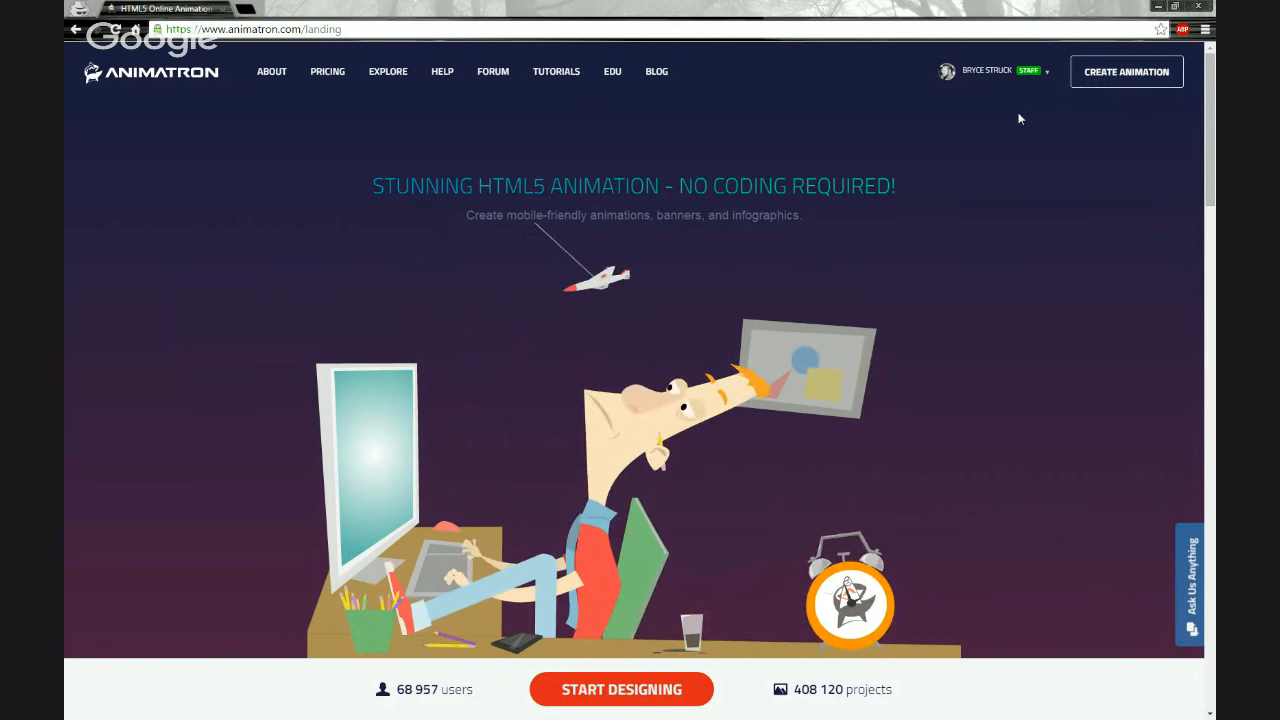
- Create a new animation from the landing page and glance at the Project Library before returning to the Market
mouse_move(985, 96)
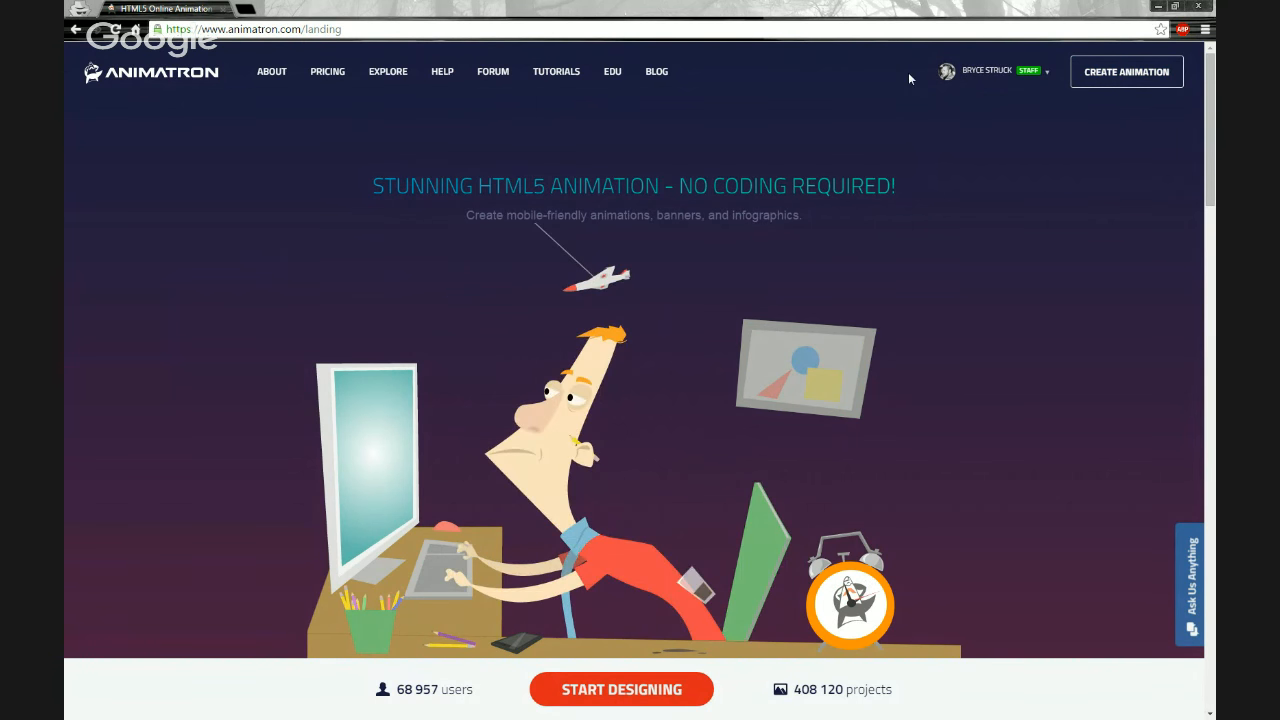
click(1087, 86)
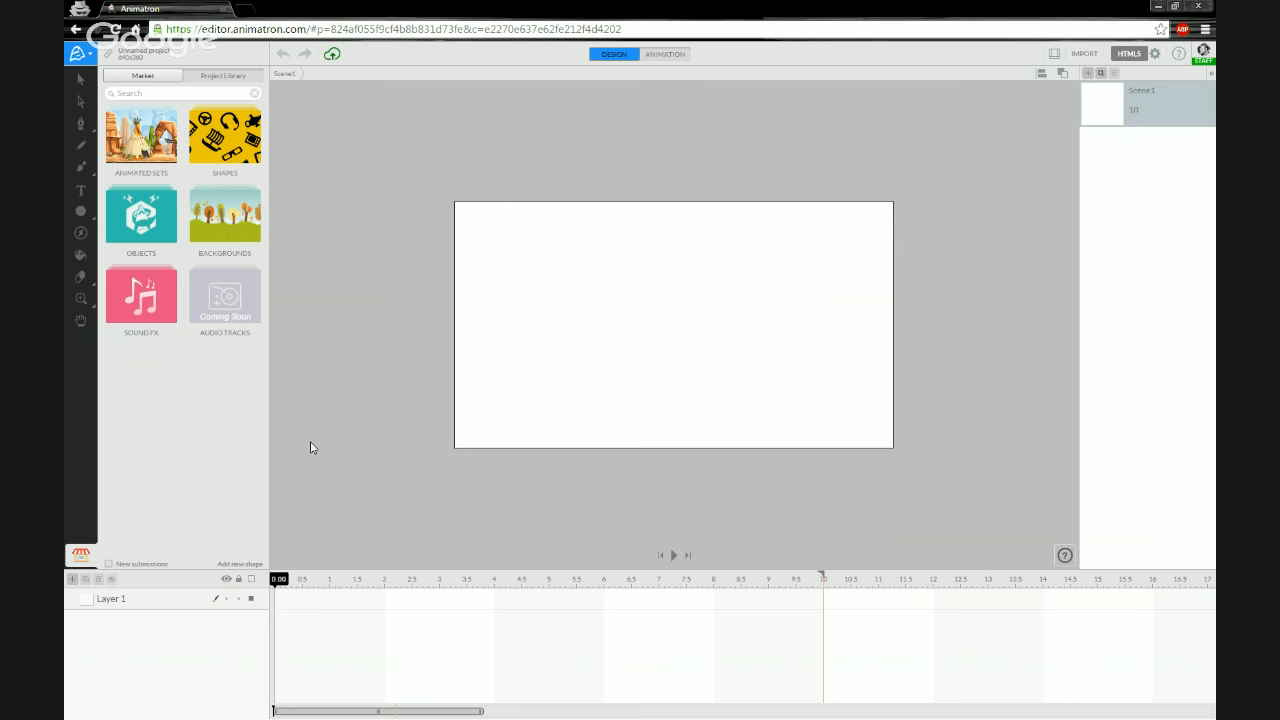
click(254, 79)
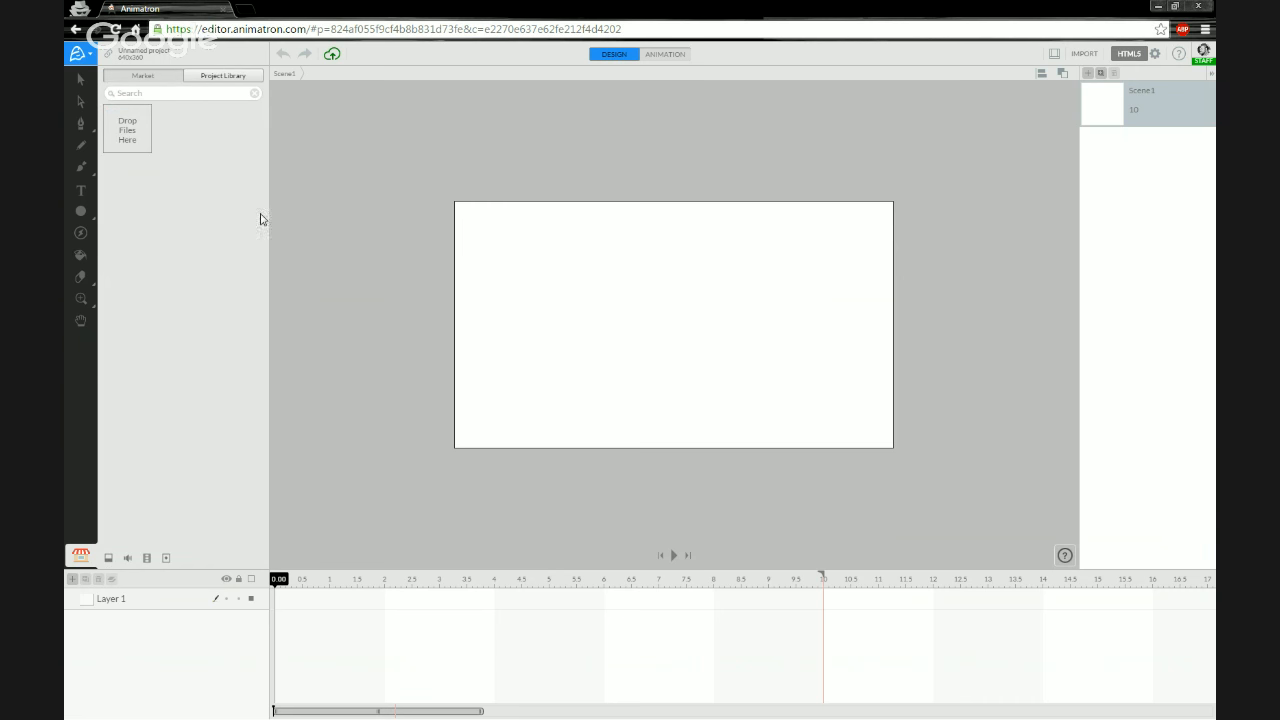
click(166, 78)
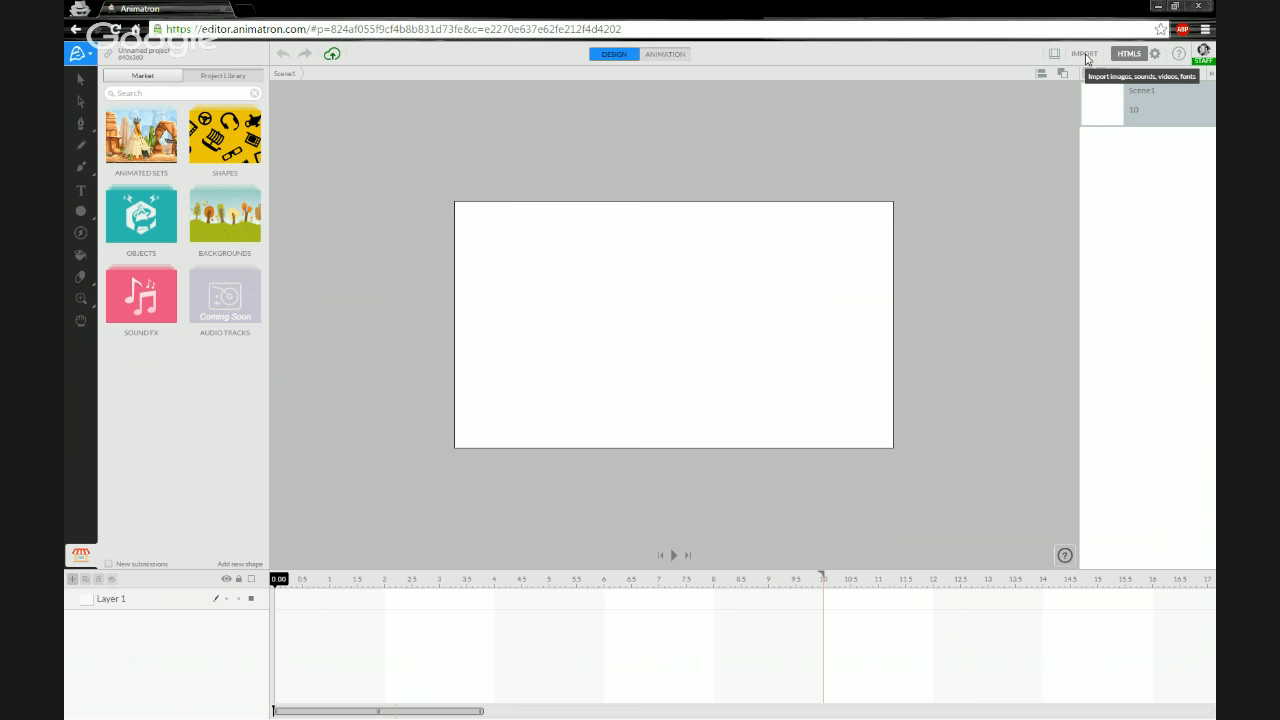
- Import the BoingBoing audio file by dropping it from the Audio folder into the import area
click(1085, 54)
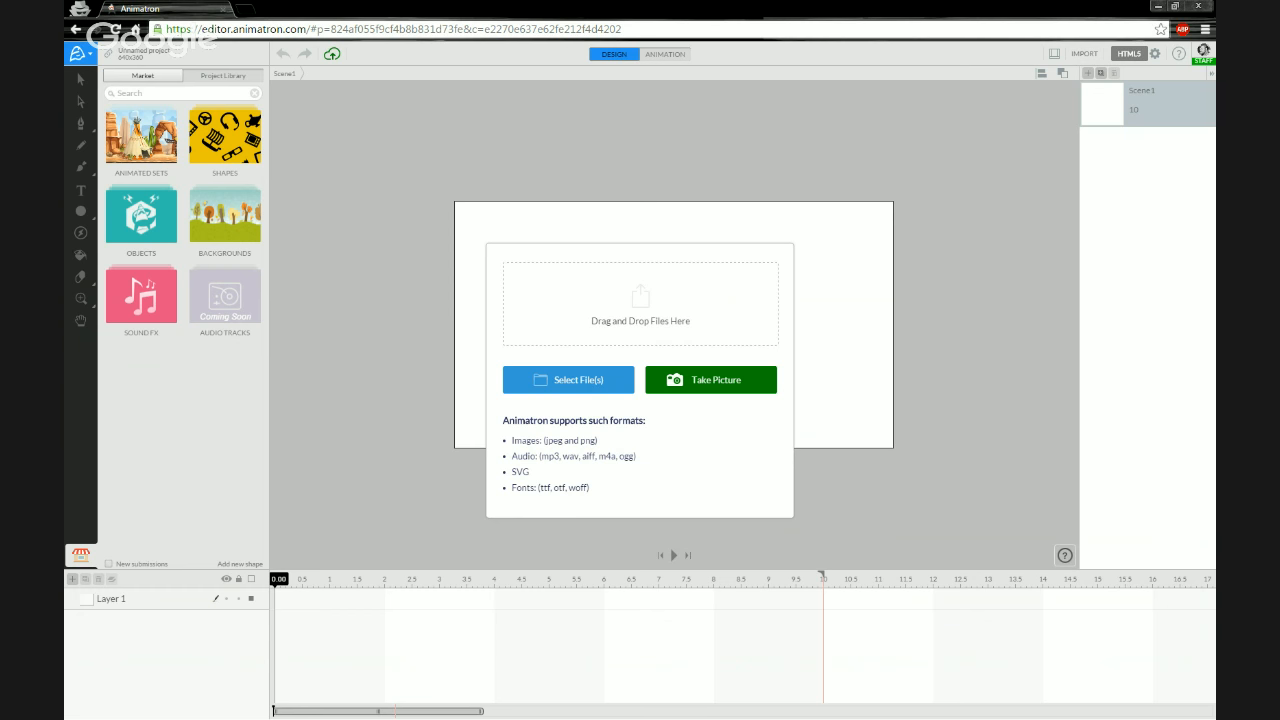
drag(64, 115, 968, 87)
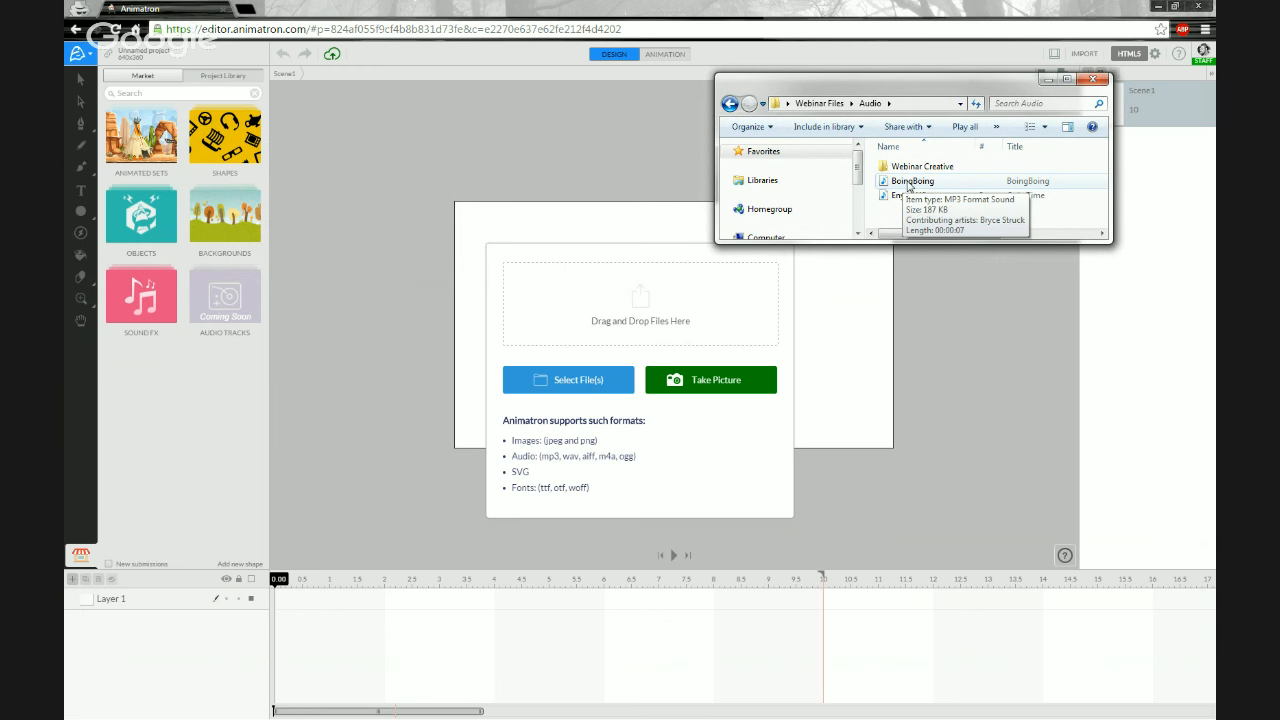
drag(909, 186, 670, 302)
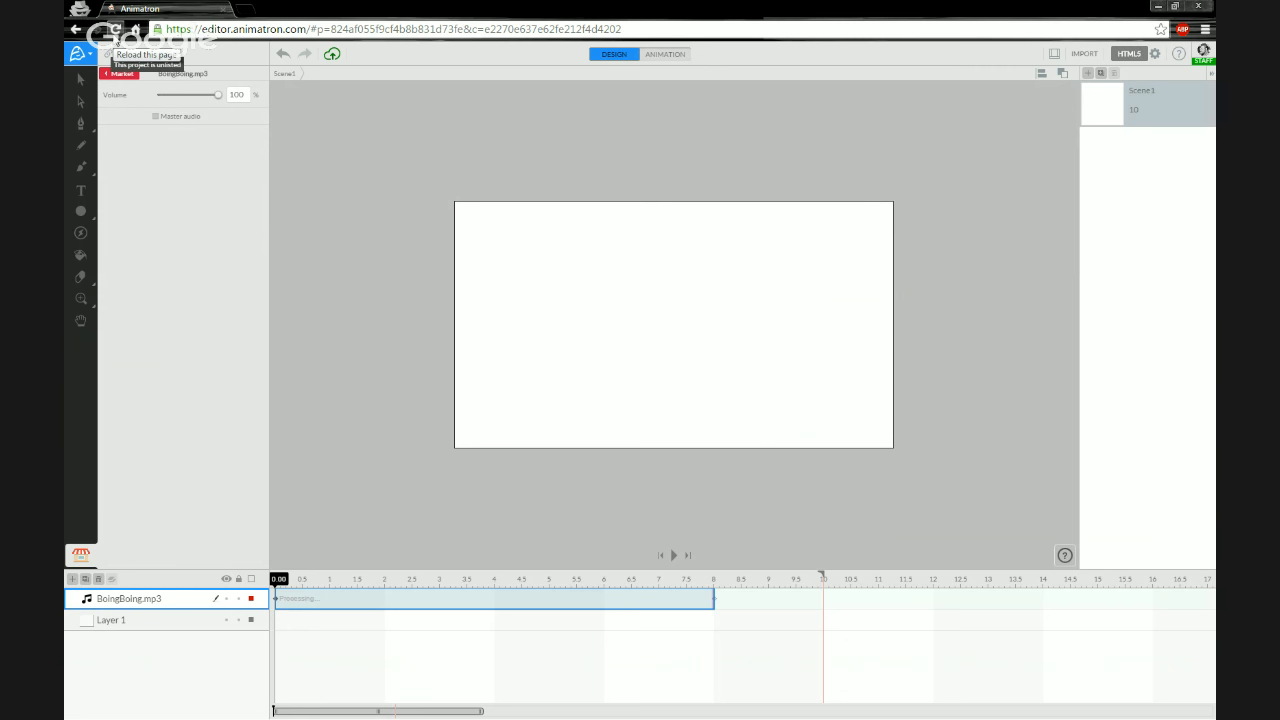
- Play the BoingBoing track in the timeline, stop it and return the playhead to the start
click(115, 30)
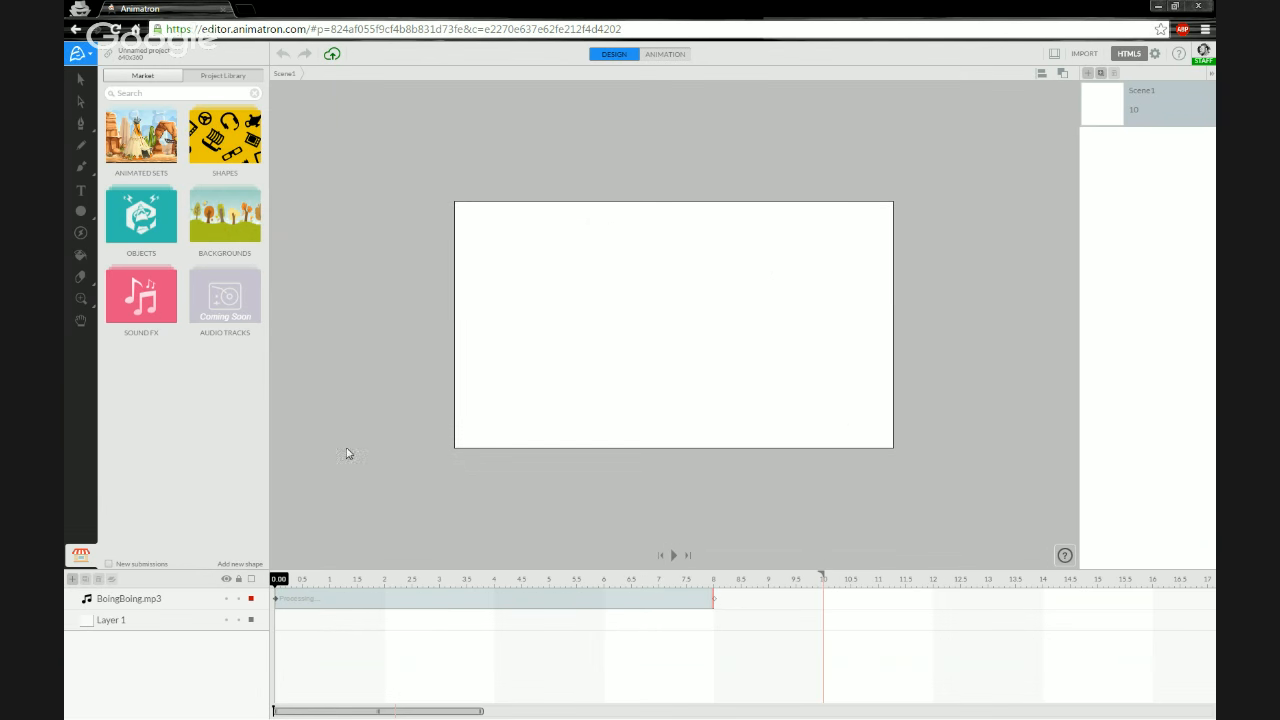
click(305, 606)
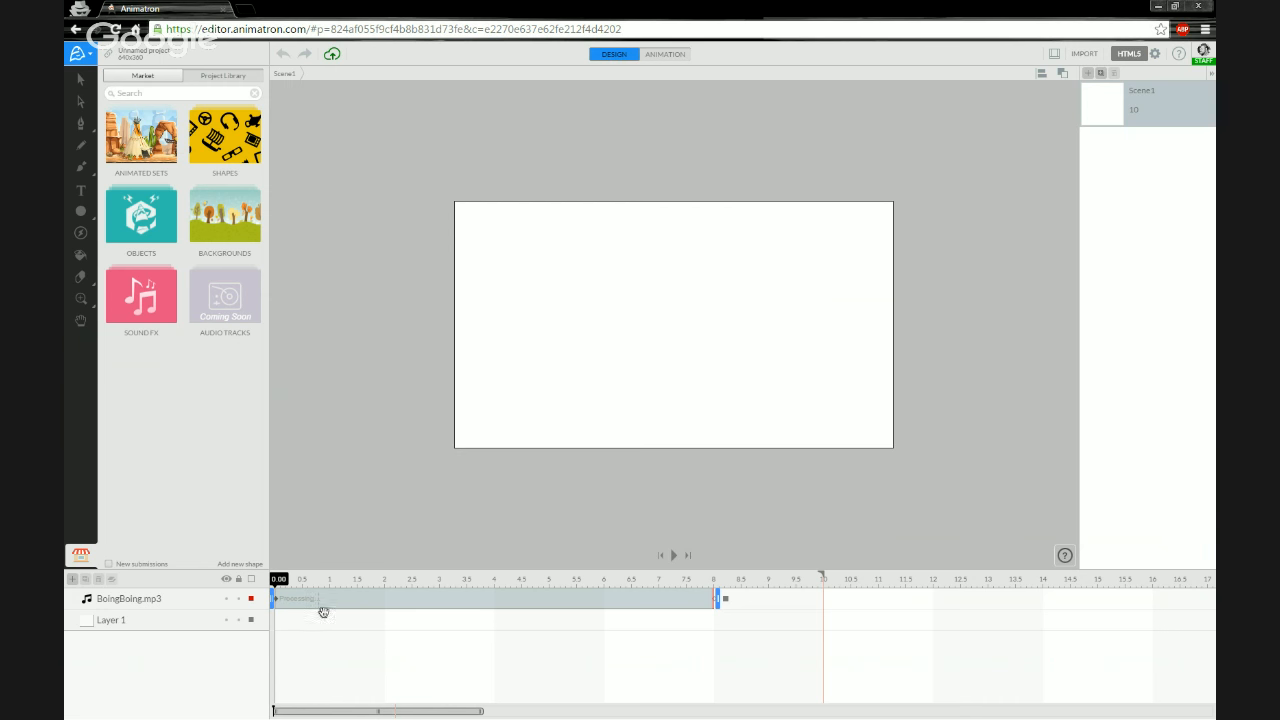
click(276, 640)
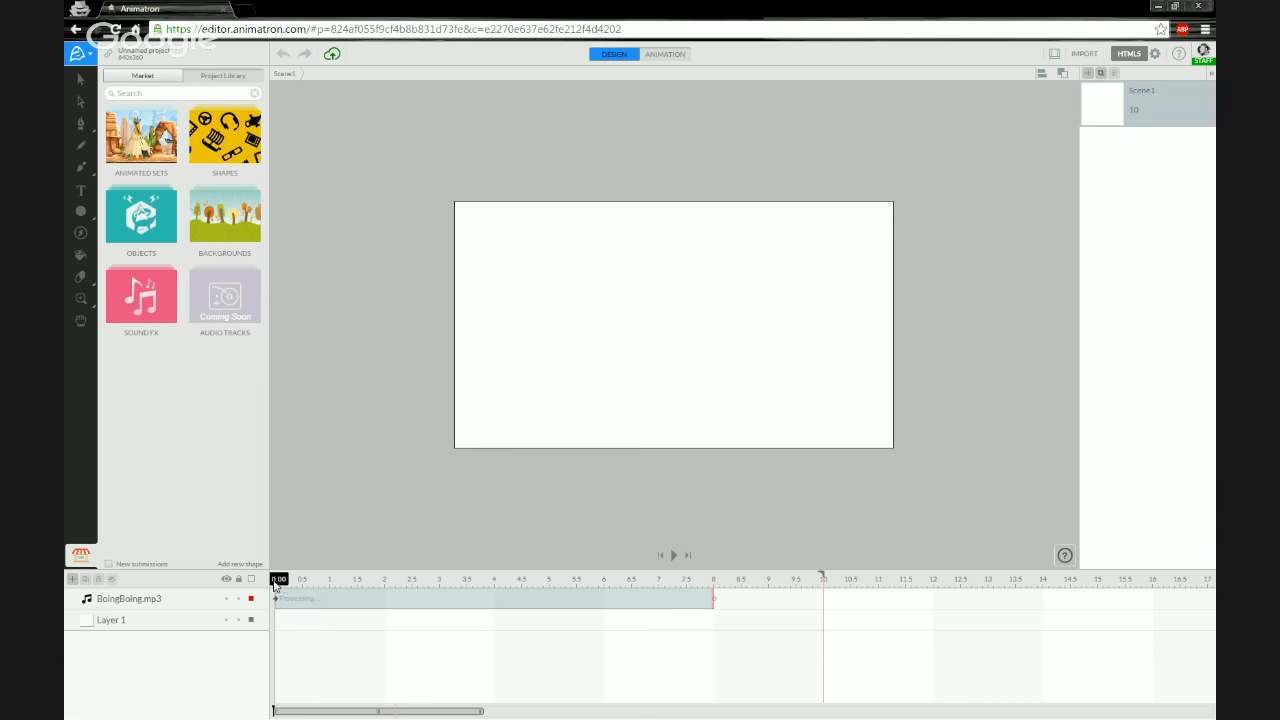
click(303, 604)
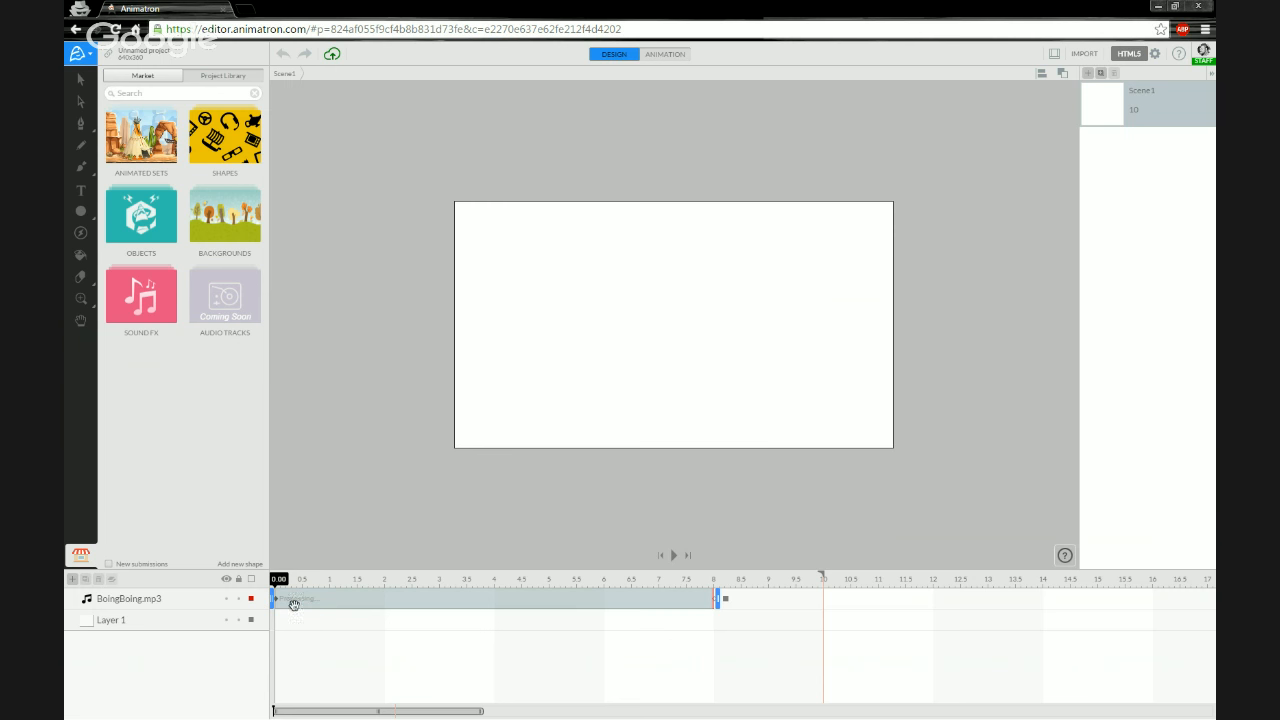
click(318, 620)
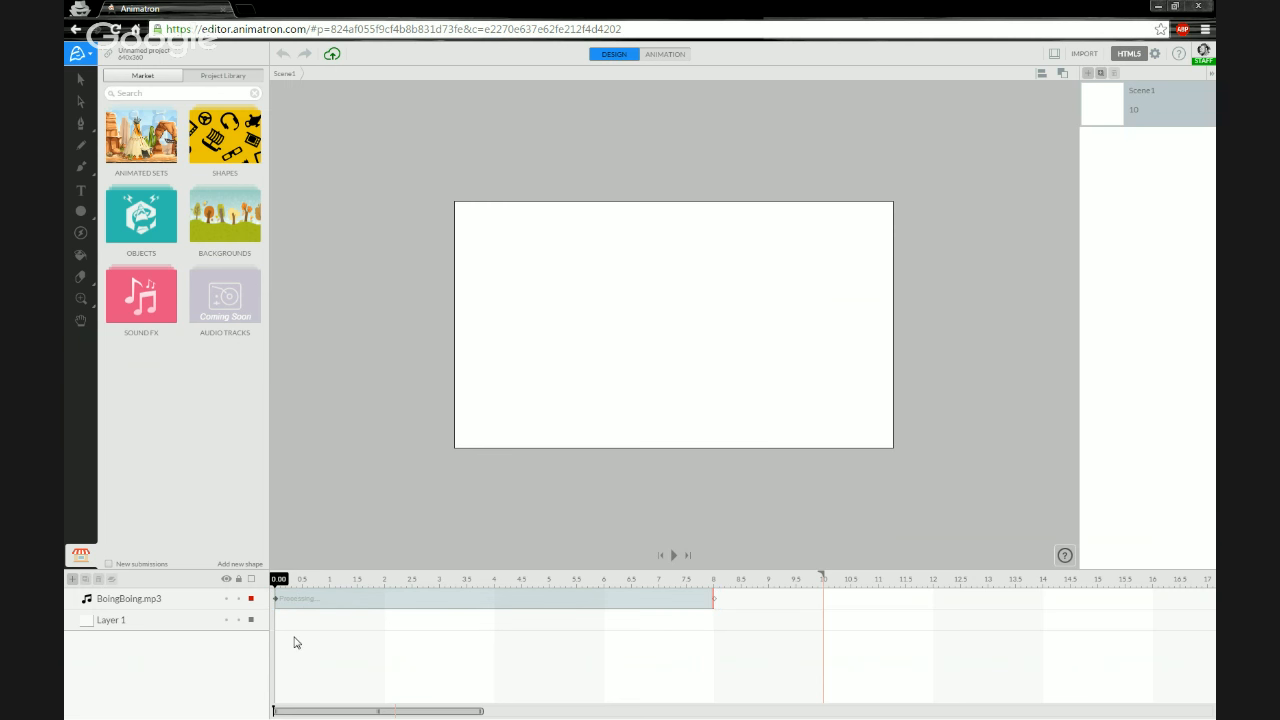
key(space)
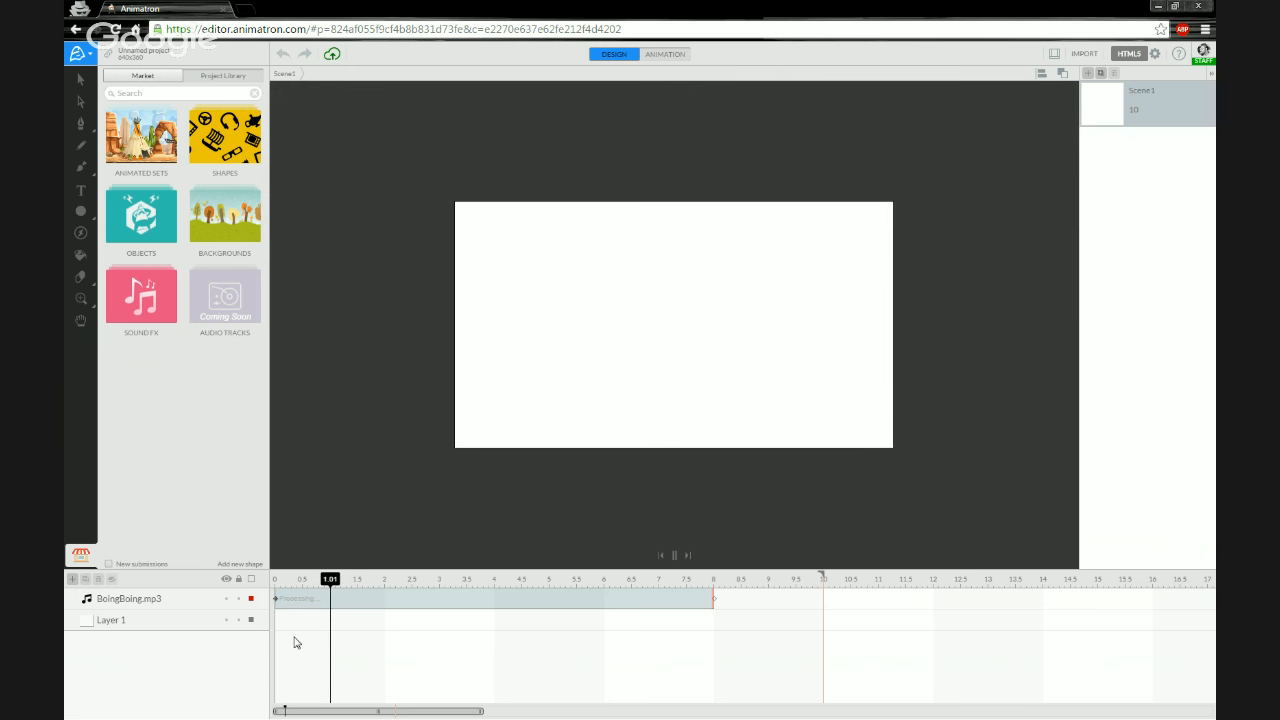
key(space)
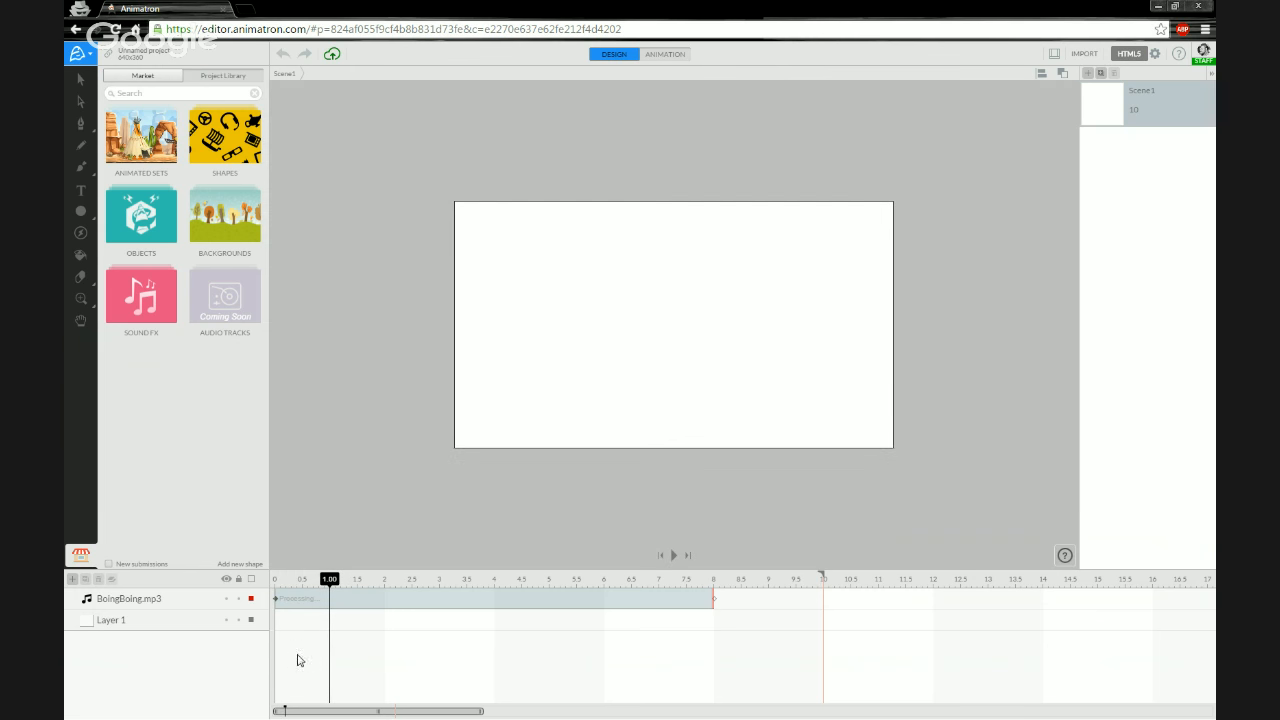
click(277, 581)
- Open the import dialog and browse the file picker's libraries and folders without choosing a file
click(155, 598)
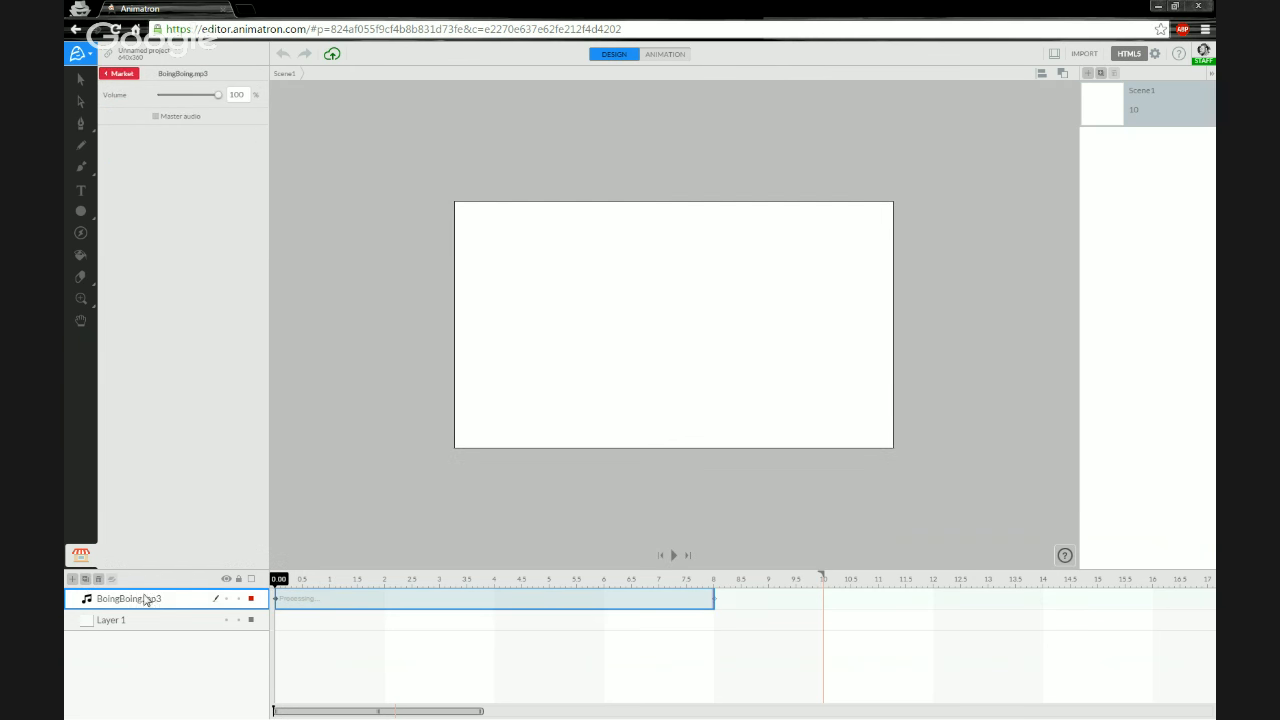
click(1090, 55)
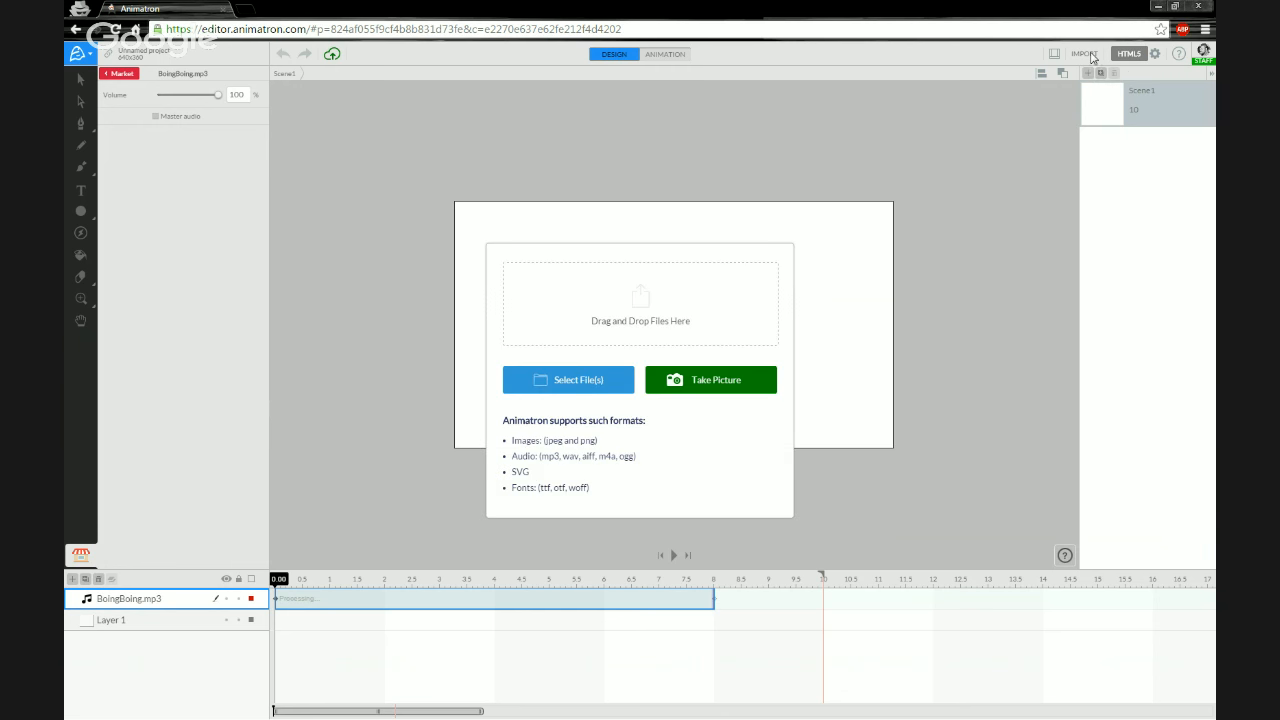
click(579, 382)
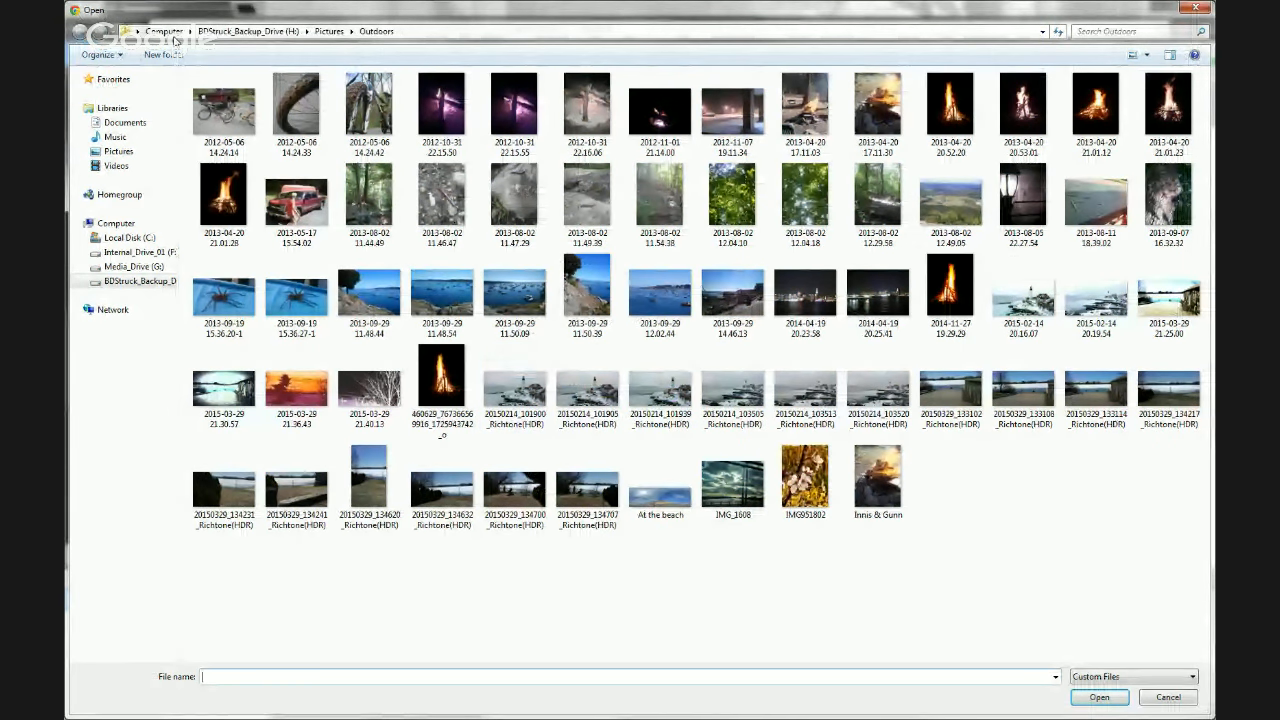
click(248, 32)
click(112, 137)
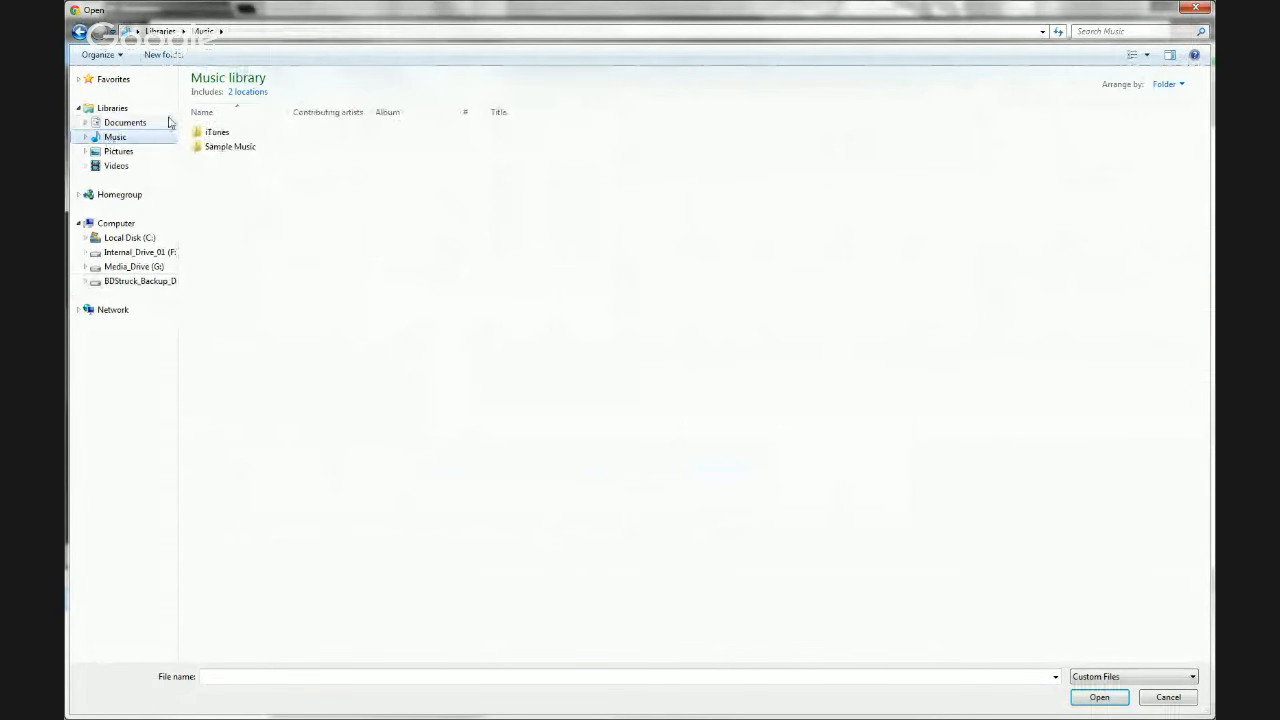
click(118, 151)
click(112, 137)
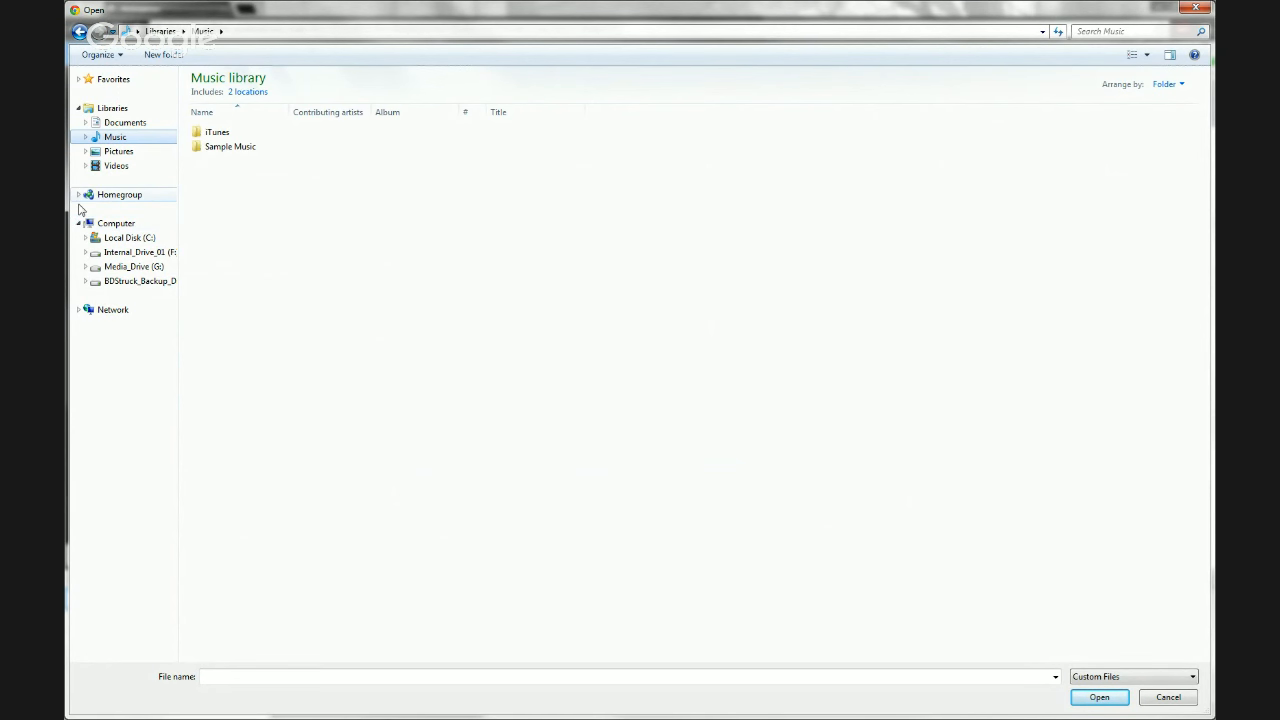
click(100, 107)
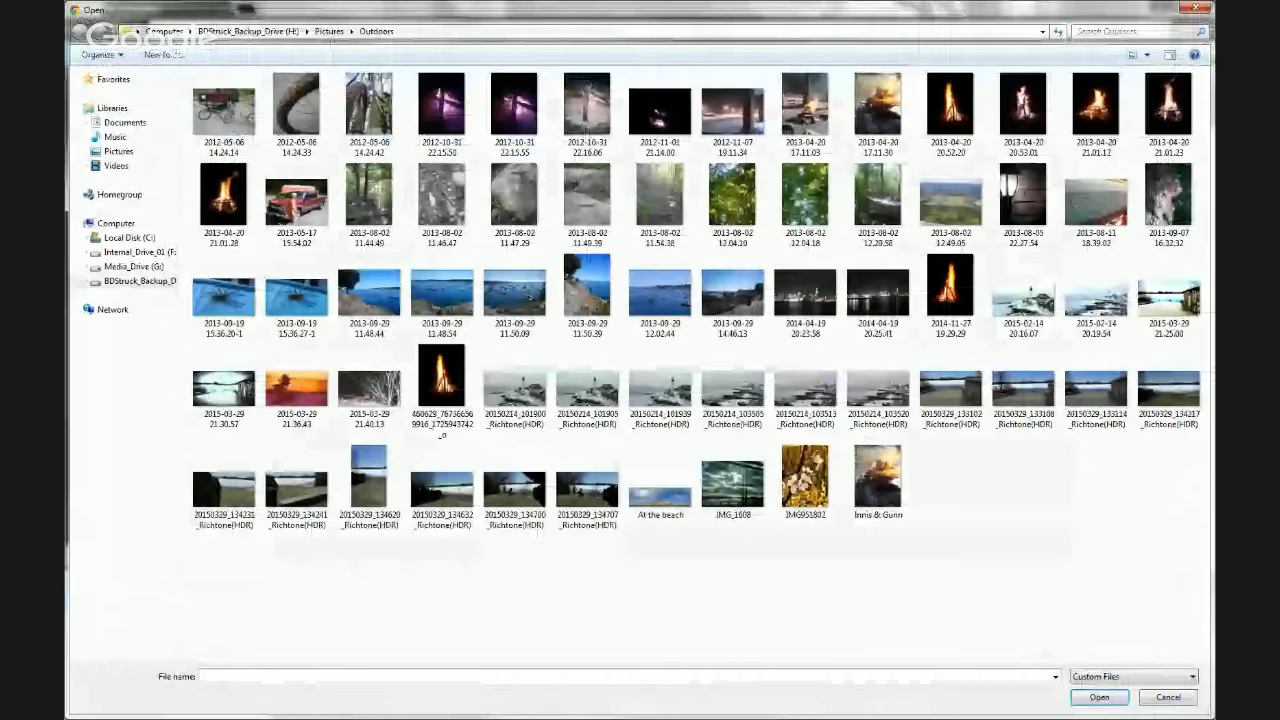
click(1193, 9)
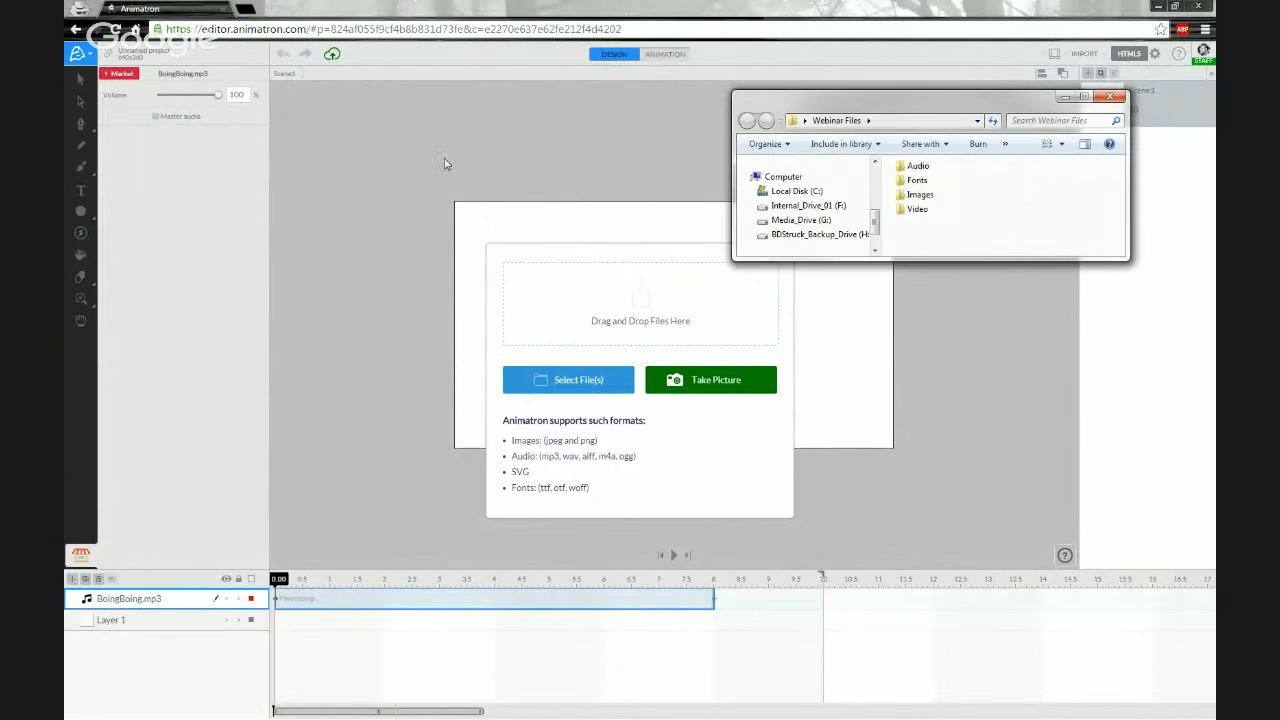
- Import BoingBoing a second time by dropping it from the Audio folder into the import area
double_click(918, 166)
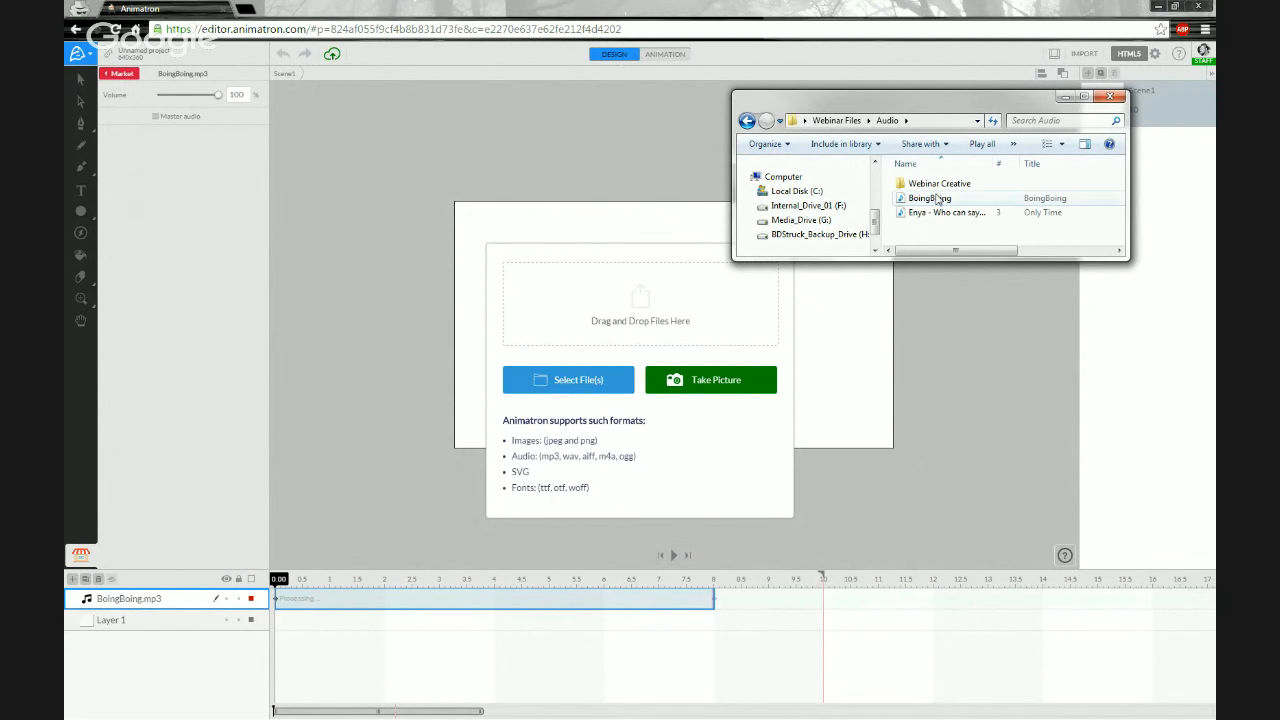
drag(944, 108, 872, 96)
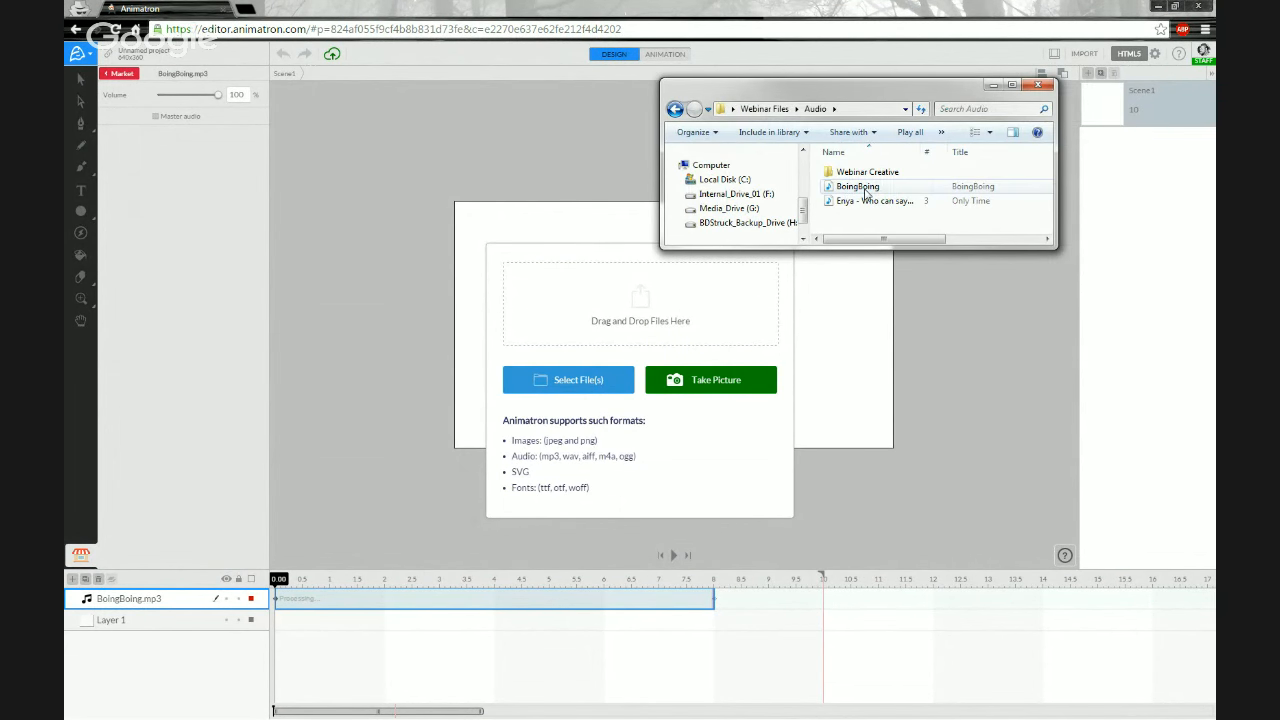
drag(866, 193, 631, 297)
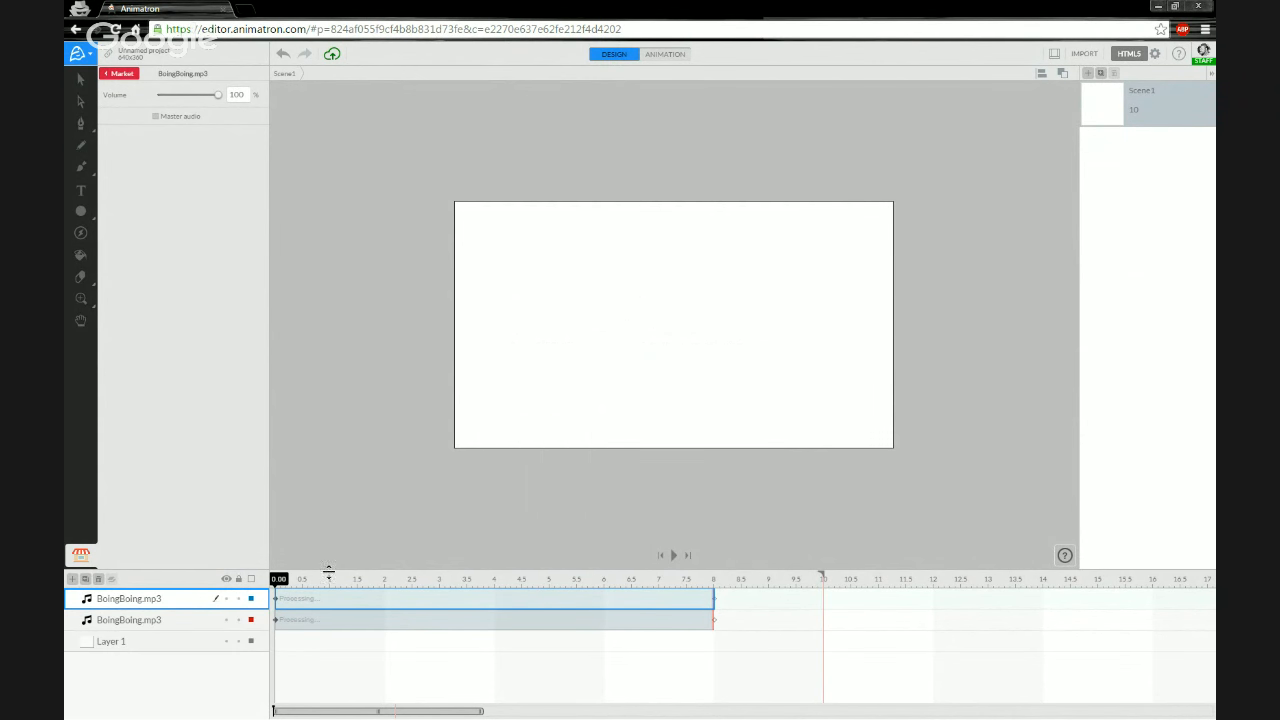
- Compare the two BoingBoing layers and delete the duplicate, unprocessed one
click(160, 620)
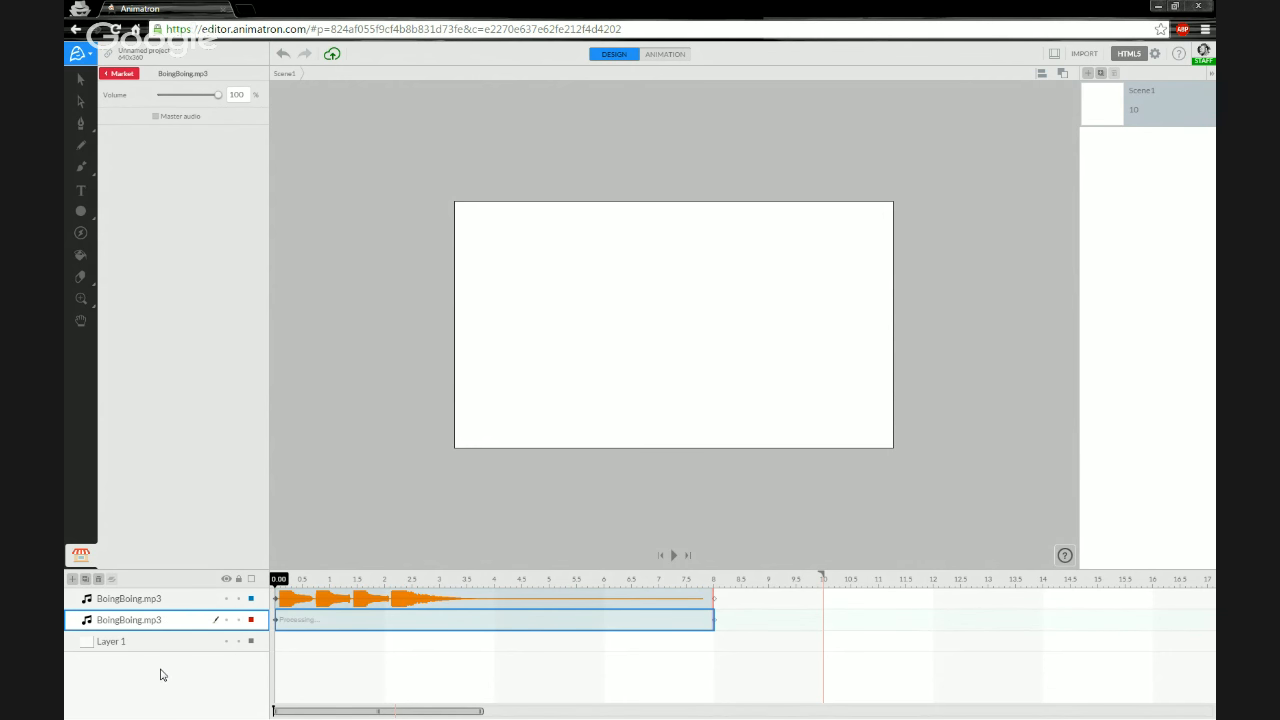
click(302, 660)
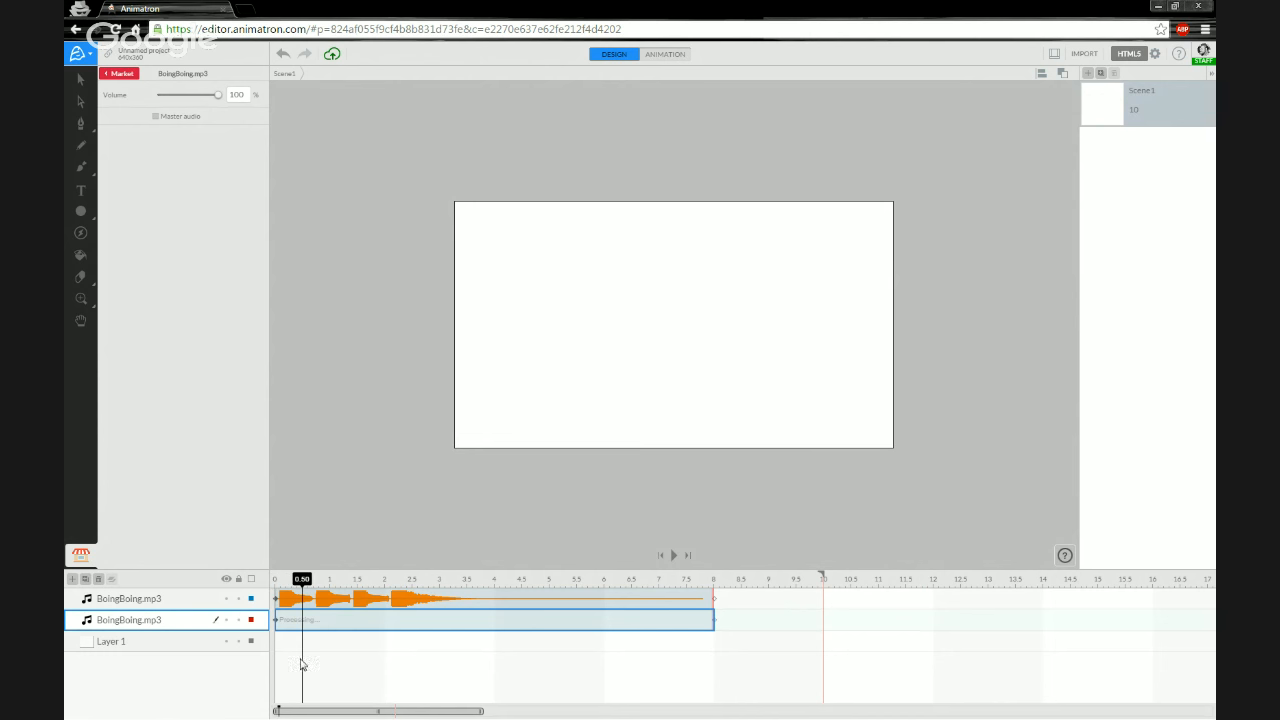
drag(303, 580, 277, 580)
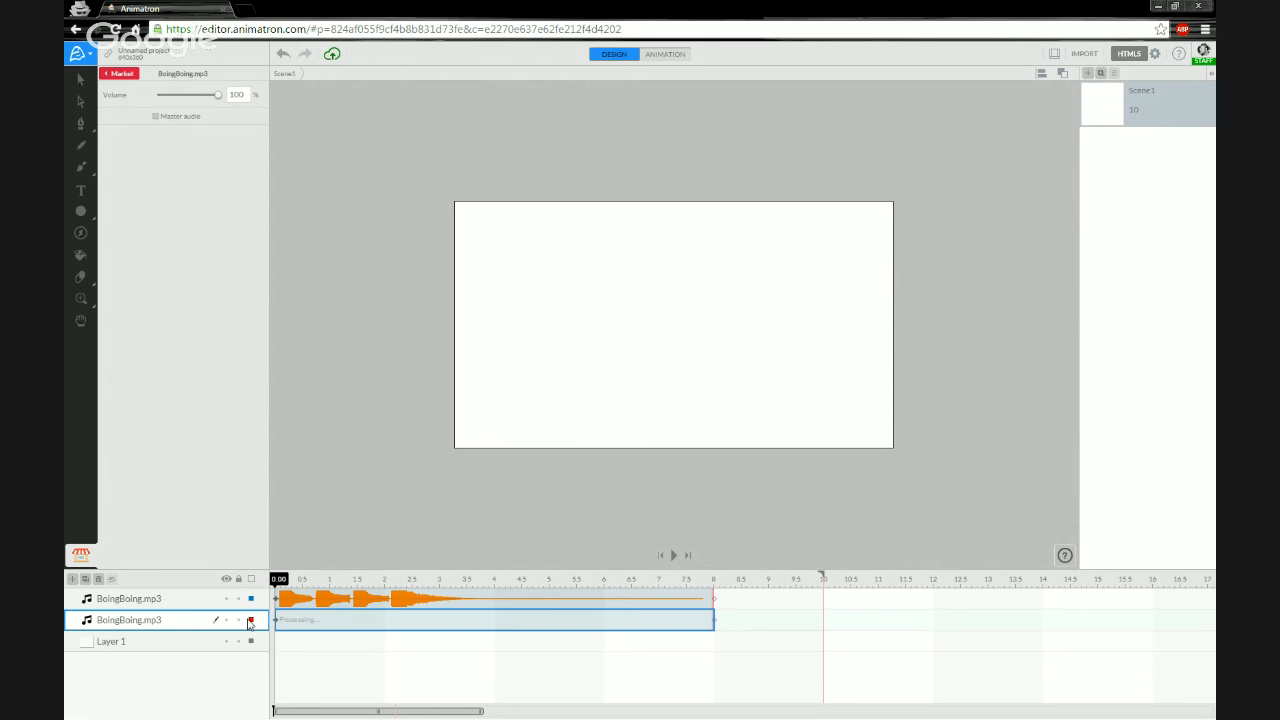
click(190, 603)
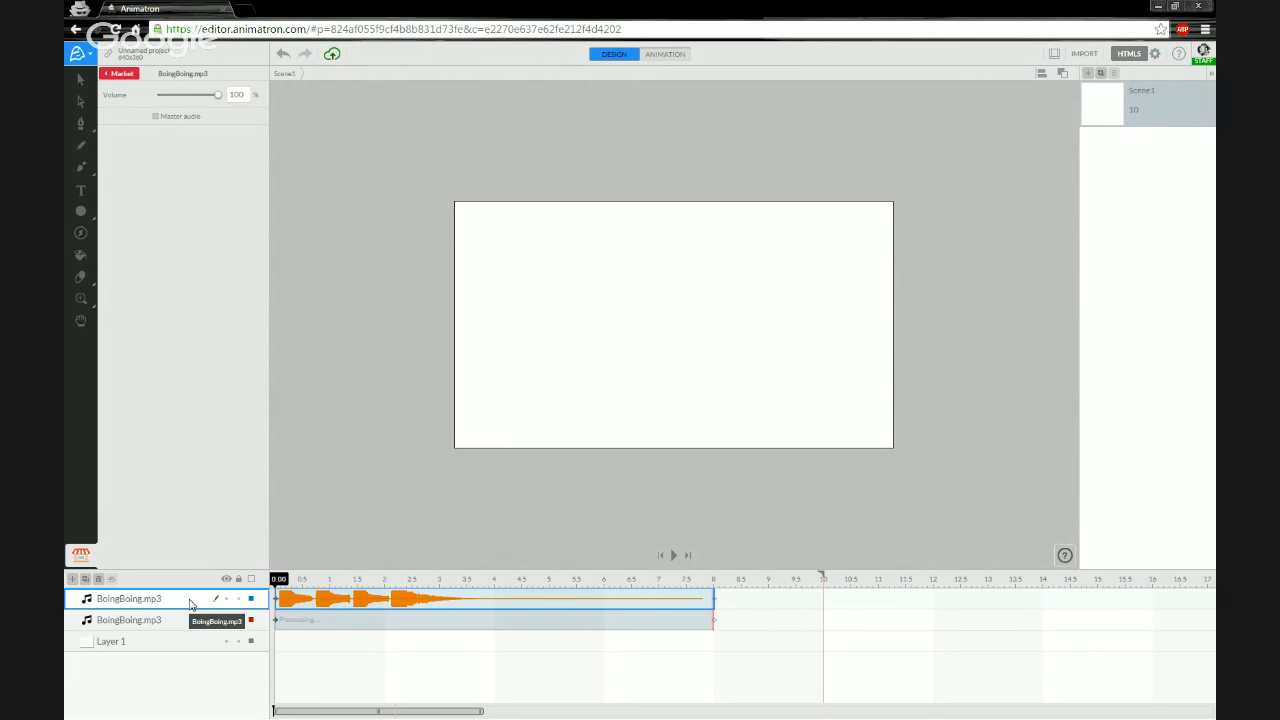
click(290, 601)
click(158, 622)
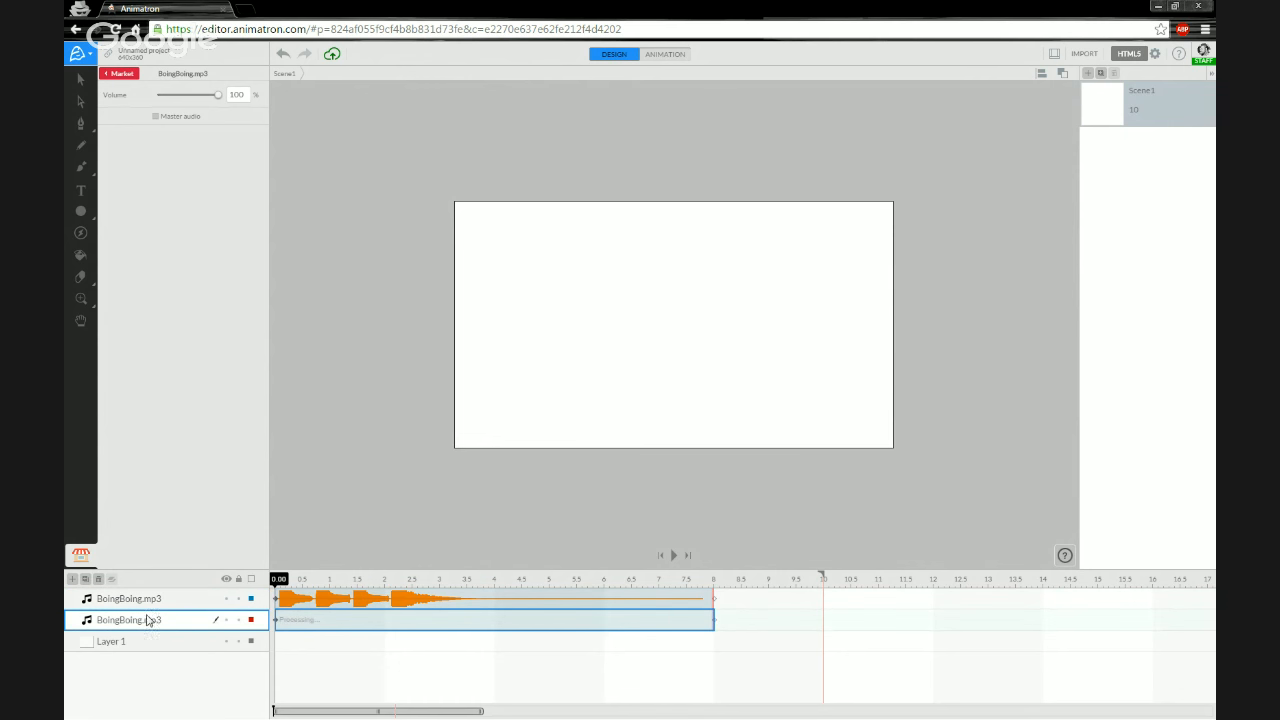
click(99, 580)
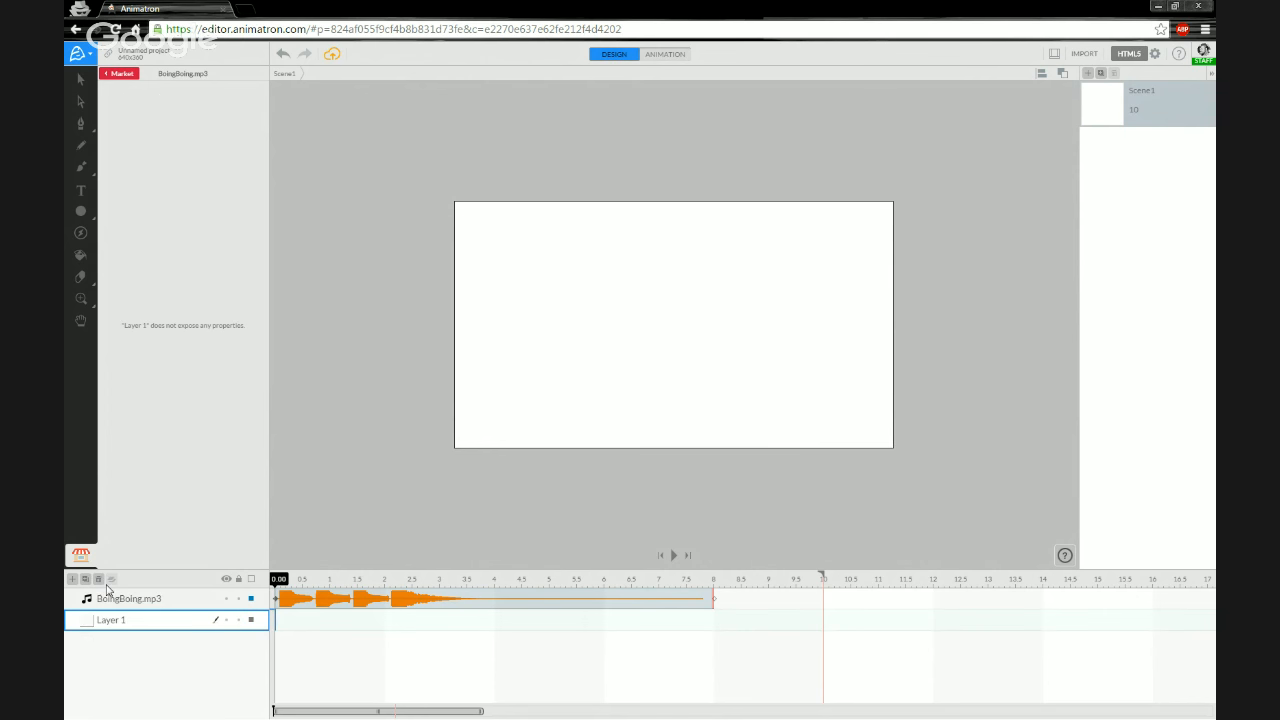
- Play the remaining audio track from the start and stop it
mouse_move(282, 581)
mouse_down()
mouse_move(334, 585)
mouse_move(271, 588)
mouse_up()
key(space)
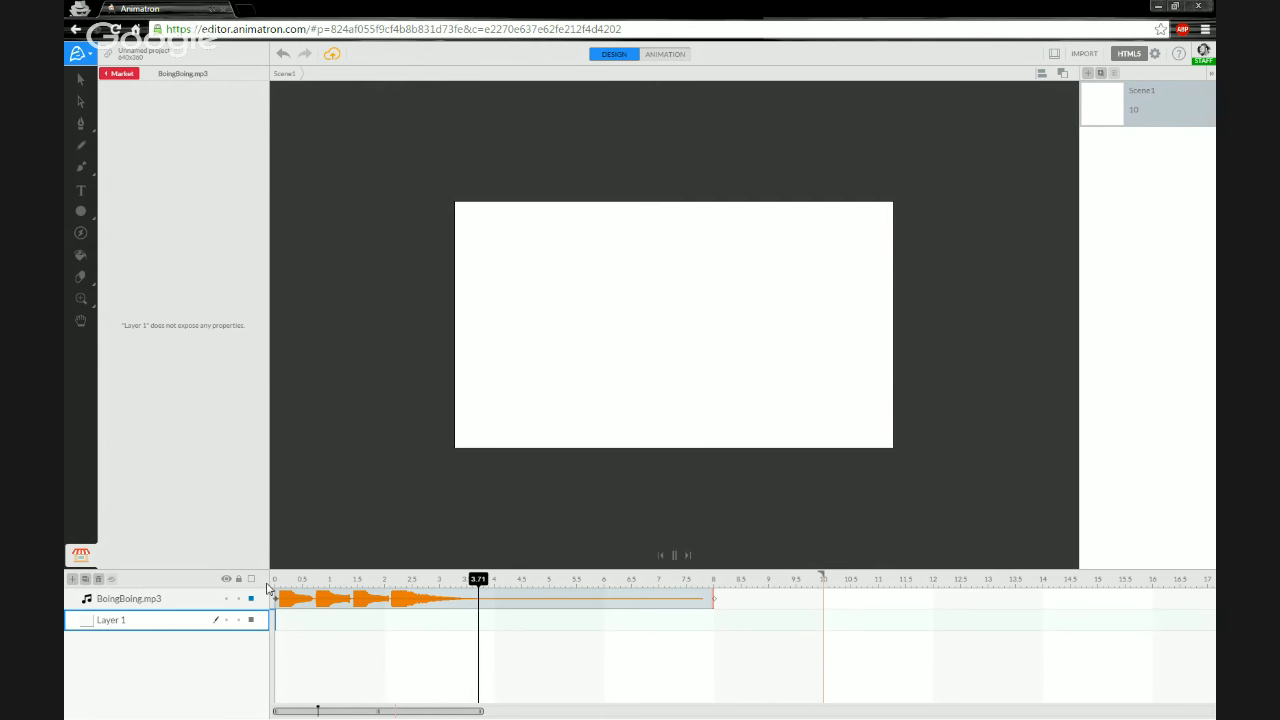
key(space)
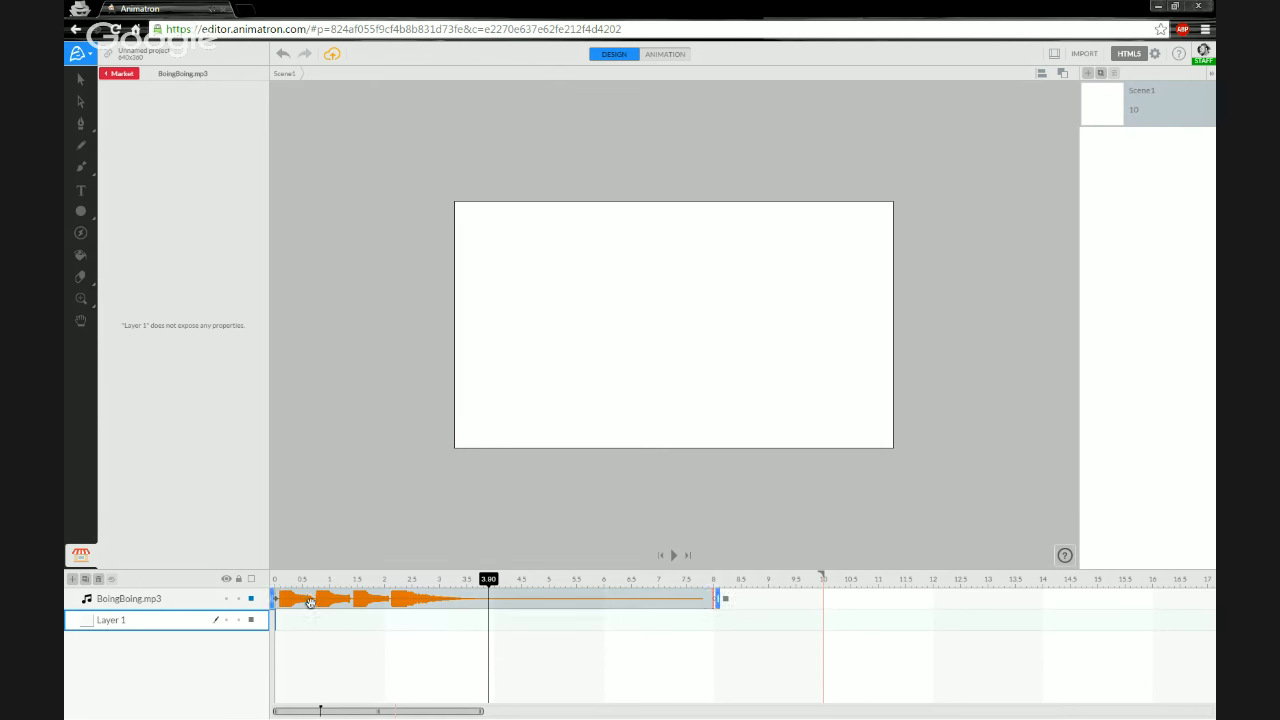
click(271, 588)
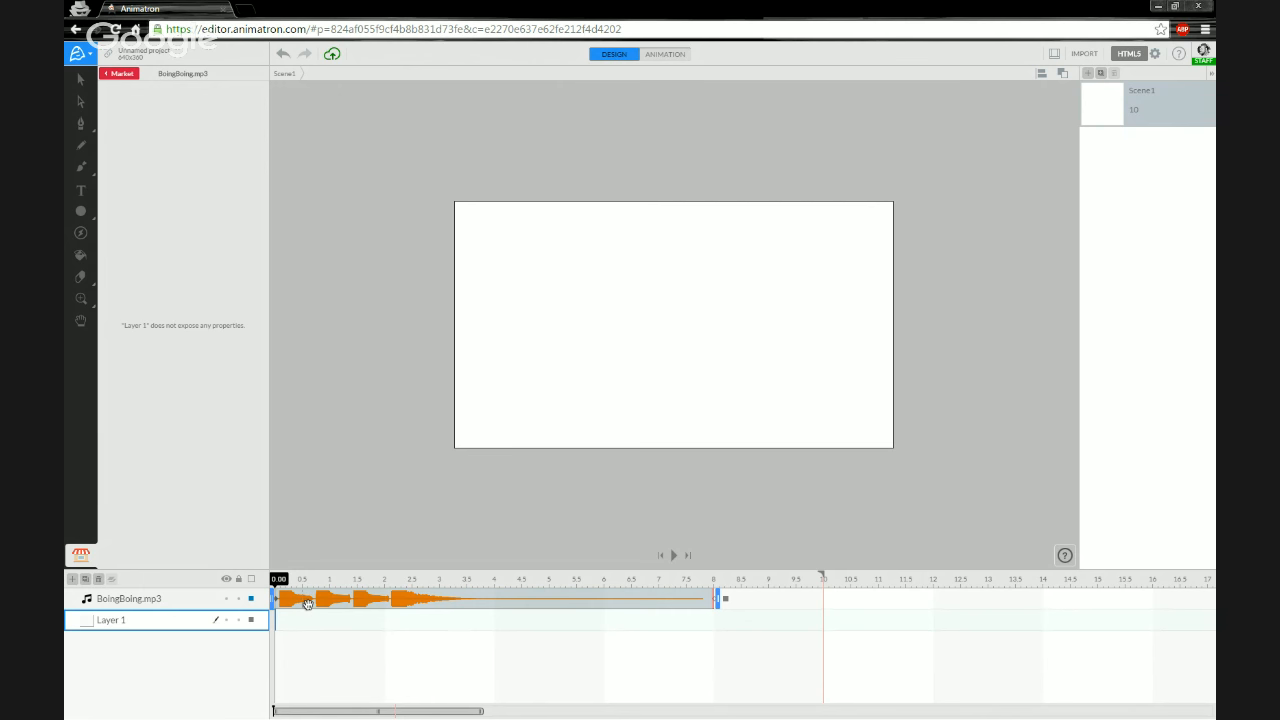
- Set the BoingBoing layer's volume to 50.6% and play it back
click(175, 604)
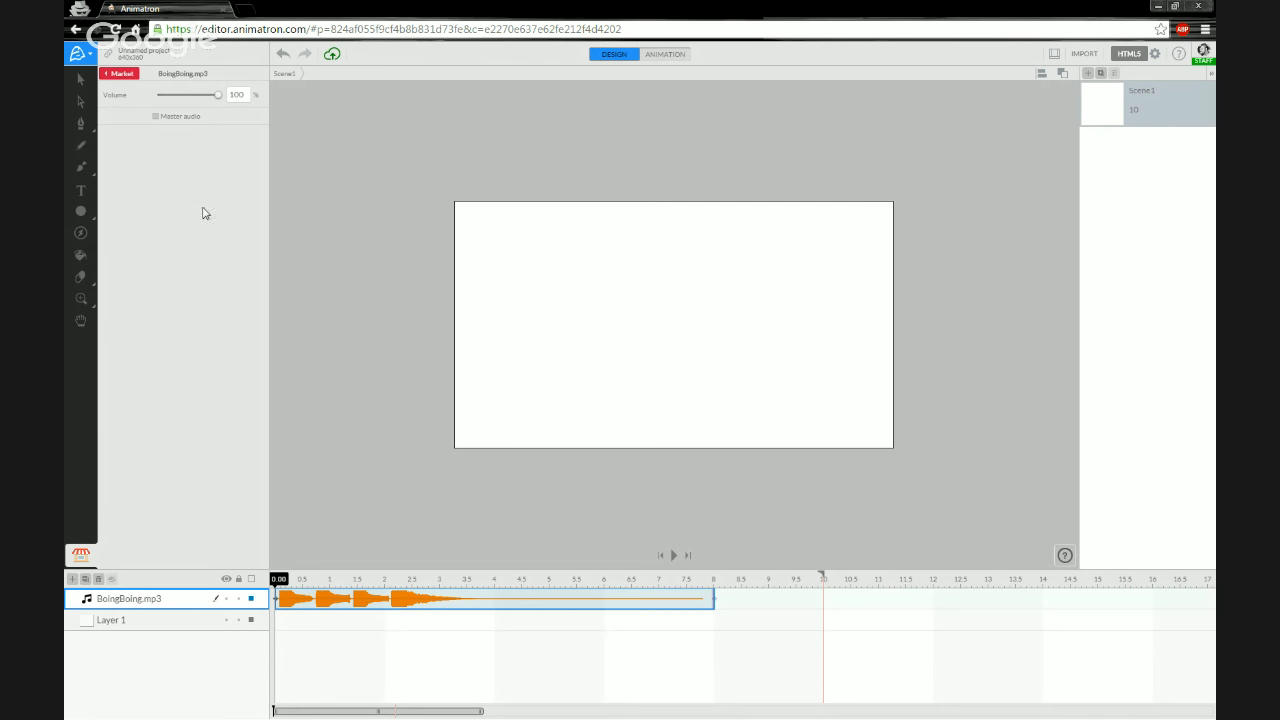
click(188, 95)
drag(188, 96, 190, 96)
key(space)
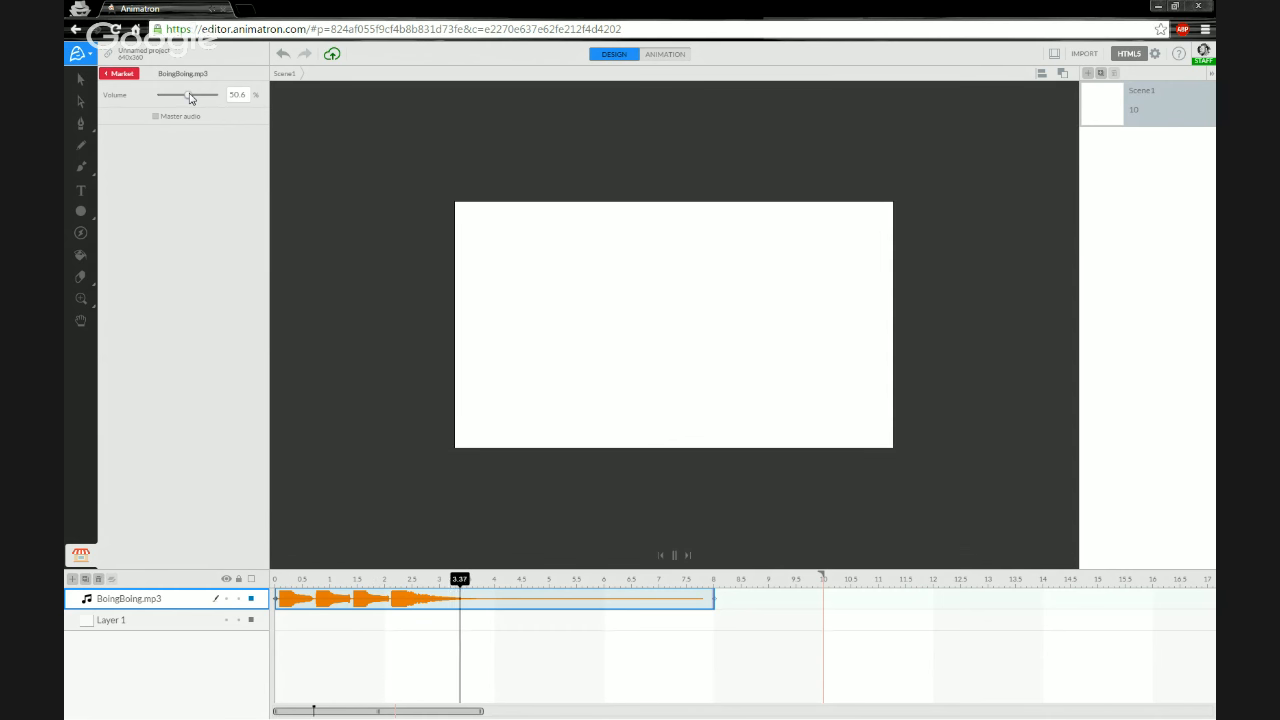
- Stop playback and return the playhead to the start of the timeline
key(space)
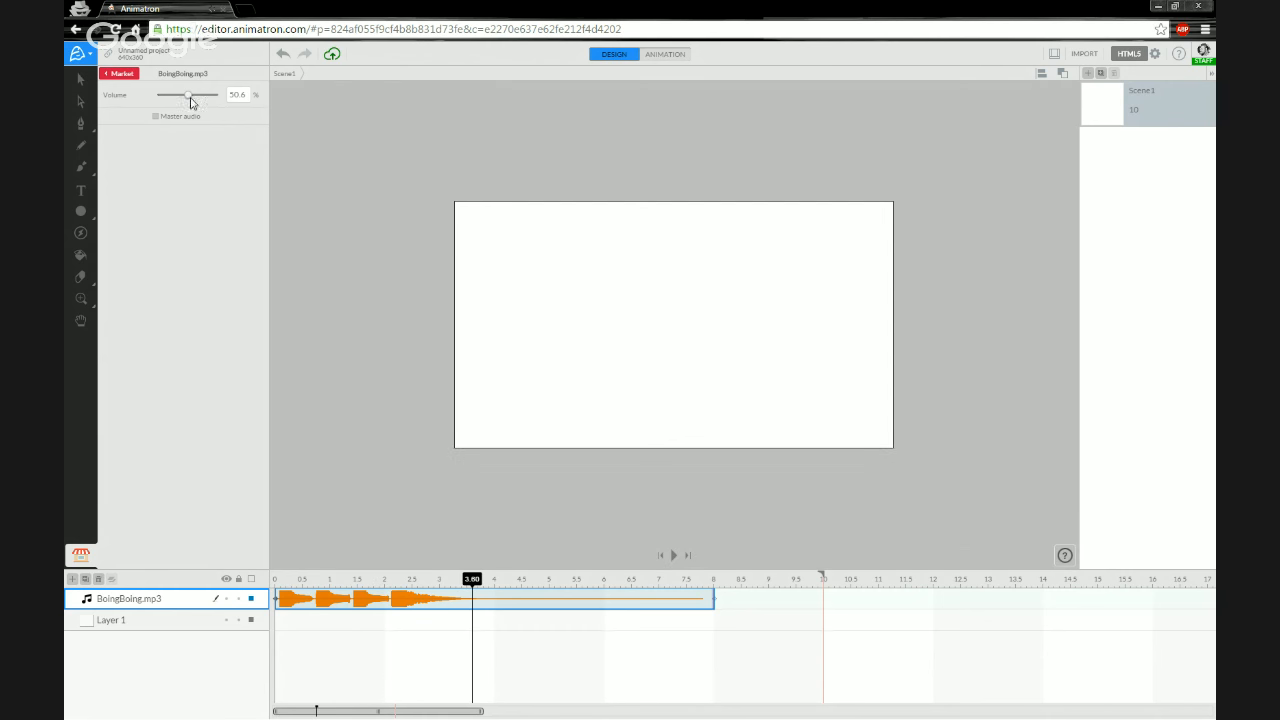
click(276, 584)
- Import the Enya – Who can say where the road goes track by dropping it from the Audio folder into the import area
click(1092, 56)
click(577, 386)
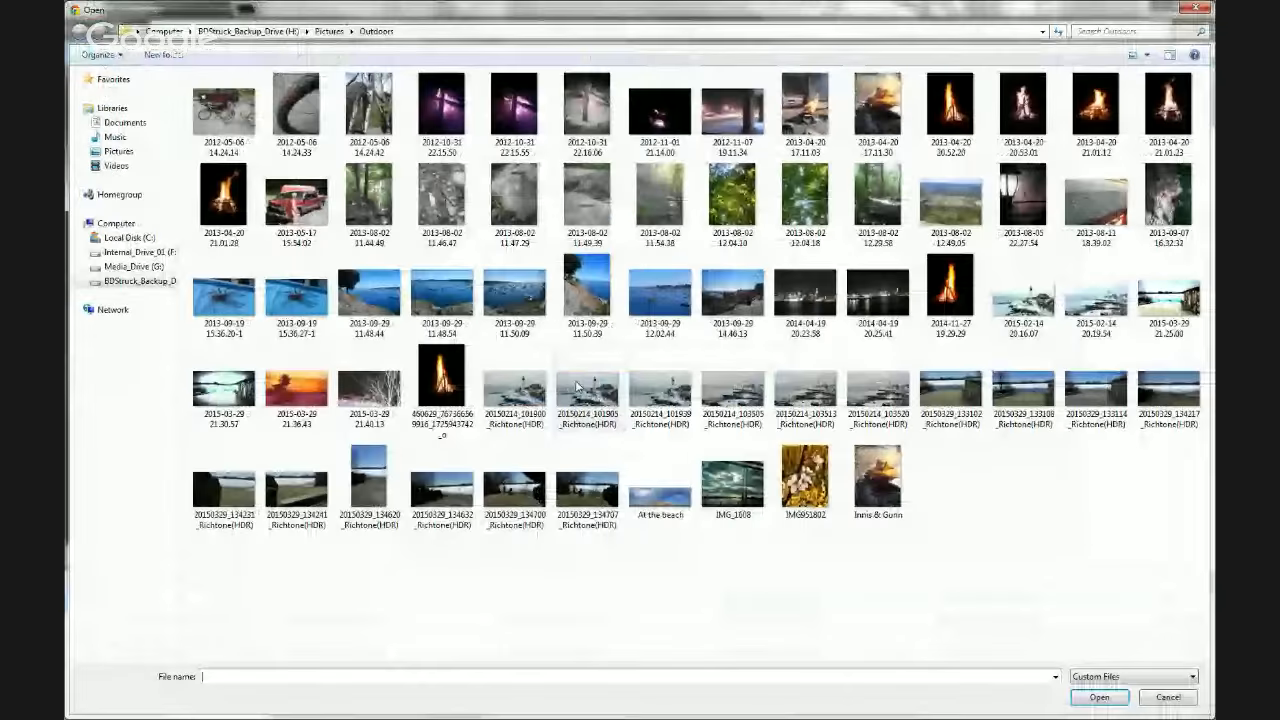
click(1195, 8)
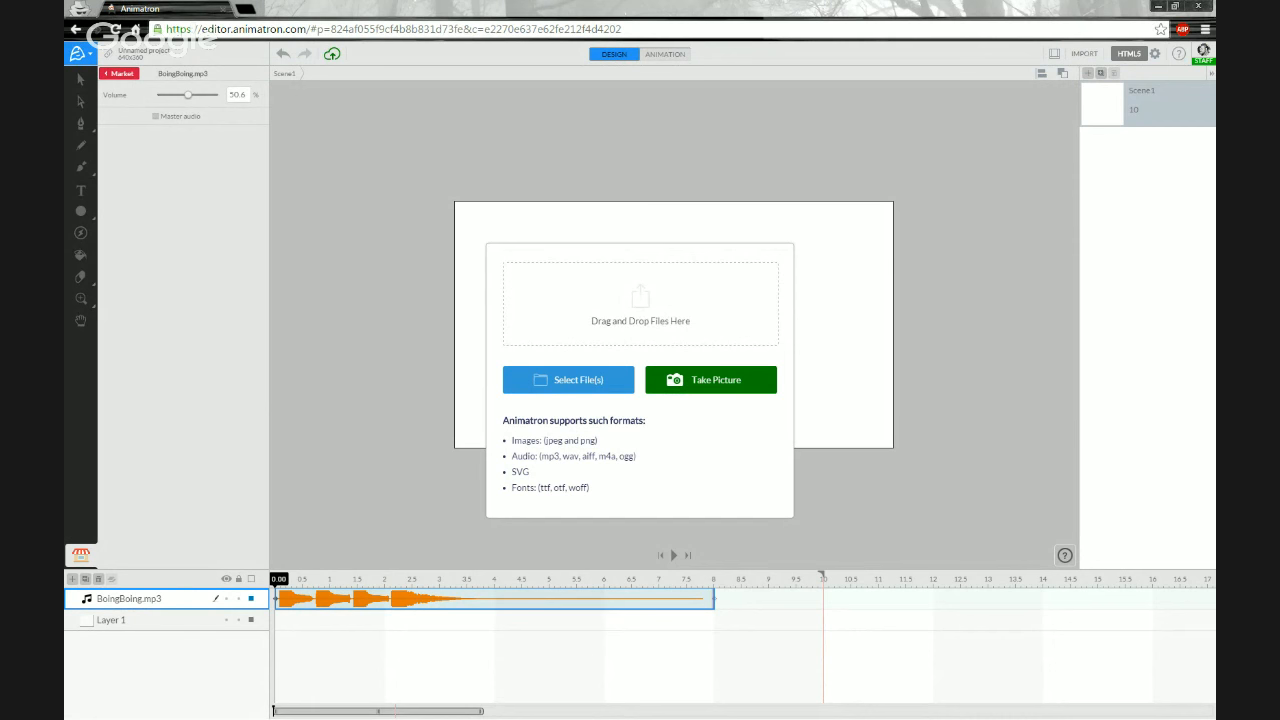
key(alt+Tab)
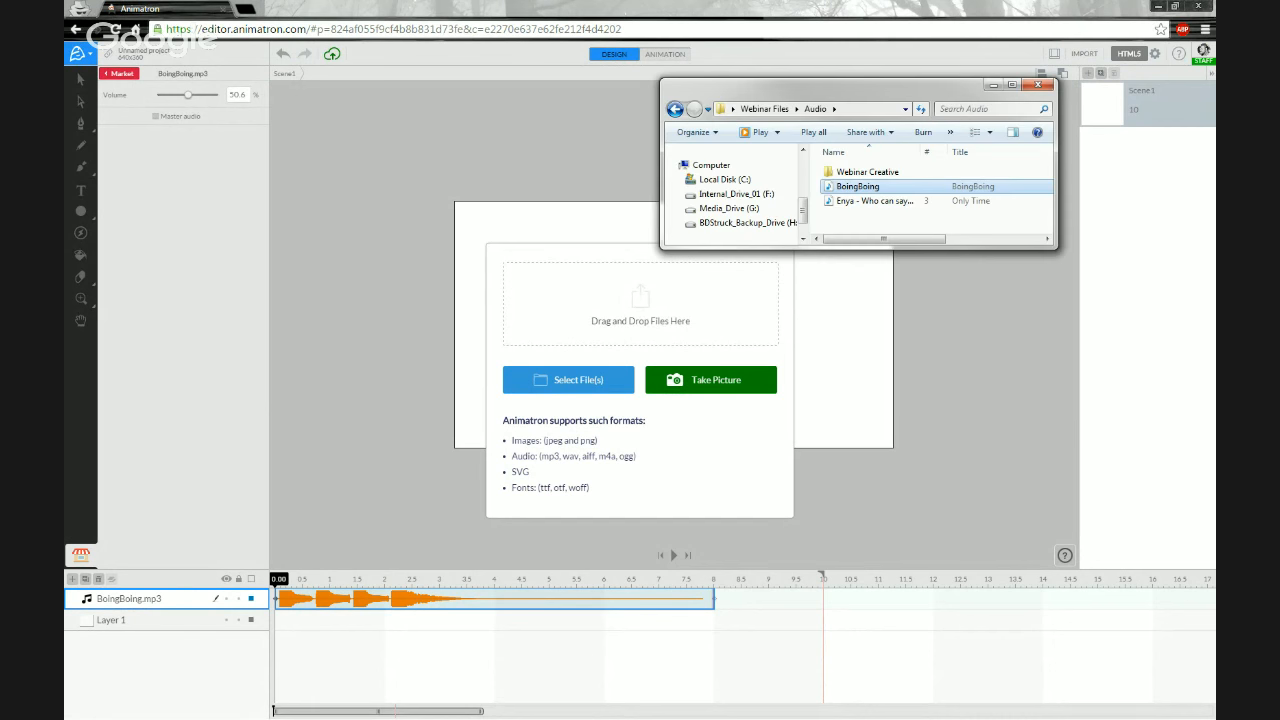
click(862, 201)
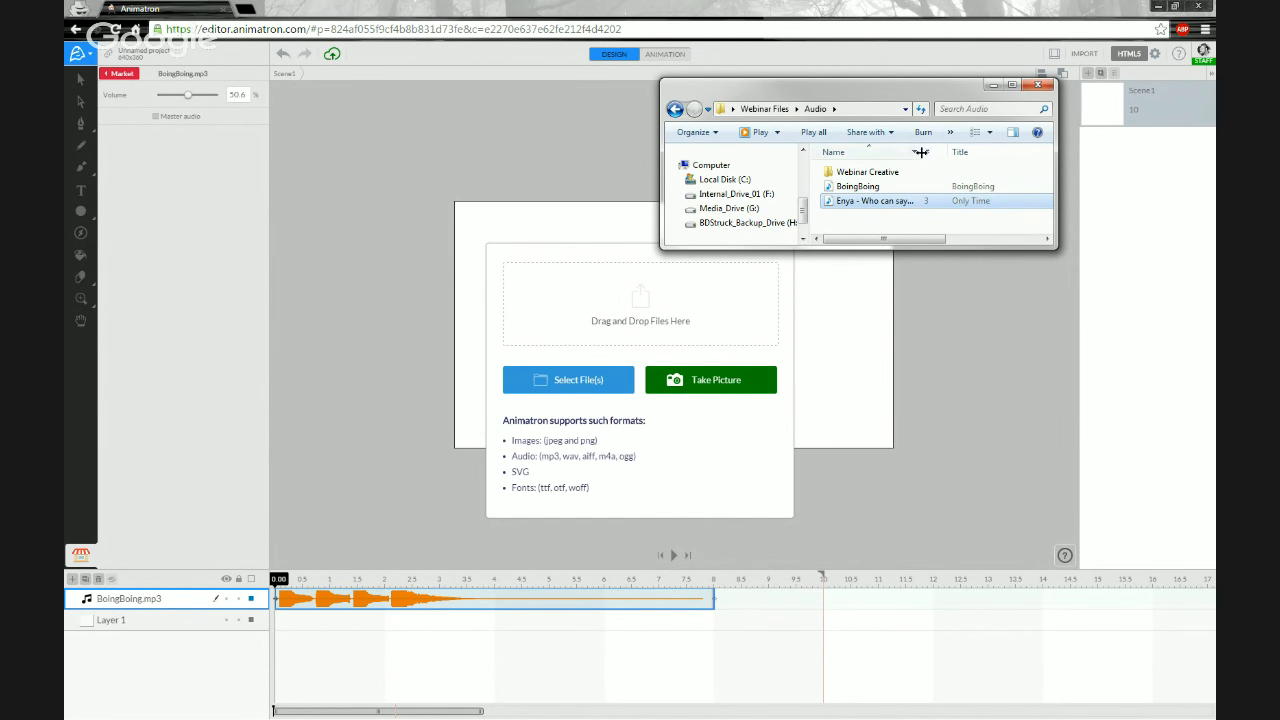
drag(920, 151, 1015, 152)
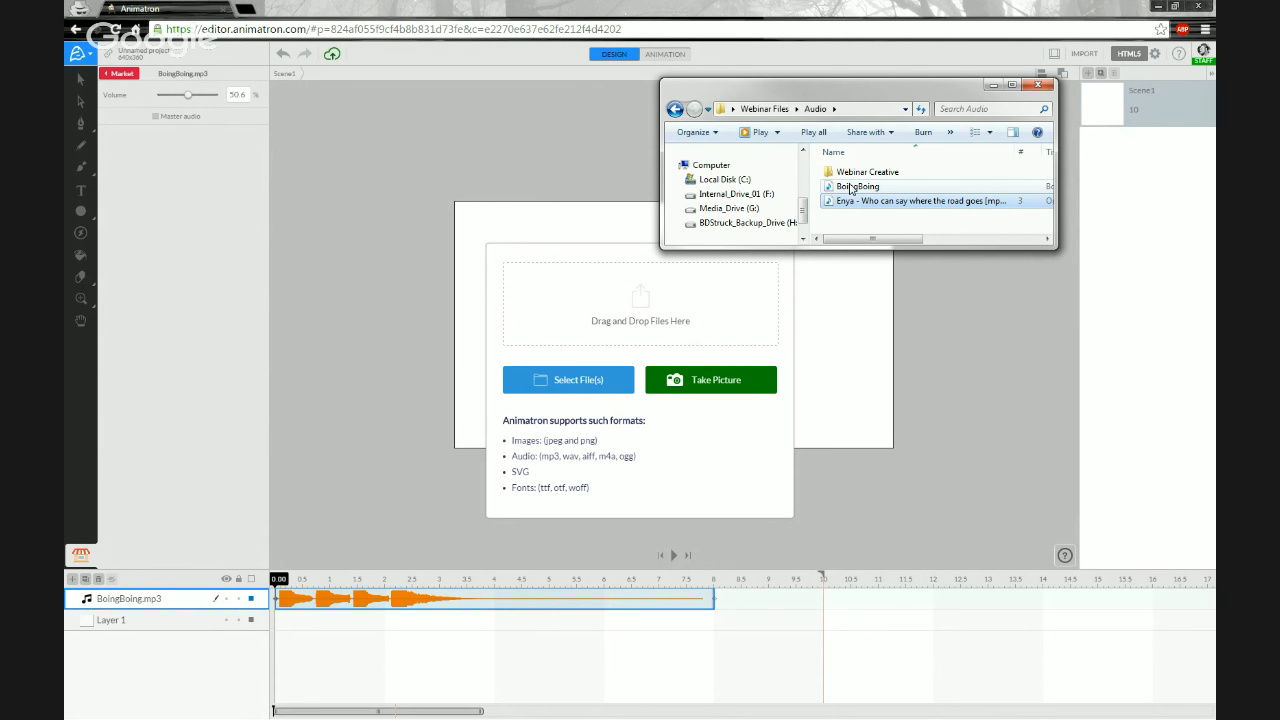
click(850, 188)
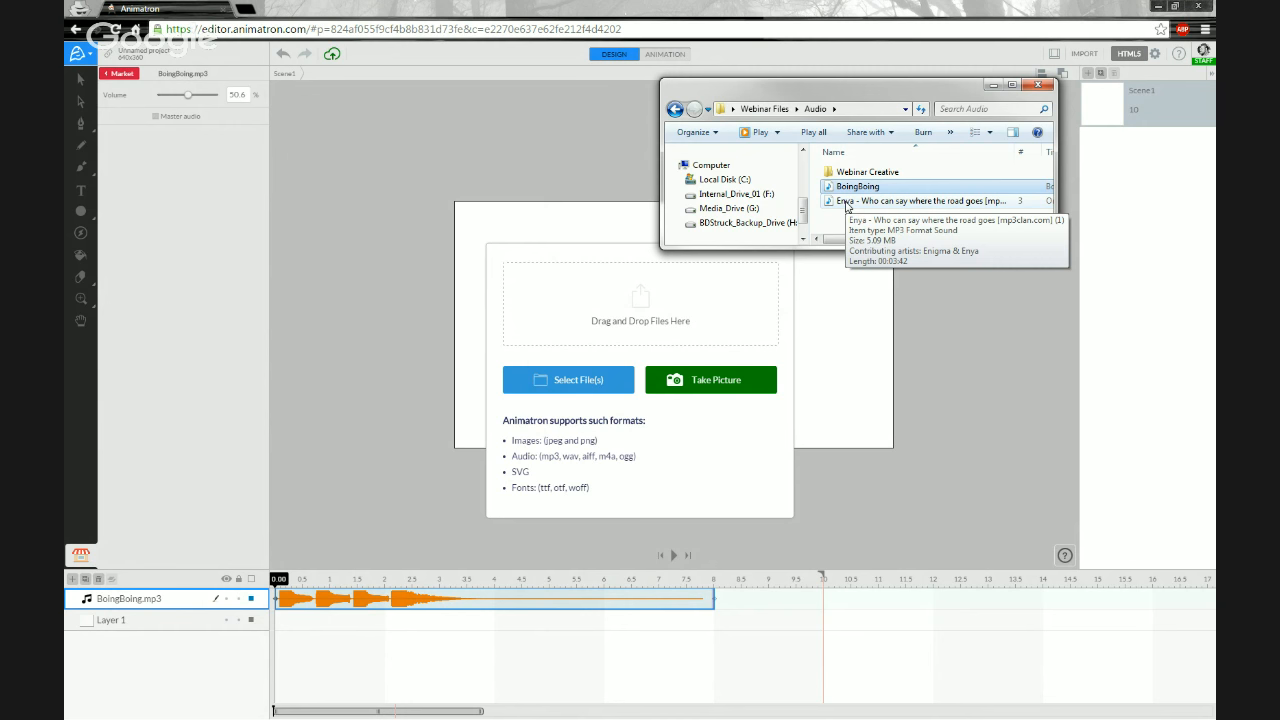
drag(845, 201, 643, 322)
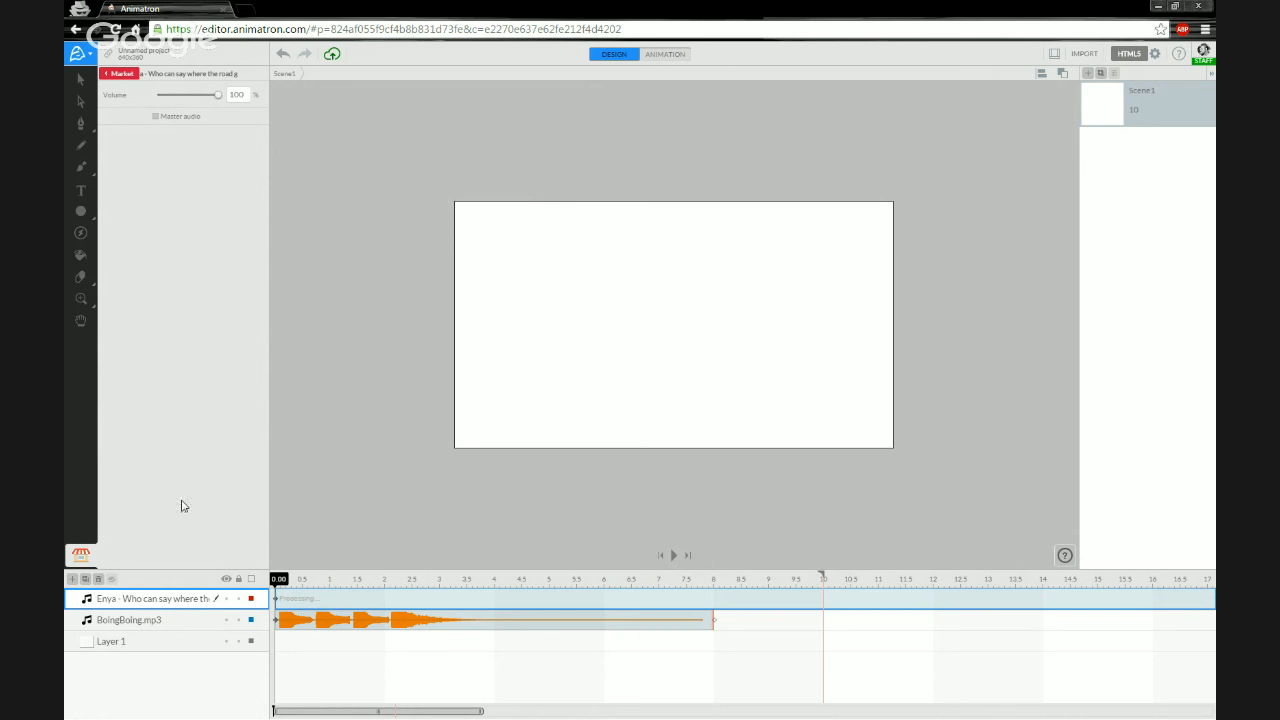
- Select the Enya layer, play it from the start, stop it and rewind the playhead
click(323, 504)
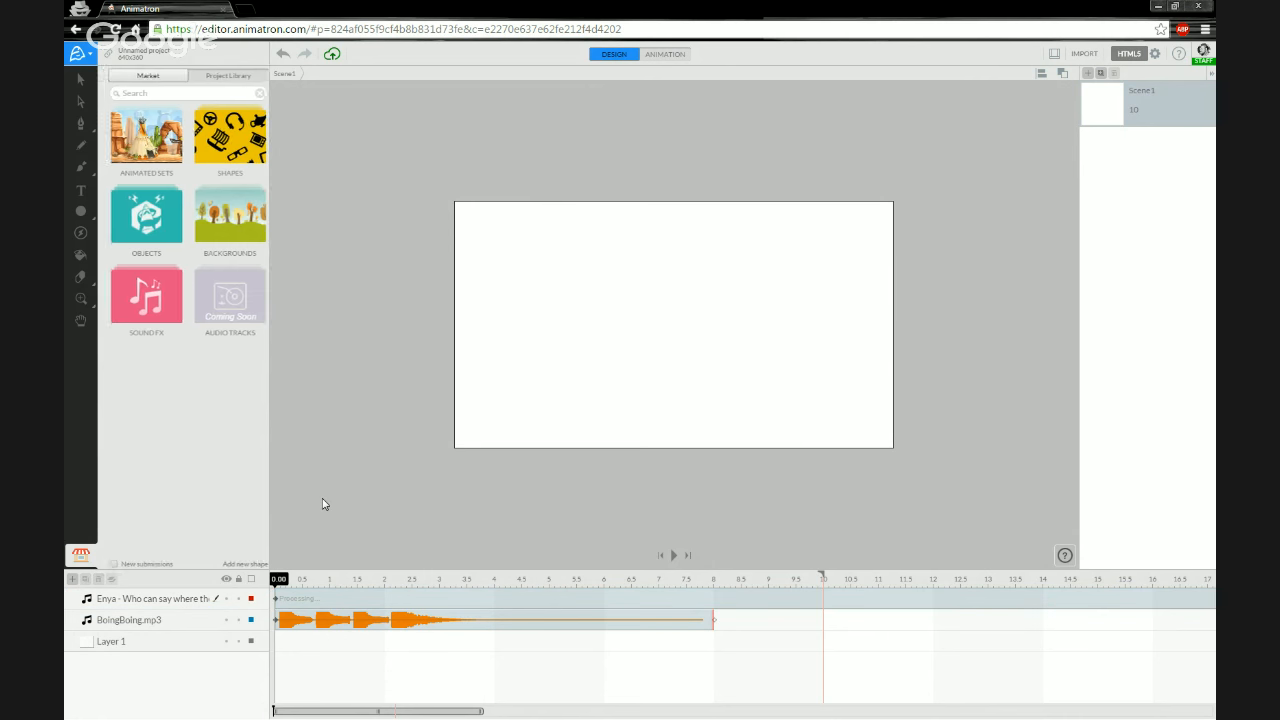
click(165, 602)
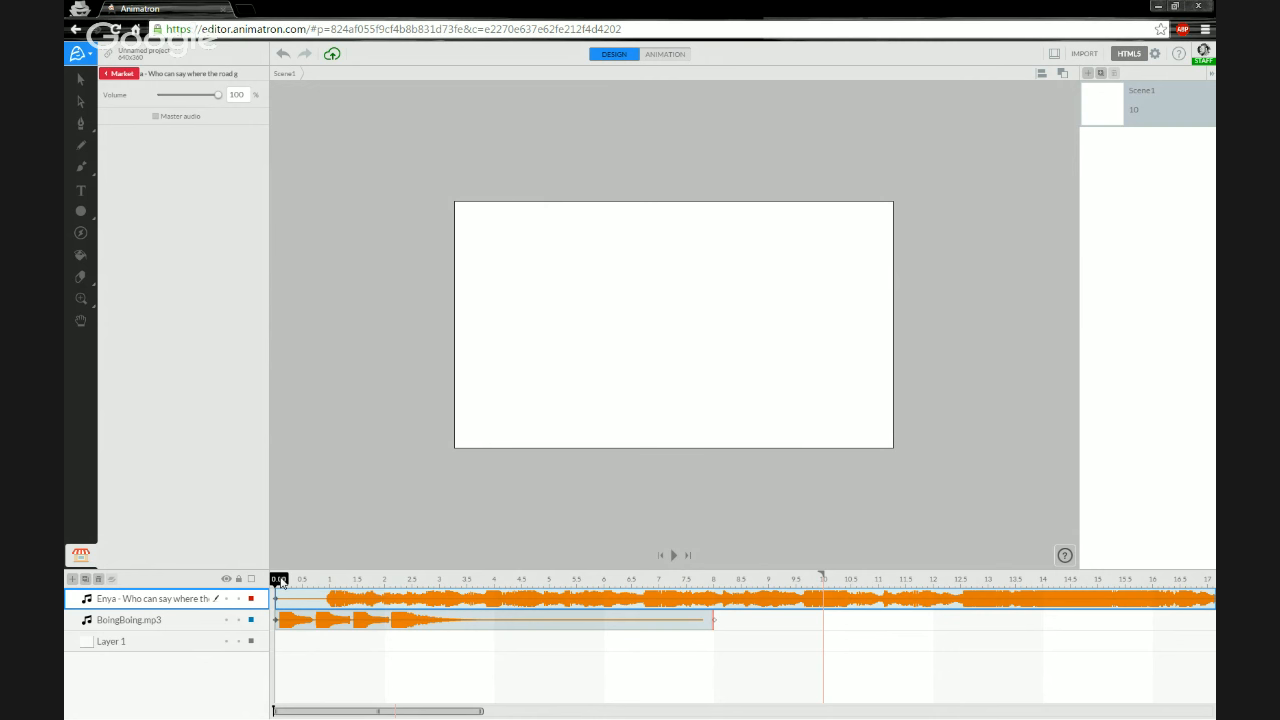
key(space)
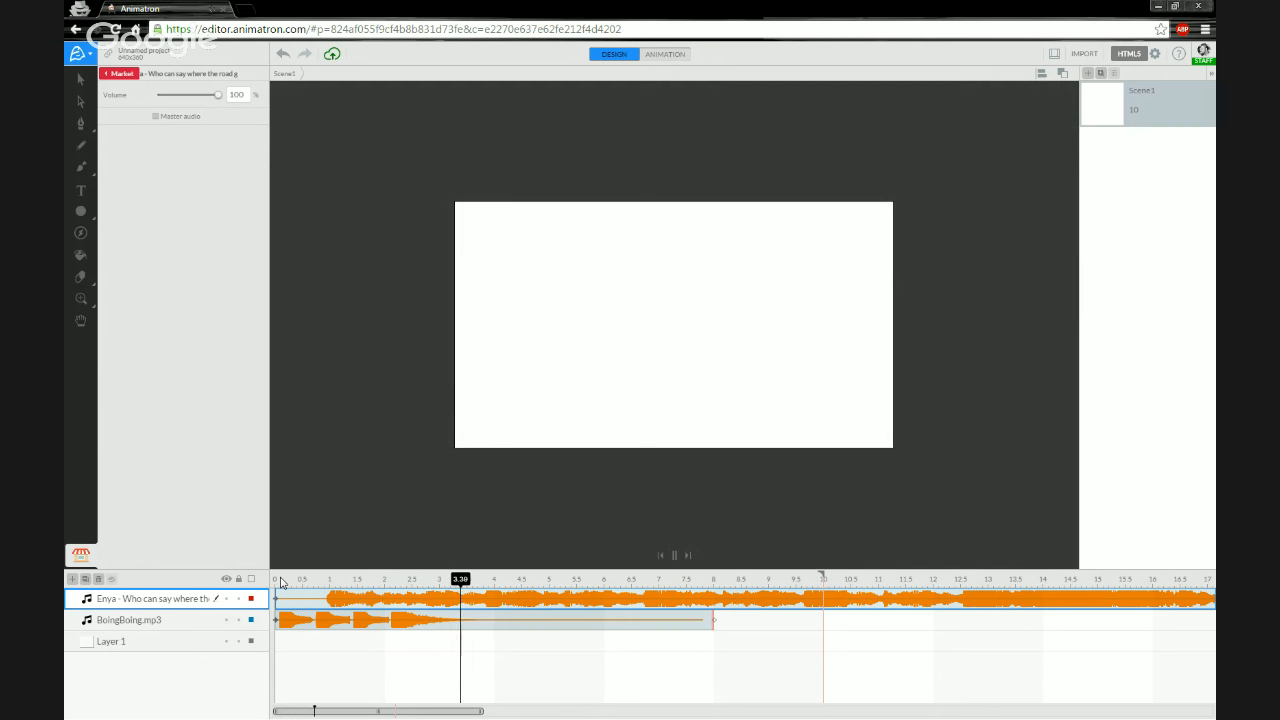
key(space)
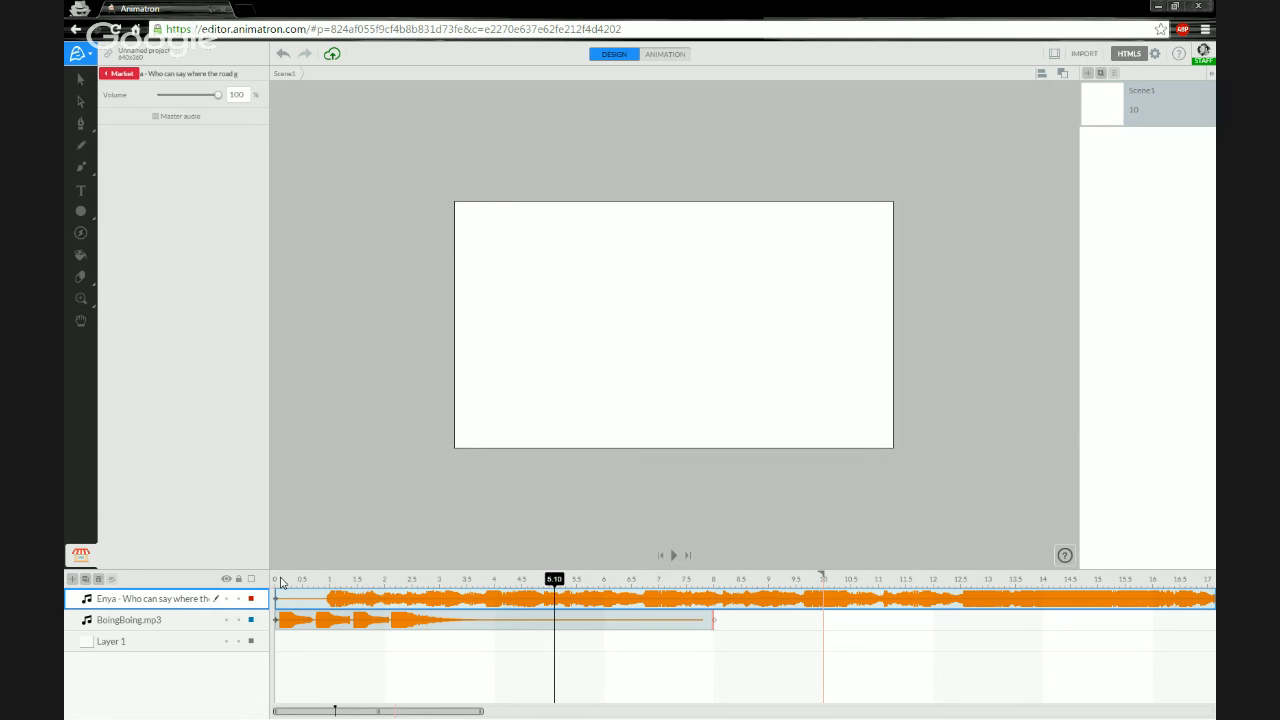
click(281, 581)
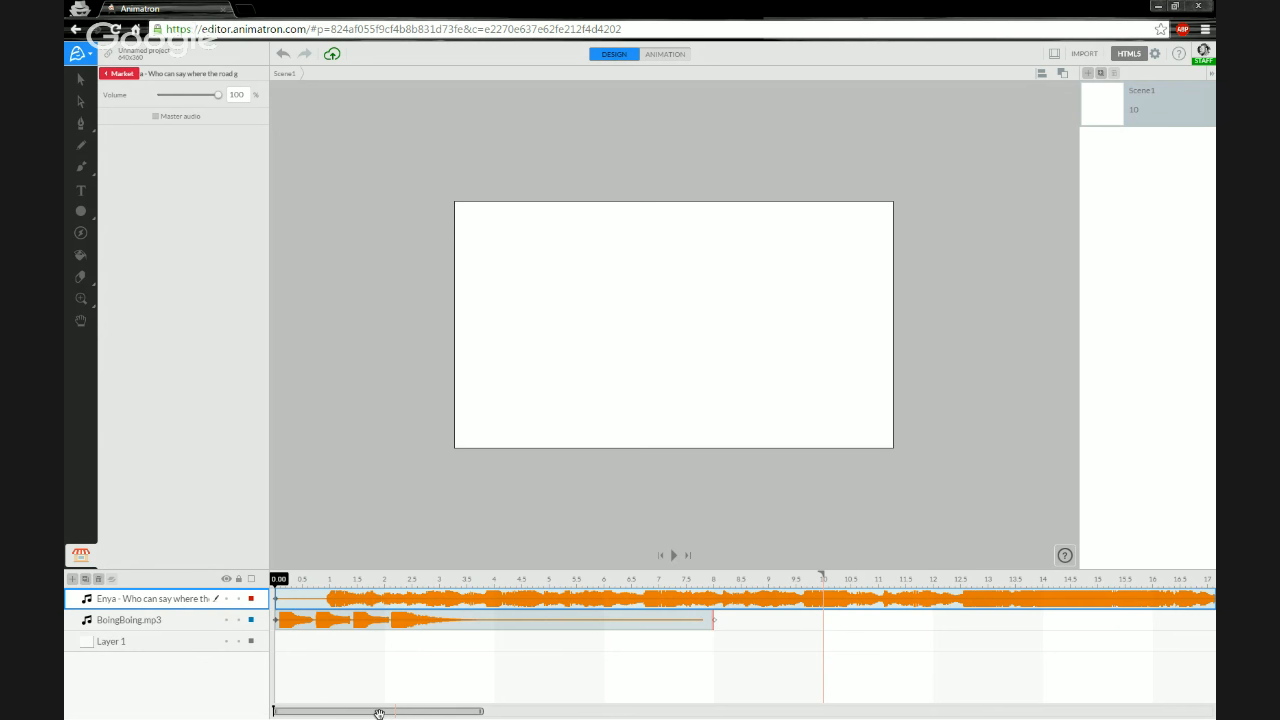
- Scroll and zoom the timeline across the Enya track and play both audio layers together
drag(379, 712, 1074, 704)
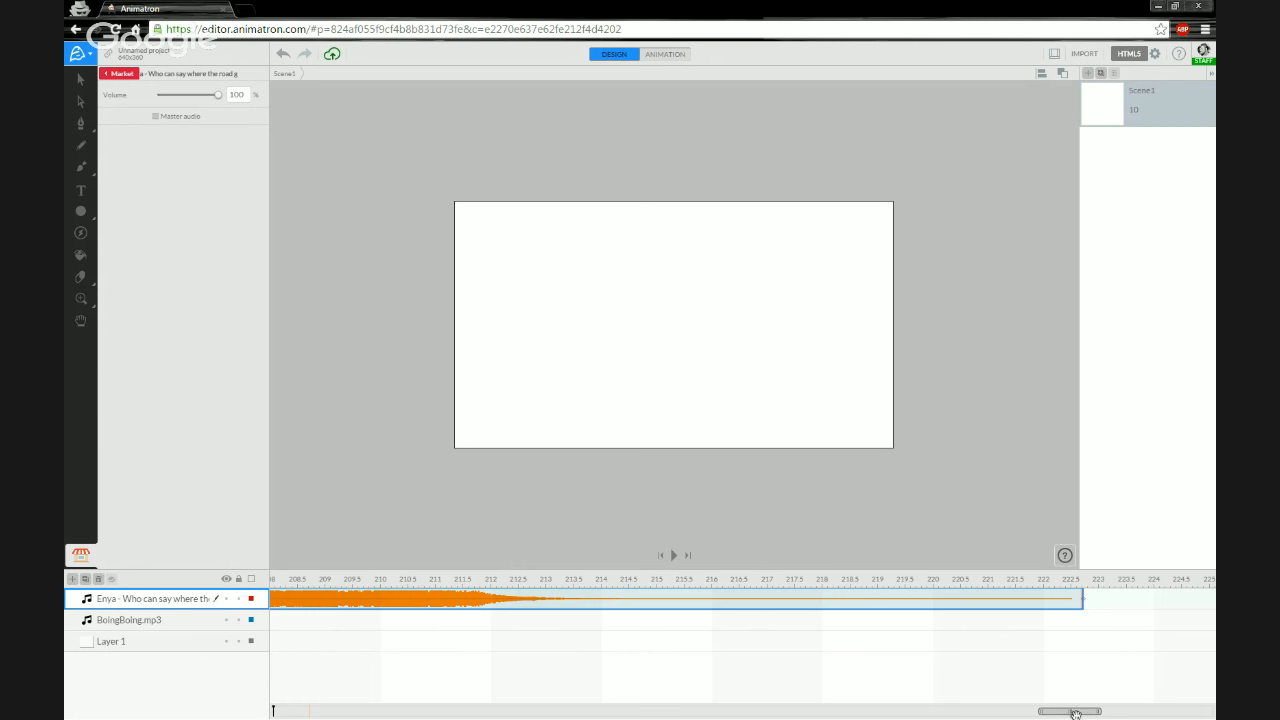
drag(1065, 712, 311, 707)
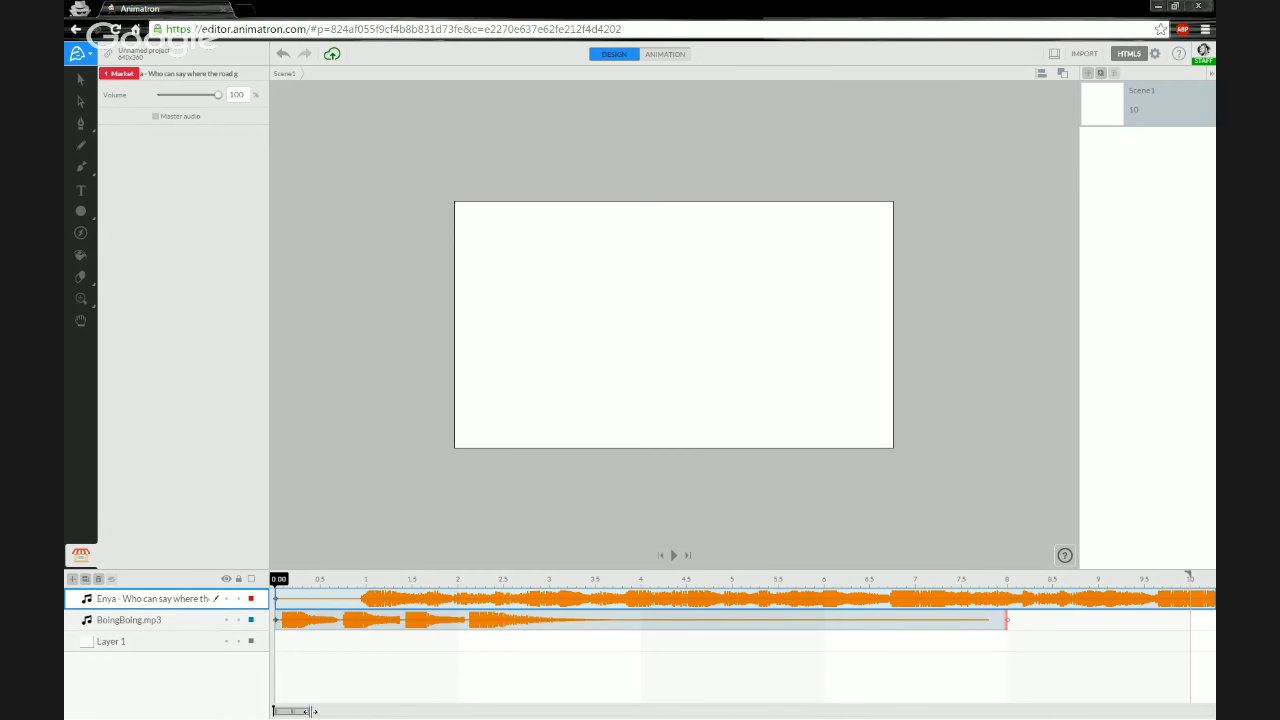
drag(310, 711, 276, 710)
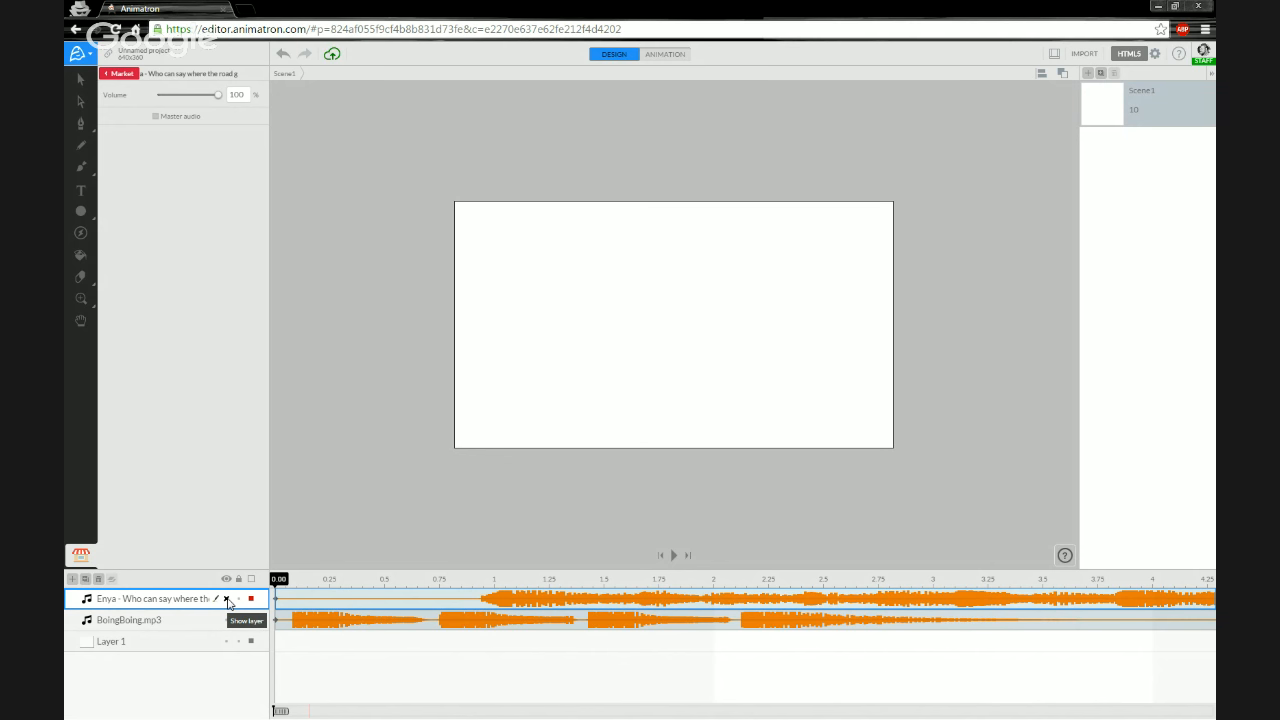
key(space)
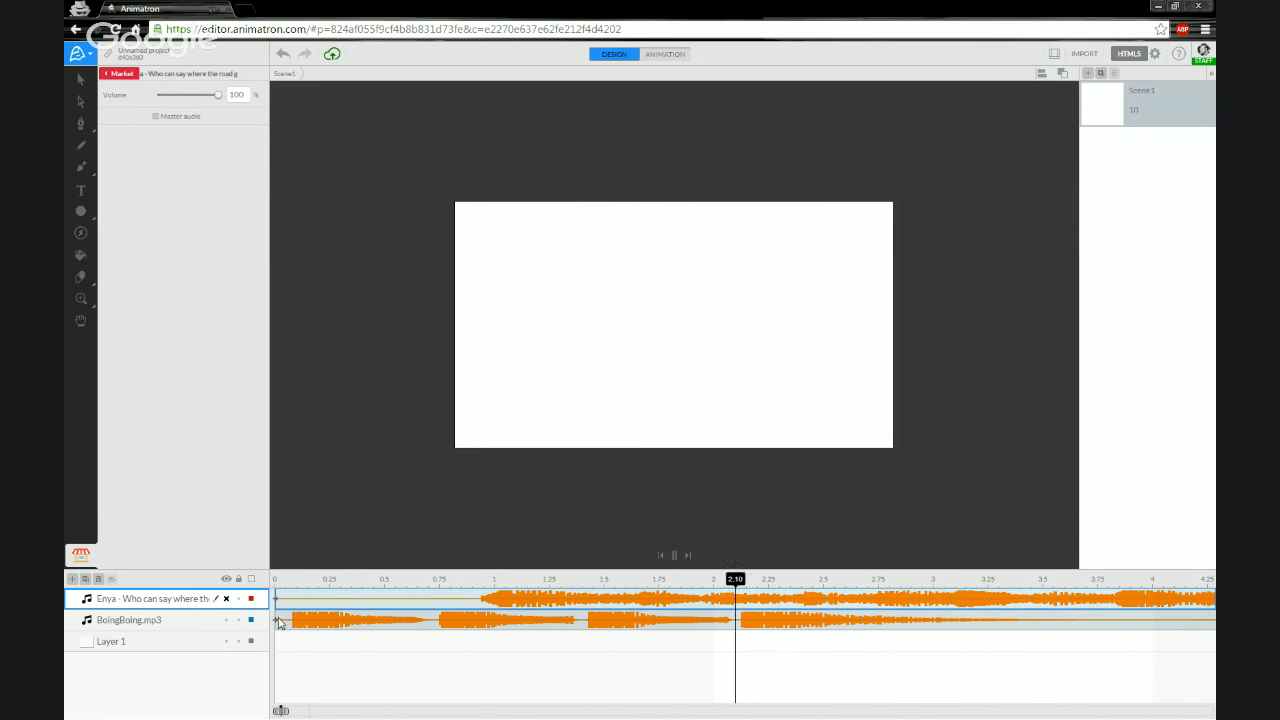
key(space)
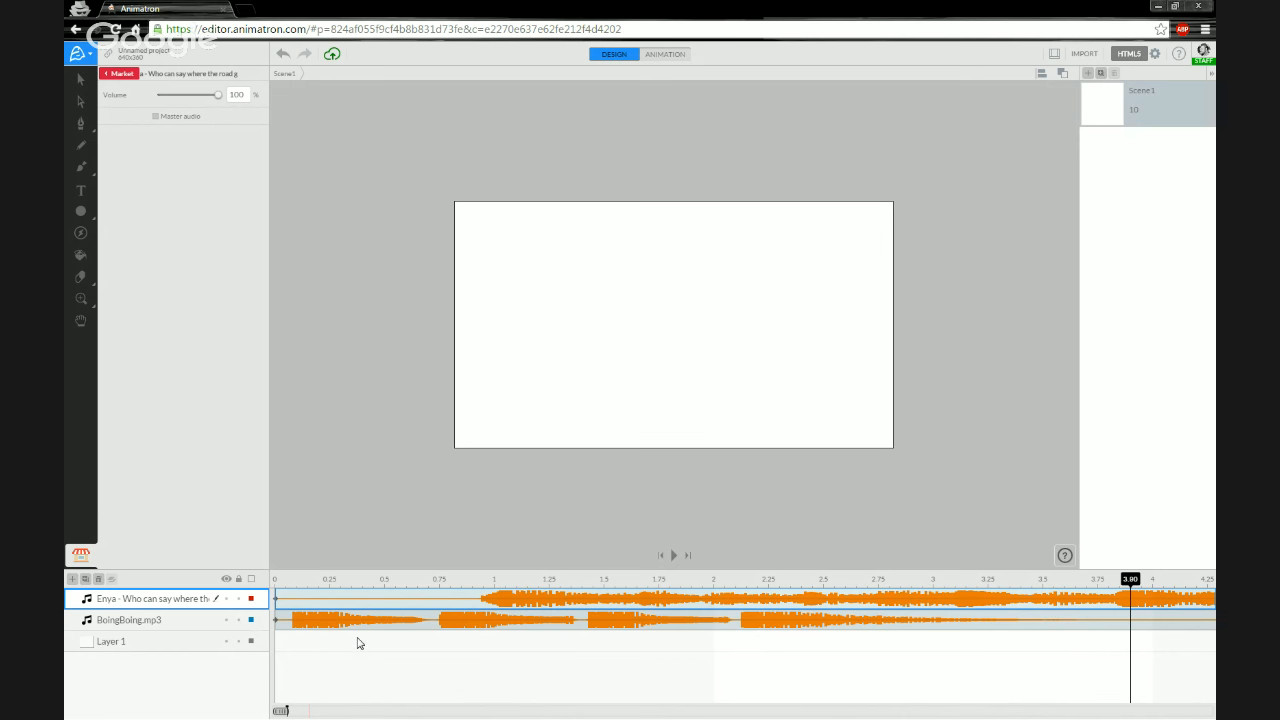
drag(285, 711, 314, 709)
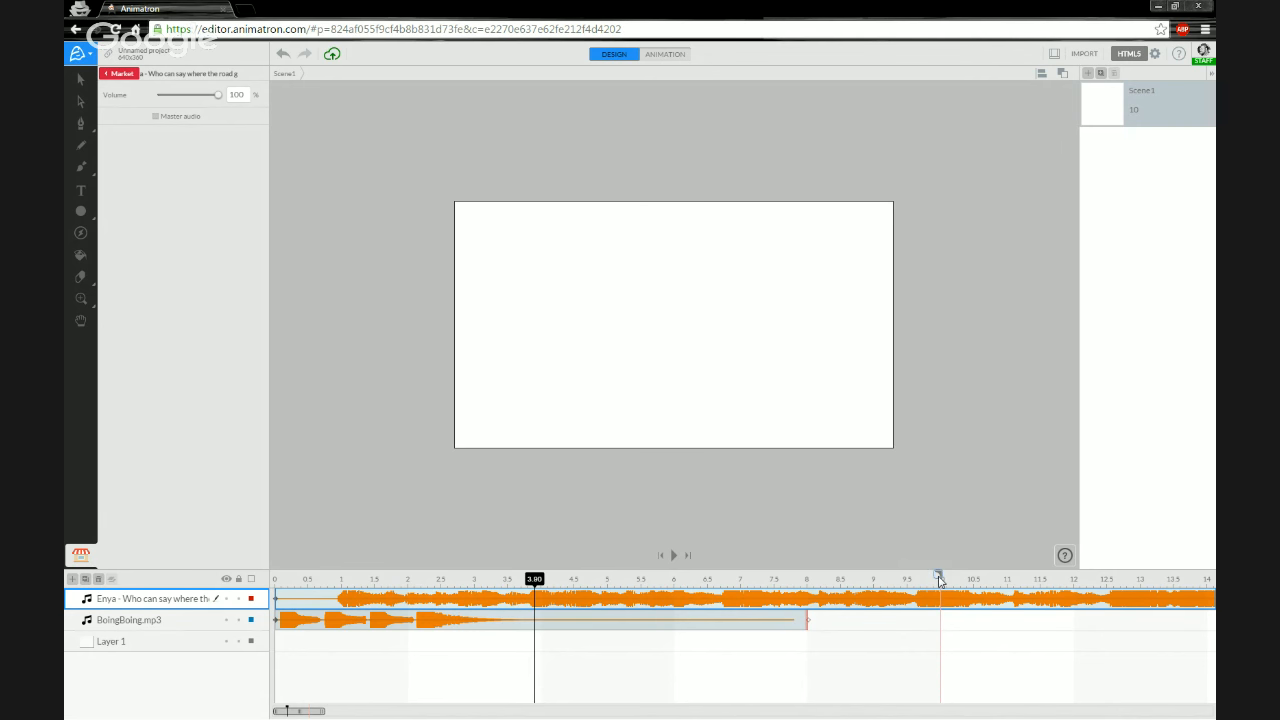
- Shorten the scene to 2 seconds and play it from the start
mouse_move(940, 581)
mouse_down()
mouse_move(777, 578)
mouse_move(940, 580)
mouse_up()
drag(940, 579, 406, 580)
click(278, 581)
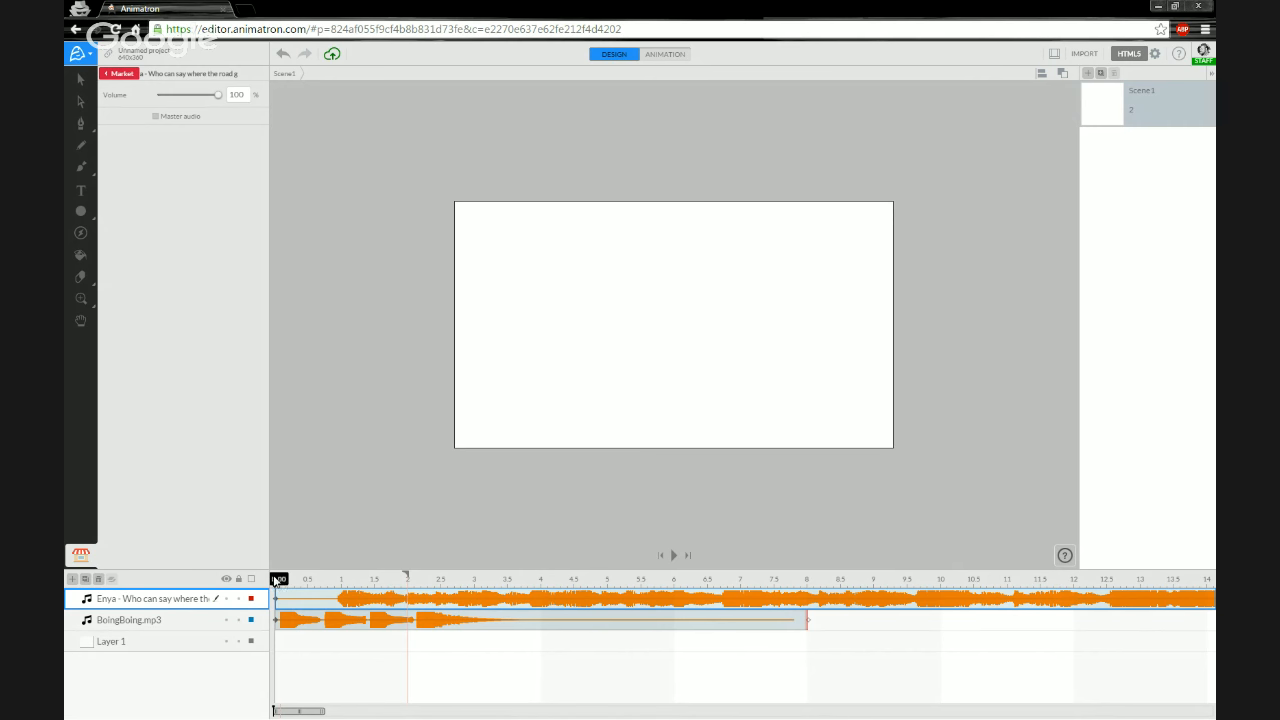
click(288, 581)
click(275, 581)
mouse_move(280, 583)
mouse_down()
mouse_move(296, 583)
mouse_move(276, 585)
mouse_up()
drag(404, 576, 405, 579)
key(space)
- Extend the scene's end to 8 seconds
click(808, 584)
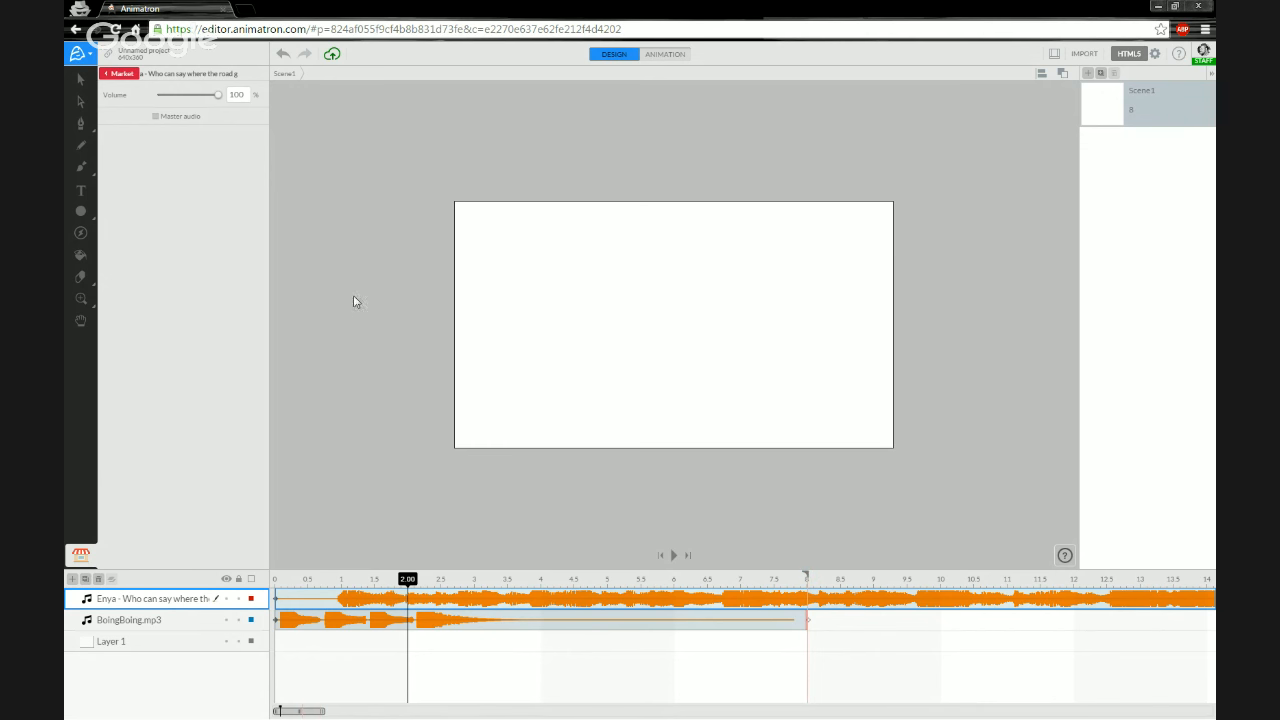
- Draw a blue circle about 120 by 119 on the stage's left side with the Oval tool
click(82, 211)
drag(500, 287, 581, 370)
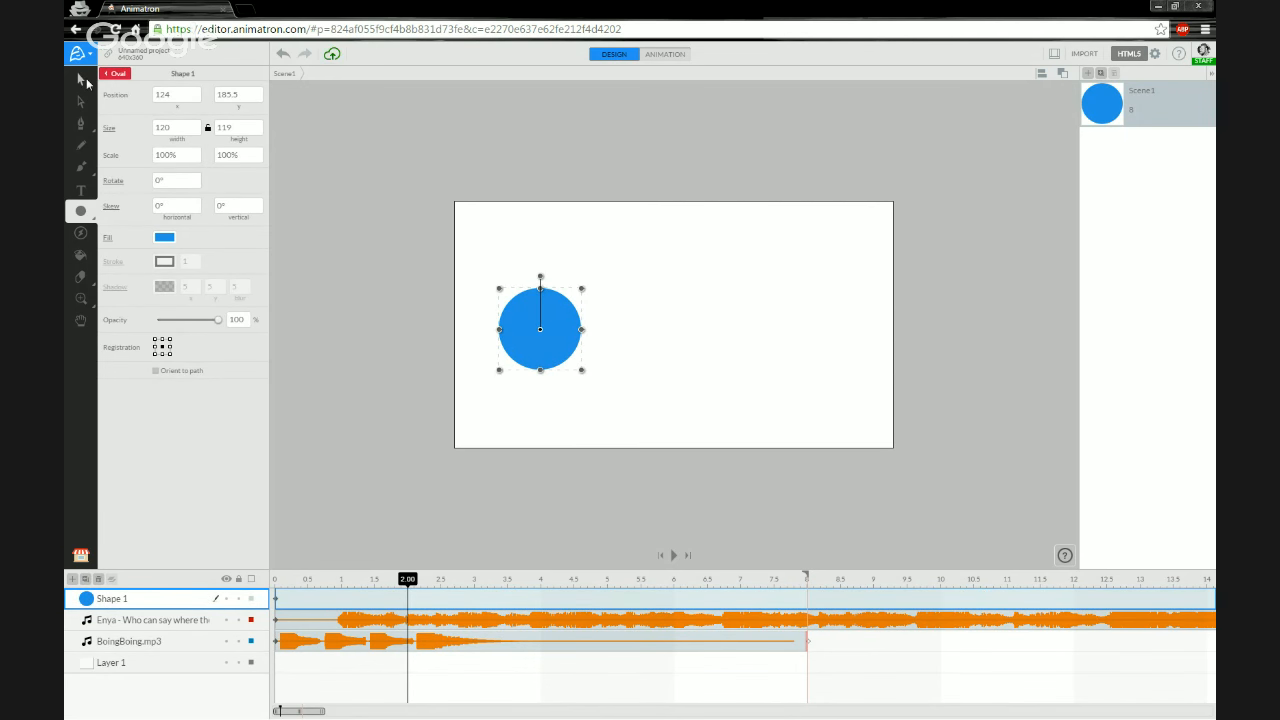
click(82, 80)
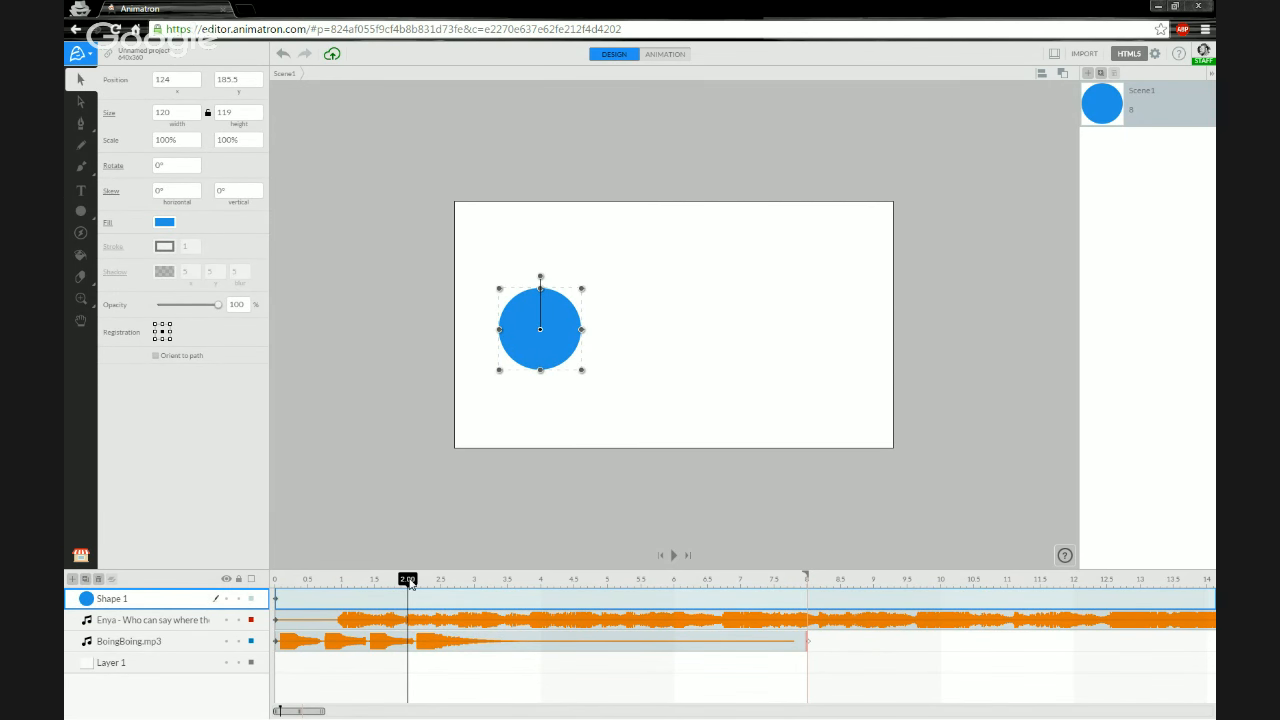
- Set the scene's end back to 2 seconds and place the playhead at 2 seconds
drag(430, 585, 807, 580)
click(406, 578)
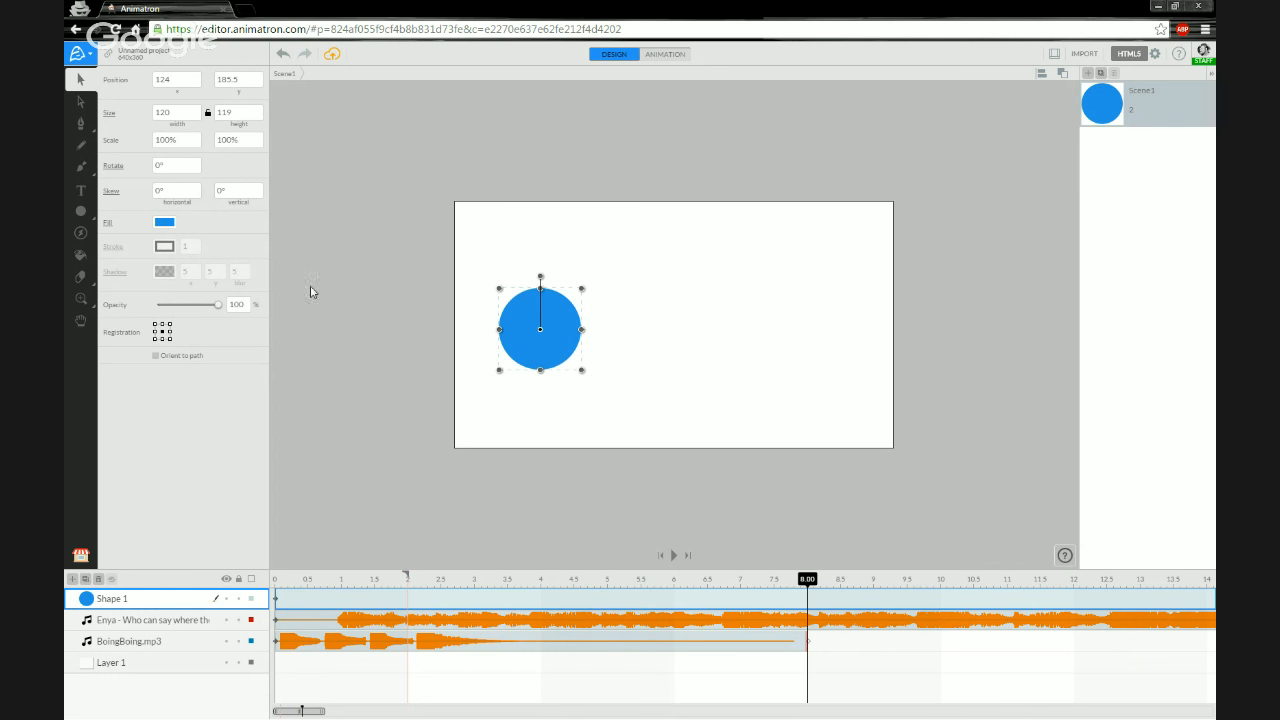
click(412, 603)
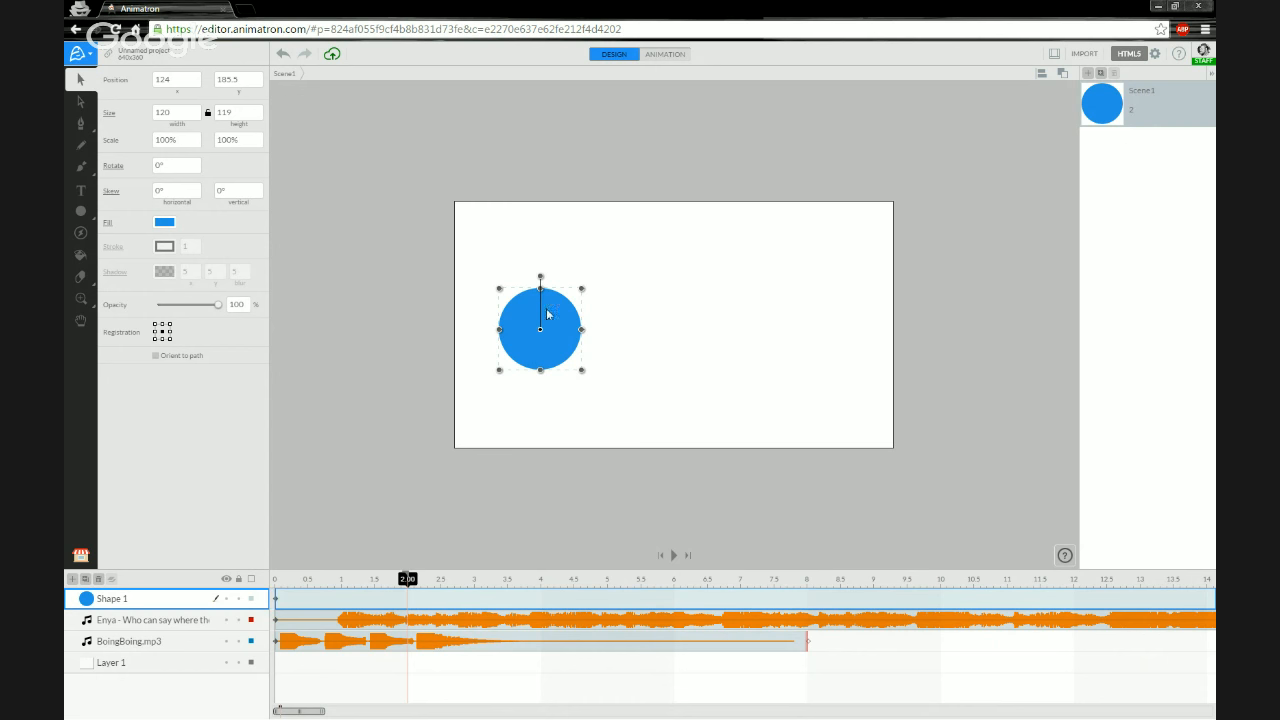
- In Animation mode, move the circle at 2 seconds to about position 500, 191 on the stage's right side
click(678, 55)
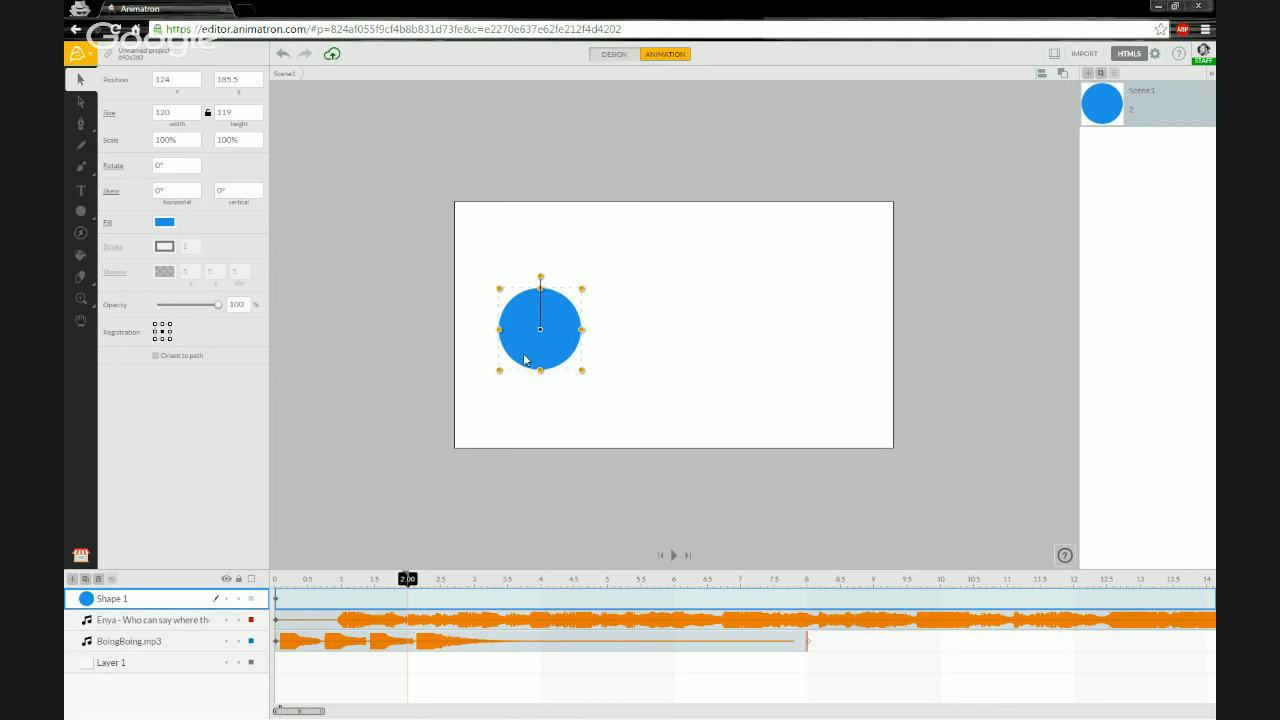
drag(527, 361, 790, 368)
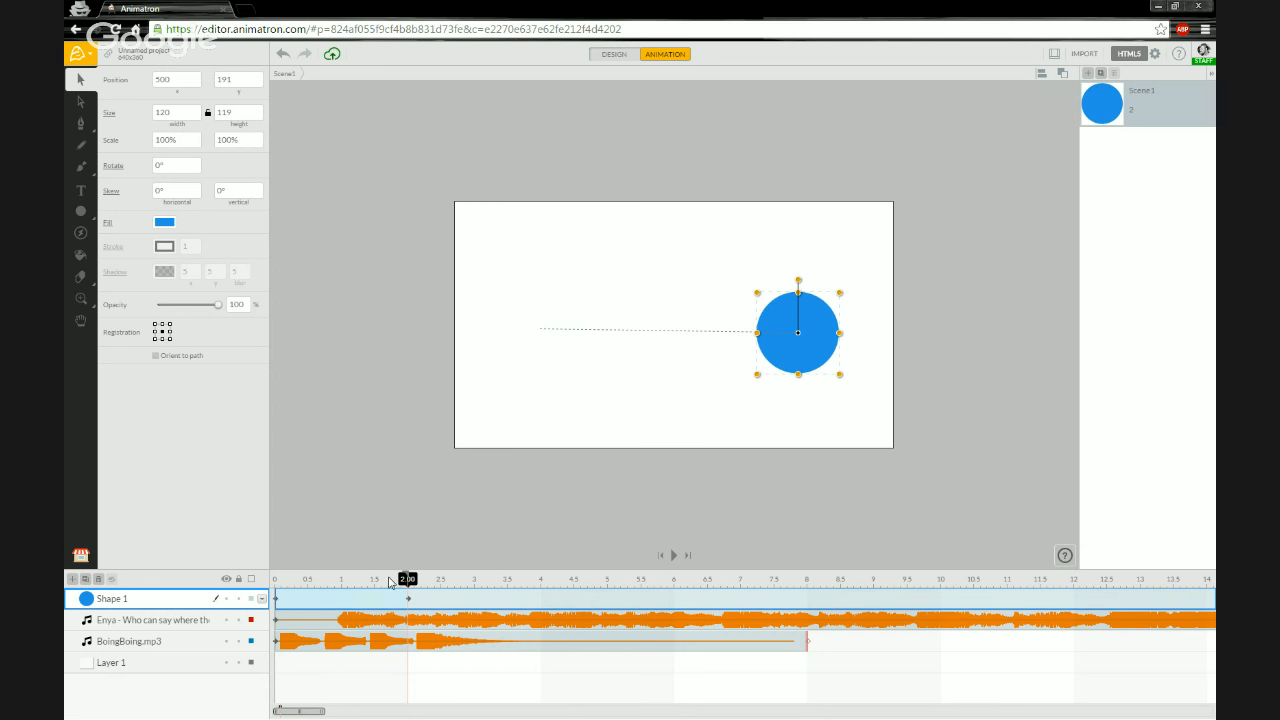
mouse_move(393, 582)
mouse_down()
mouse_move(272, 582)
mouse_move(408, 585)
mouse_up()
- Add a new scene and draw a star about 152 by 145 on its left side with the Star tool
click(1088, 73)
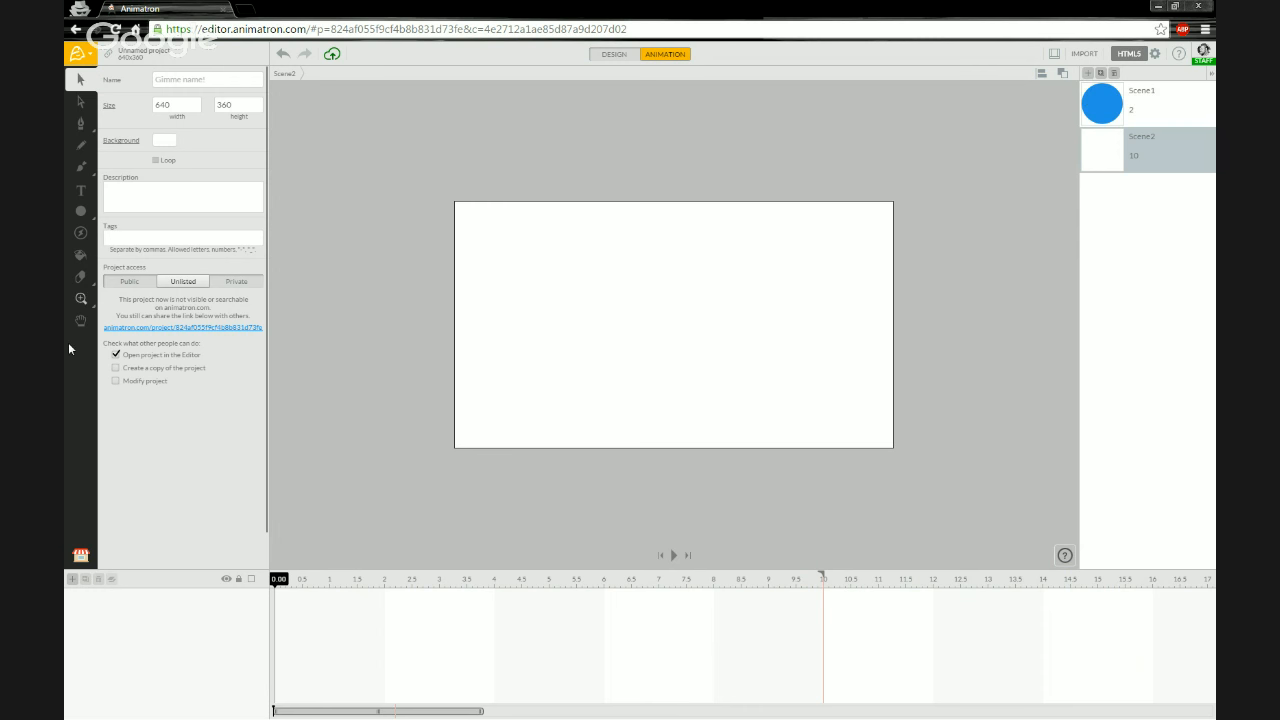
click(81, 212)
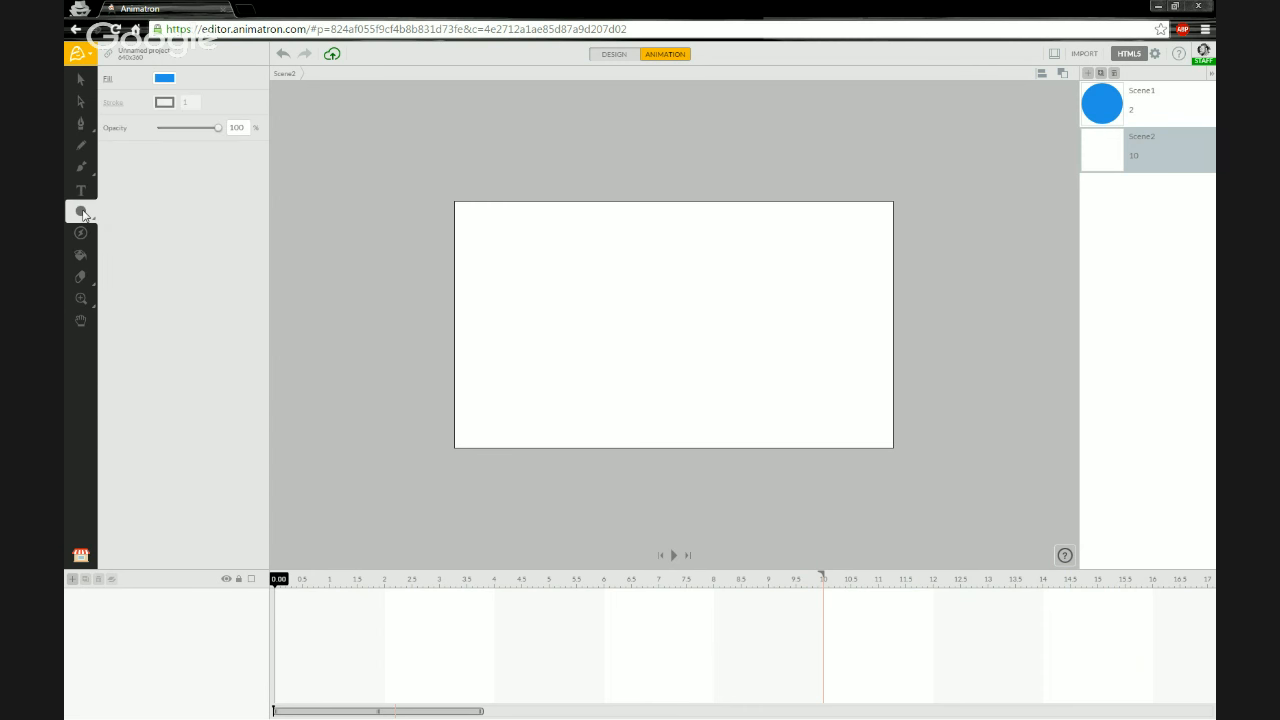
click(83, 215)
click(129, 212)
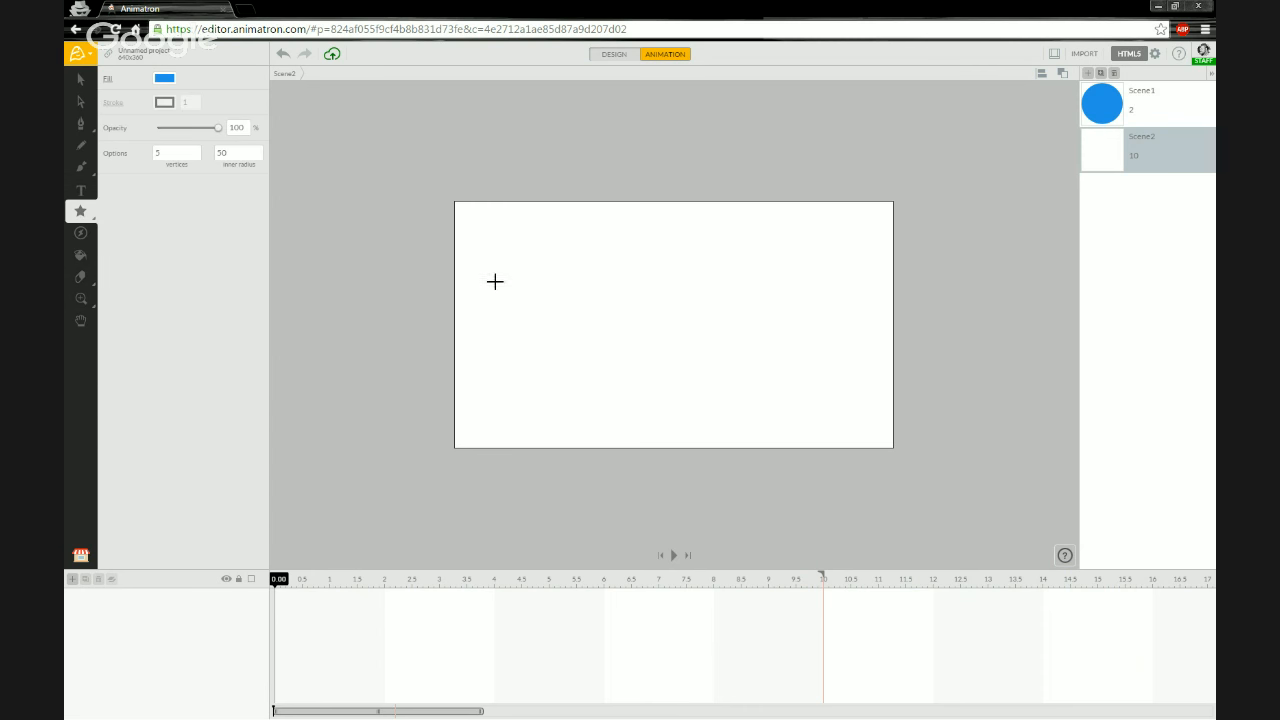
drag(495, 281, 603, 379)
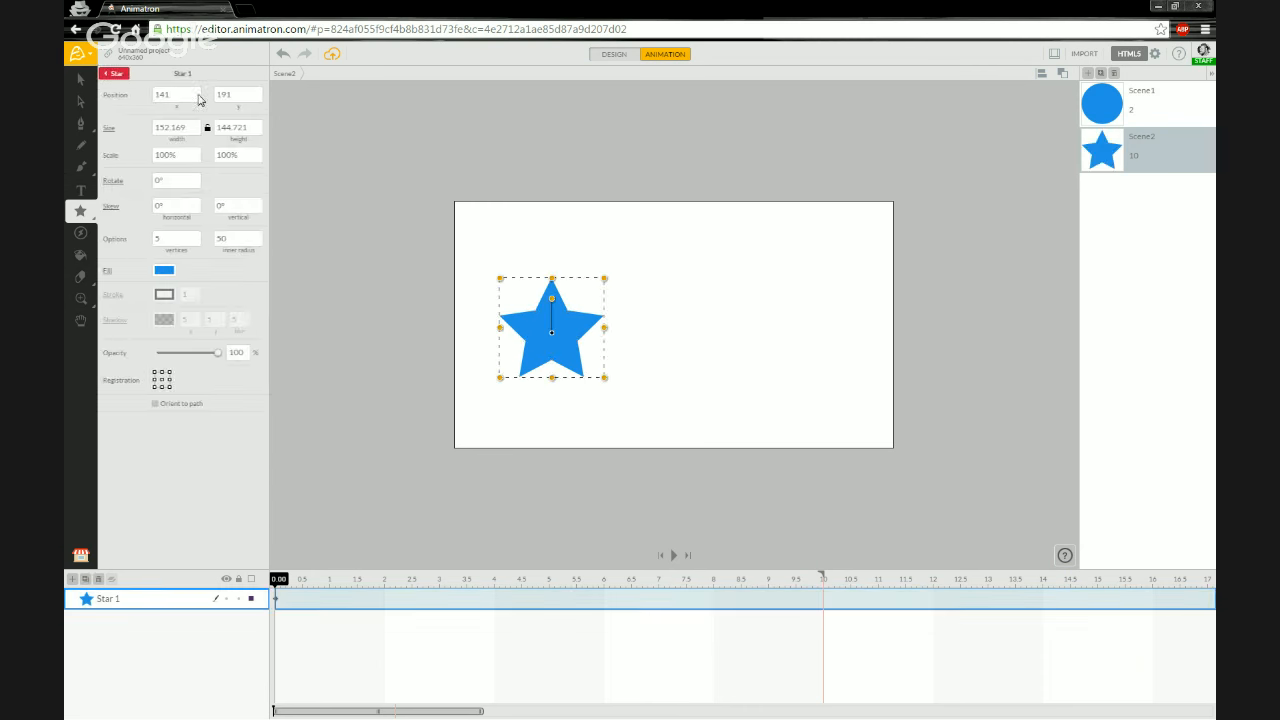
- Set the star's fill colour to red E51C23
click(169, 270)
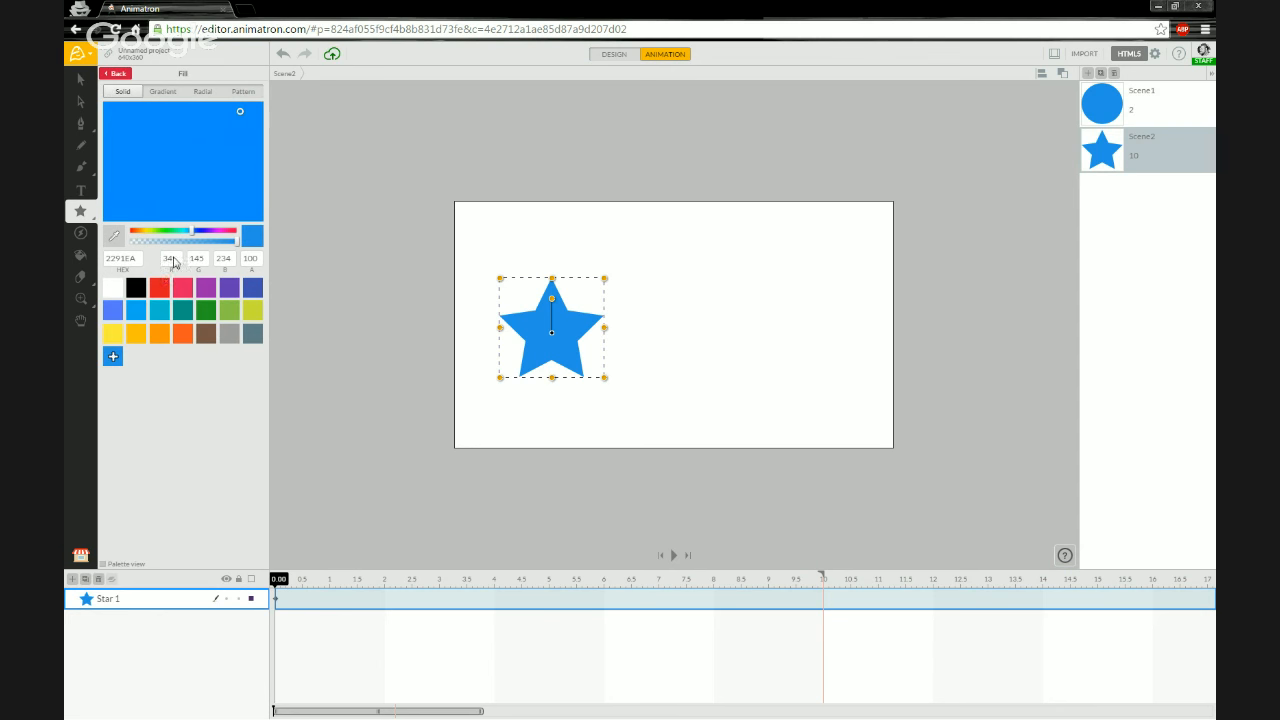
click(159, 288)
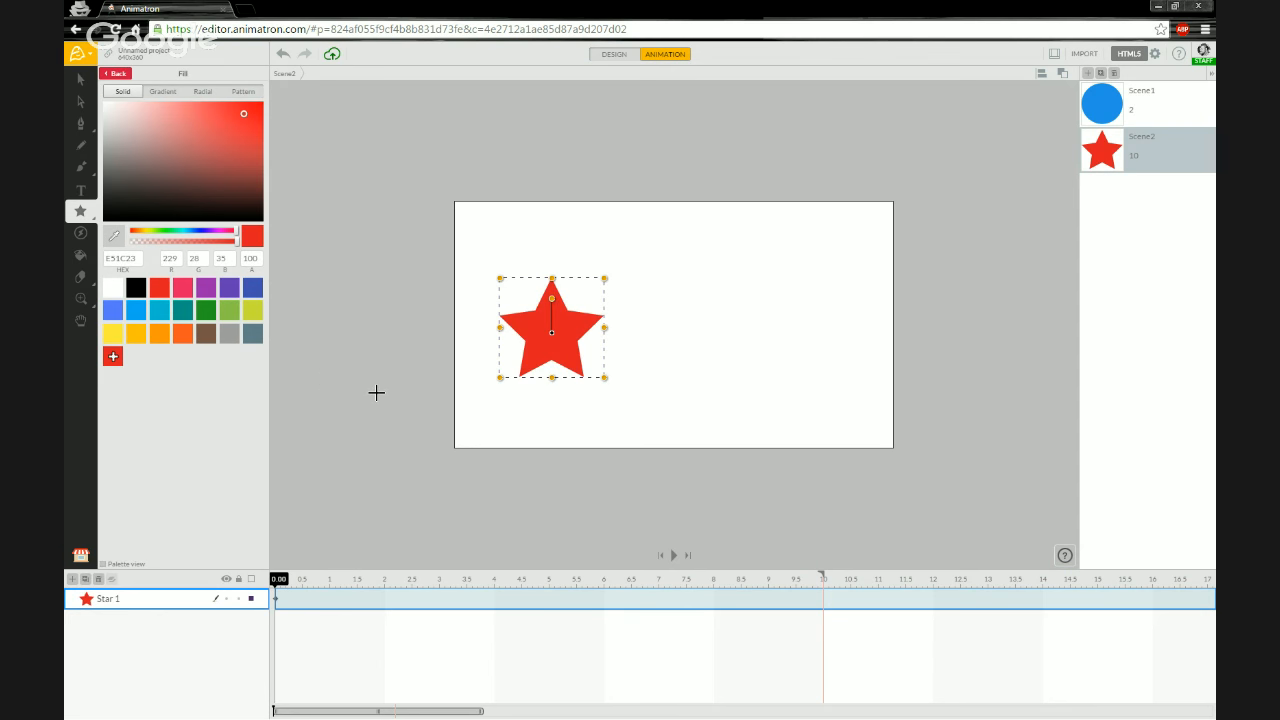
- Shorten the star scene to 2 seconds and, at 2 seconds, move the star to about position 515, 198 on the stage's right side
click(385, 582)
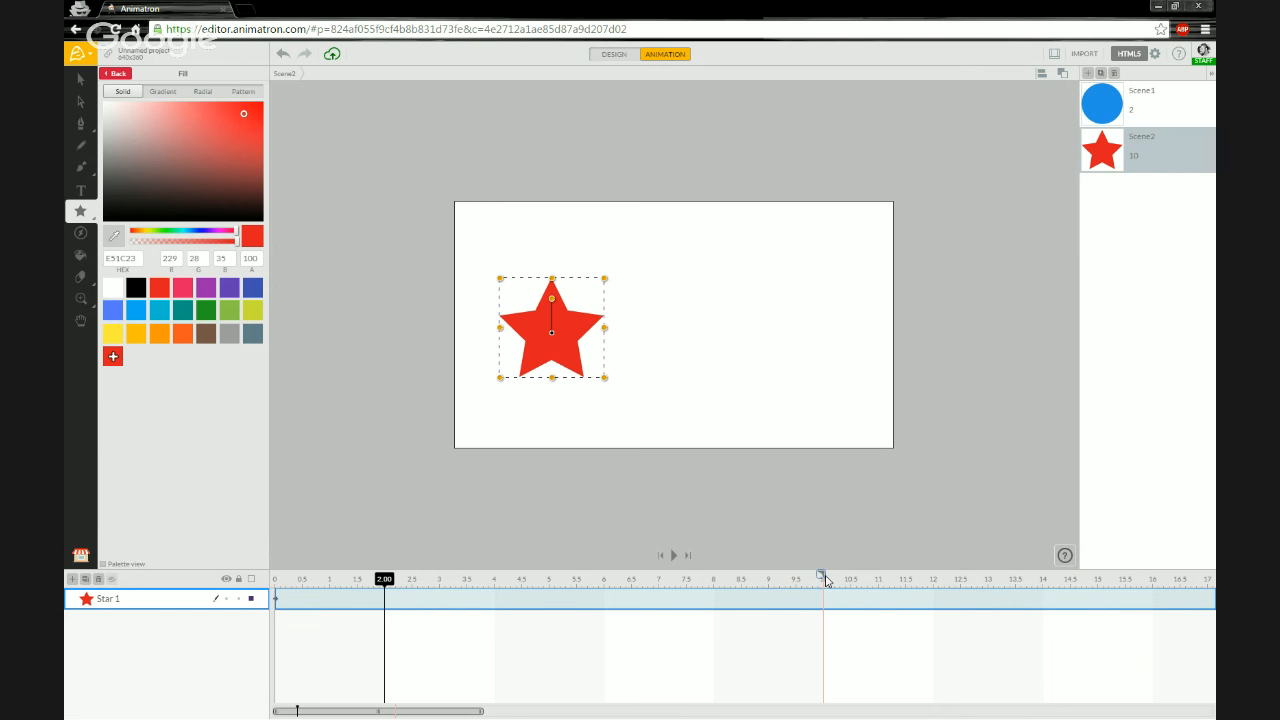
drag(824, 579, 386, 586)
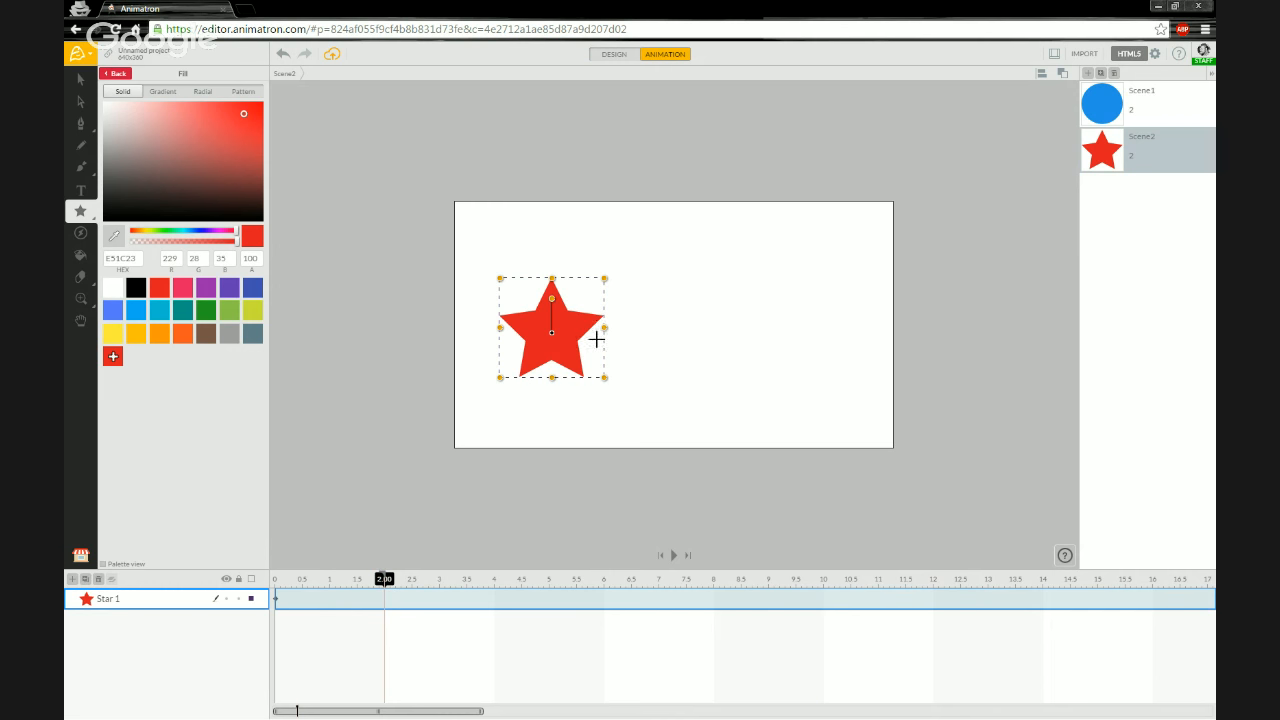
key(v)
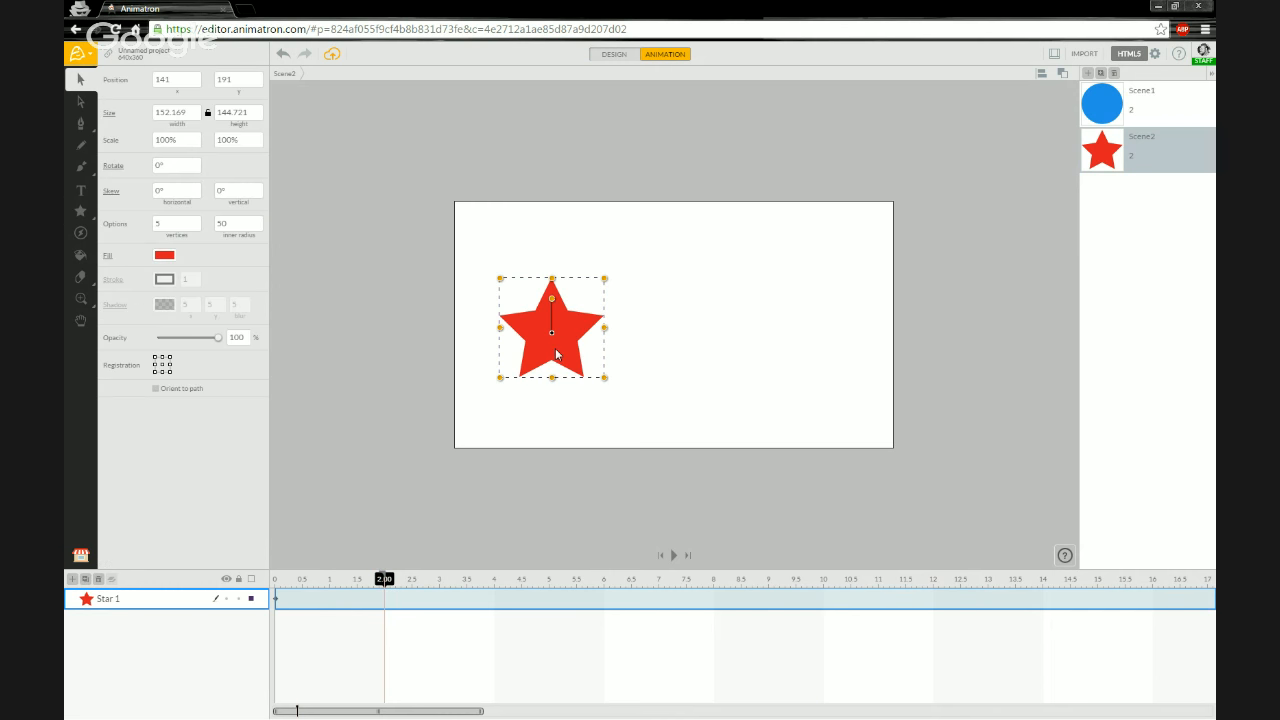
drag(570, 331, 827, 336)
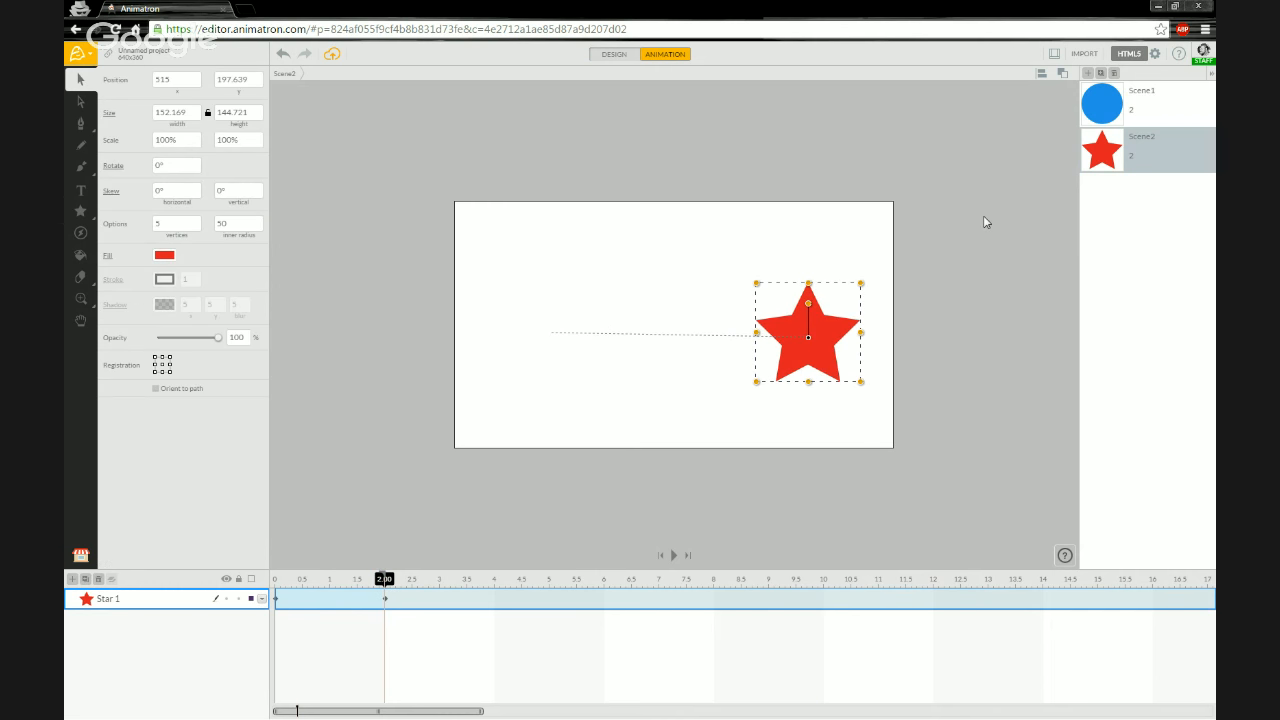
- Play back the first scene and then the whole movie to check the animation against the audio
click(1191, 103)
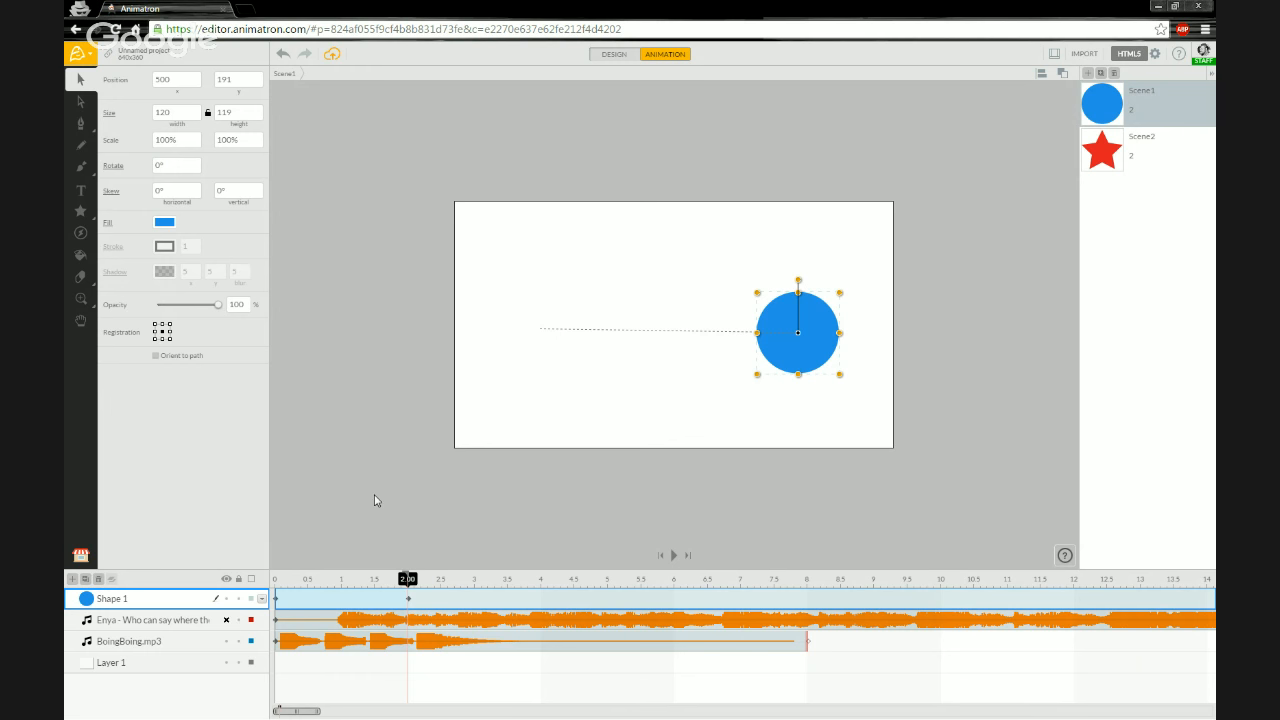
click(277, 582)
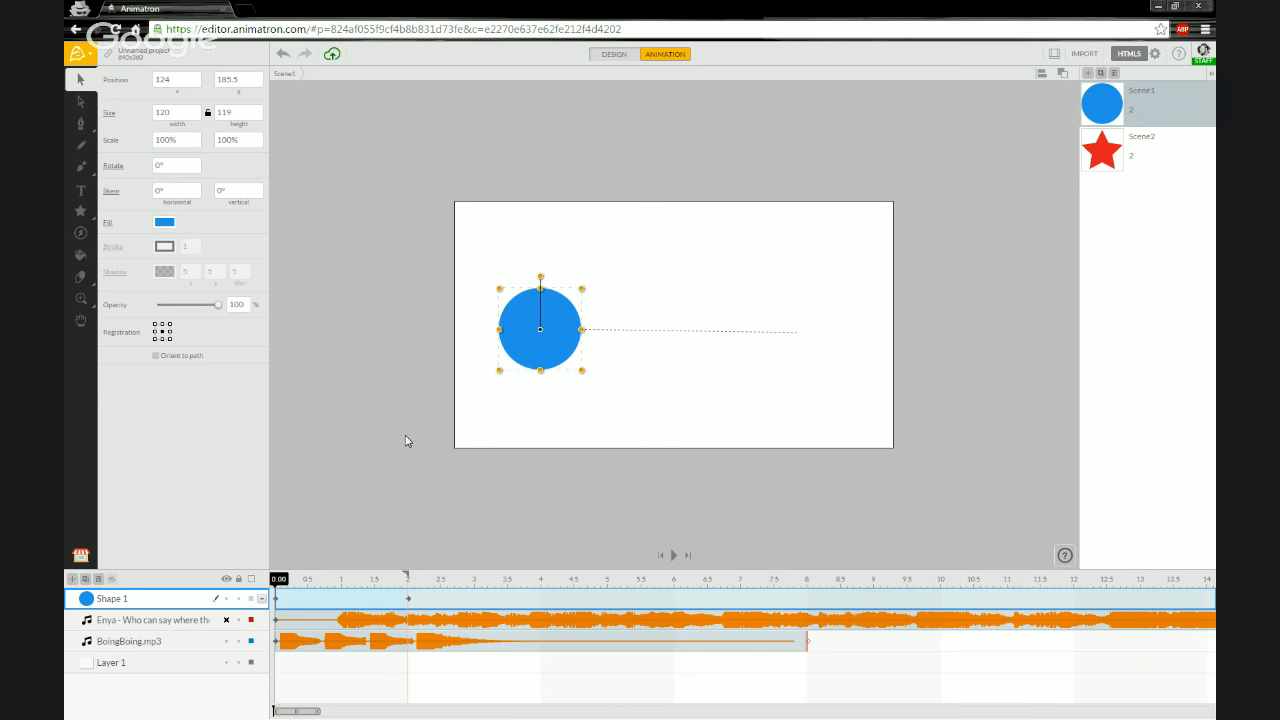
key(space)
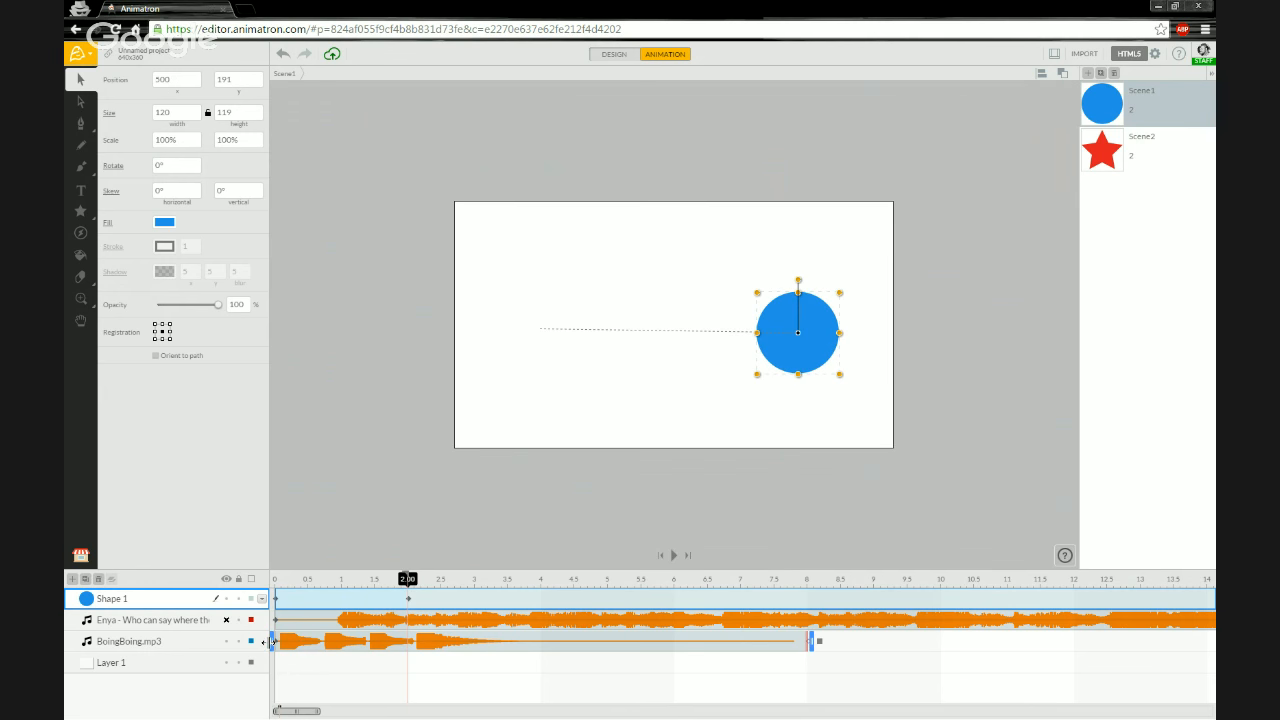
click(139, 647)
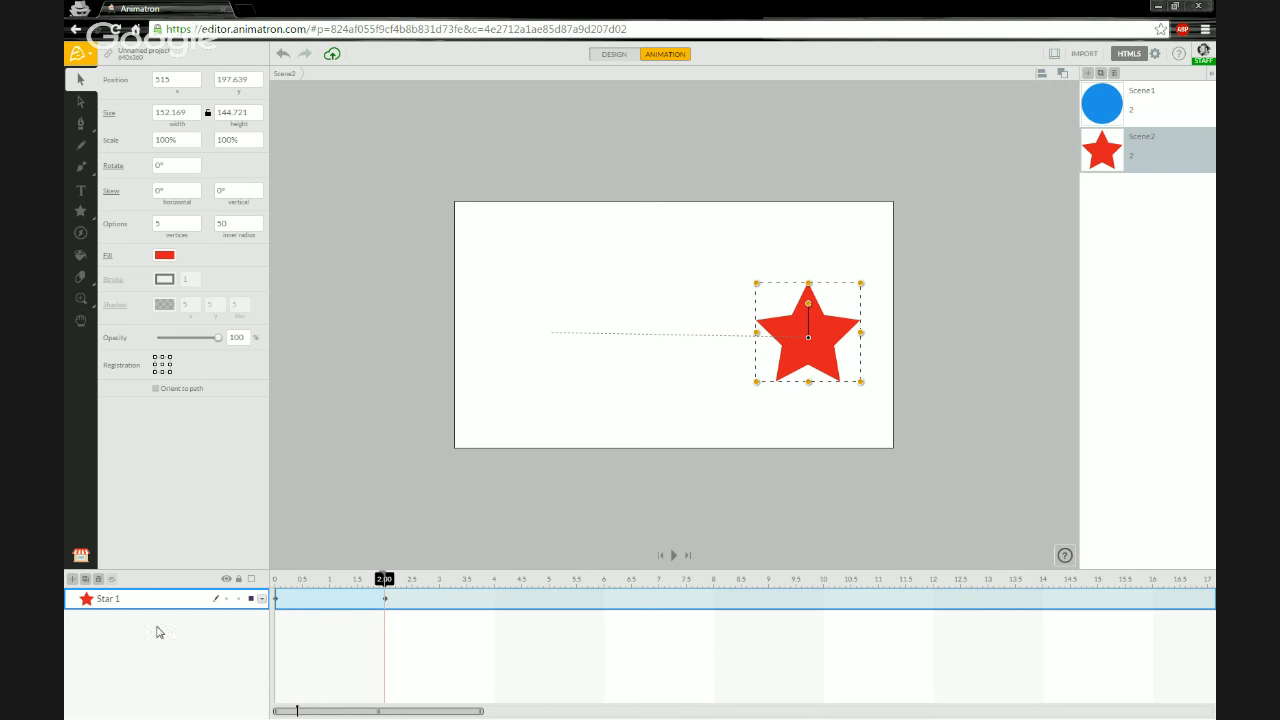
click(1116, 104)
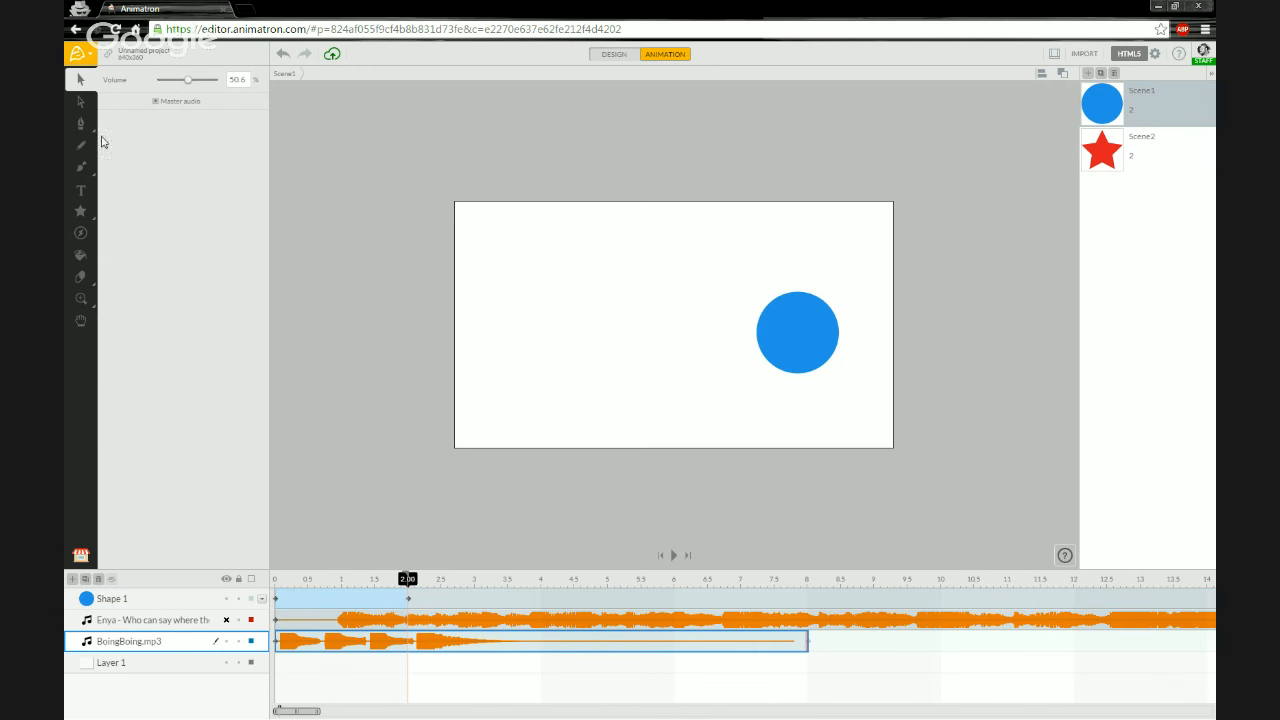
click(77, 53)
mouse_move(117, 135)
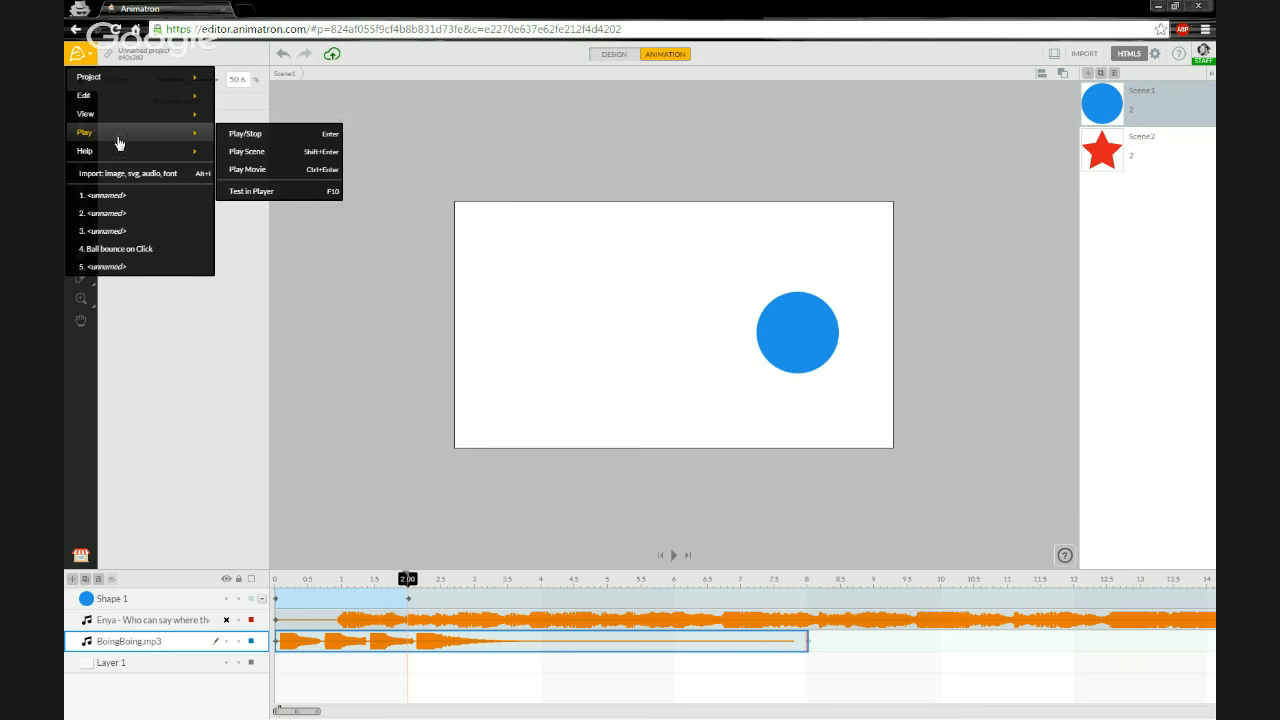
click(279, 176)
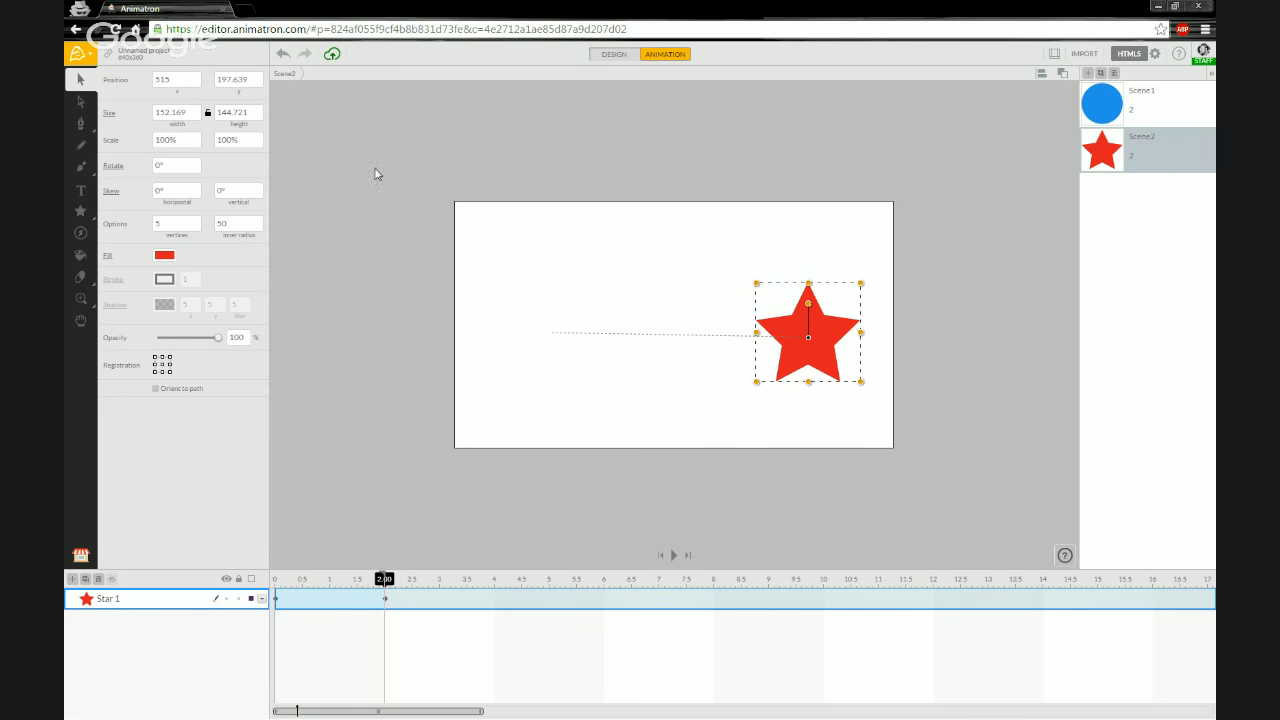
click(1100, 106)
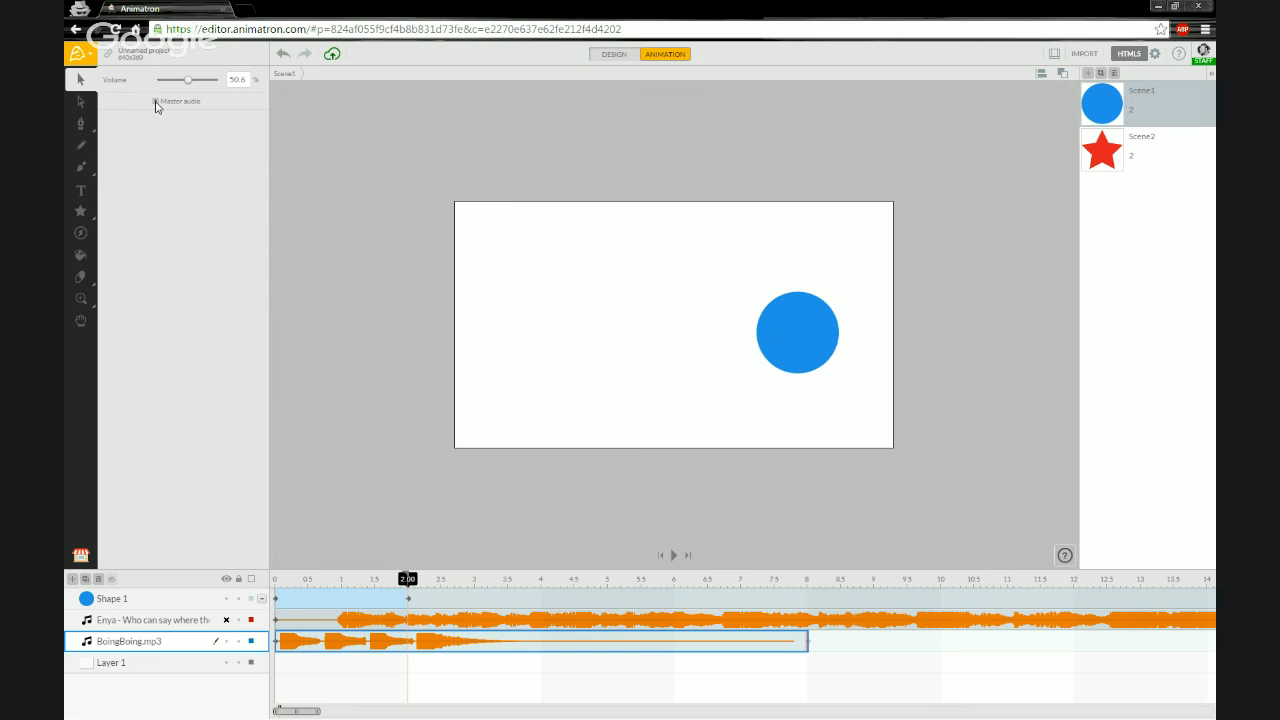
- Mute the BoingBoing.mp3 sound layer and unmute the Enya music layer
click(226, 641)
click(227, 621)
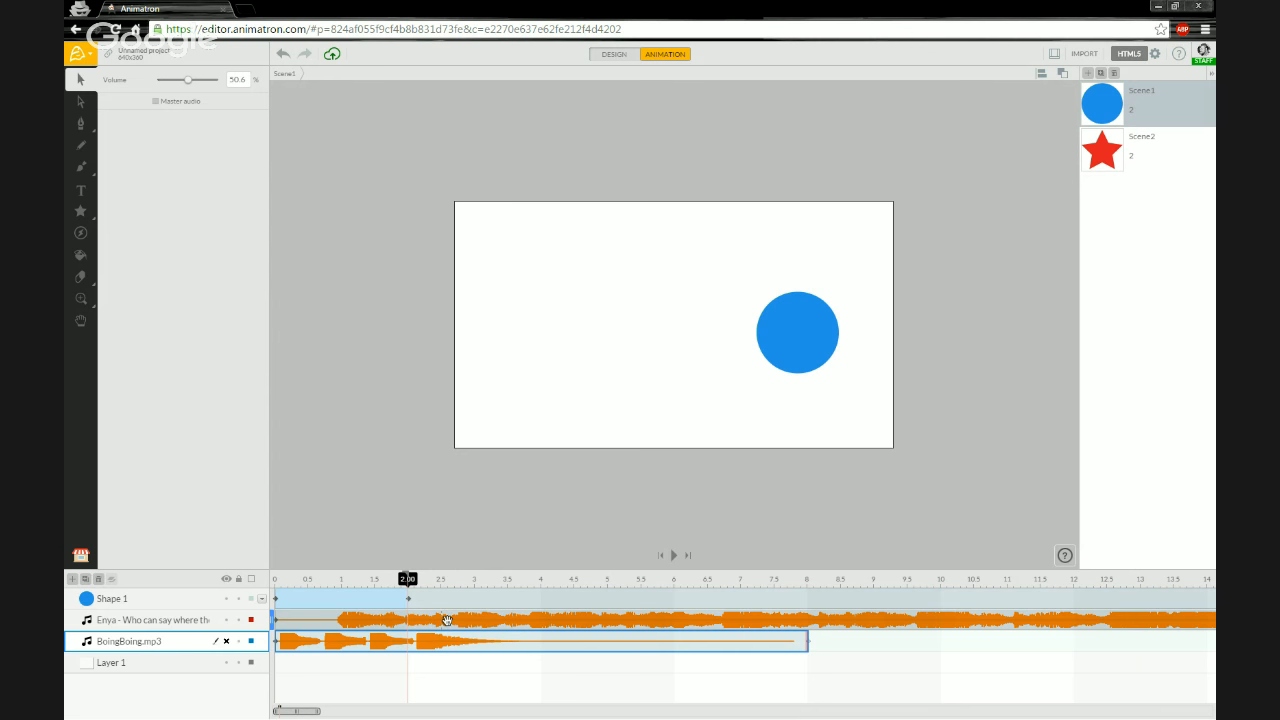
- Try shifting the Enya audio layer's start later along the timeline and back
click(424, 620)
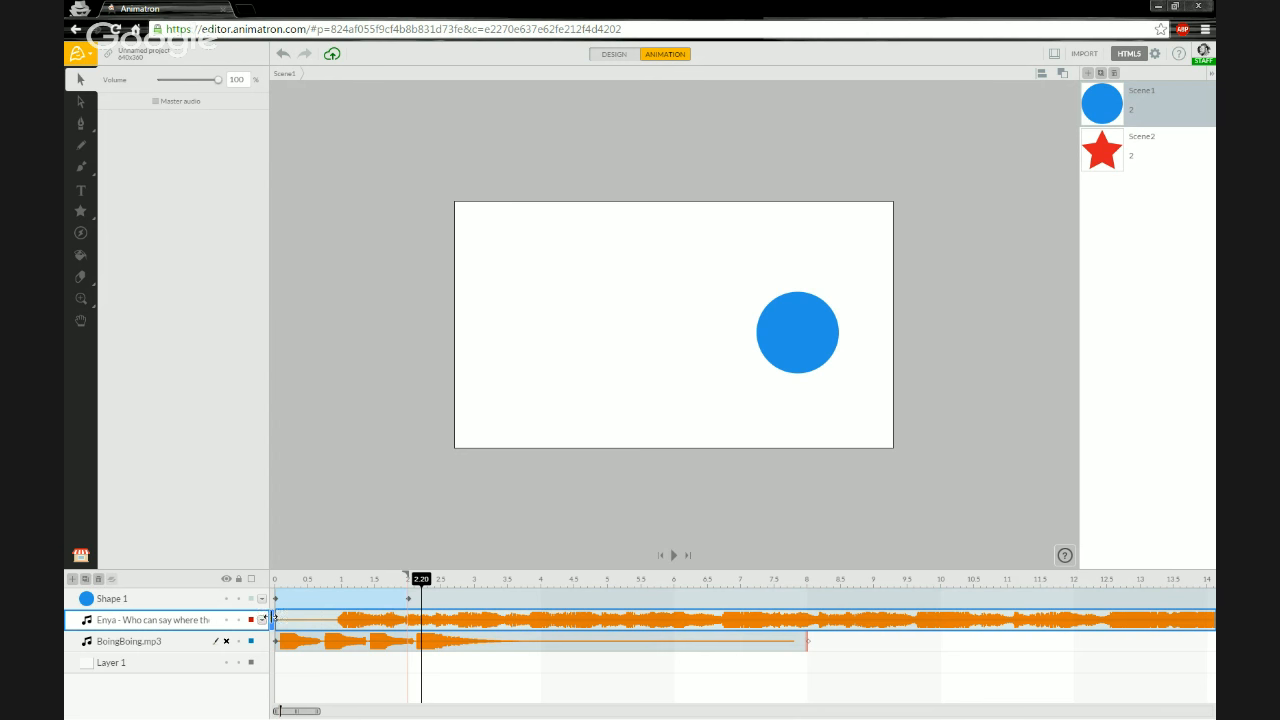
drag(272, 620, 334, 622)
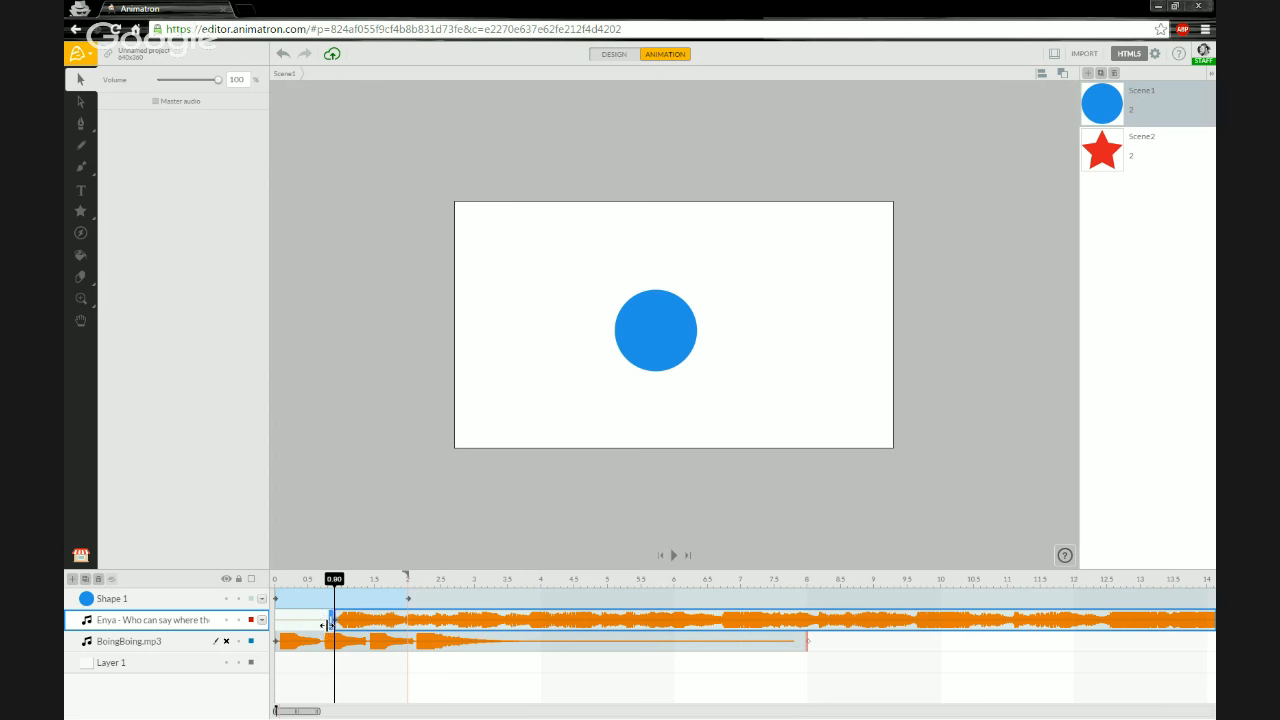
drag(328, 625, 273, 626)
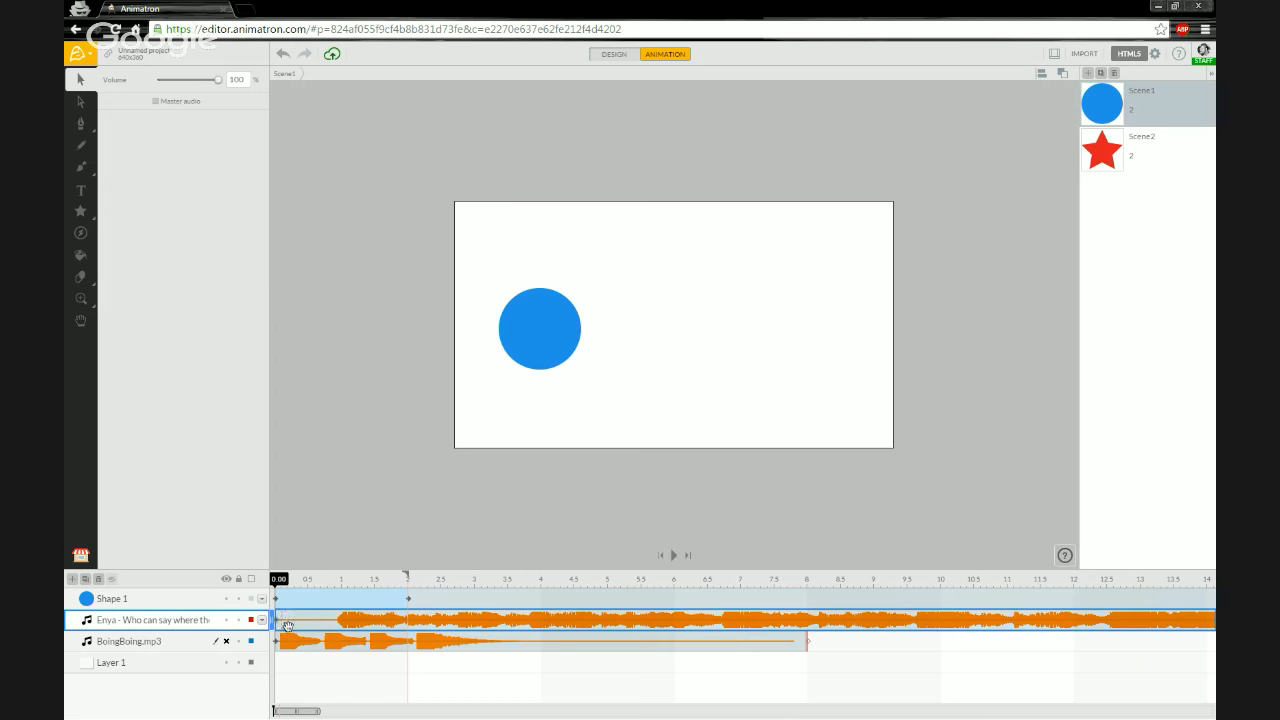
mouse_move(272, 620)
mouse_down()
mouse_move(380, 621)
mouse_move(283, 621)
mouse_up()
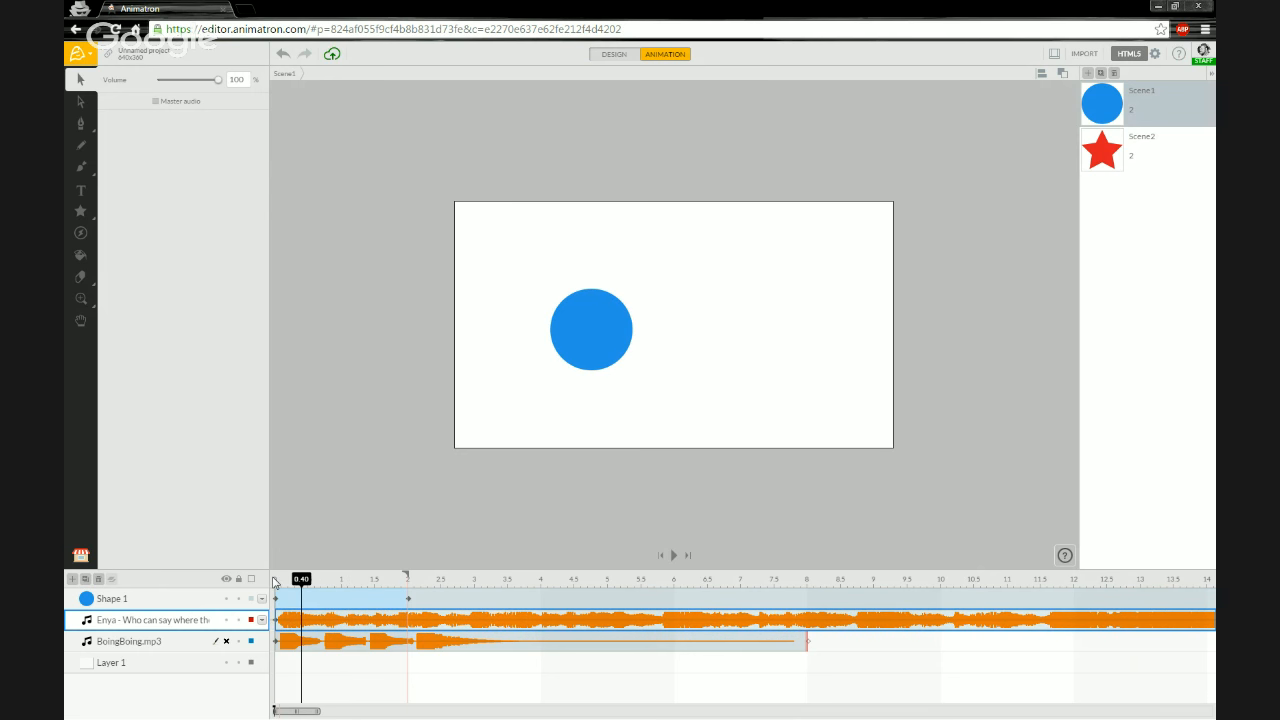
- Set the Enya layer as master audio and play the first scene from the start
click(275, 581)
key(space)
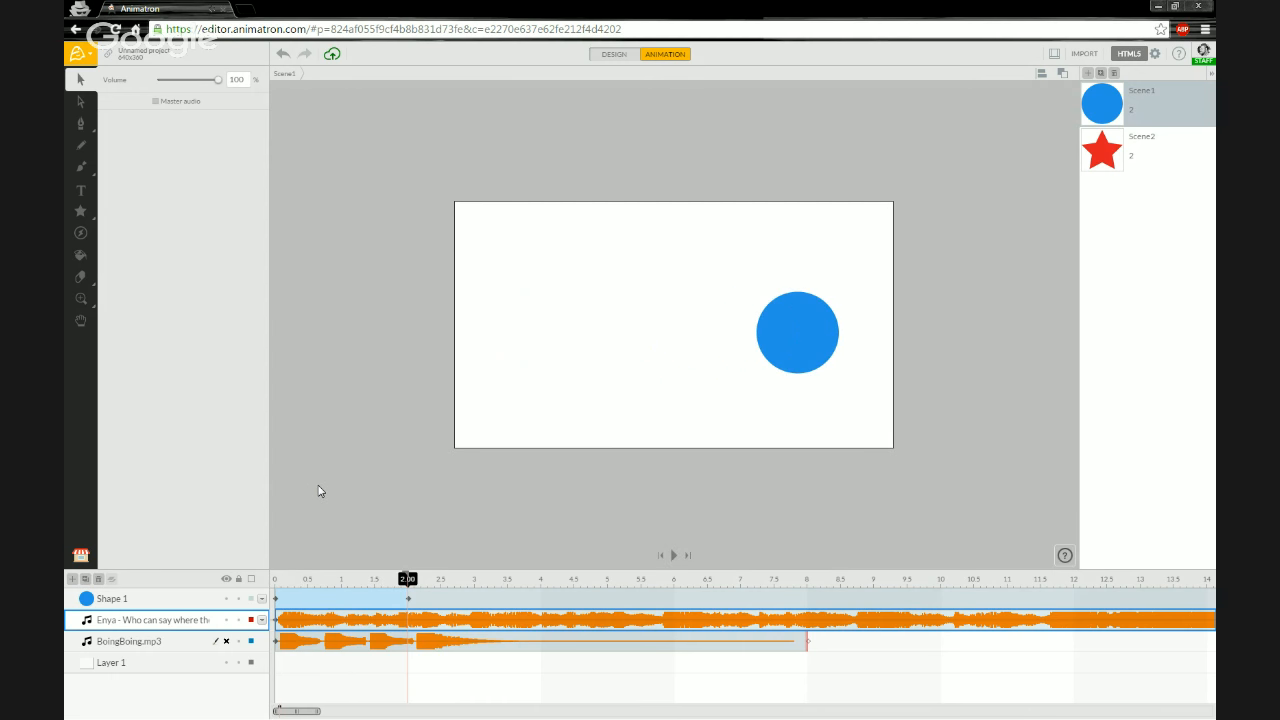
click(156, 102)
click(276, 582)
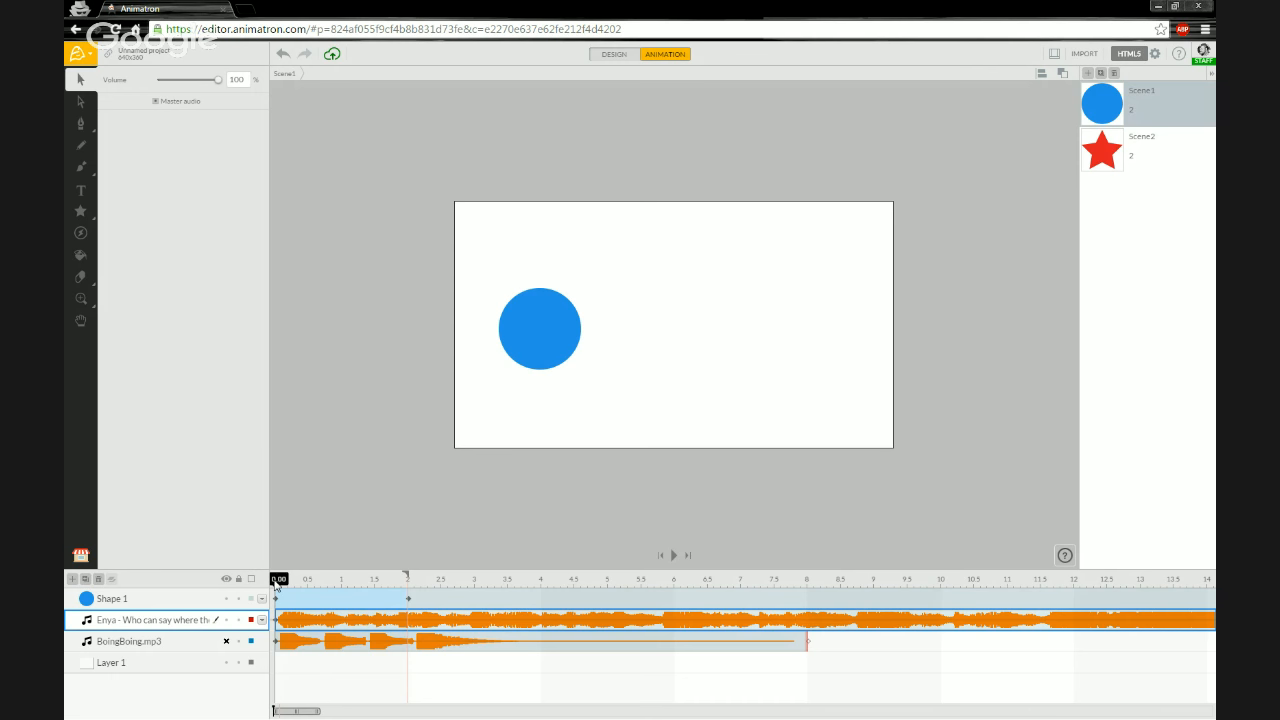
key(space)
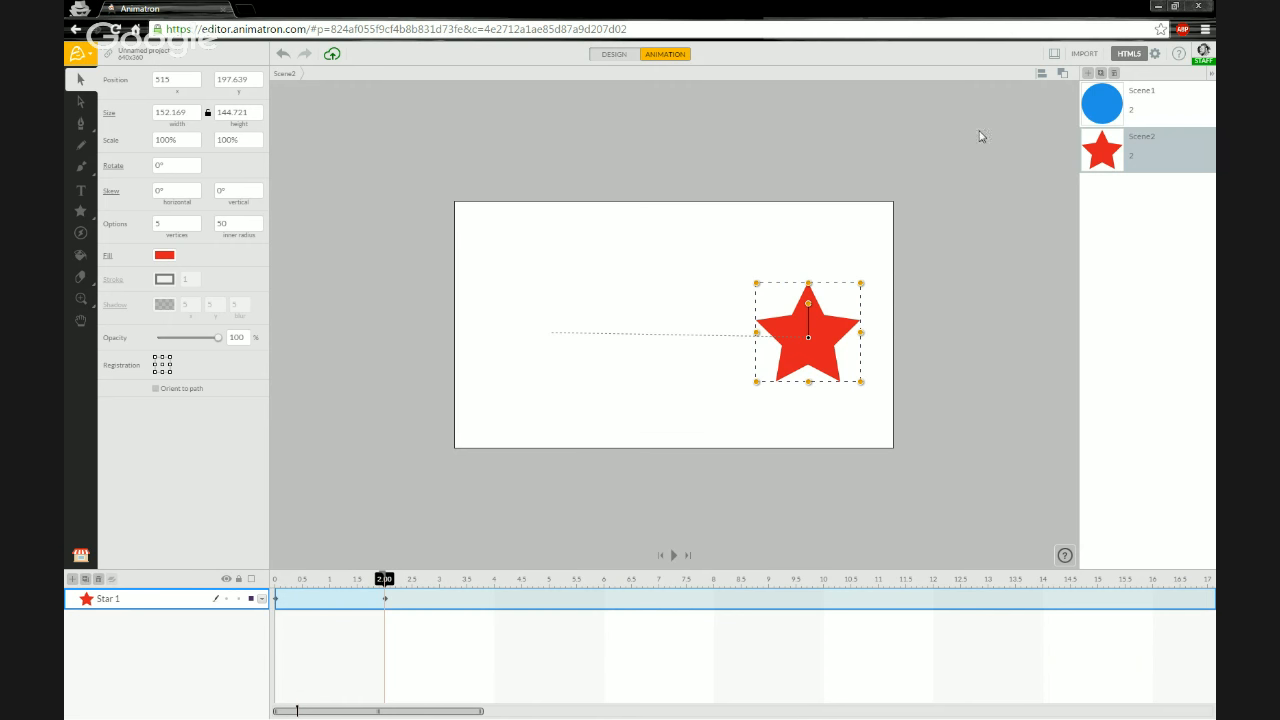
- Return to the first scene and set its end to 8 seconds
click(1095, 112)
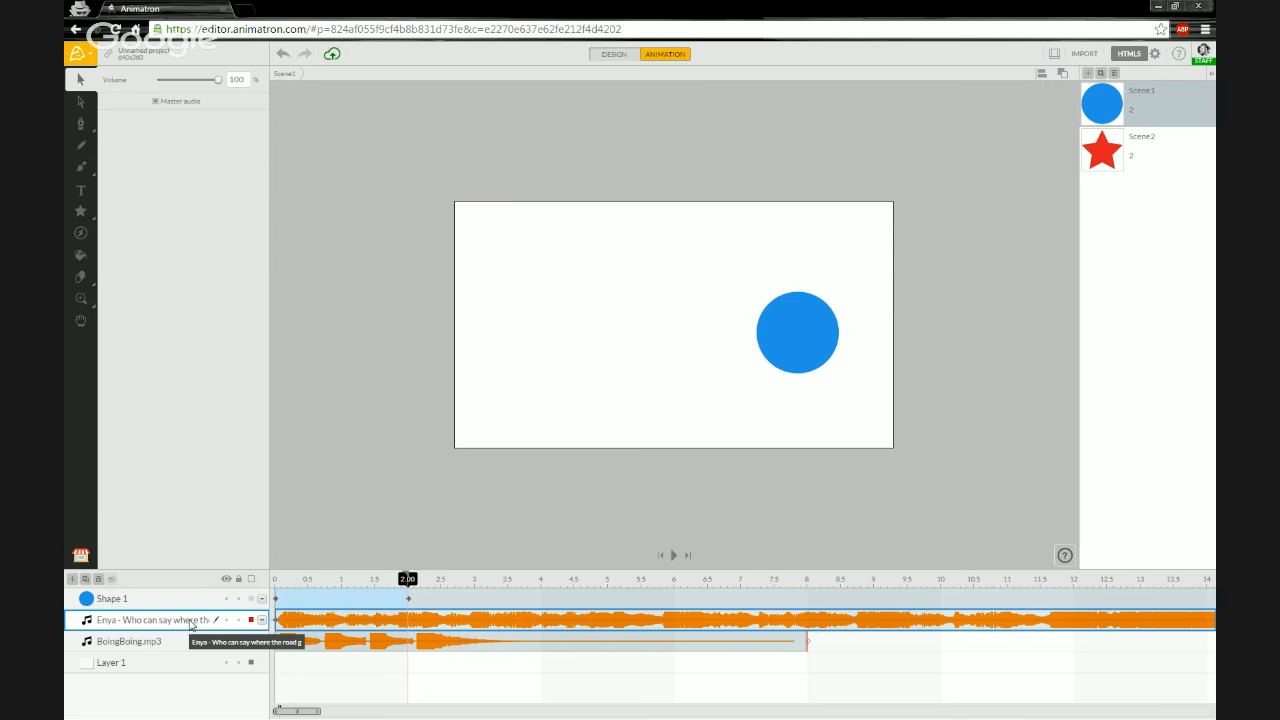
click(228, 642)
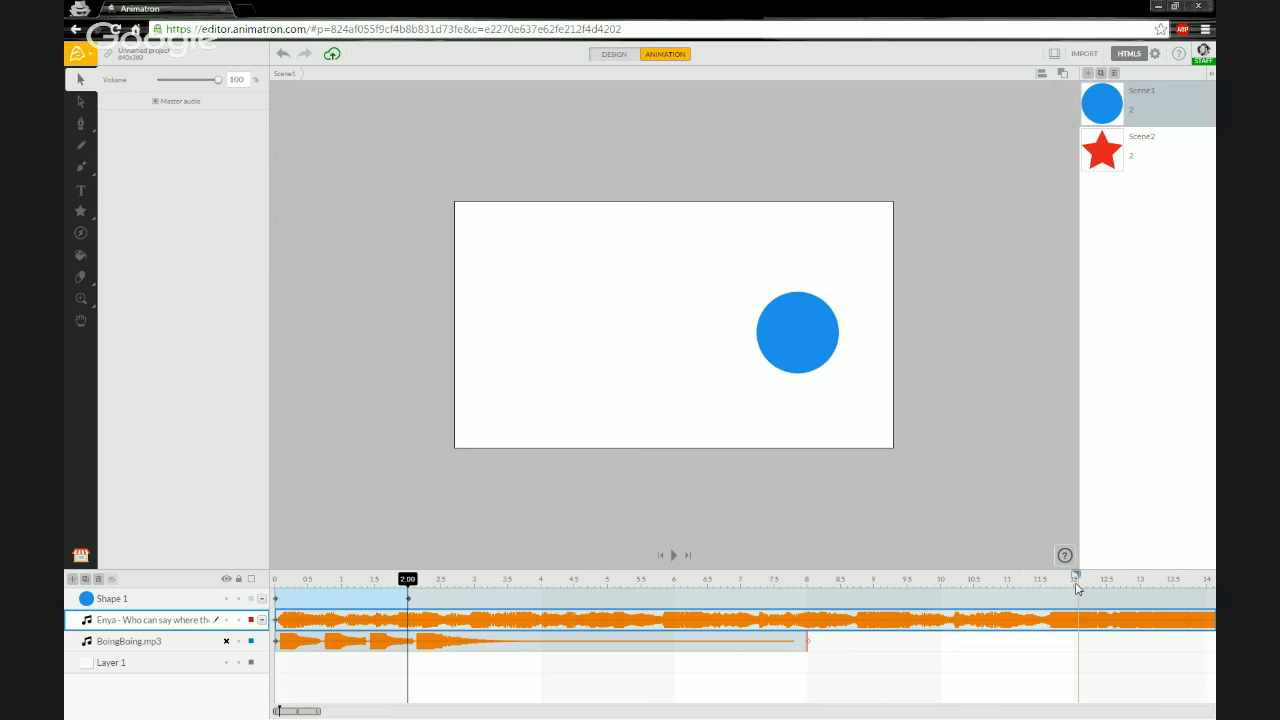
drag(1073, 588, 807, 588)
- Set the circle layer's end action to Loop
right_click(409, 599)
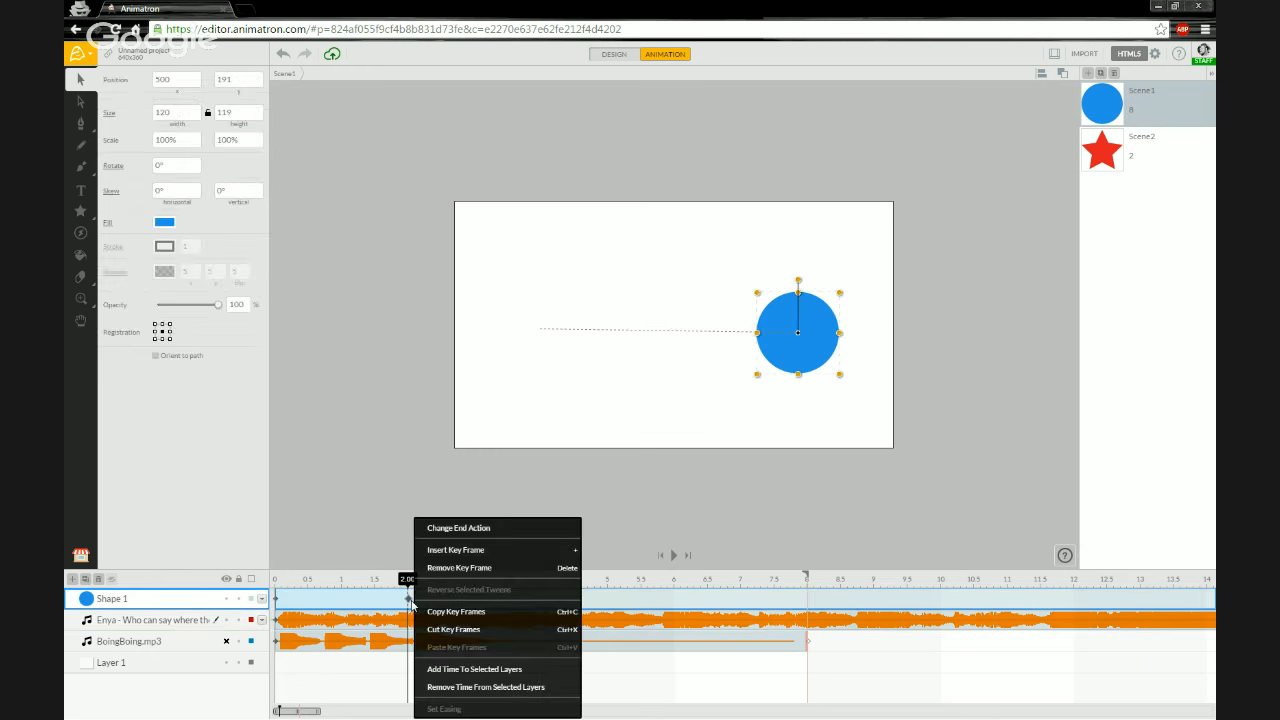
click(463, 533)
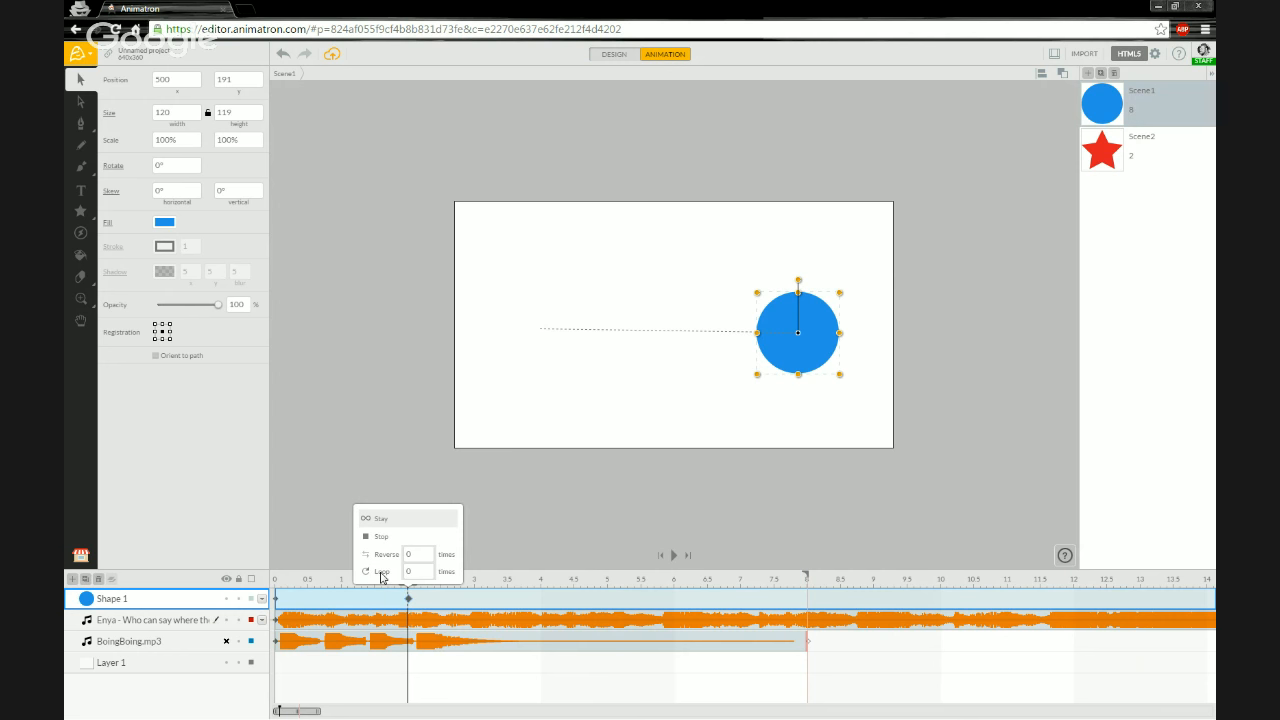
click(381, 572)
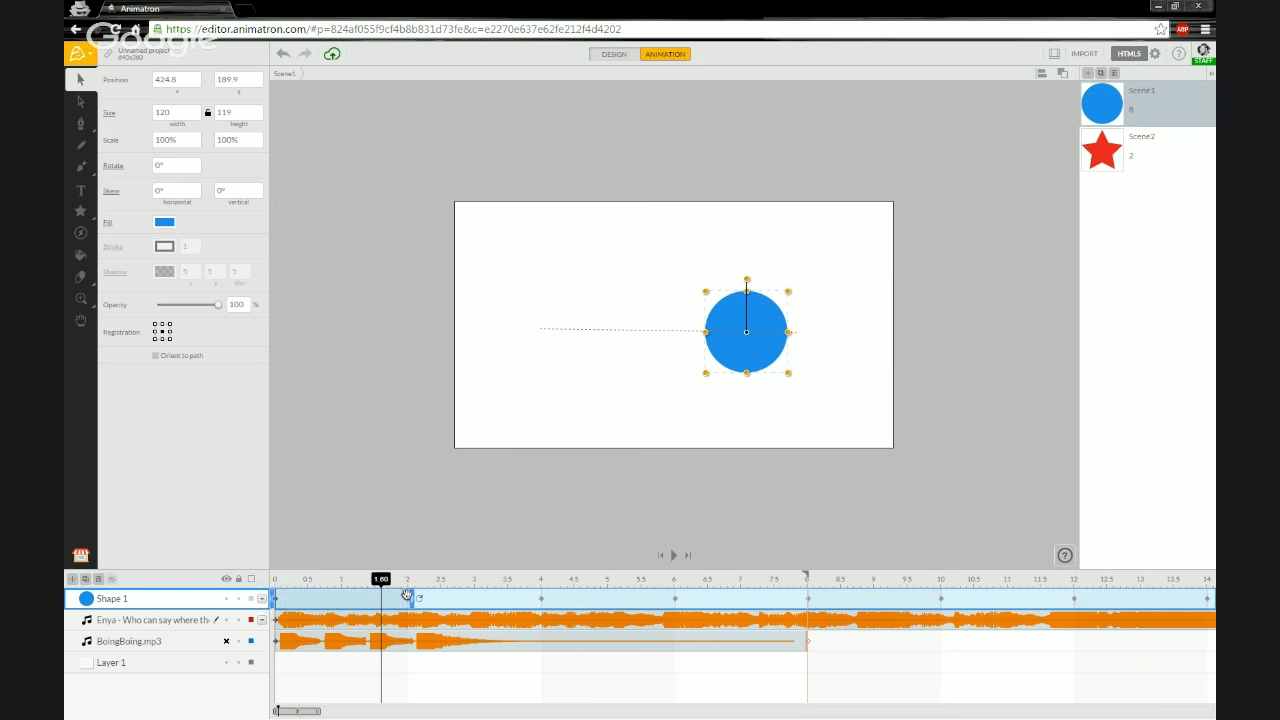
- Play the first scene from the start to preview the looping circle
click(277, 583)
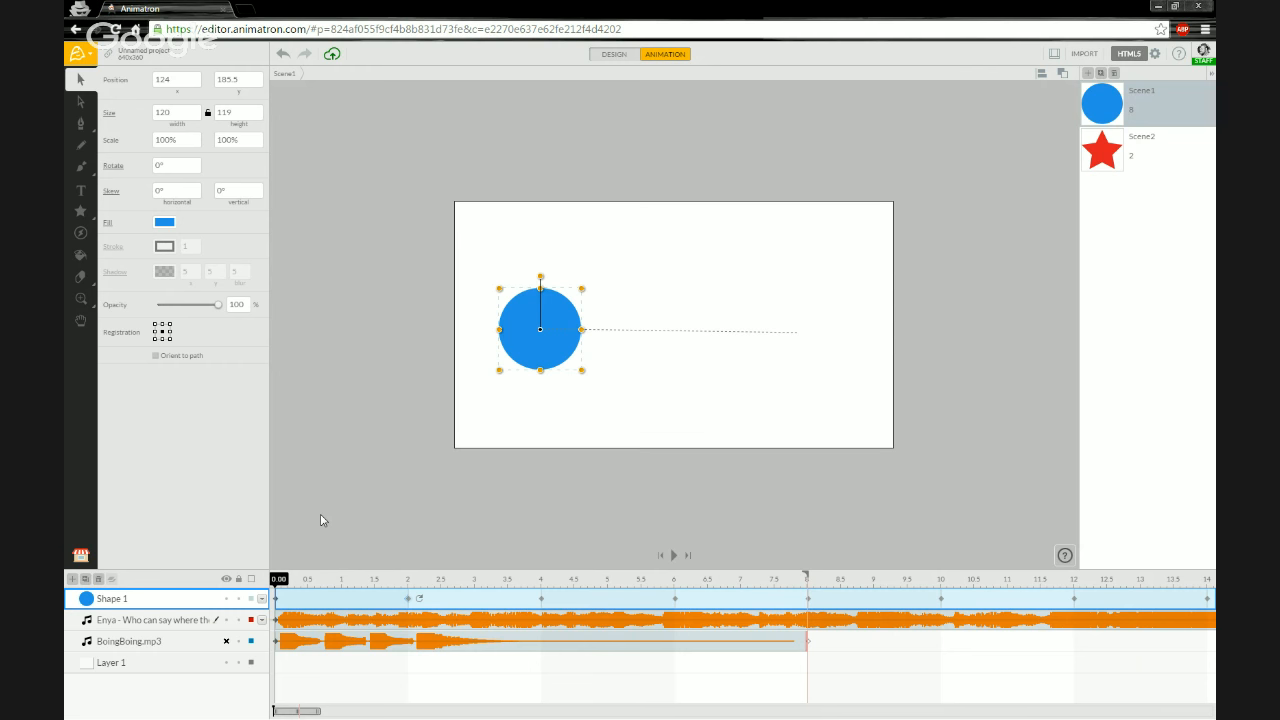
key(space)
click(152, 621)
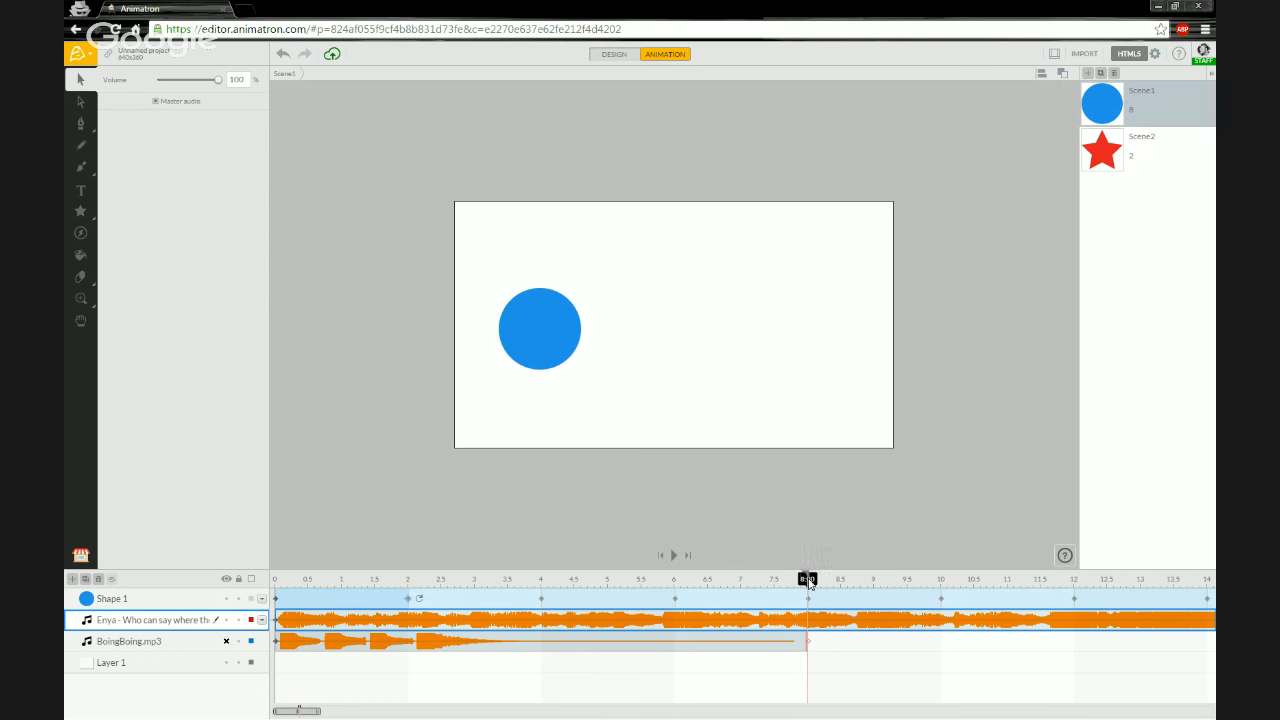
click(277, 582)
- Extend the first scene to 12 seconds and mute the Enya music layer
click(167, 643)
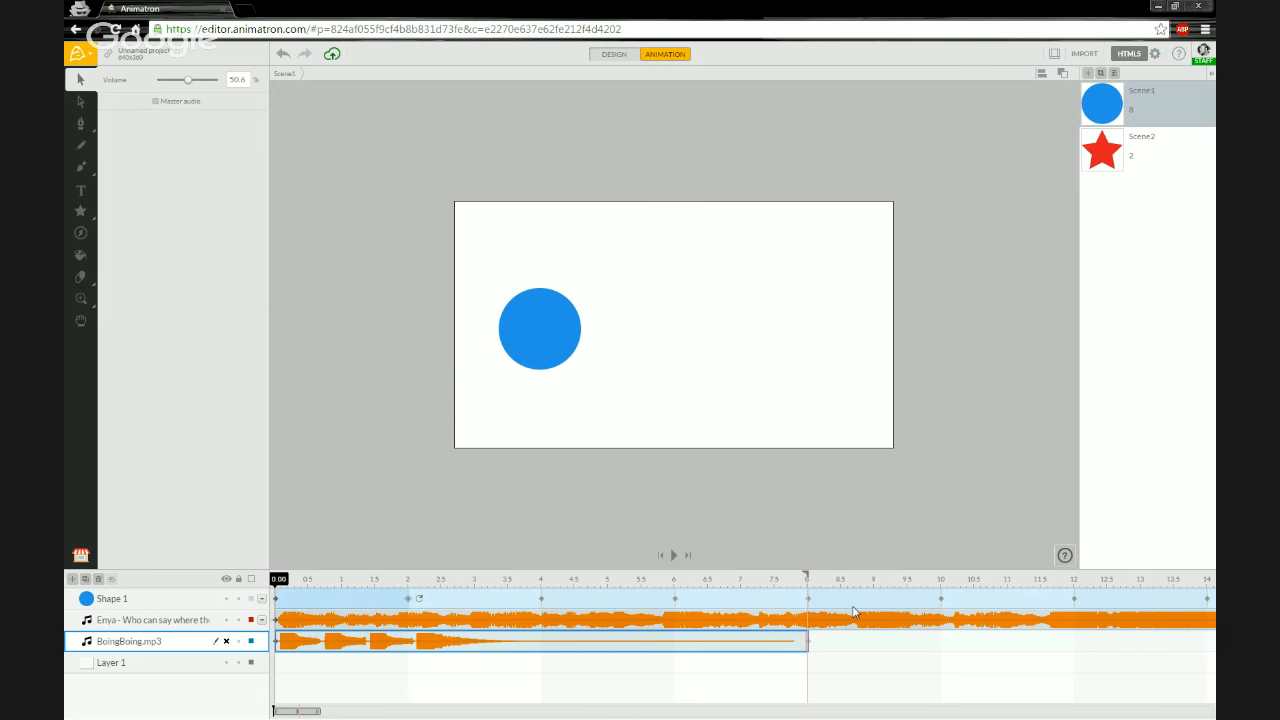
click(1069, 581)
click(225, 620)
- Set the BoingBoing.mp3 layer's end action to Stop
drag(322, 711, 285, 705)
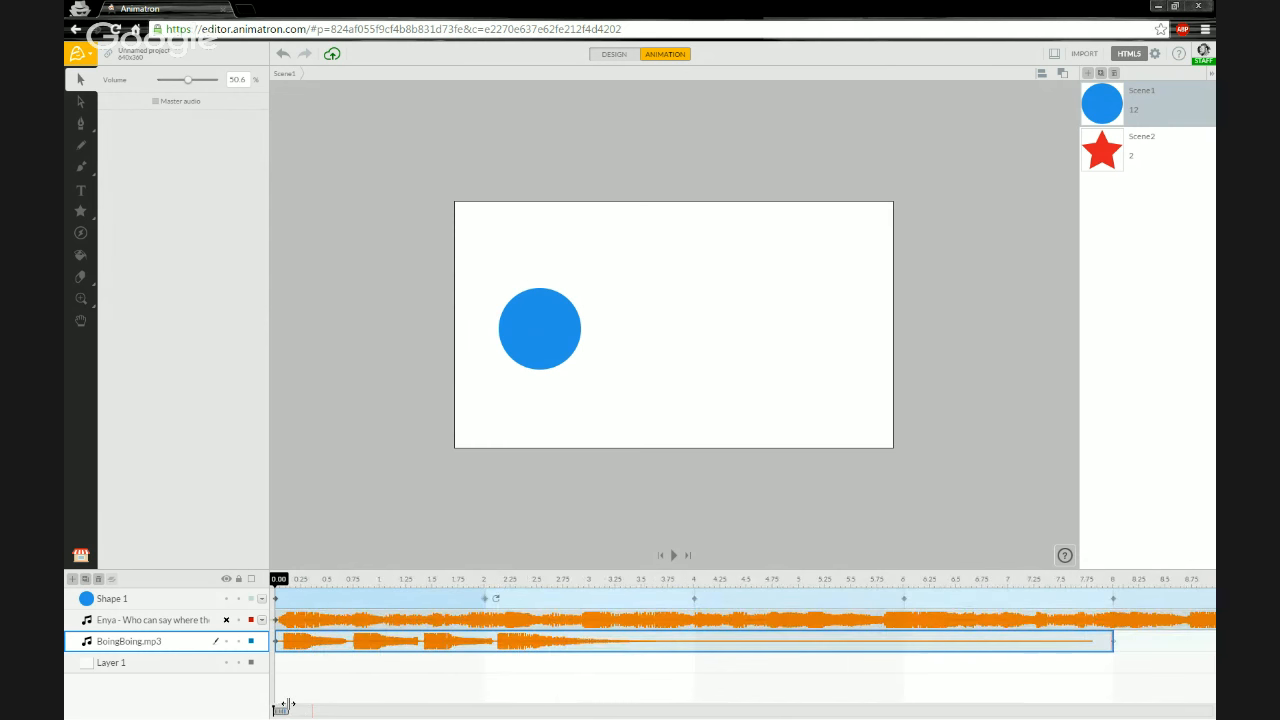
right_click(354, 643)
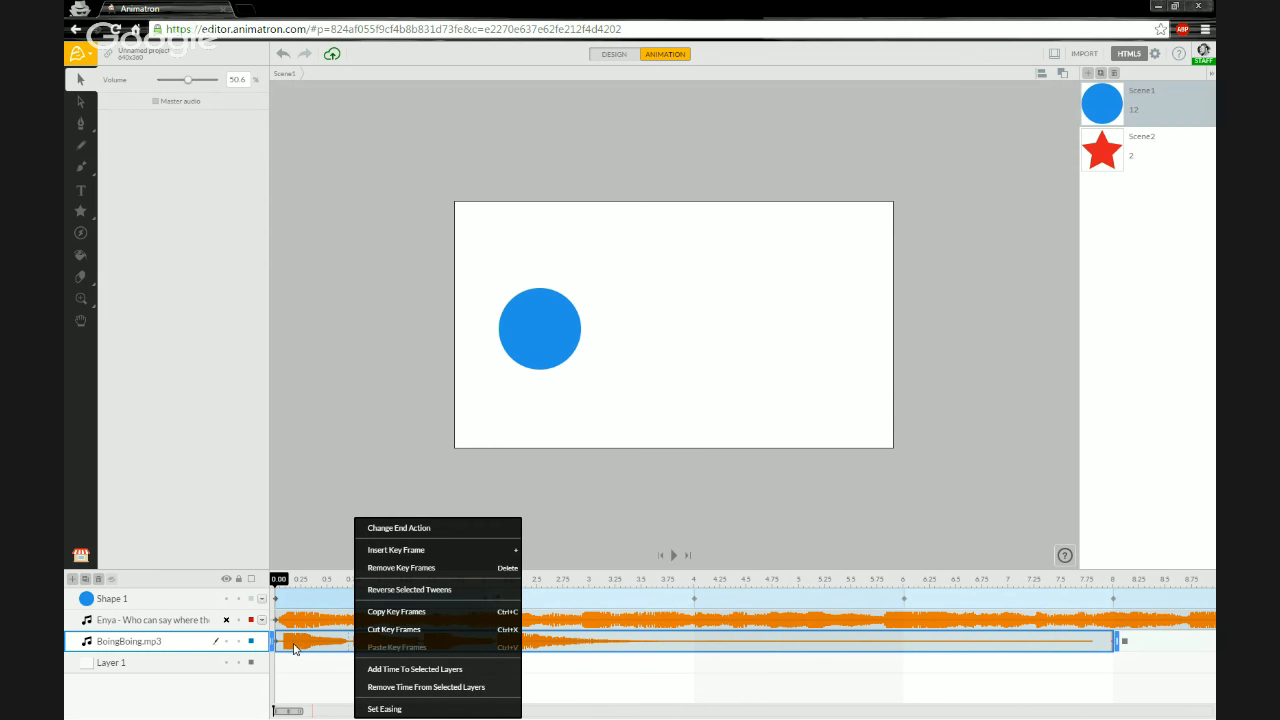
click(401, 539)
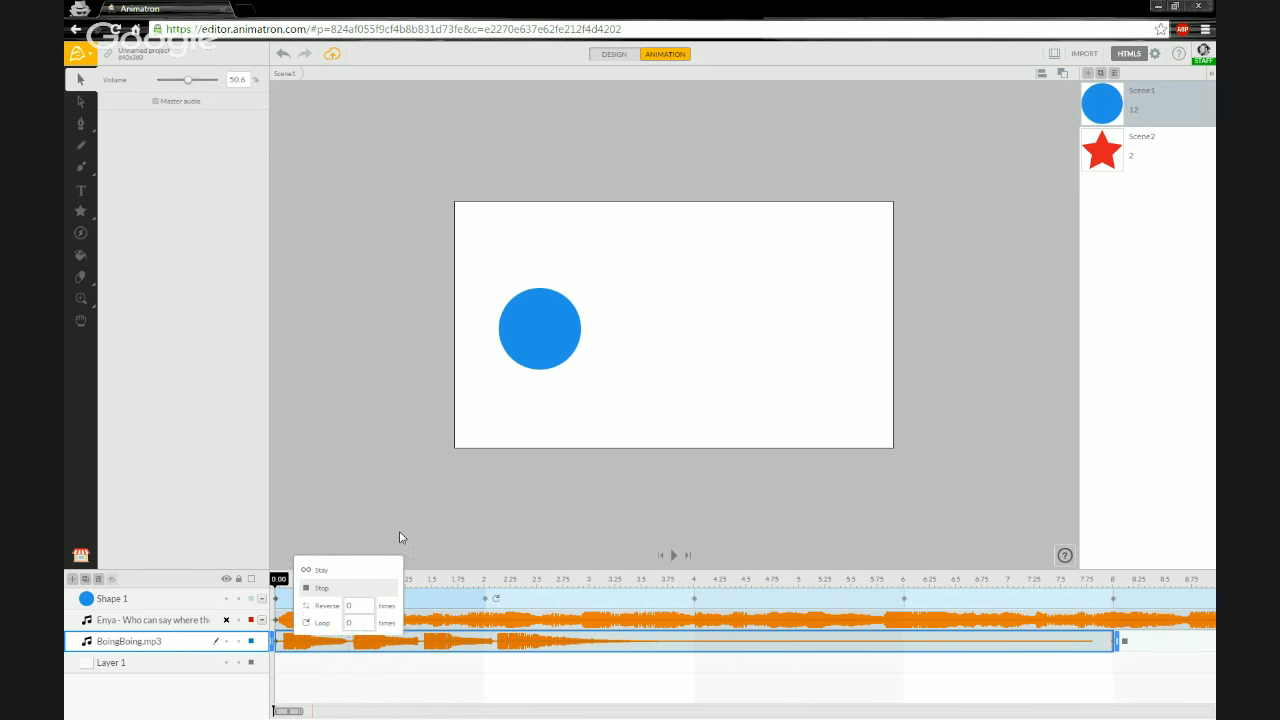
click(327, 582)
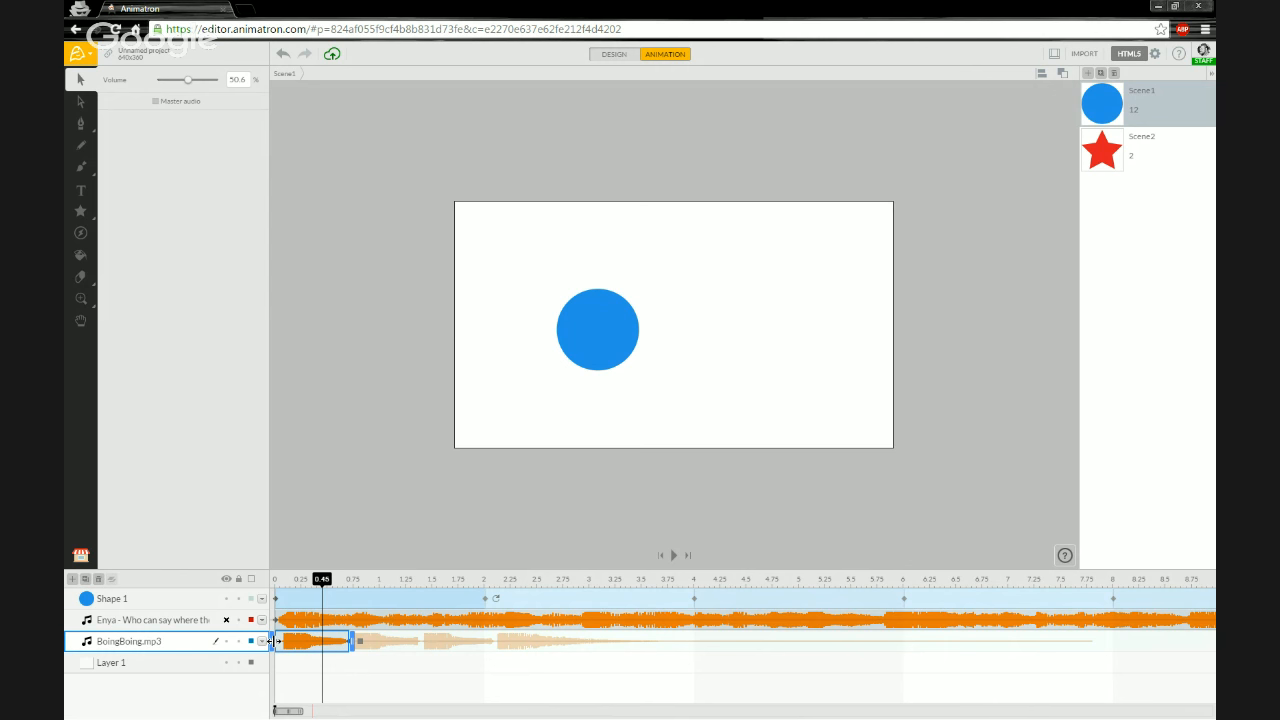
- Preview the boing sound, then trim the BoingBoing.mp3 clip slightly shorter at its end
click(270, 641)
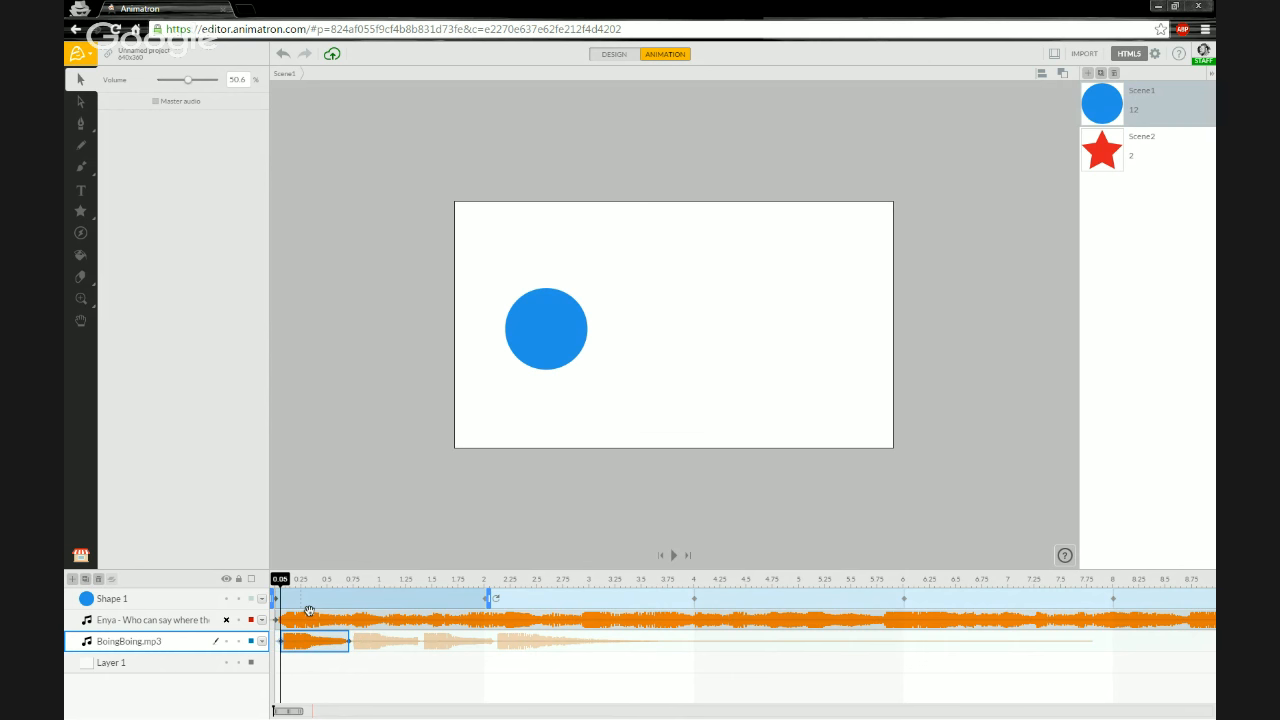
key(space)
key(space)
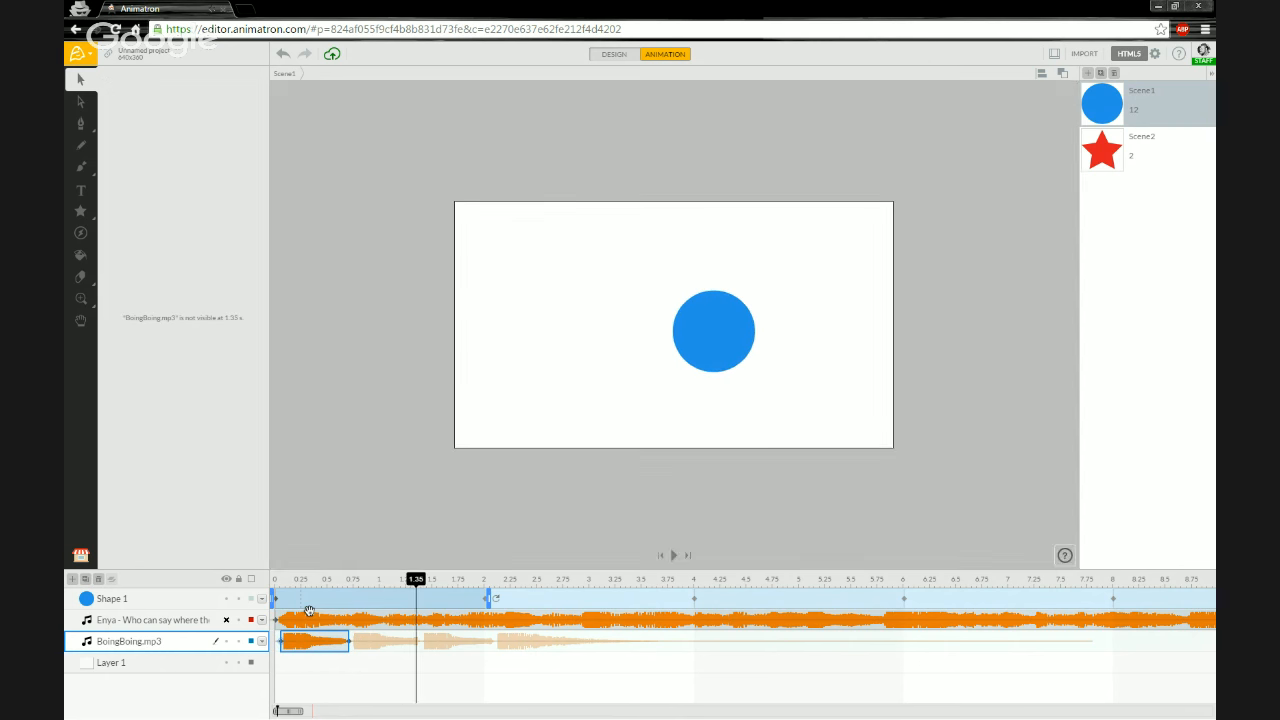
click(321, 637)
drag(323, 637, 309, 640)
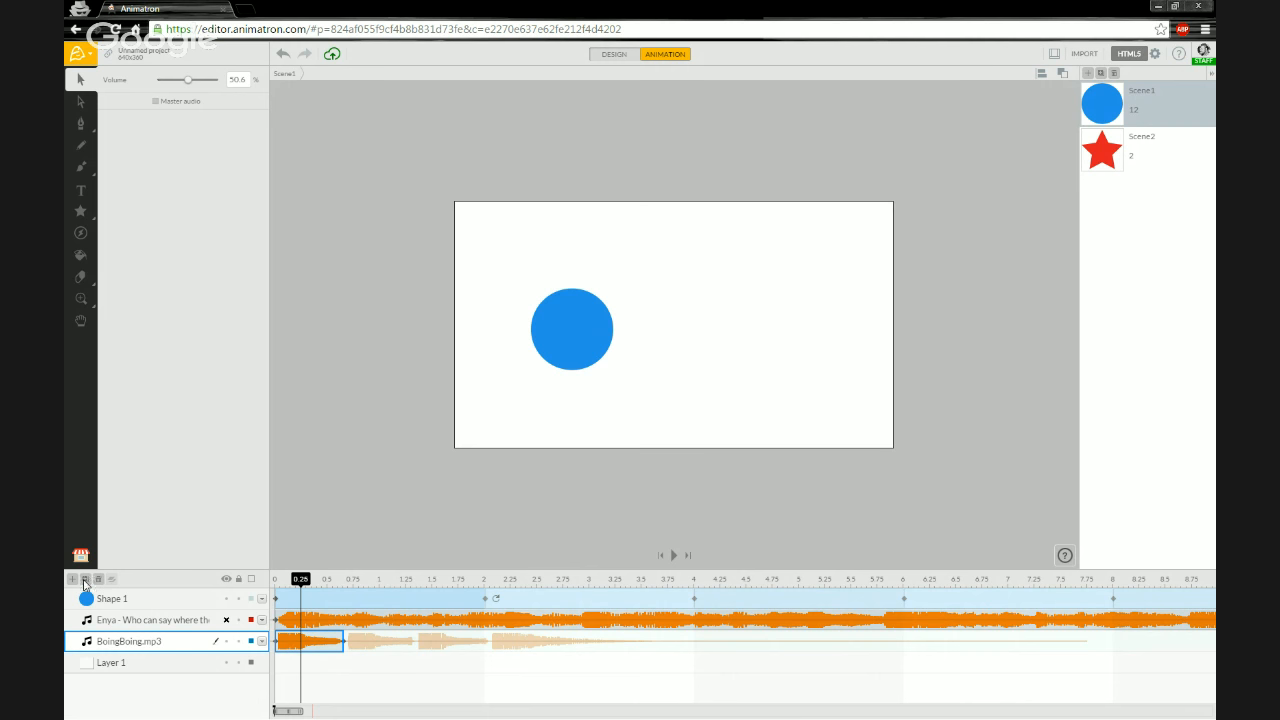
- Duplicate the BoingBoing.mp3 layer and rename the duplicate layer to 1 Boing
click(85, 579)
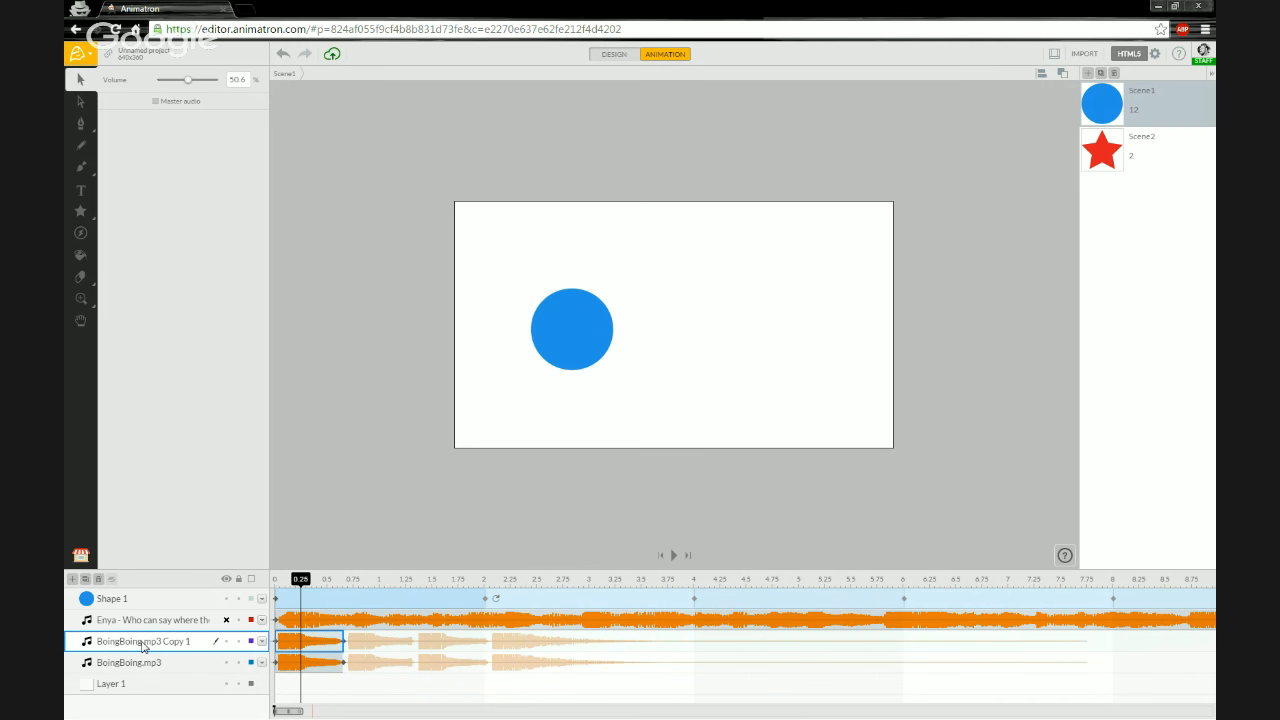
double_click(134, 641)
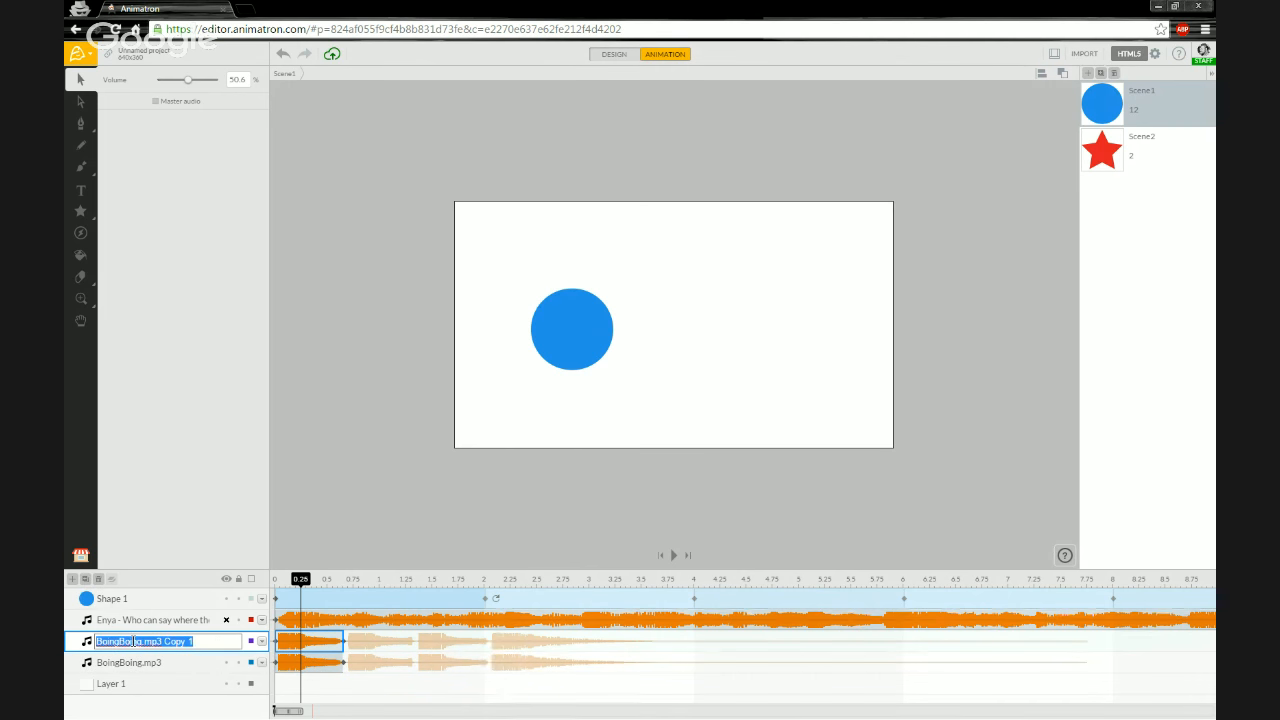
text(1 Boing)
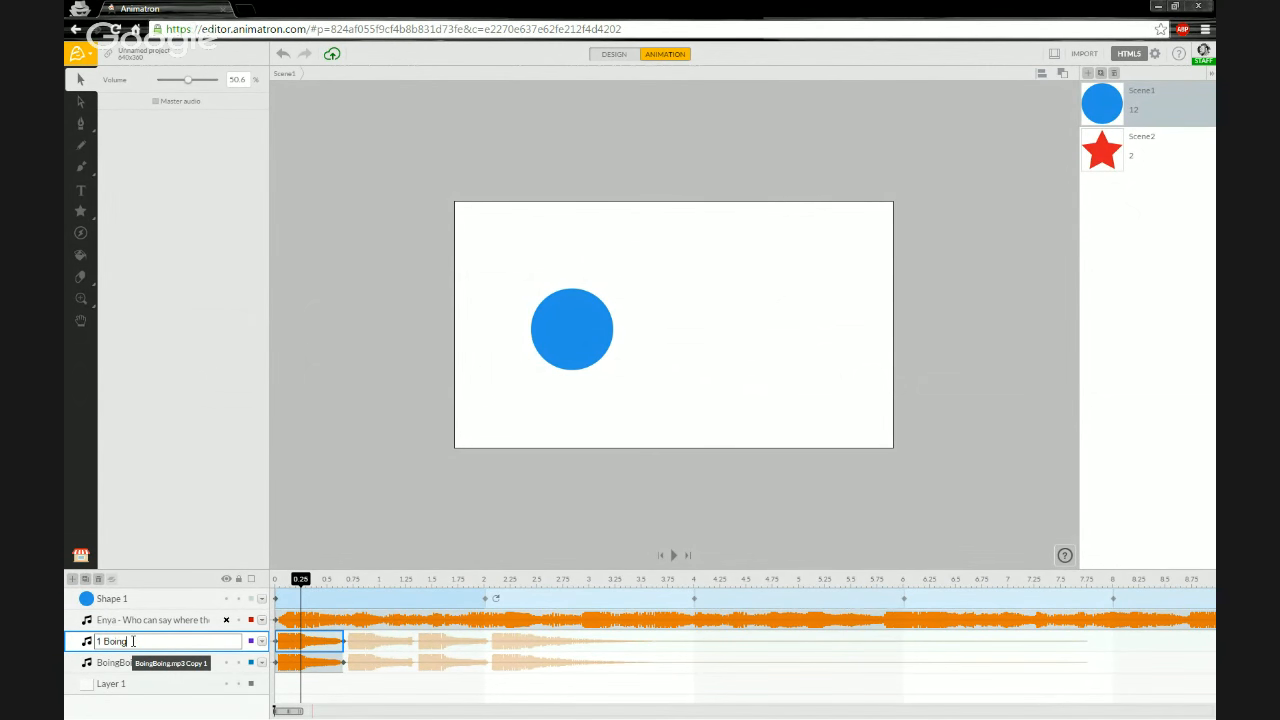
key(Return)
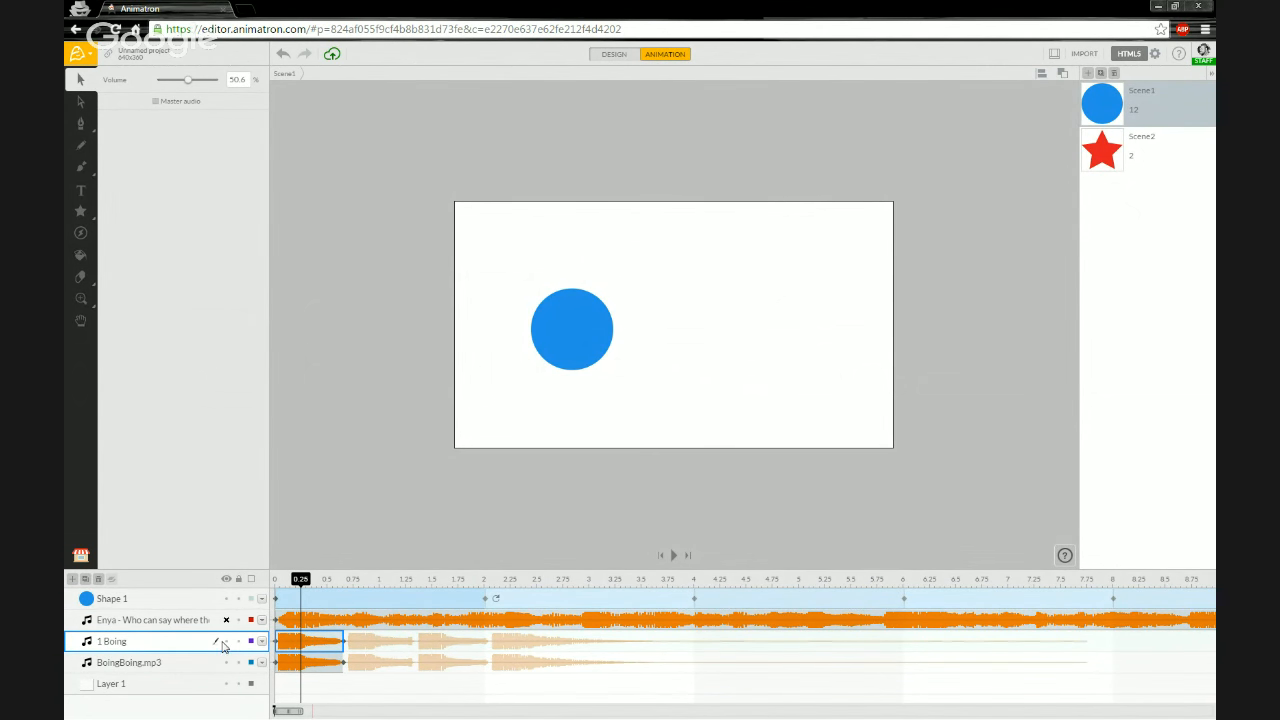
- Shift the 1 Boing clip to about 0.7 s and lengthen the BoingBoing.mp3 clip back to its full duration
drag(316, 641, 379, 644)
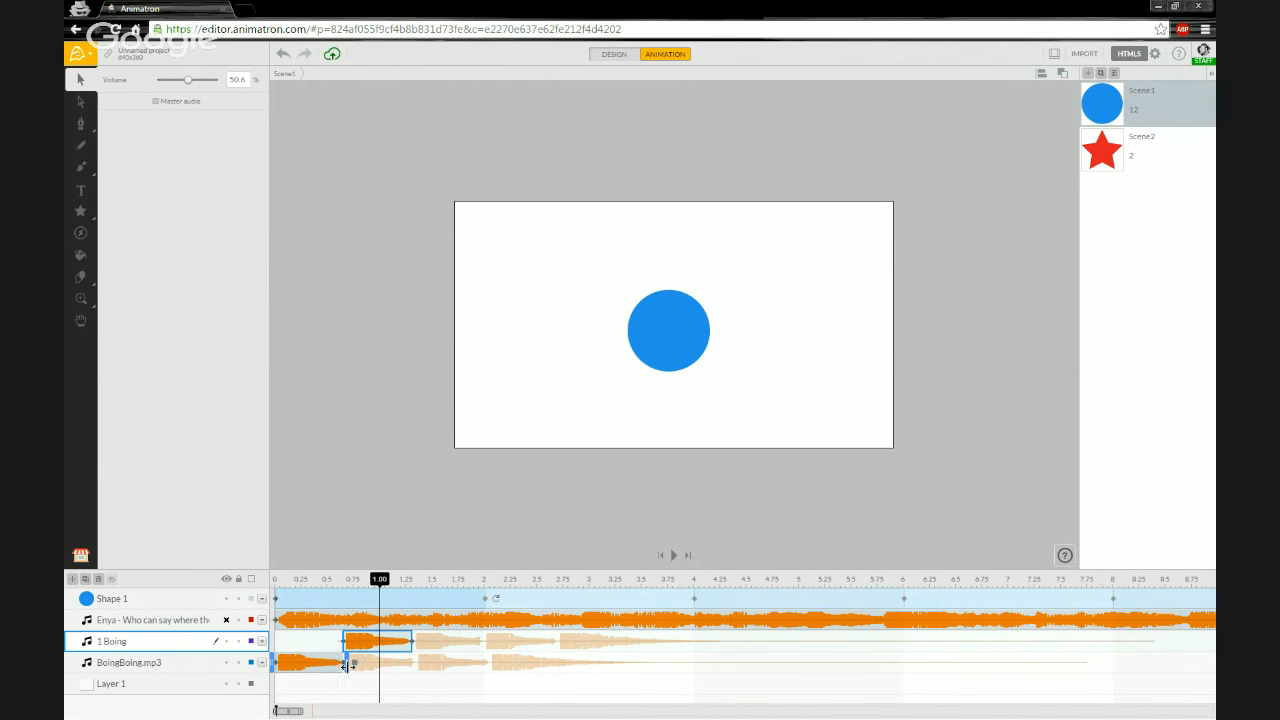
drag(347, 664, 1150, 660)
click(1150, 660)
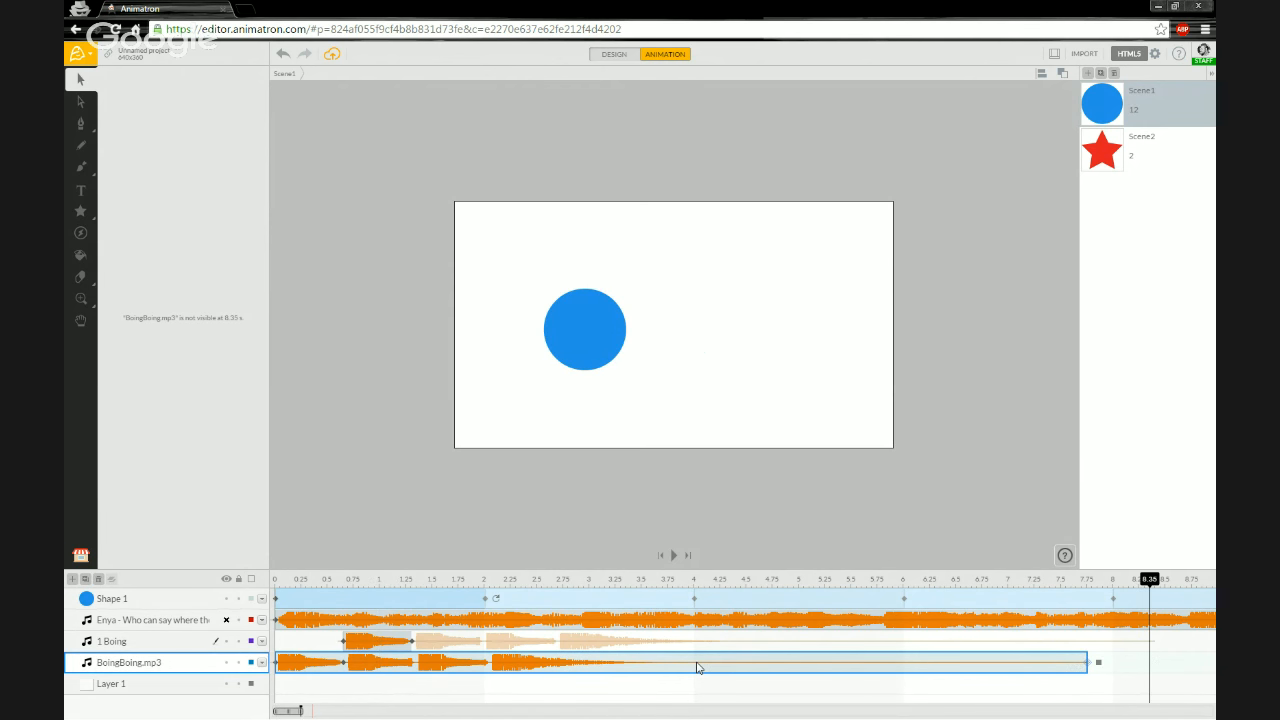
- Move the 1 Boing clip later along the timeline to about 3.3 s
drag(389, 641, 651, 641)
click(331, 650)
click(651, 641)
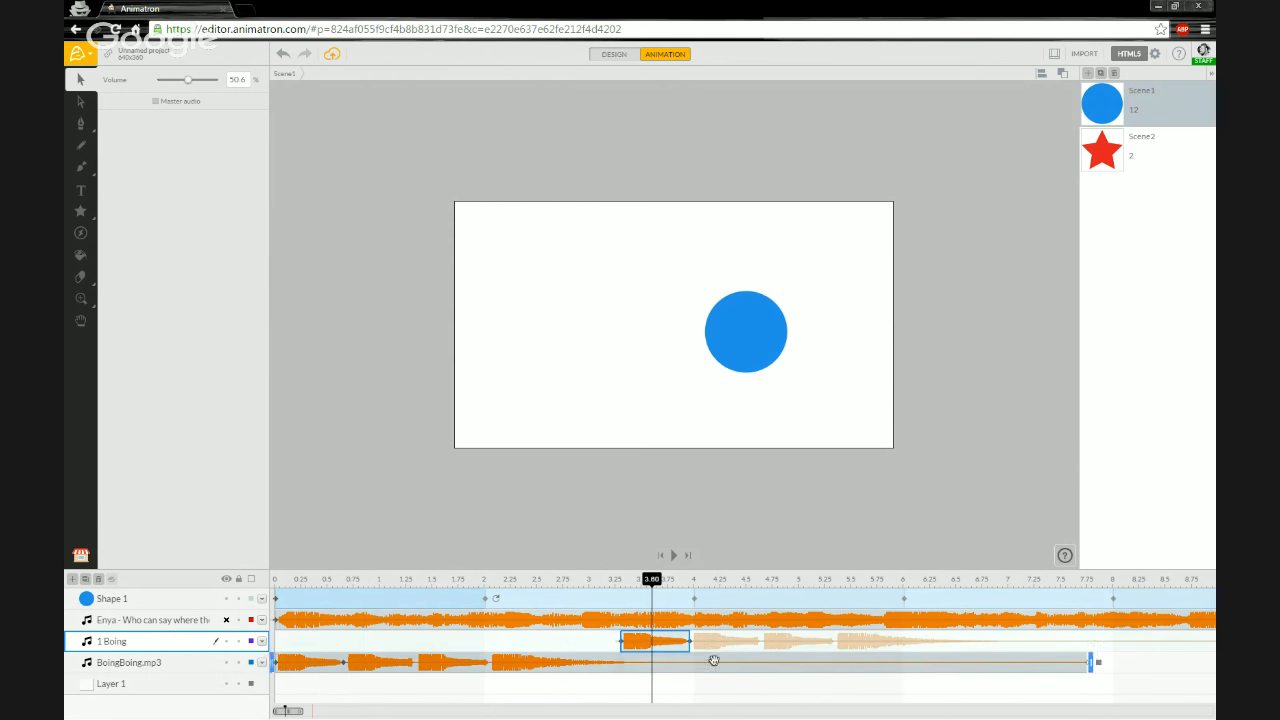
click(631, 647)
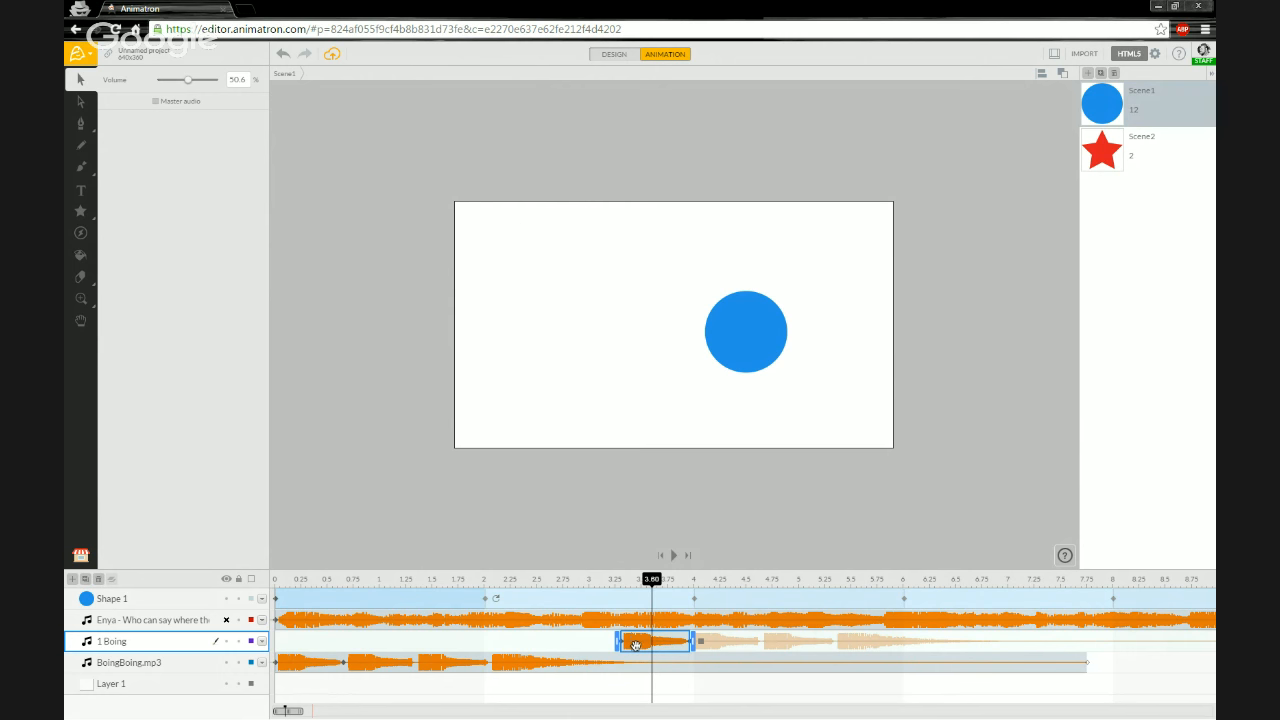
click(325, 665)
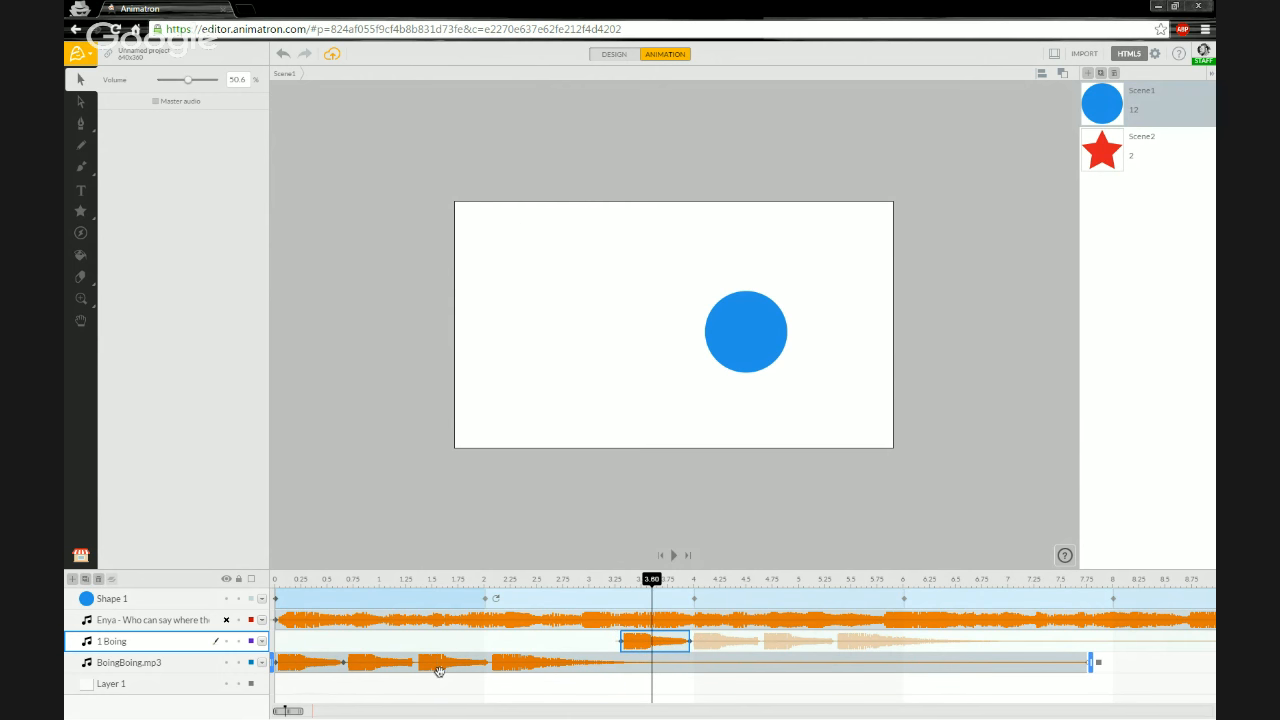
click(651, 645)
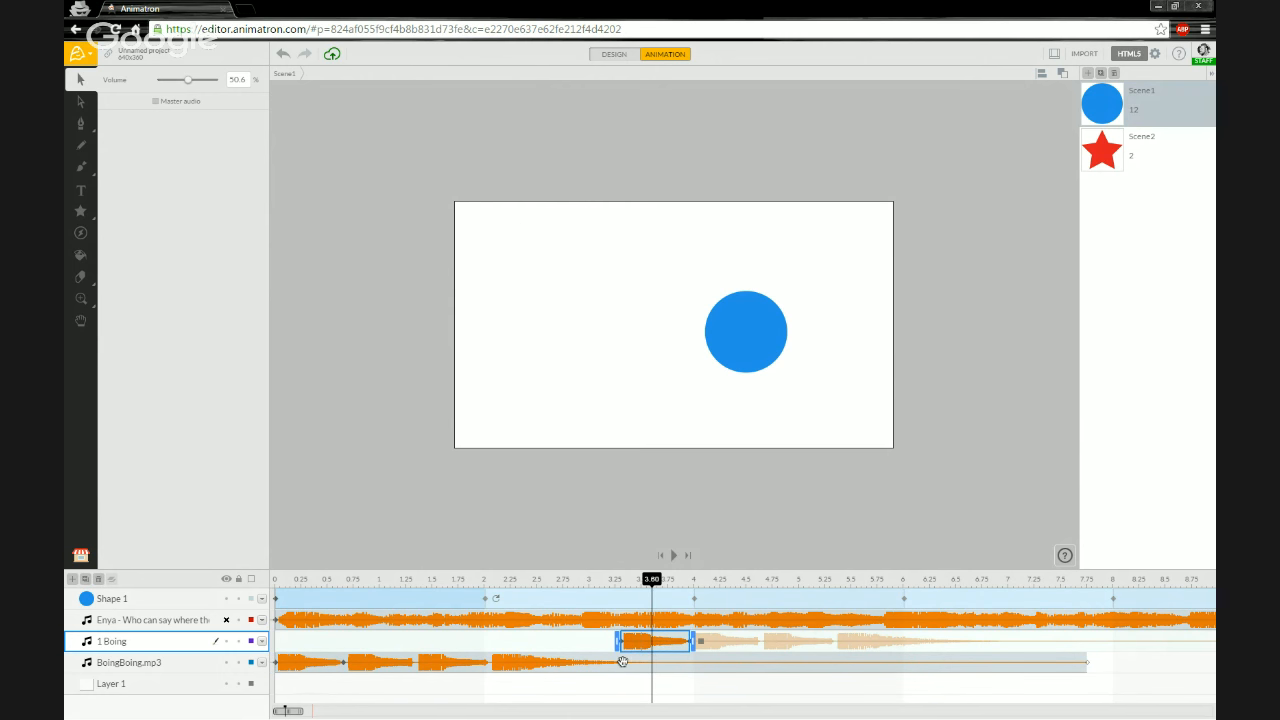
click(340, 663)
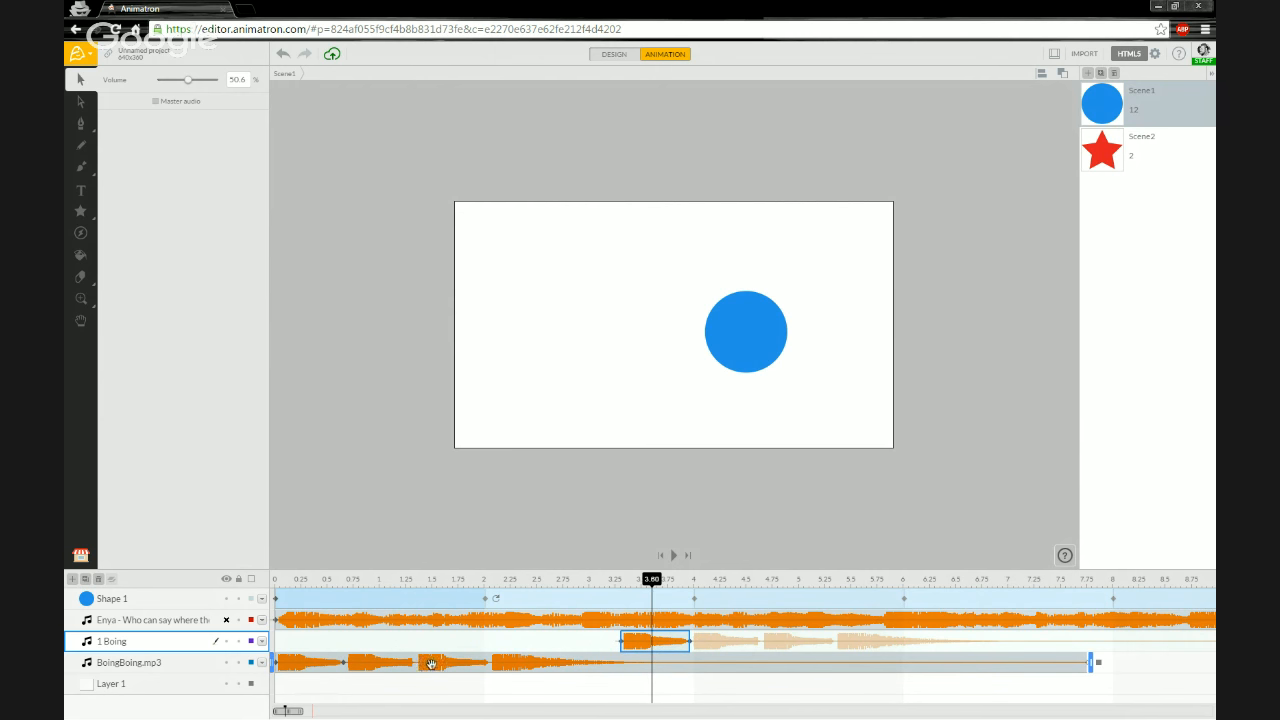
click(667, 645)
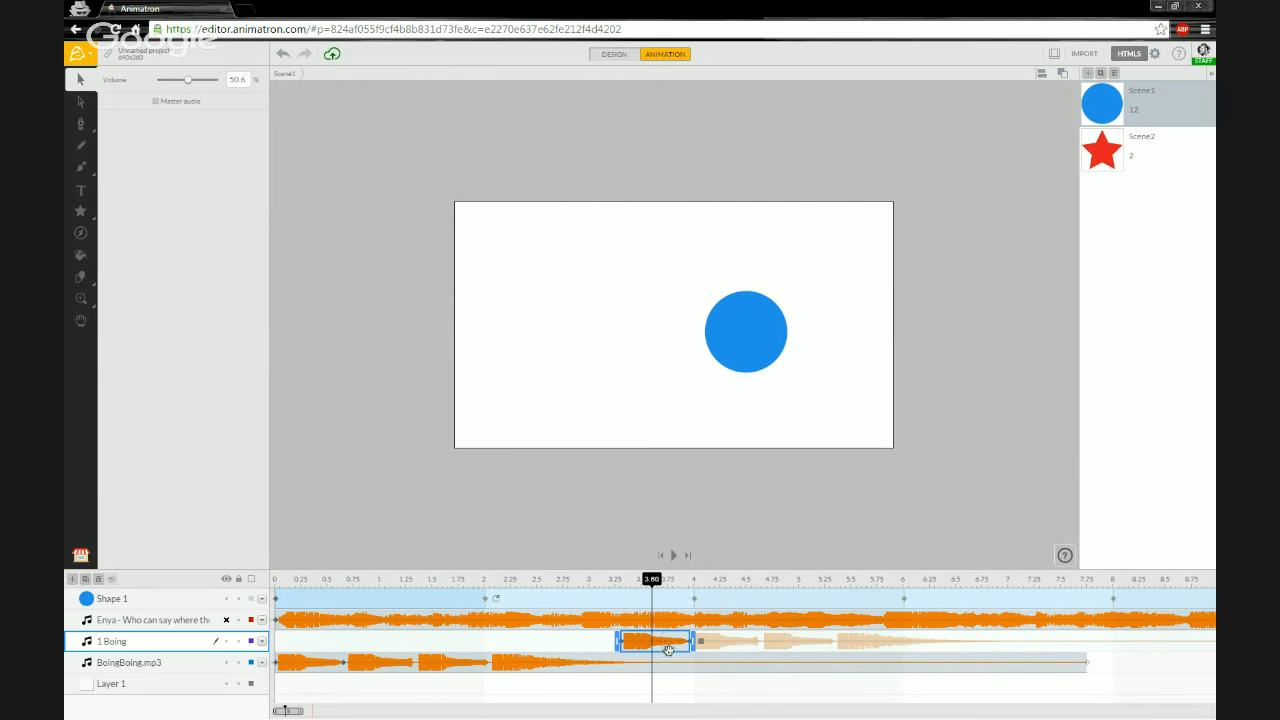
click(727, 651)
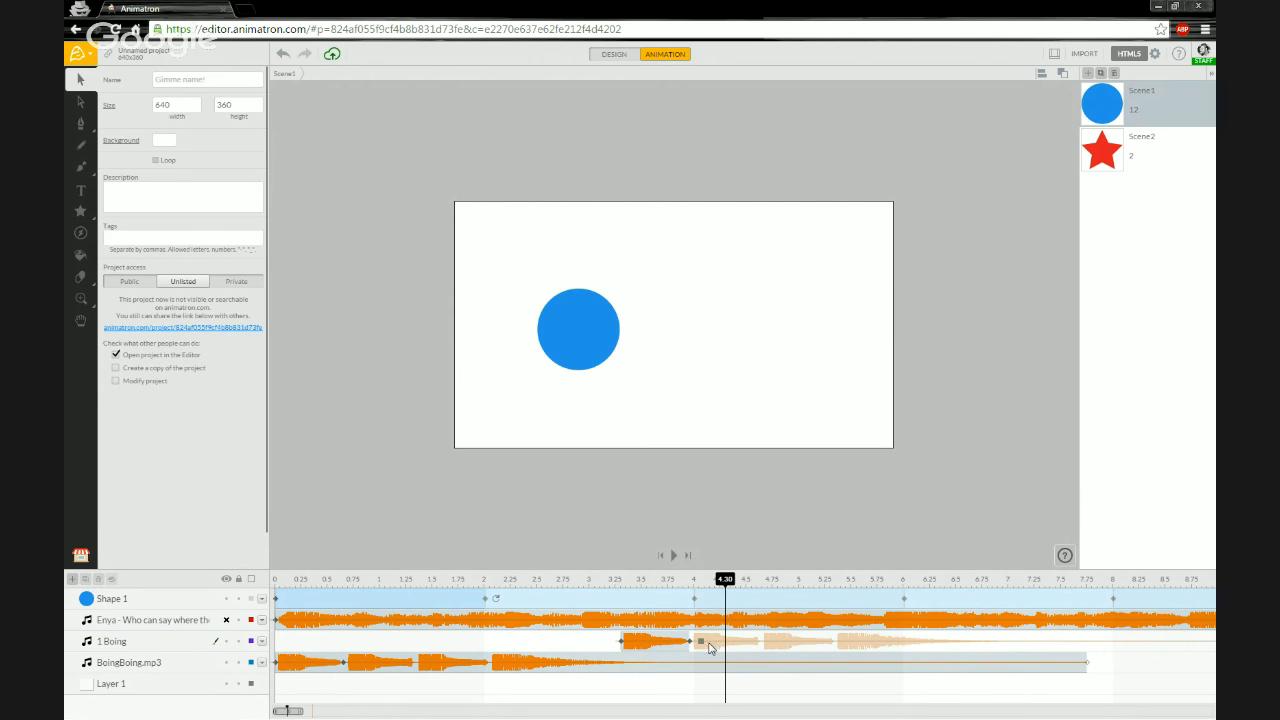
click(368, 662)
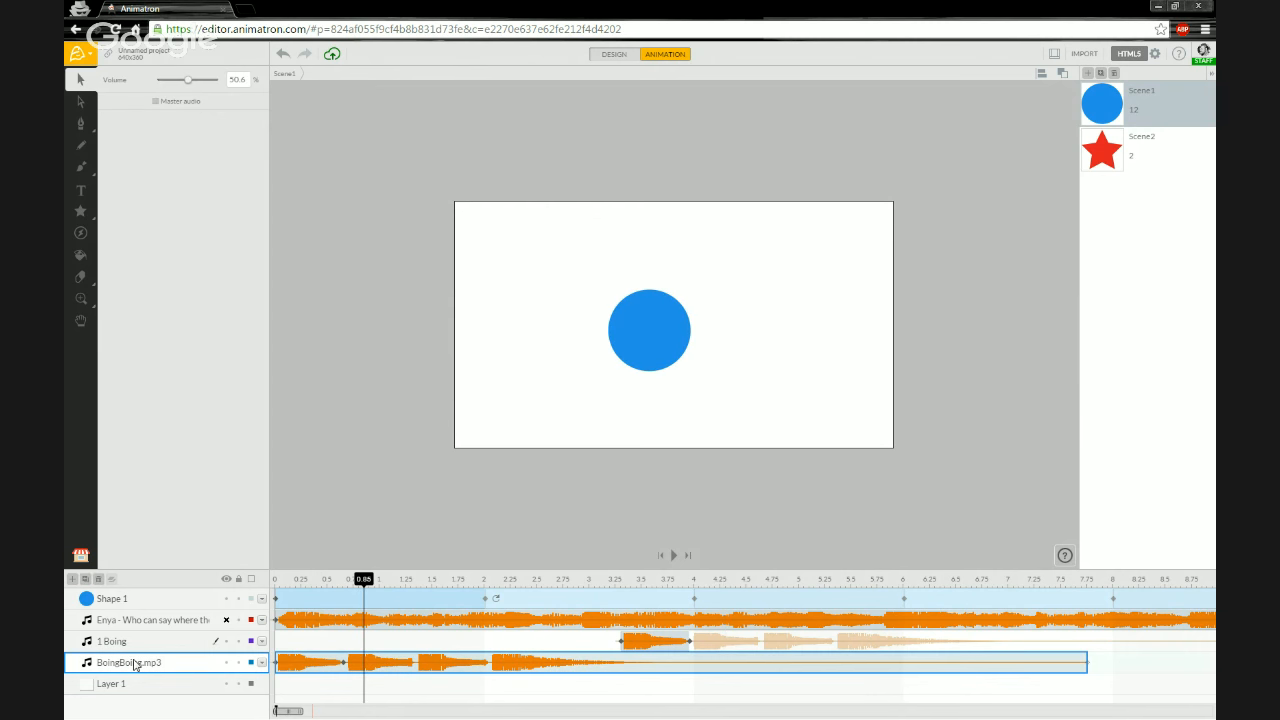
- Duplicate the BoingBoing.mp3 layer again, align the copy's clip at the start, and switch to Design mode
click(86, 580)
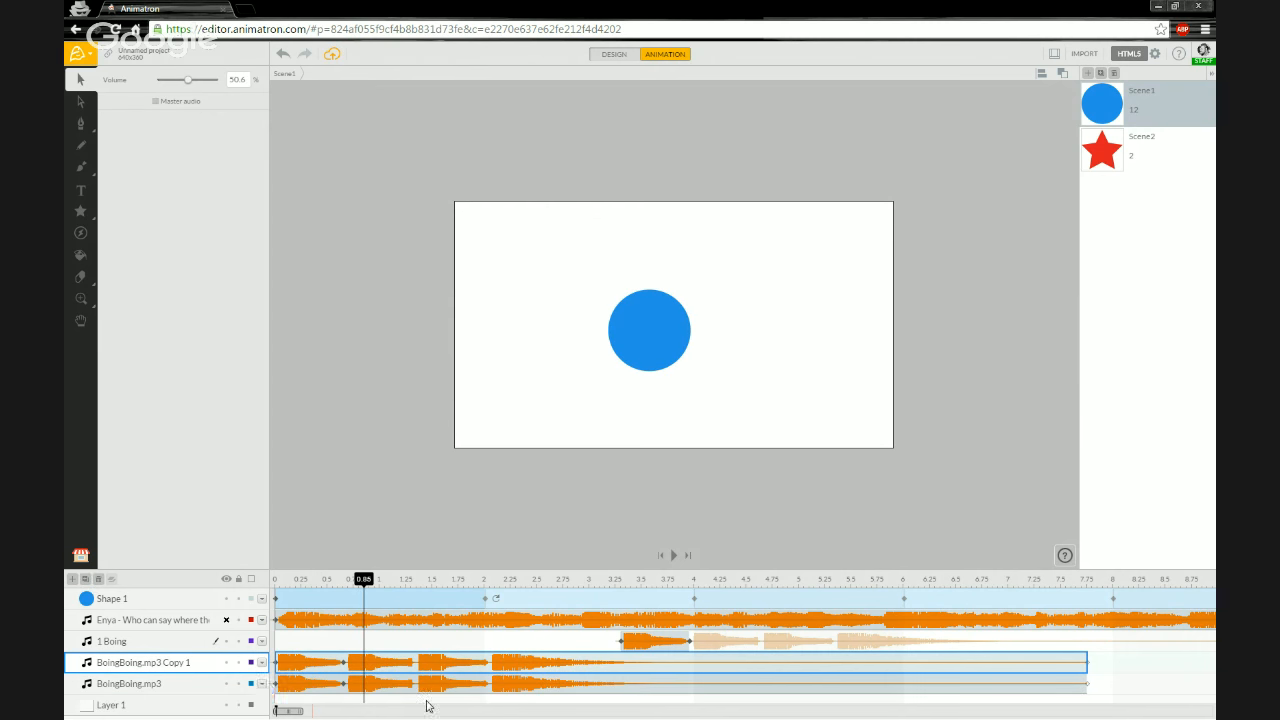
drag(402, 664, 439, 664)
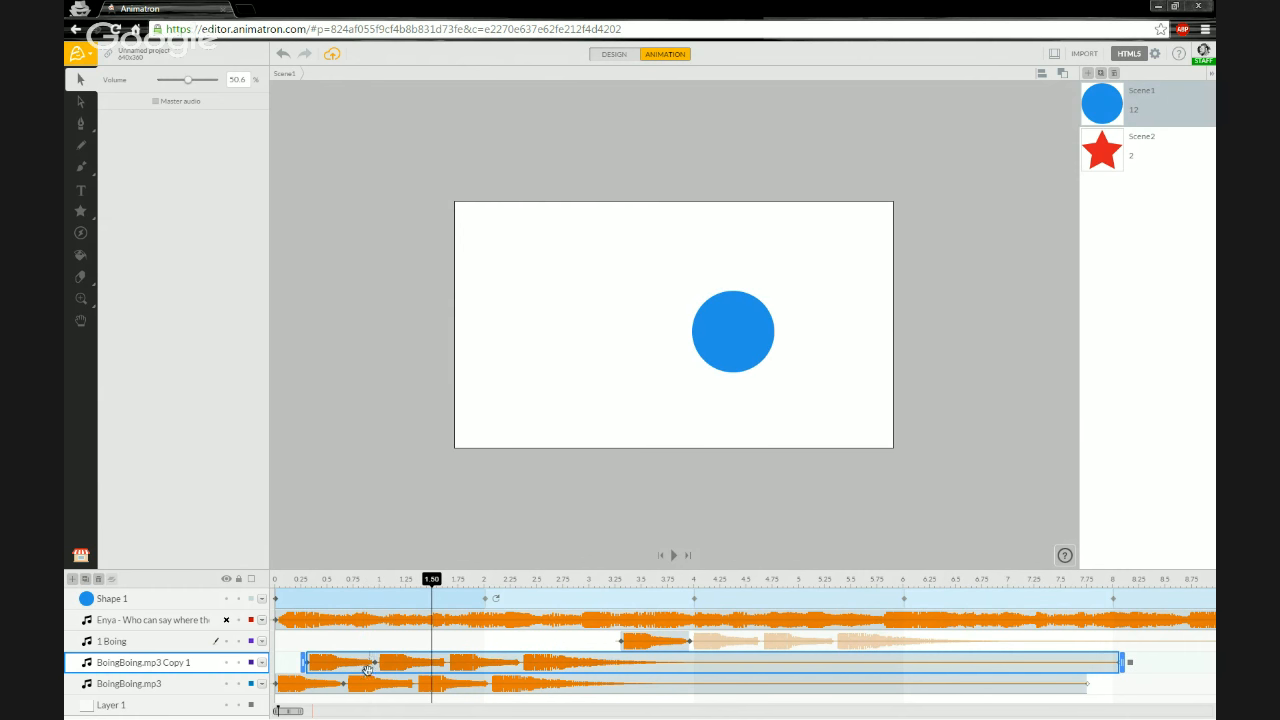
click(615, 55)
click(376, 664)
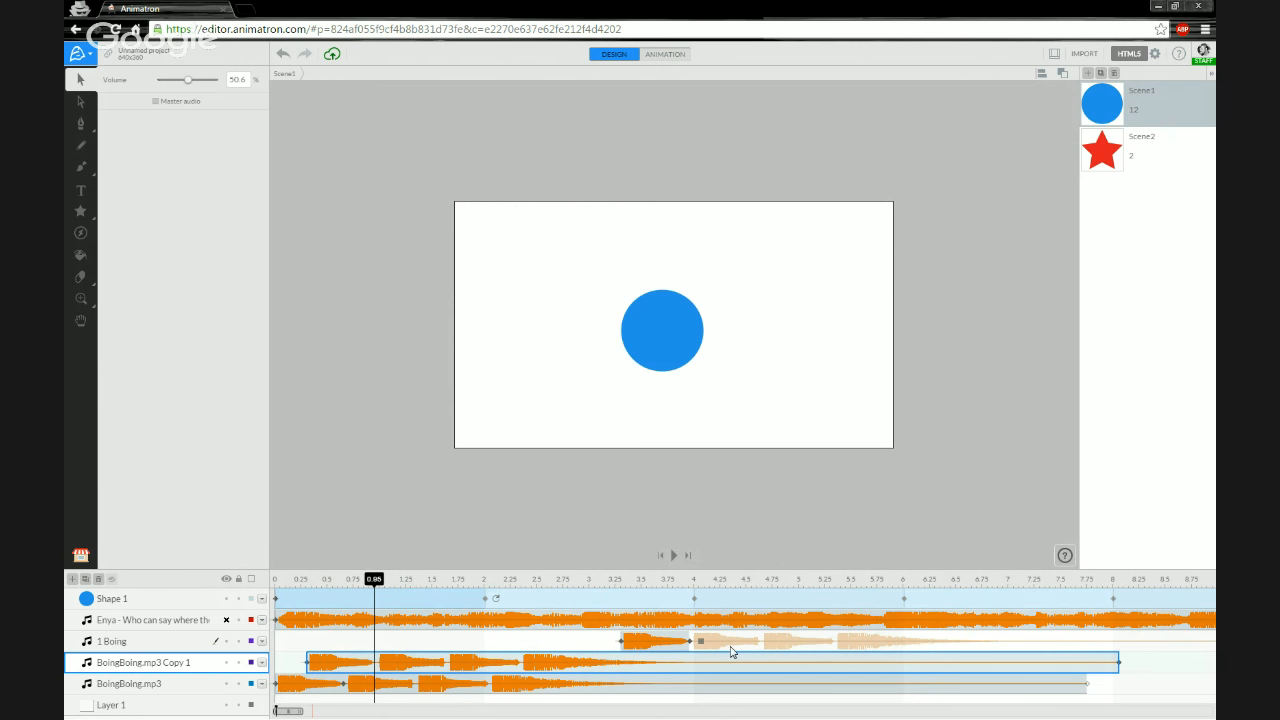
click(690, 641)
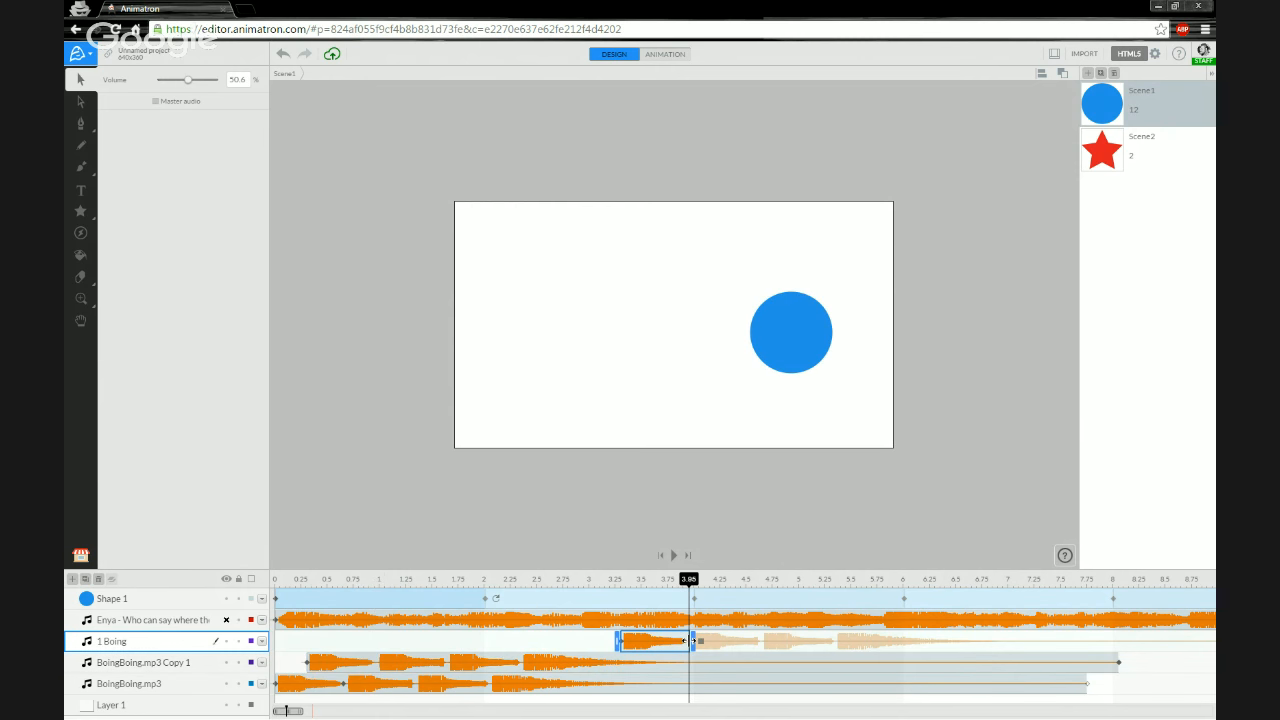
click(434, 669)
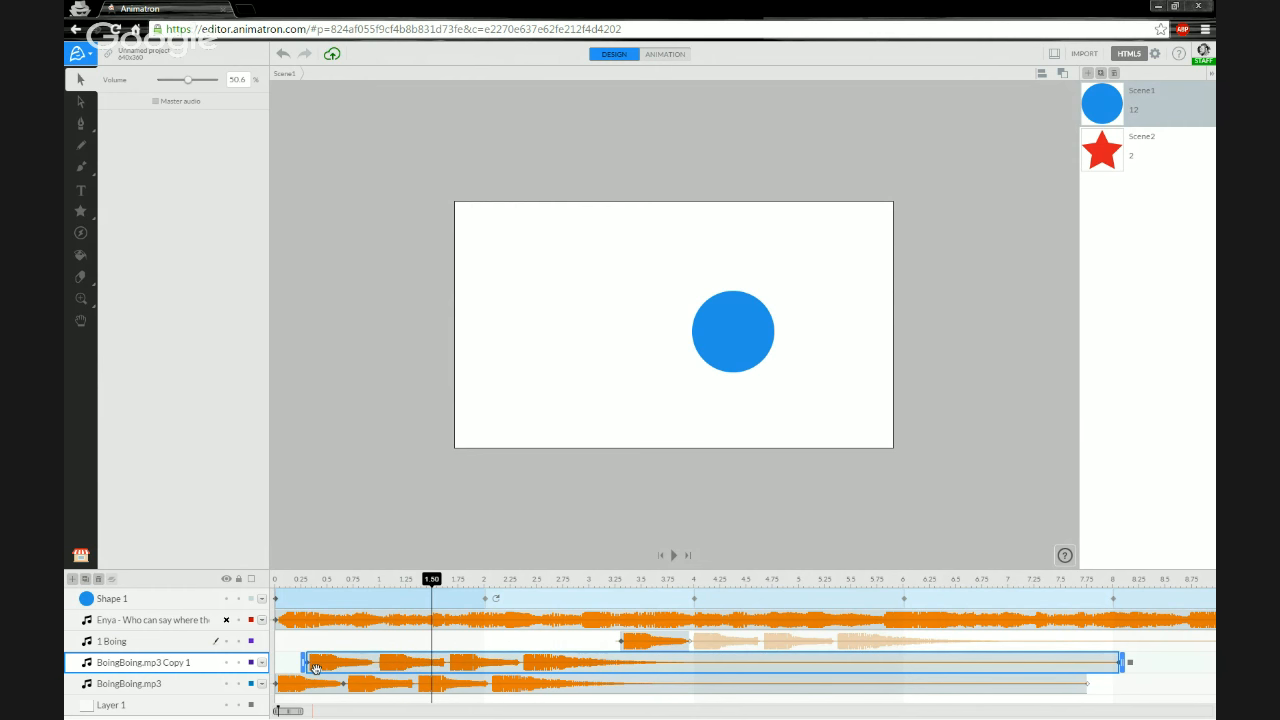
drag(303, 662, 291, 663)
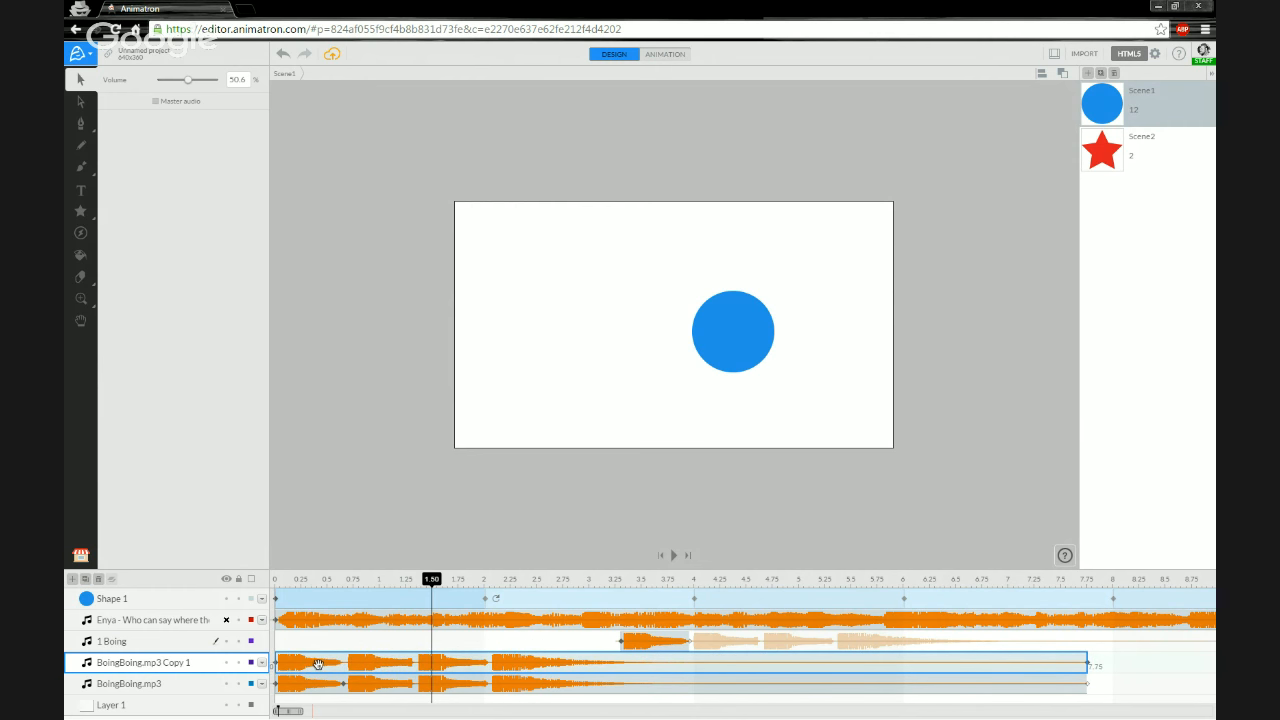
drag(373, 664, 377, 665)
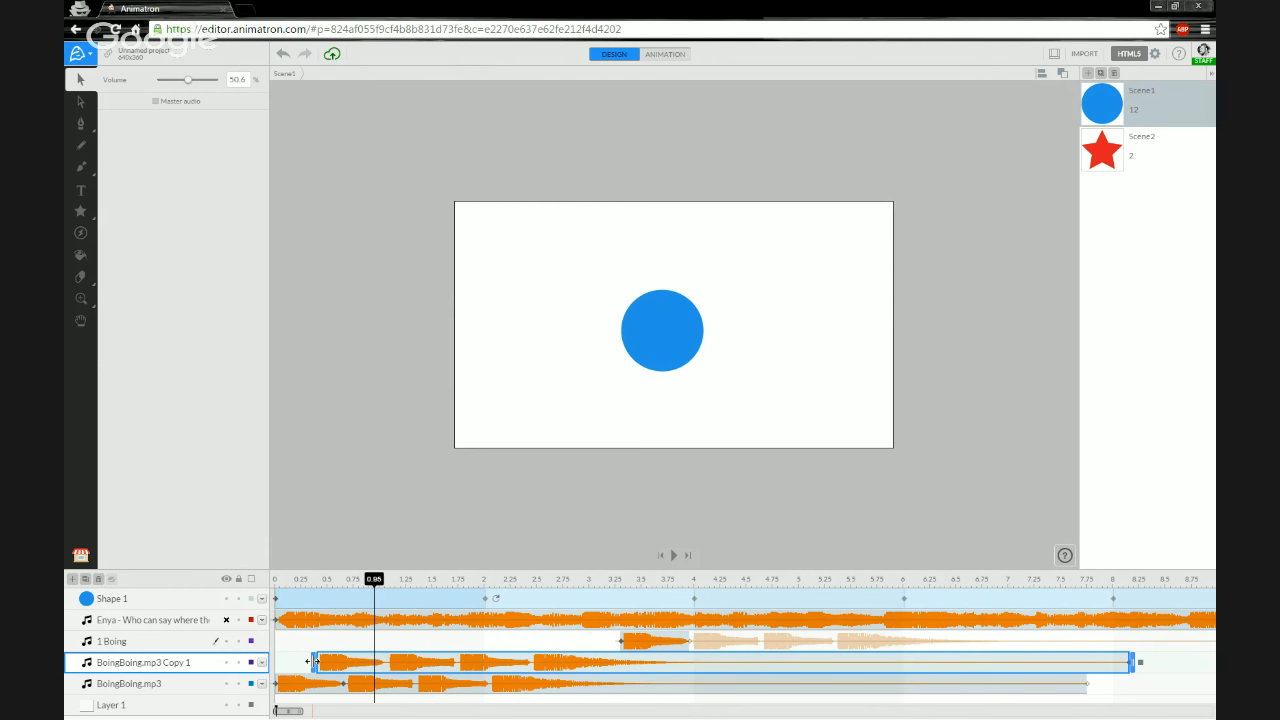
drag(308, 661, 309, 664)
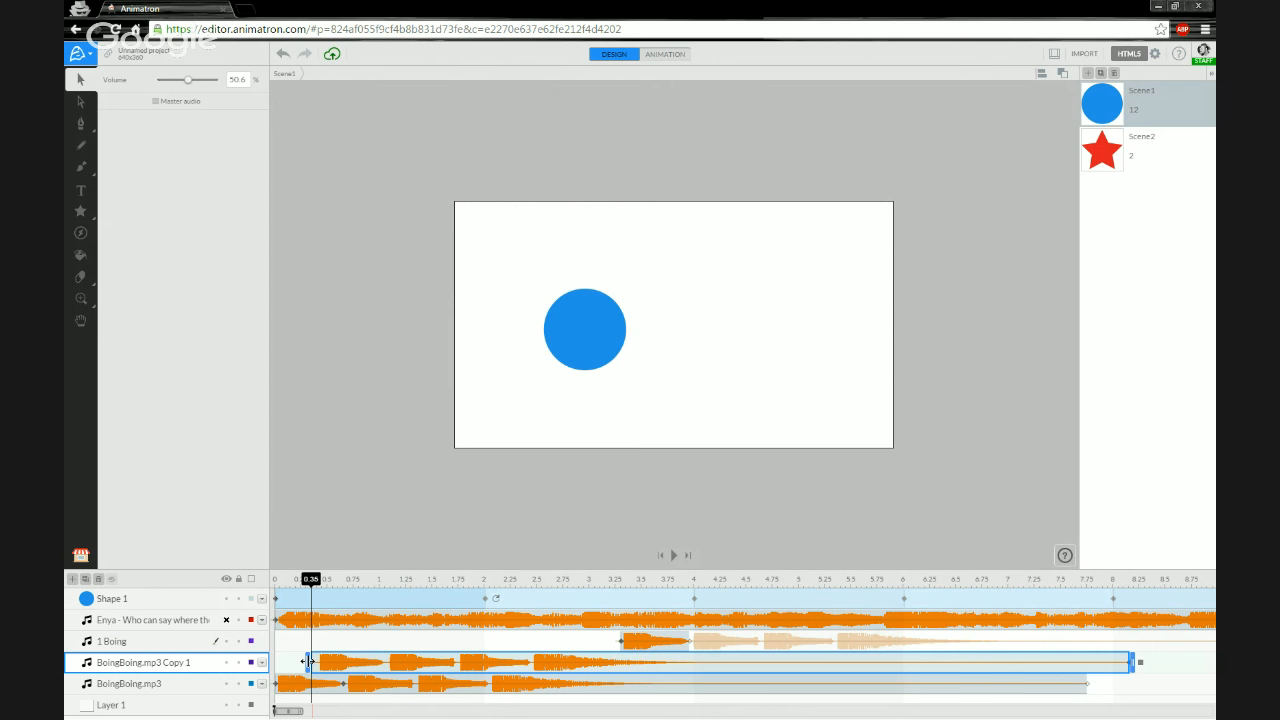
- Trim the start of the BoingBoing.mp3 Copy 1 clip to about 1.05 s and set its end action to Stop
drag(307, 662, 385, 664)
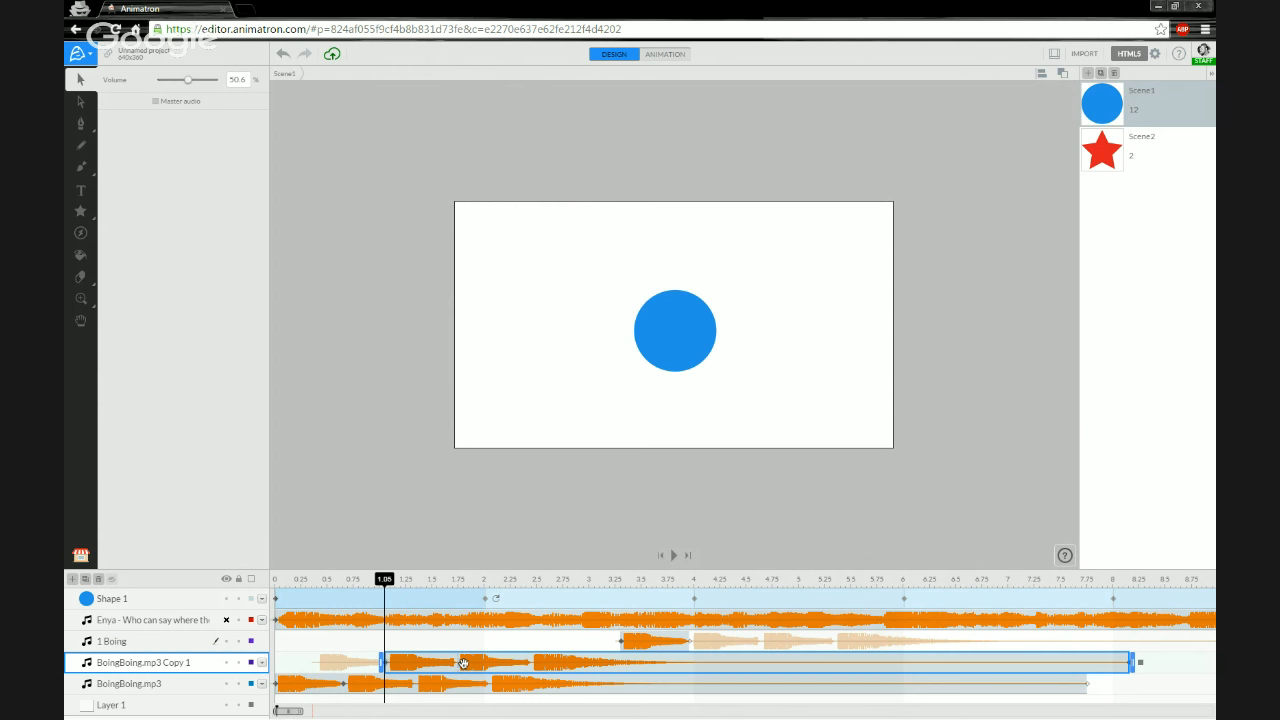
right_click(461, 663)
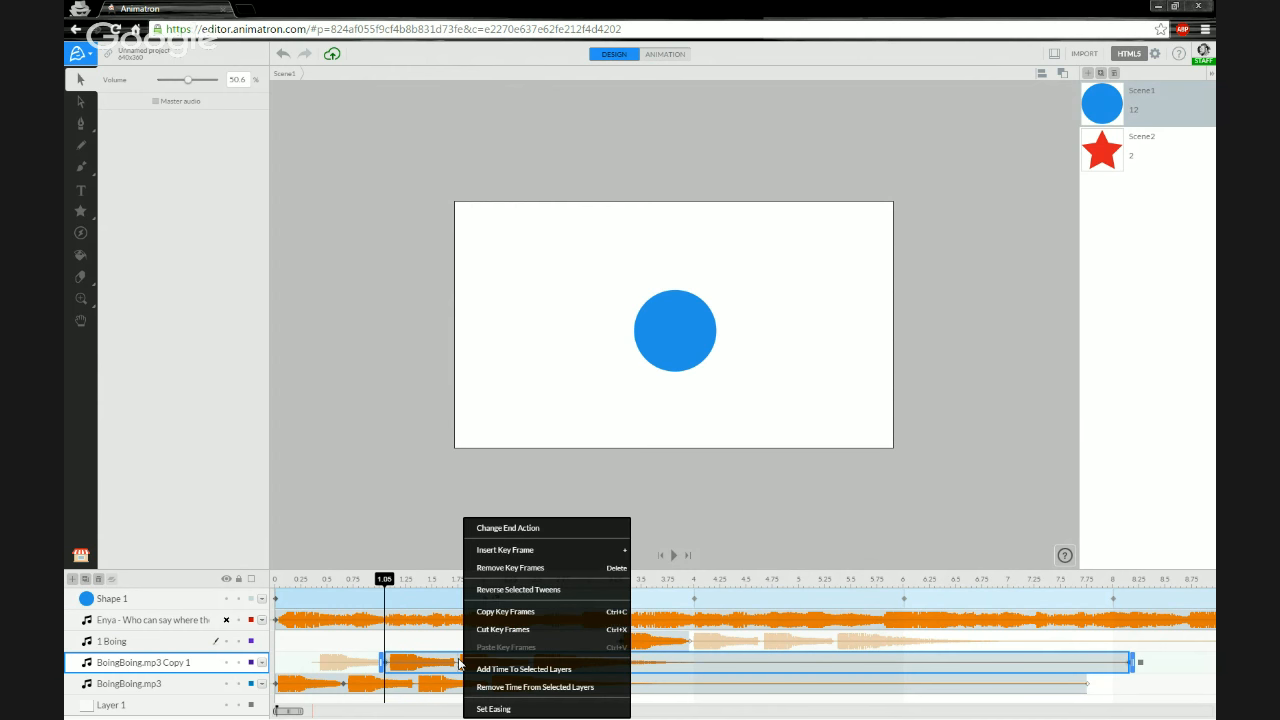
click(548, 535)
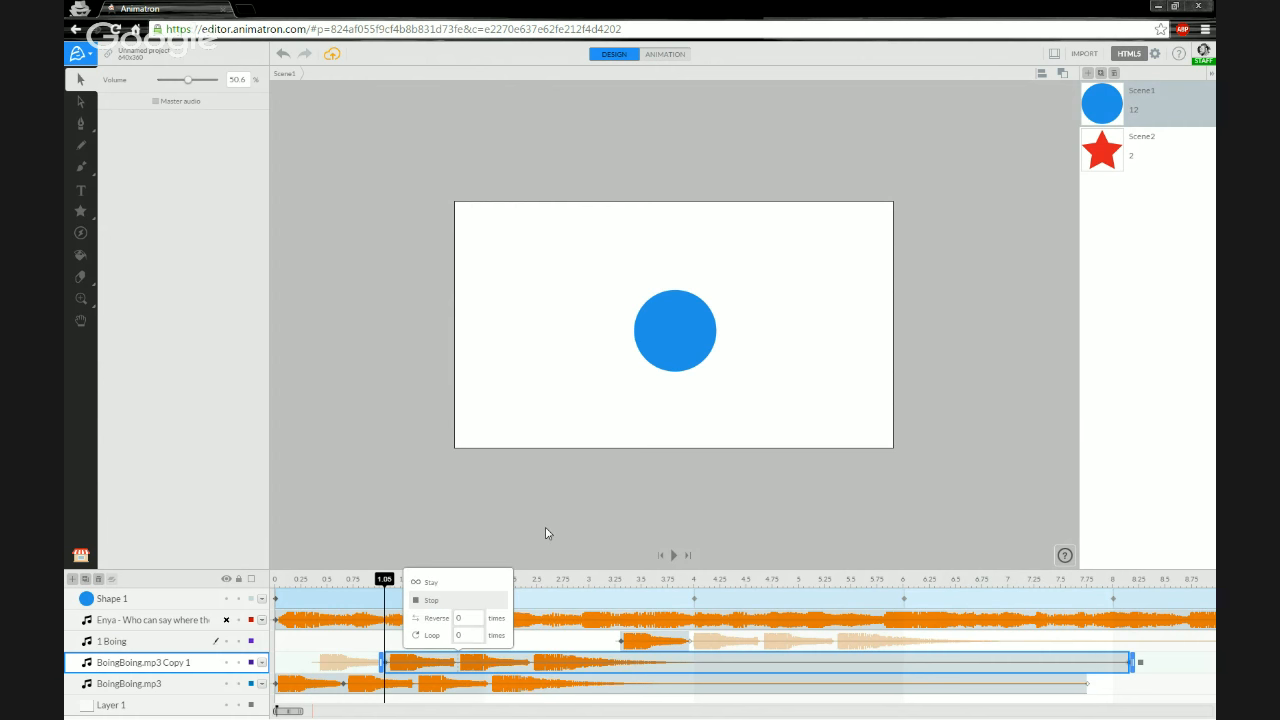
click(436, 601)
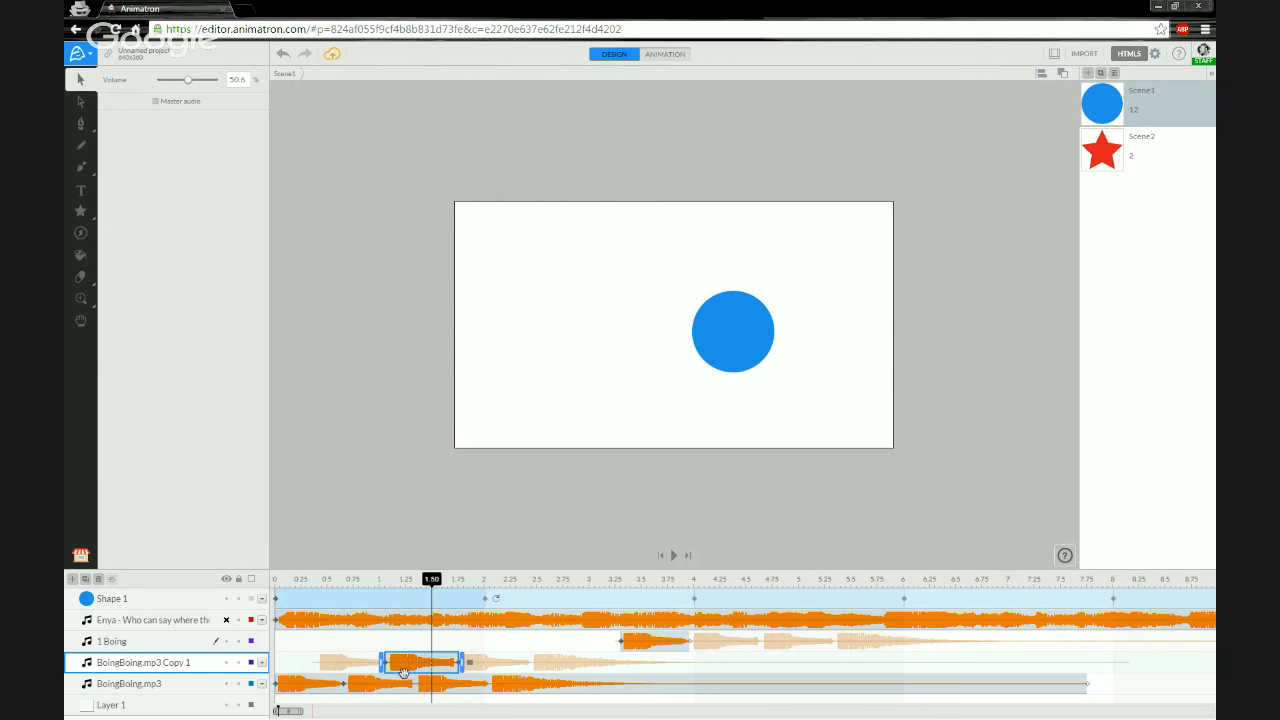
- Move the BoingBoing.mp3 Copy 1 clip to about 4.1 s
mouse_move(412, 665)
mouse_down()
mouse_move(435, 664)
mouse_move(411, 663)
mouse_up()
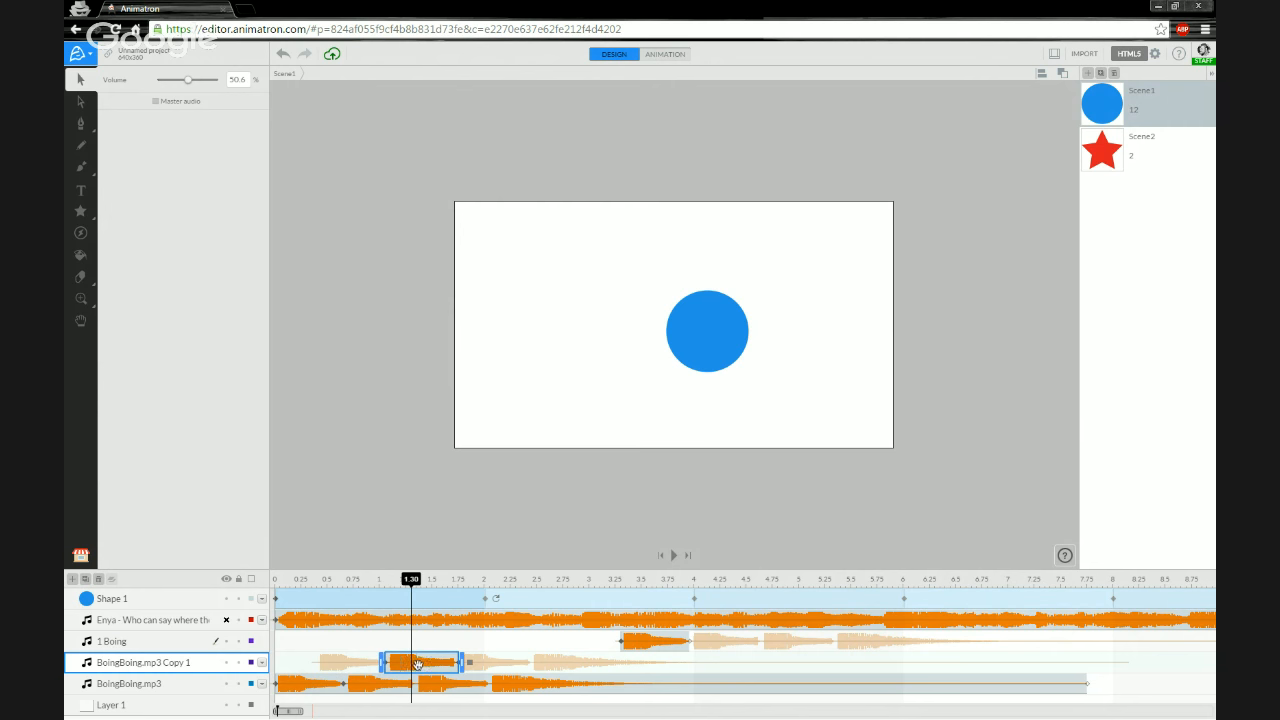
drag(418, 664, 696, 656)
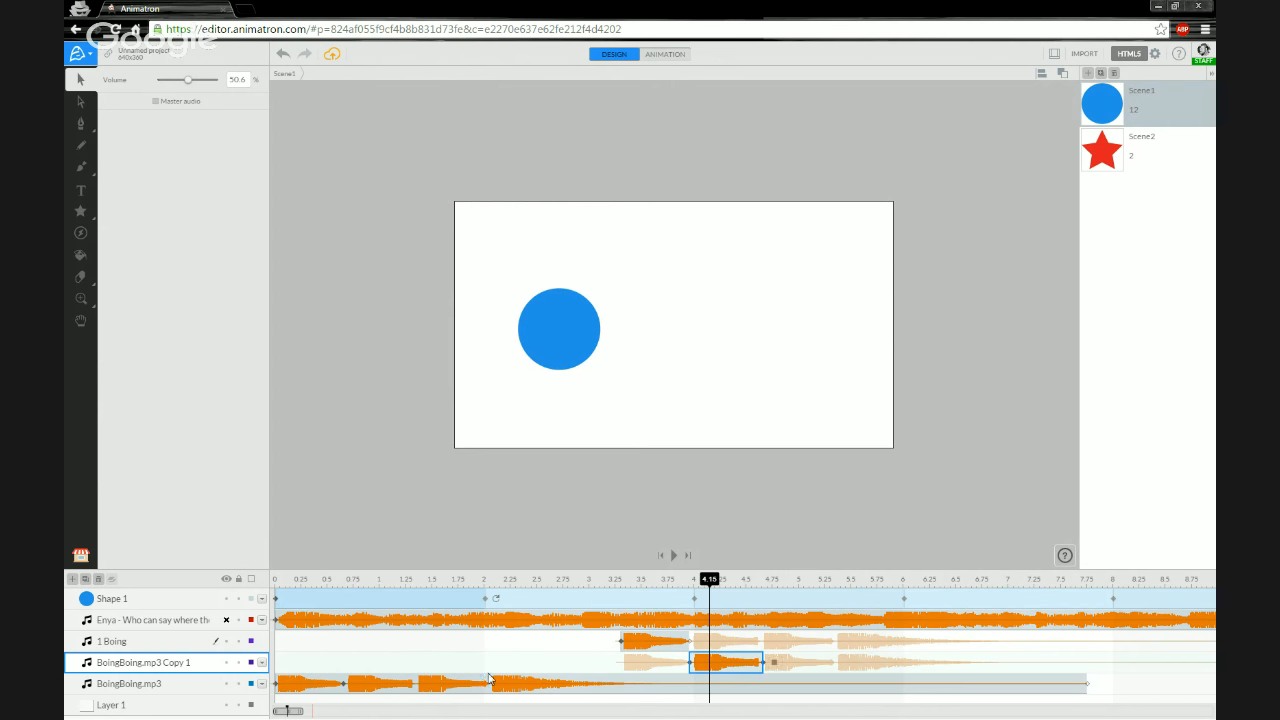
click(186, 686)
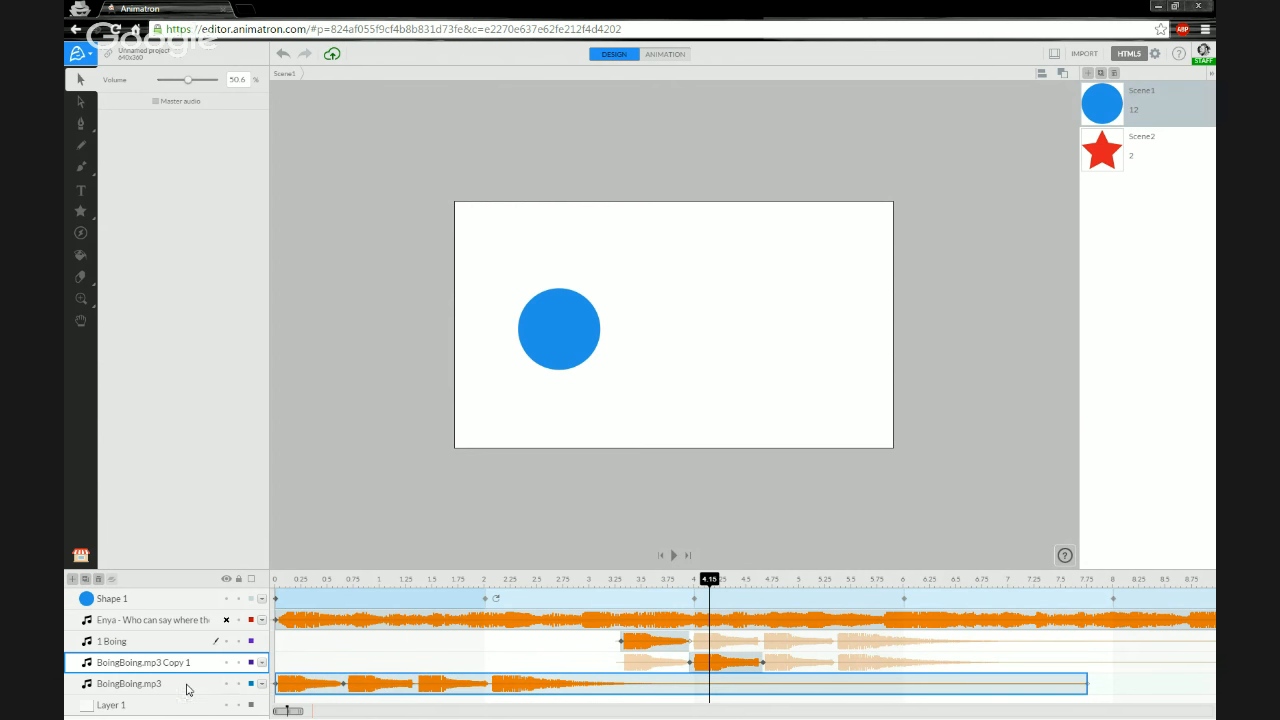
- Move the 1 Boing clip to the start of the timeline and the copy's clip to about 0.7 s
click(648, 649)
drag(648, 649, 285, 650)
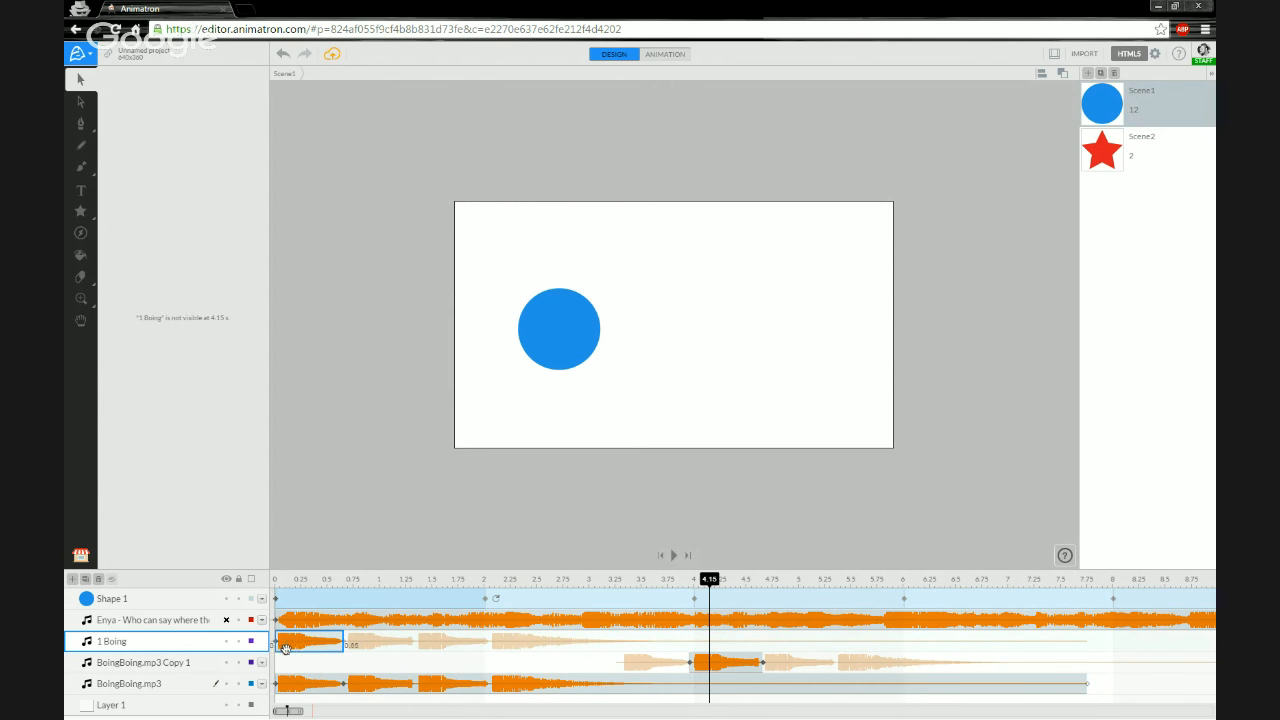
drag(716, 663, 381, 666)
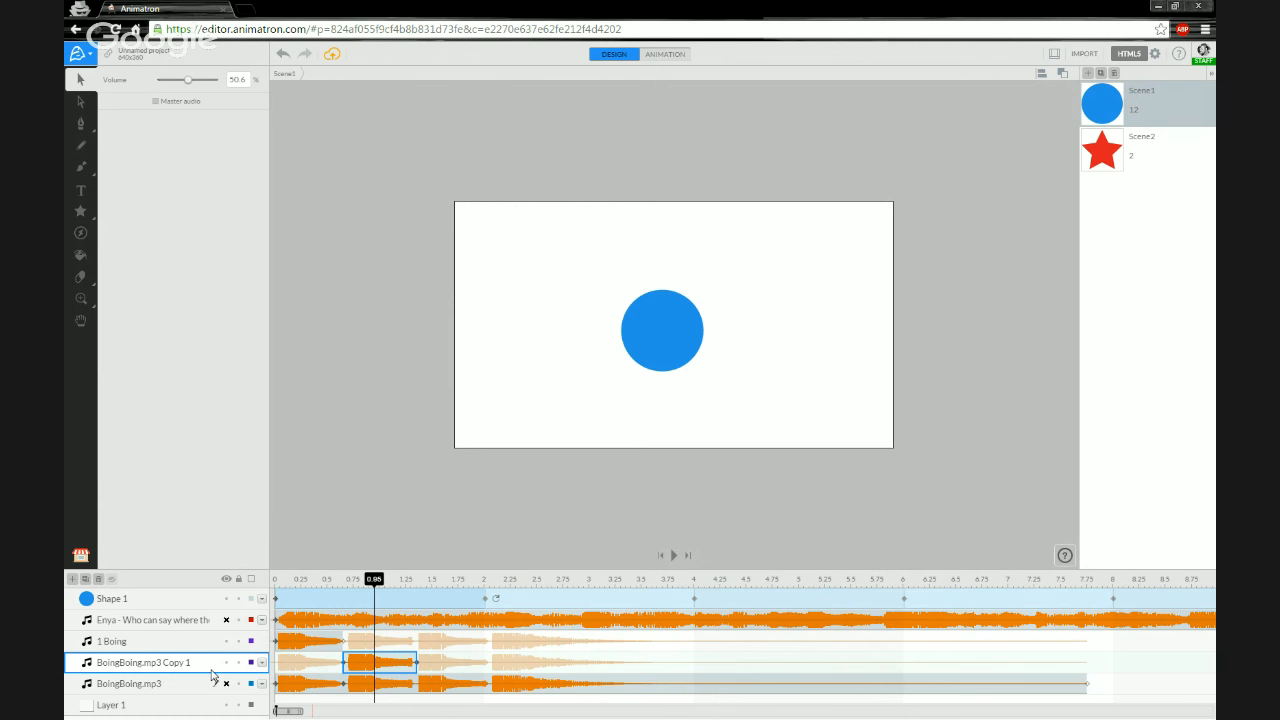
- Rename the BoingBoing.mp3 Copy 1 layer to 2 Boing
click(278, 581)
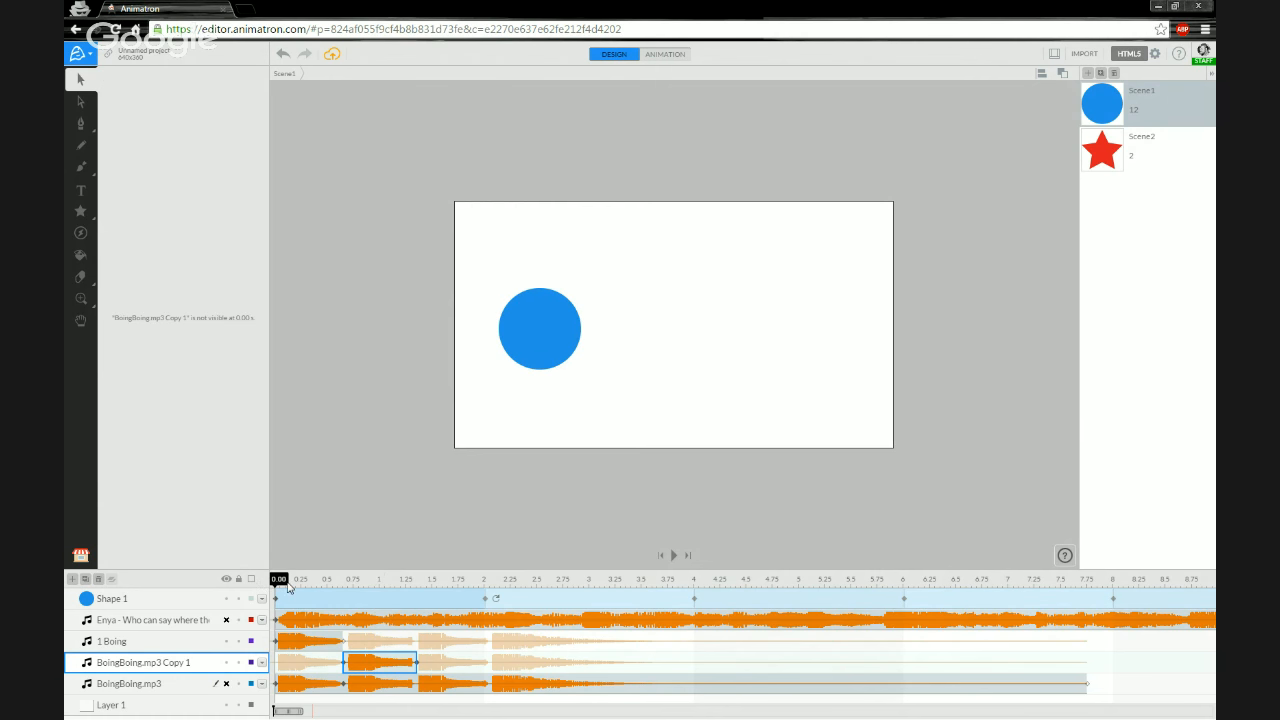
drag(282, 583, 269, 579)
double_click(131, 664)
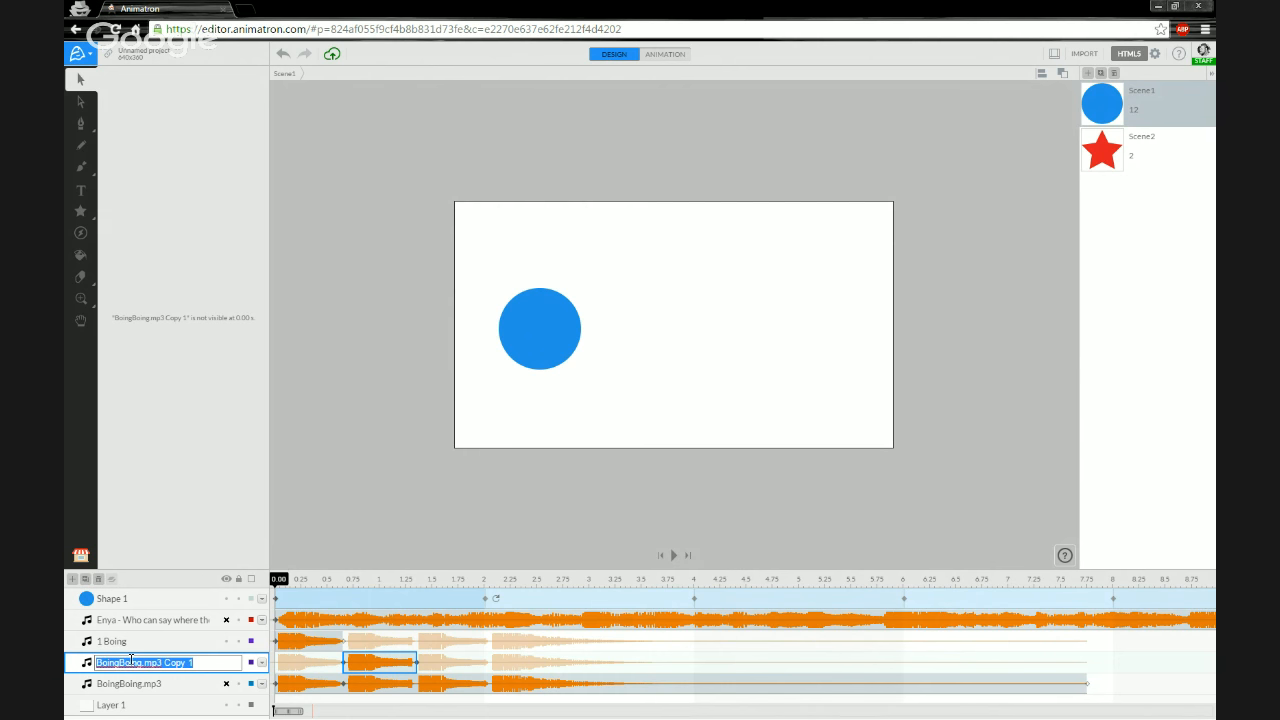
text(2 Boing)
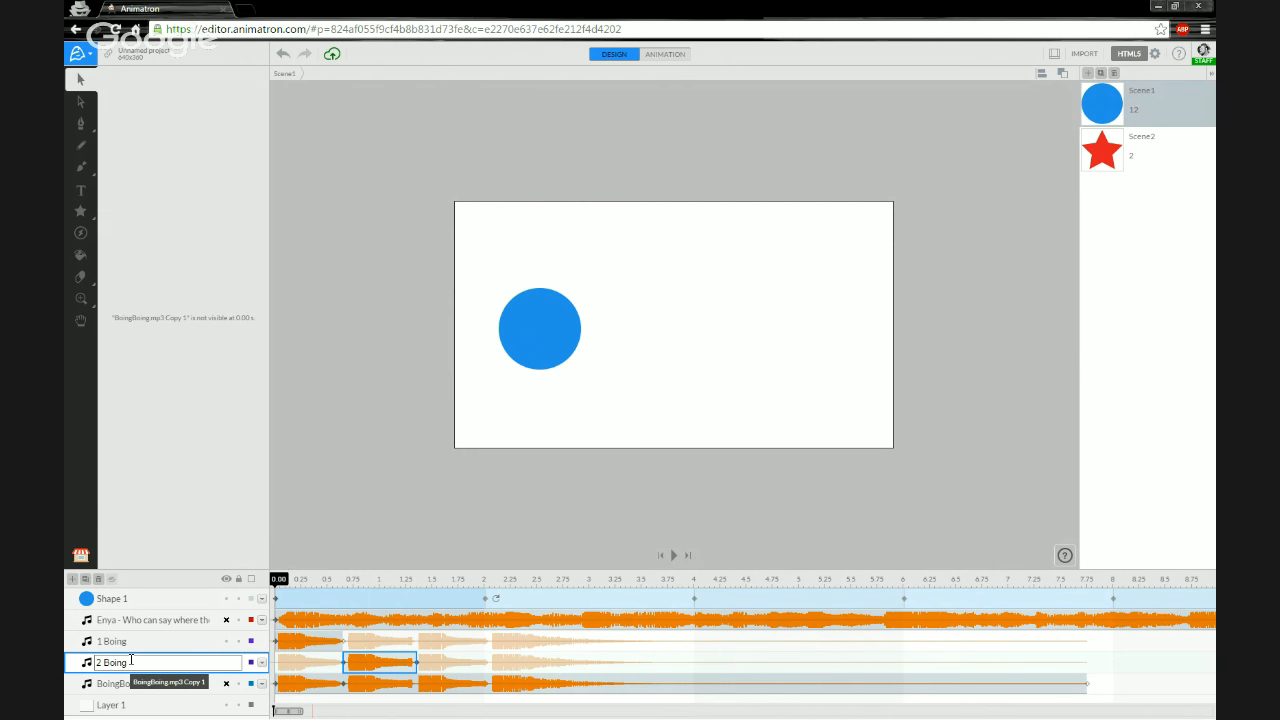
key(Return)
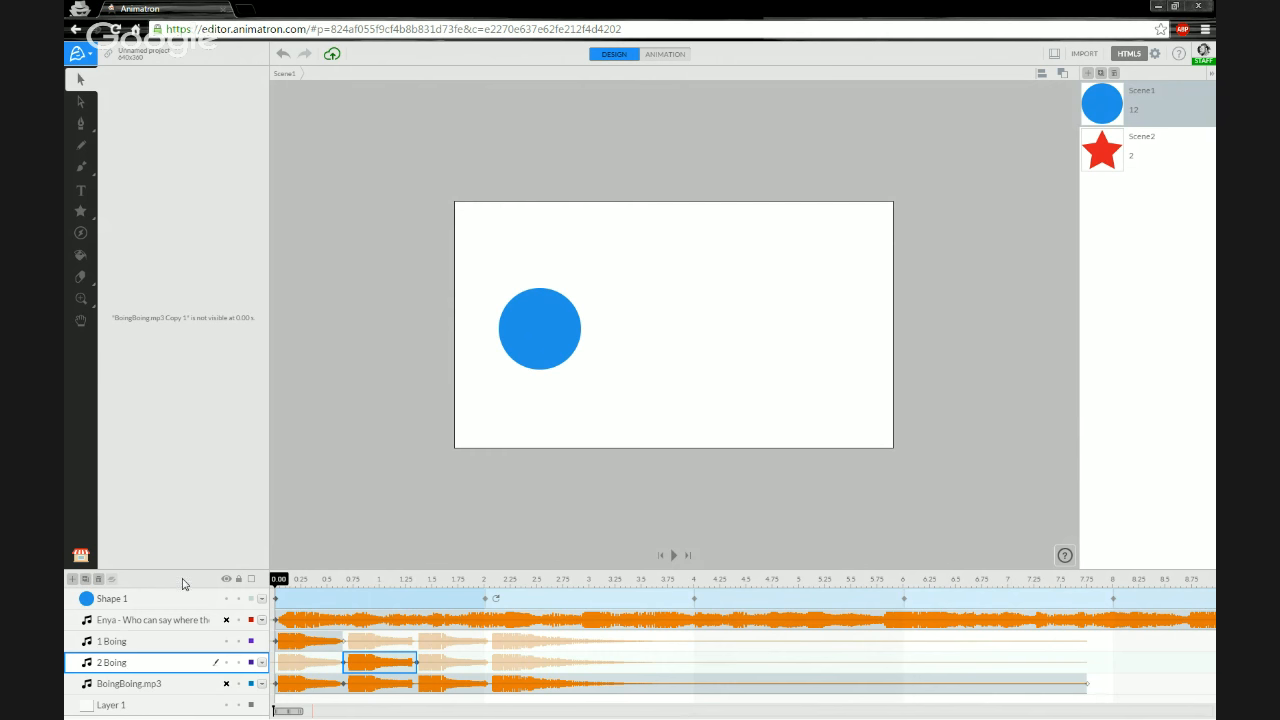
- Play the scene to preview the boing sounds against the circle's animation
key(space)
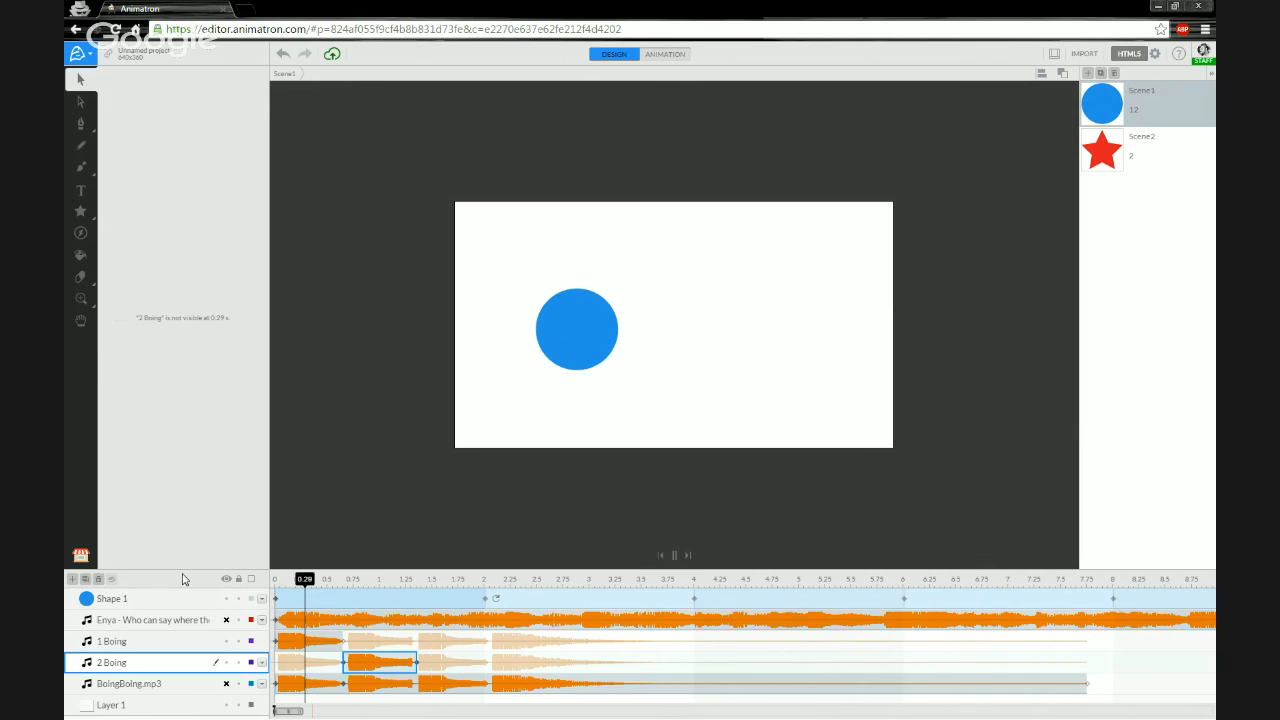
key(space)
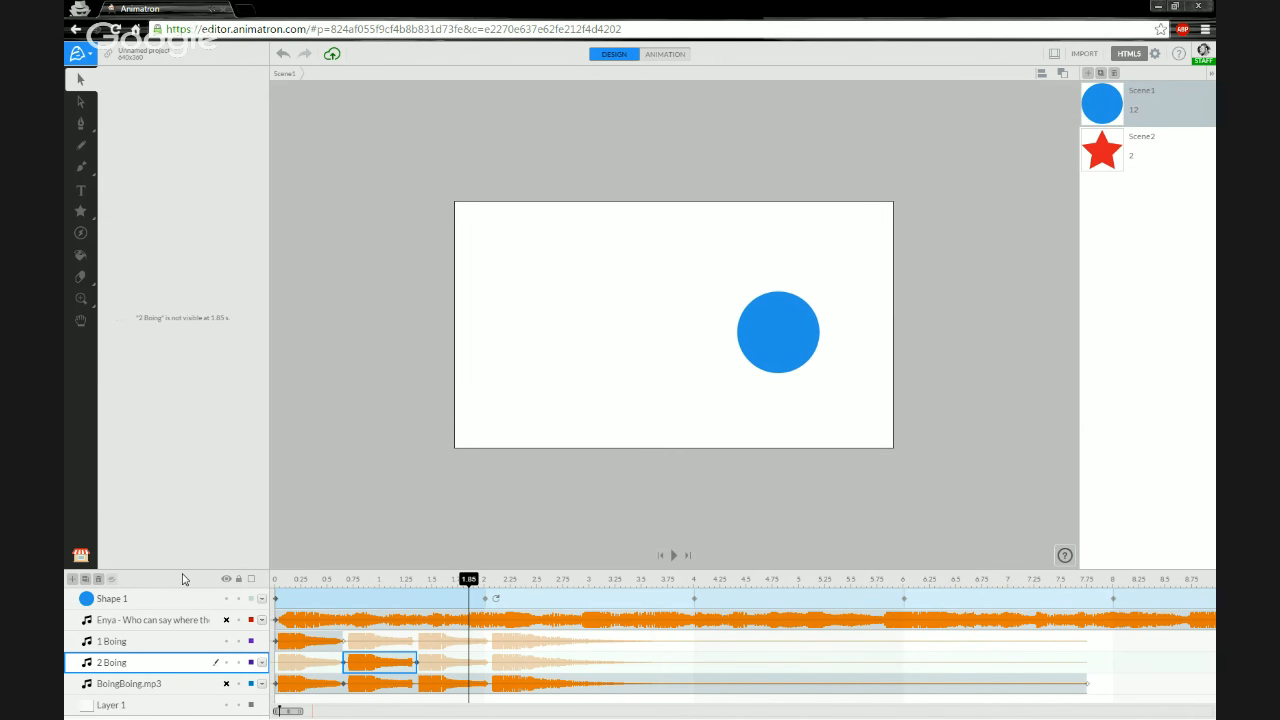
mouse_move(375, 665)
mouse_down()
mouse_move(430, 665)
mouse_move(374, 665)
mouse_move(388, 665)
mouse_up()
click(398, 665)
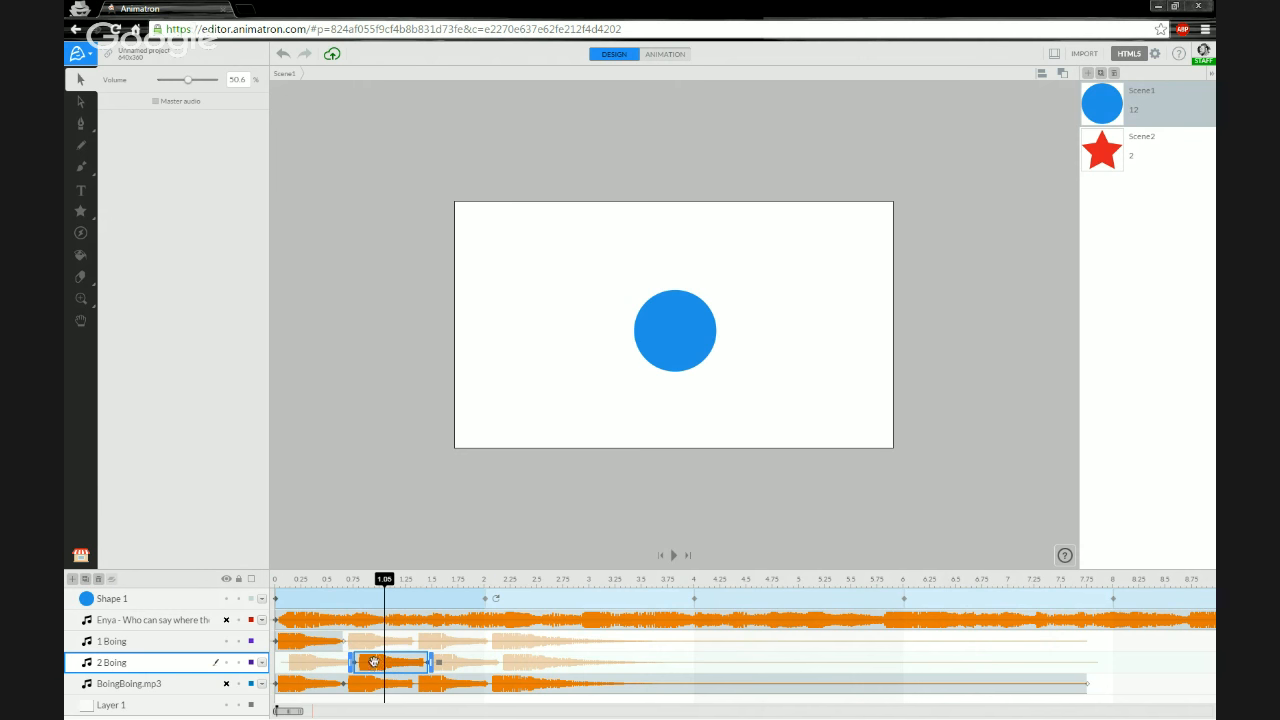
click(315, 641)
click(348, 598)
drag(400, 666, 392, 666)
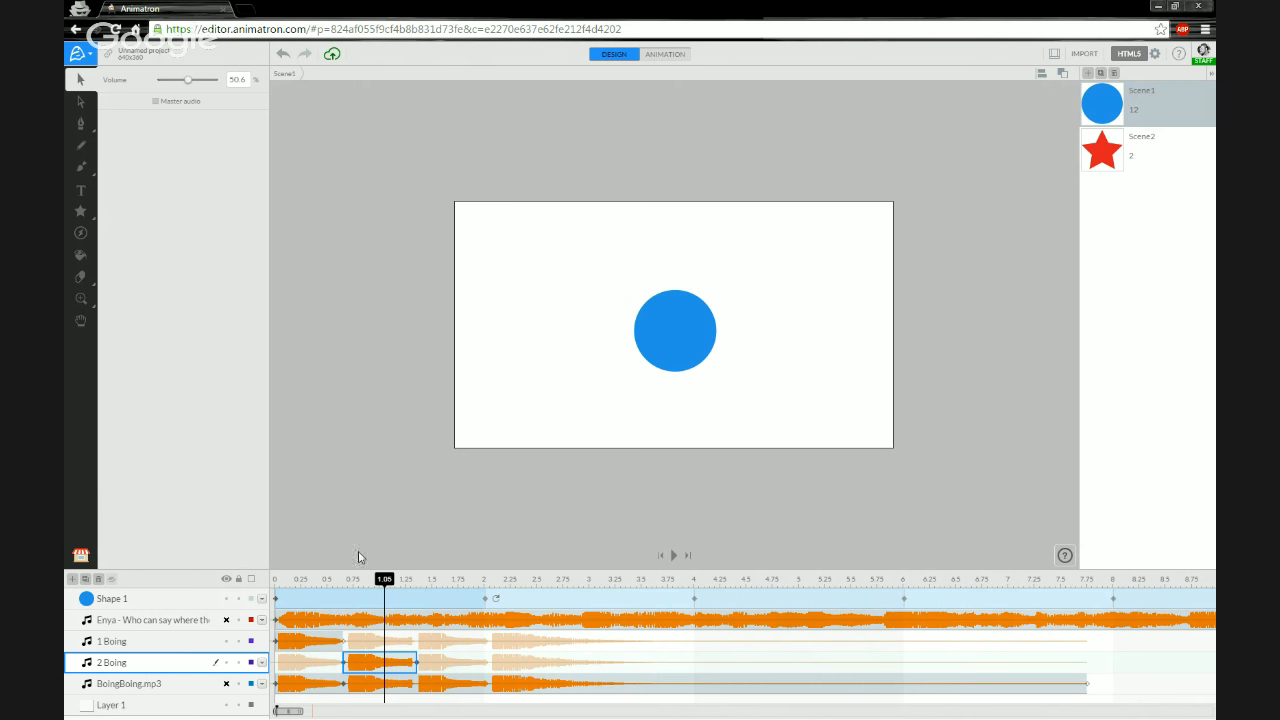
- Open the publish settings for the project output
click(320, 688)
click(307, 681)
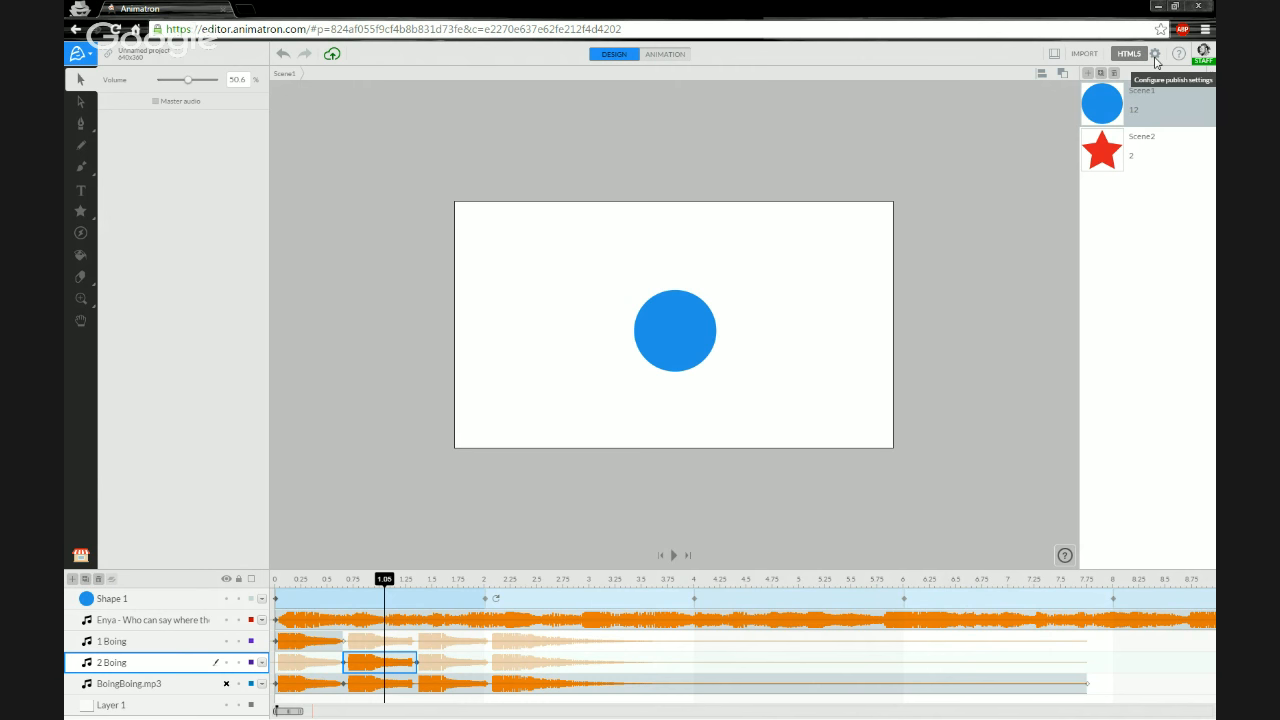
click(1155, 55)
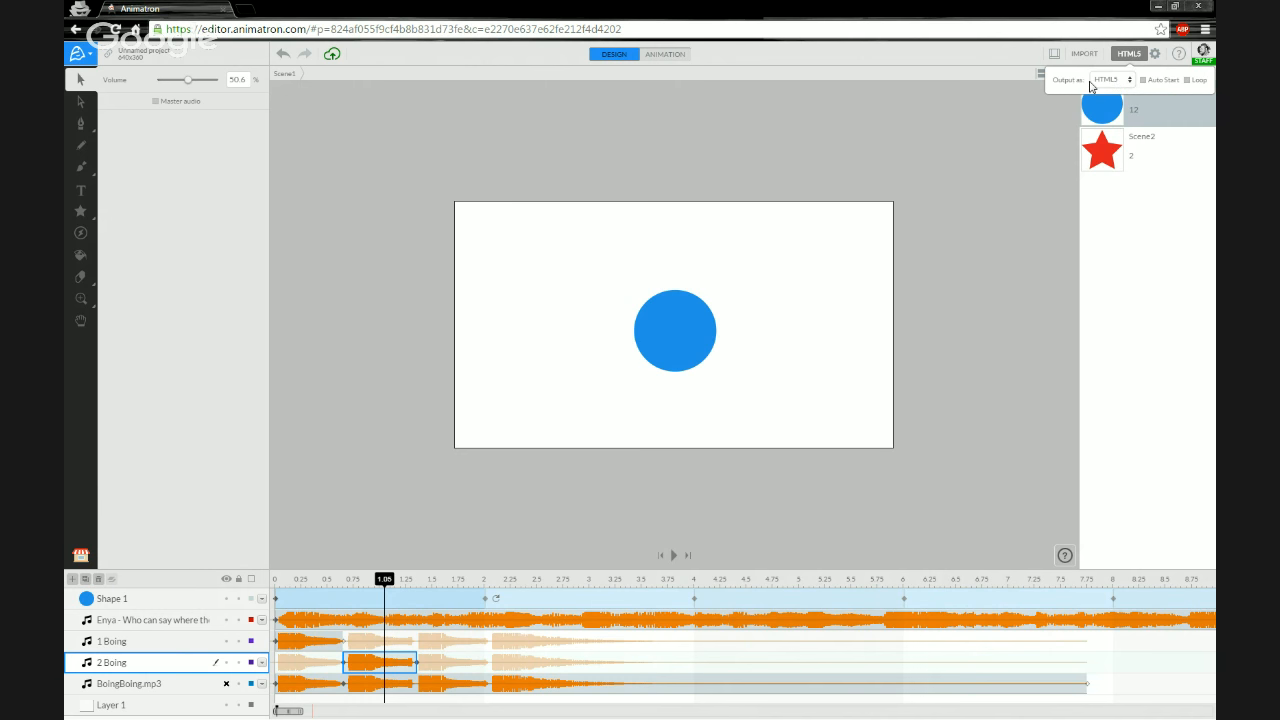
- Review the Video and GIF output format options, returning the output format to HTML5
click(1126, 87)
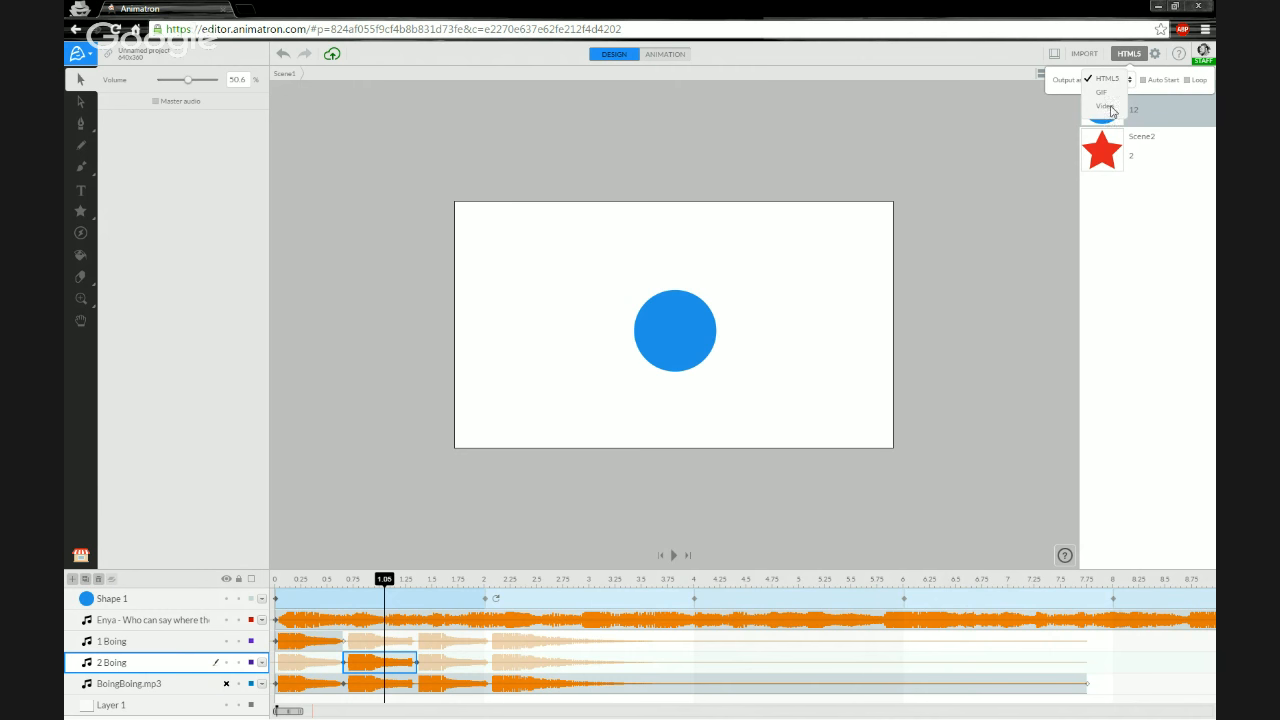
click(1106, 106)
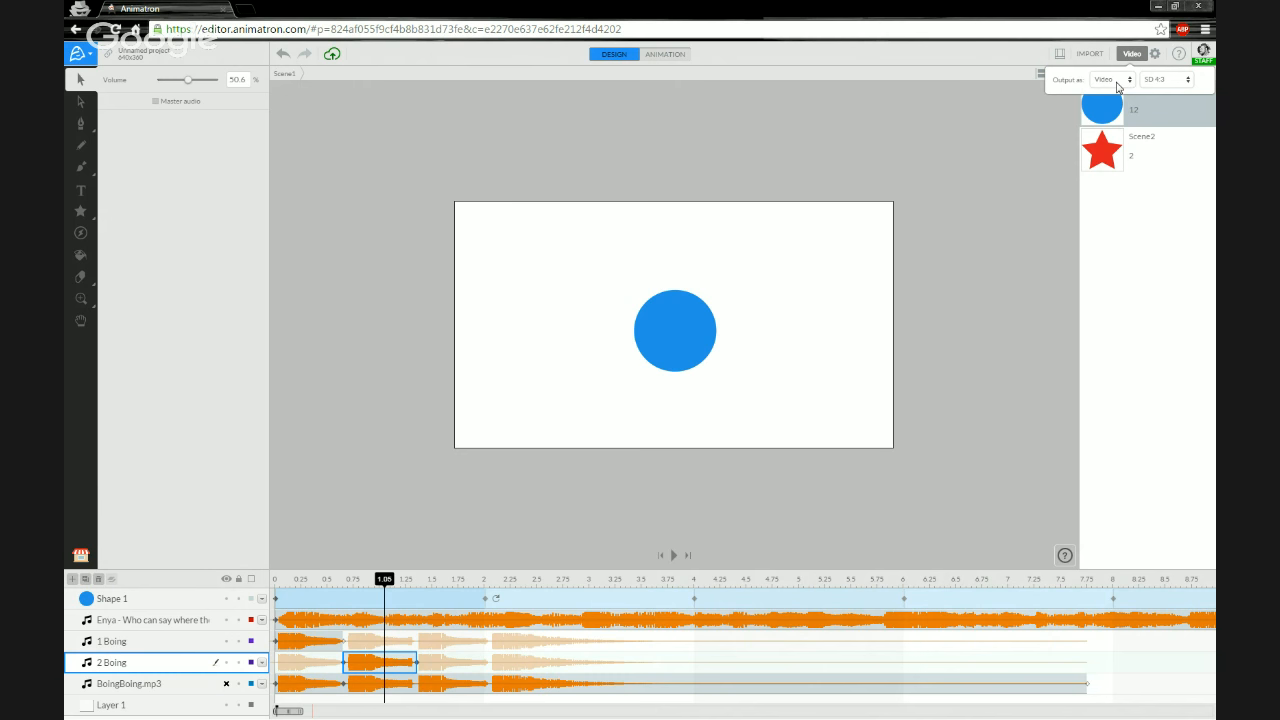
click(1180, 84)
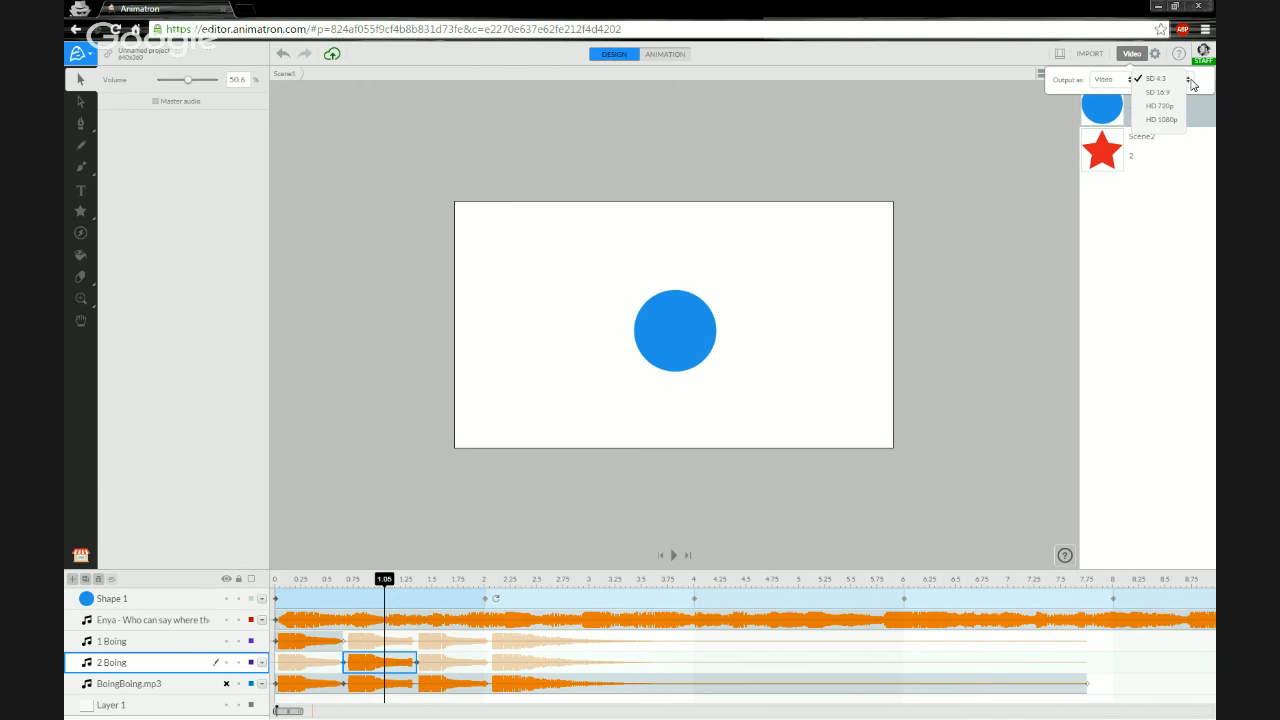
click(1190, 83)
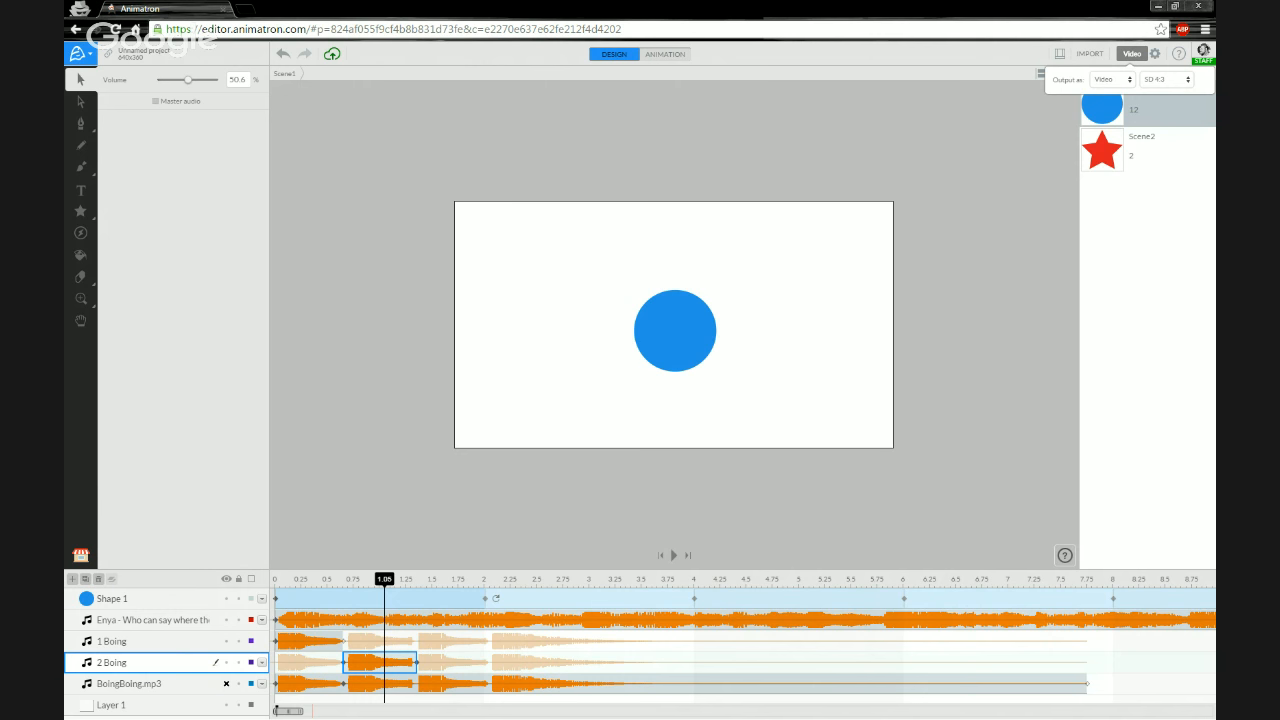
click(1131, 84)
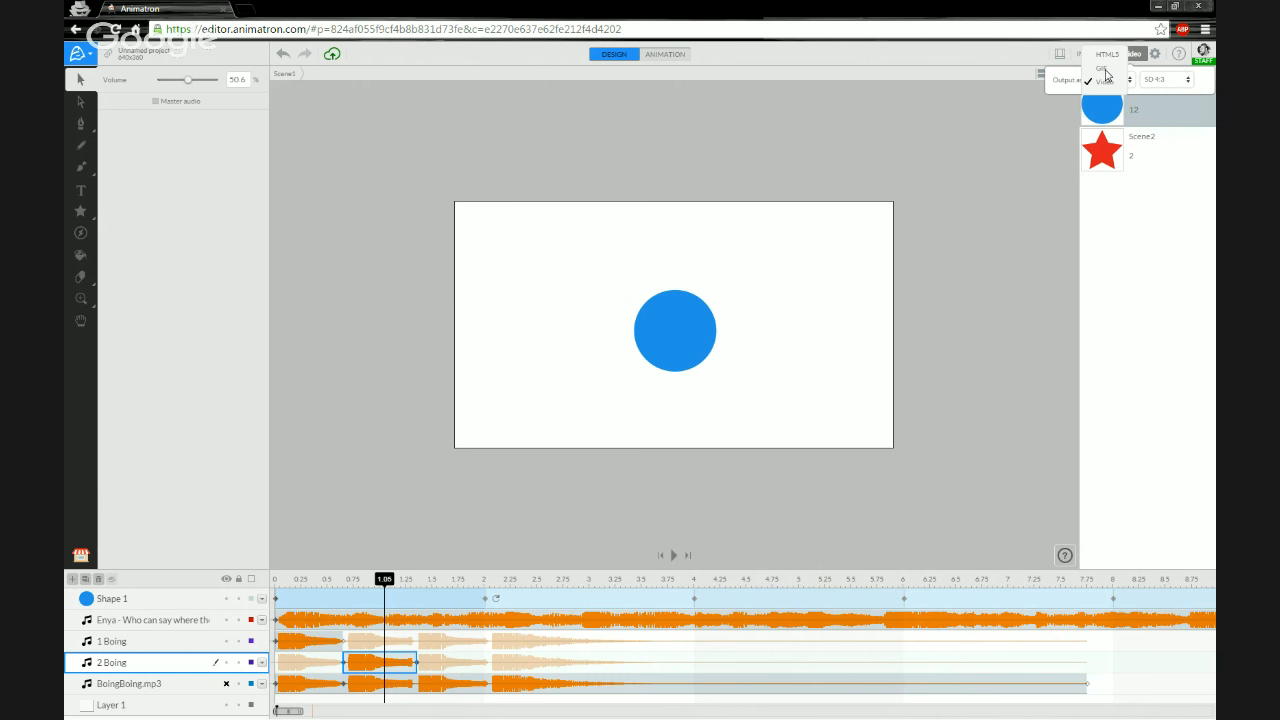
click(1102, 68)
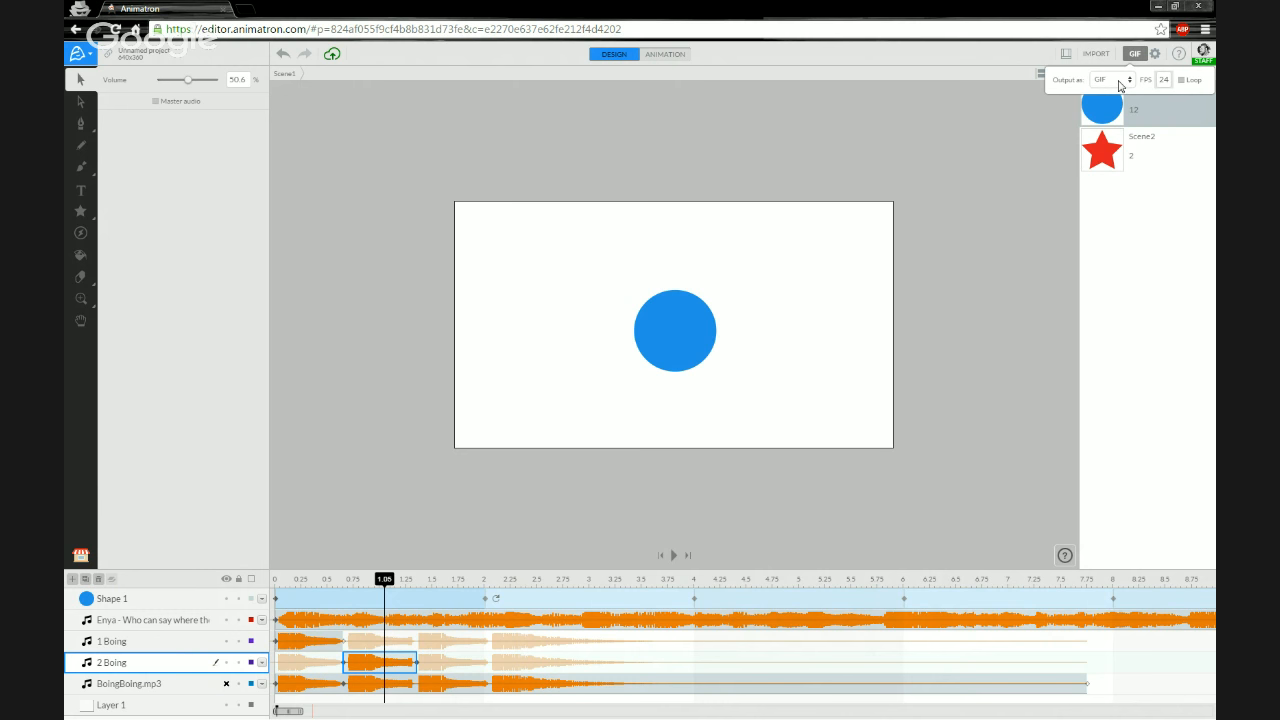
click(1120, 85)
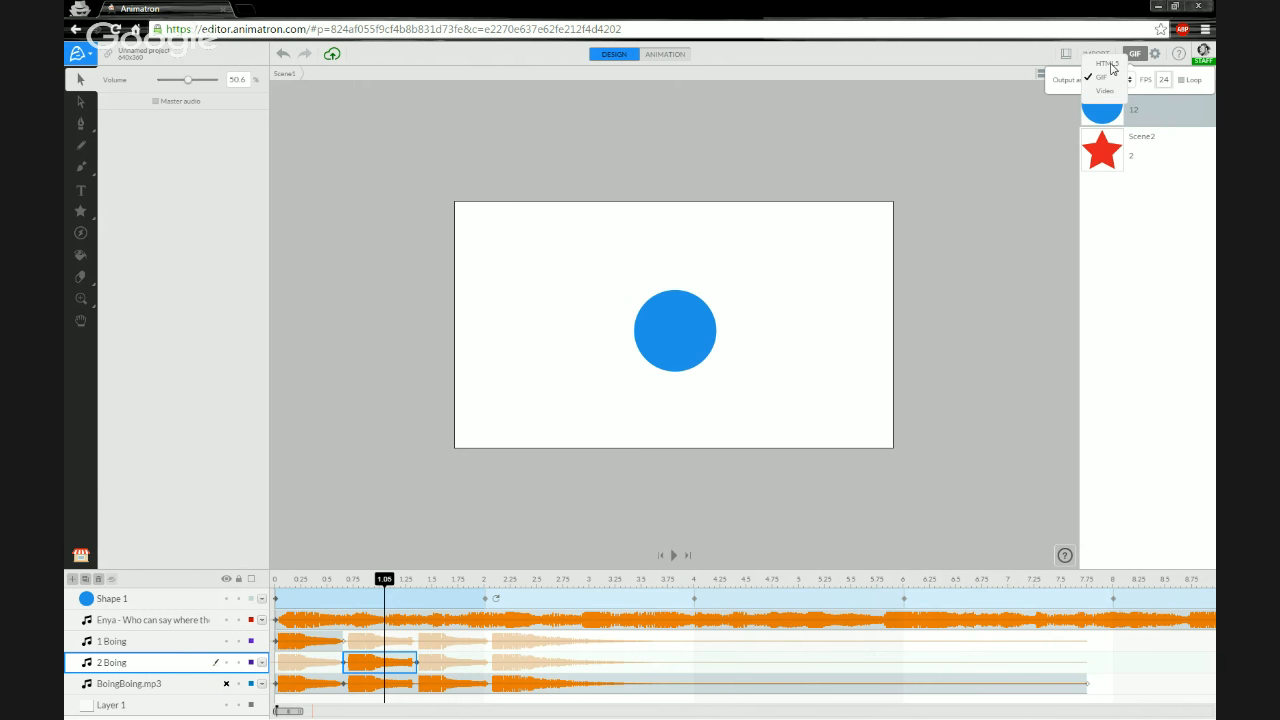
click(1112, 67)
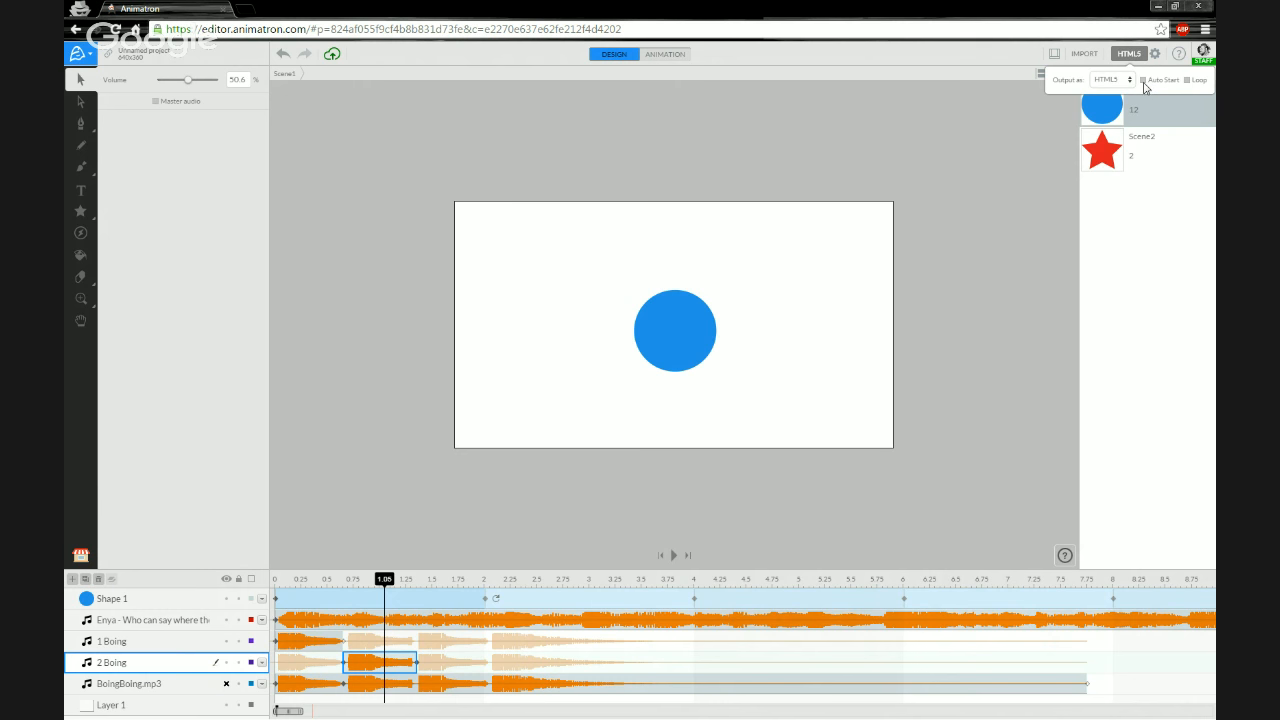
- Turn on Auto Start and Loop and publish the project as HTML5
click(1144, 81)
click(1187, 80)
click(1129, 57)
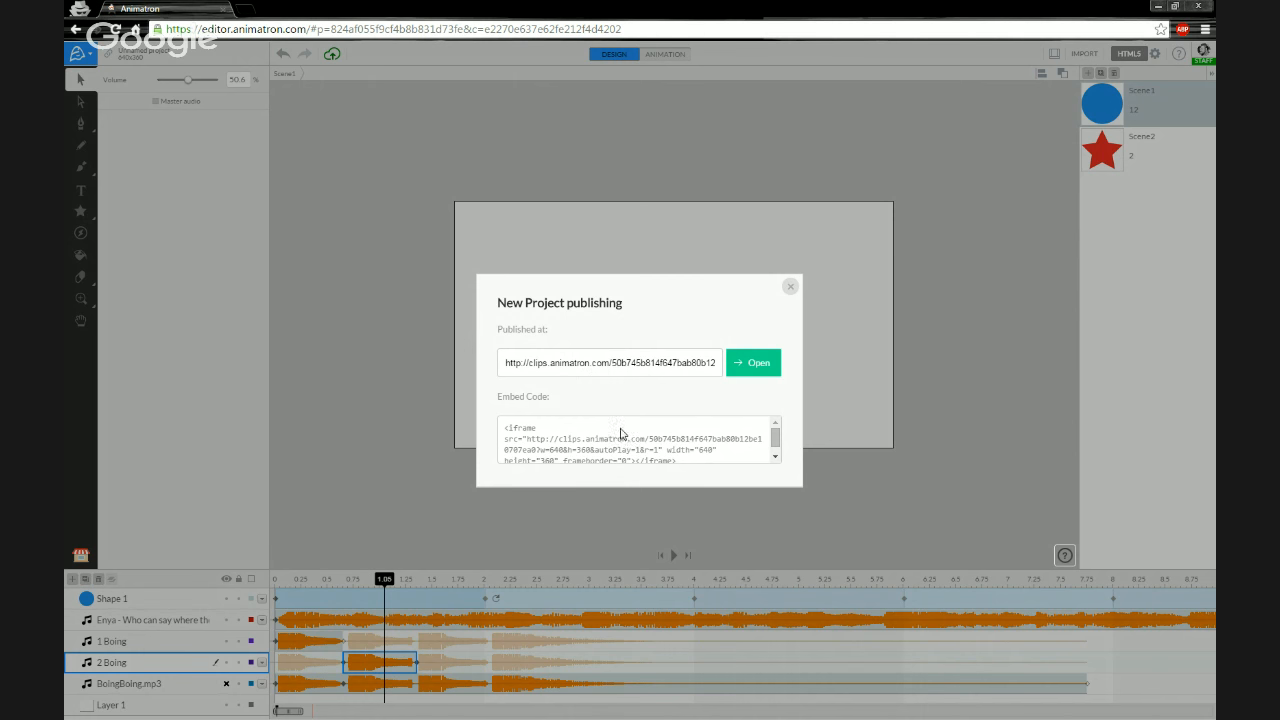
- Examine and select the embed code in the publishing dialog
click(778, 440)
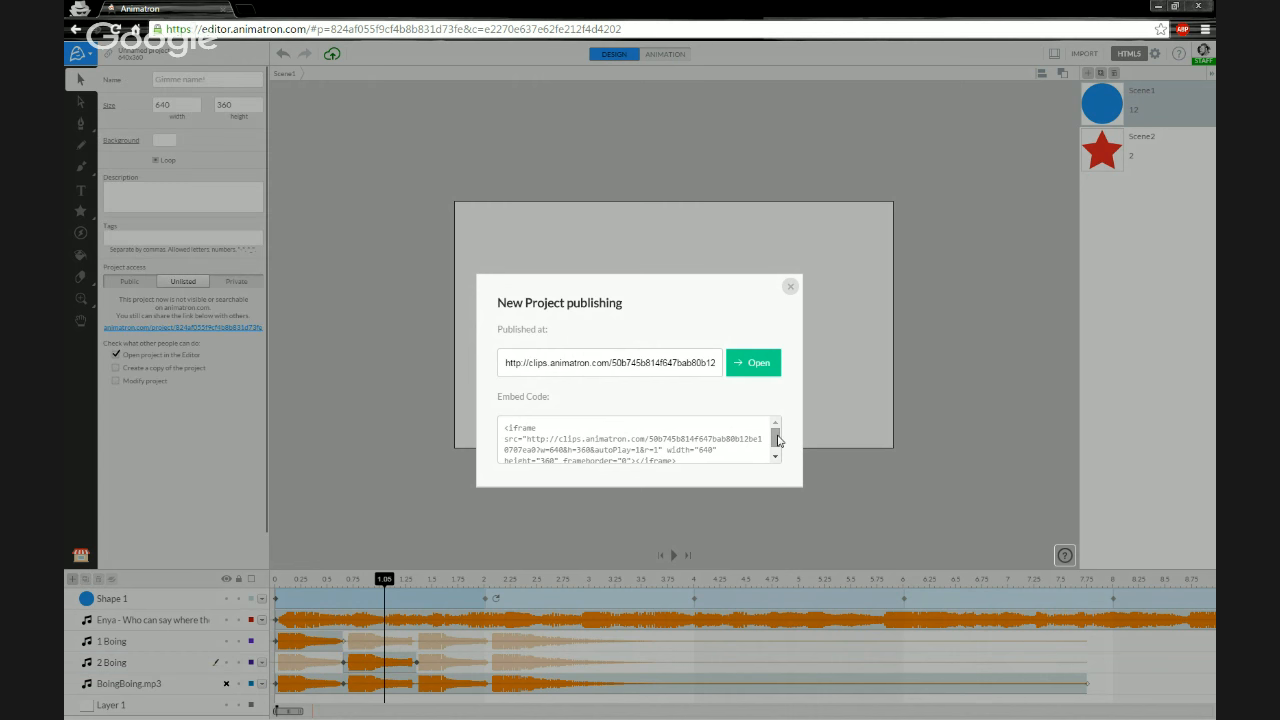
drag(778, 440, 779, 440)
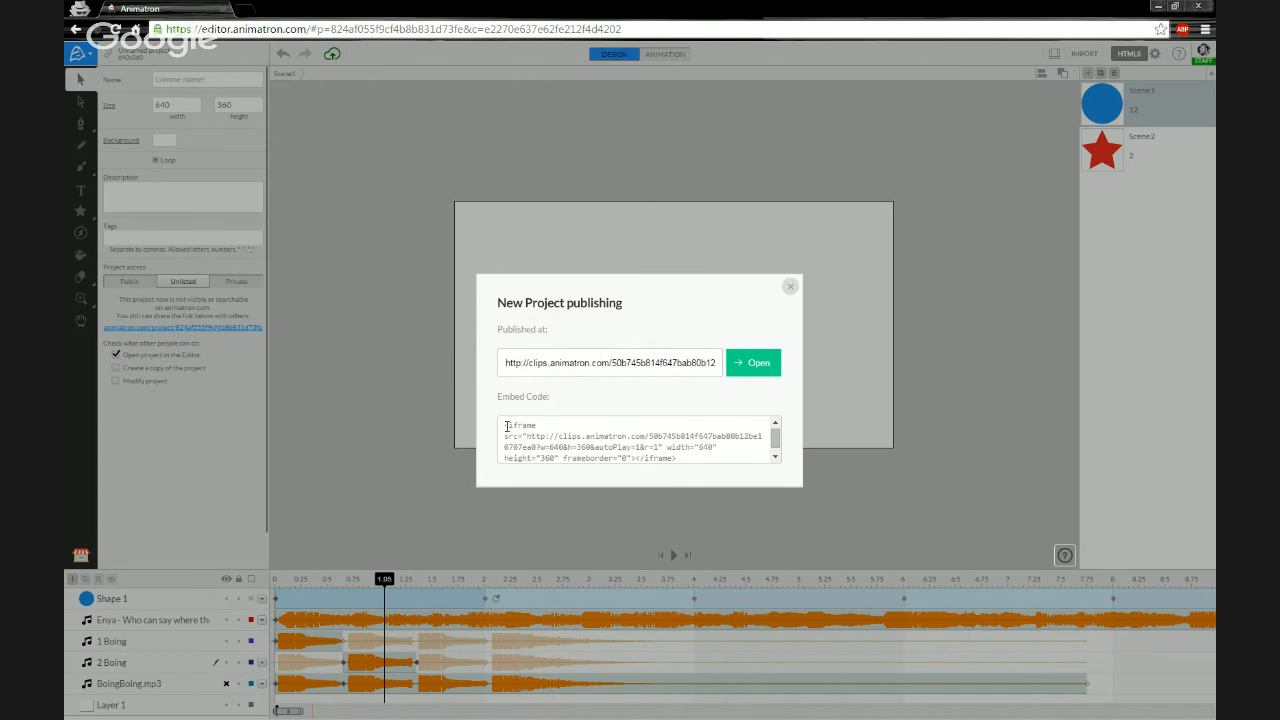
drag(505, 427, 714, 459)
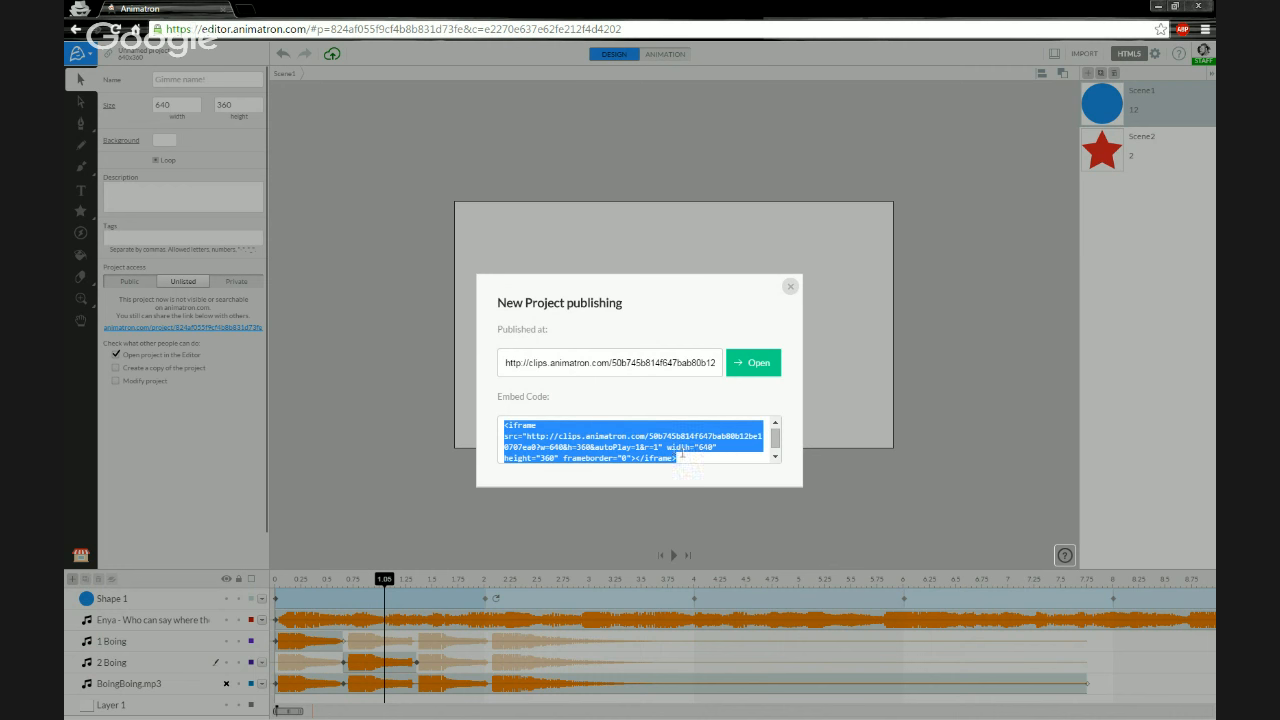
click(693, 462)
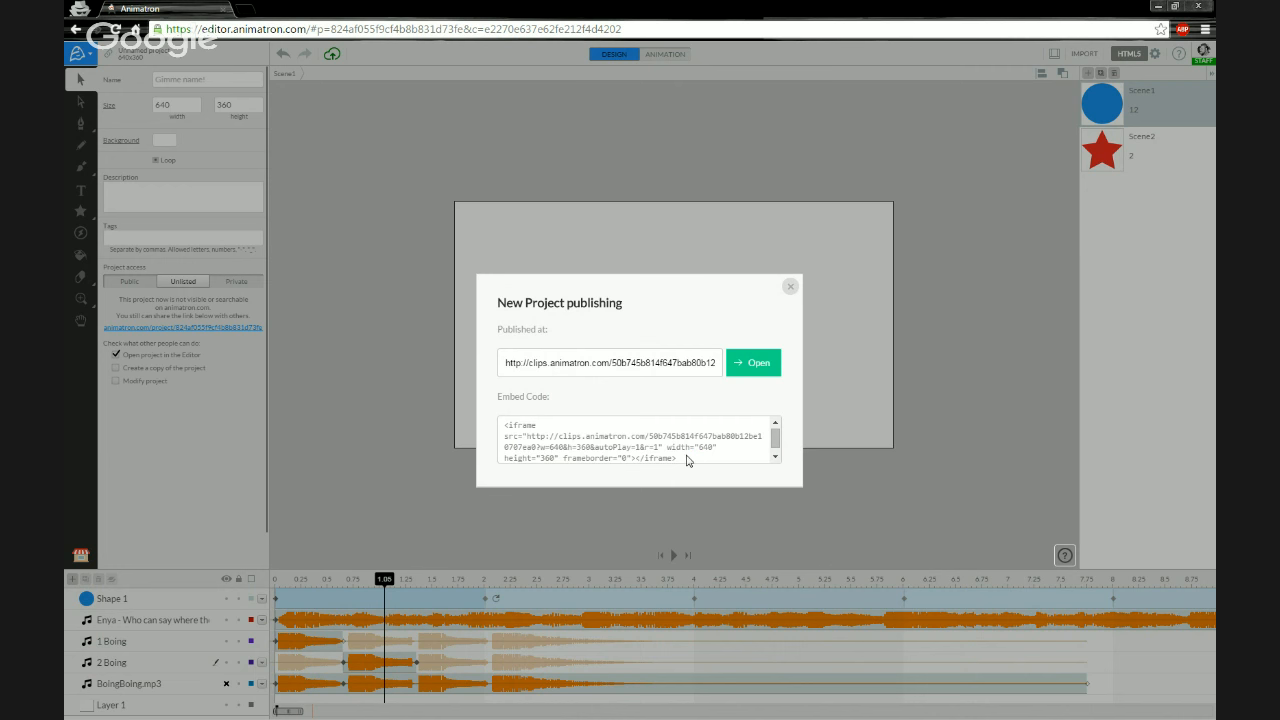
drag(686, 460, 559, 420)
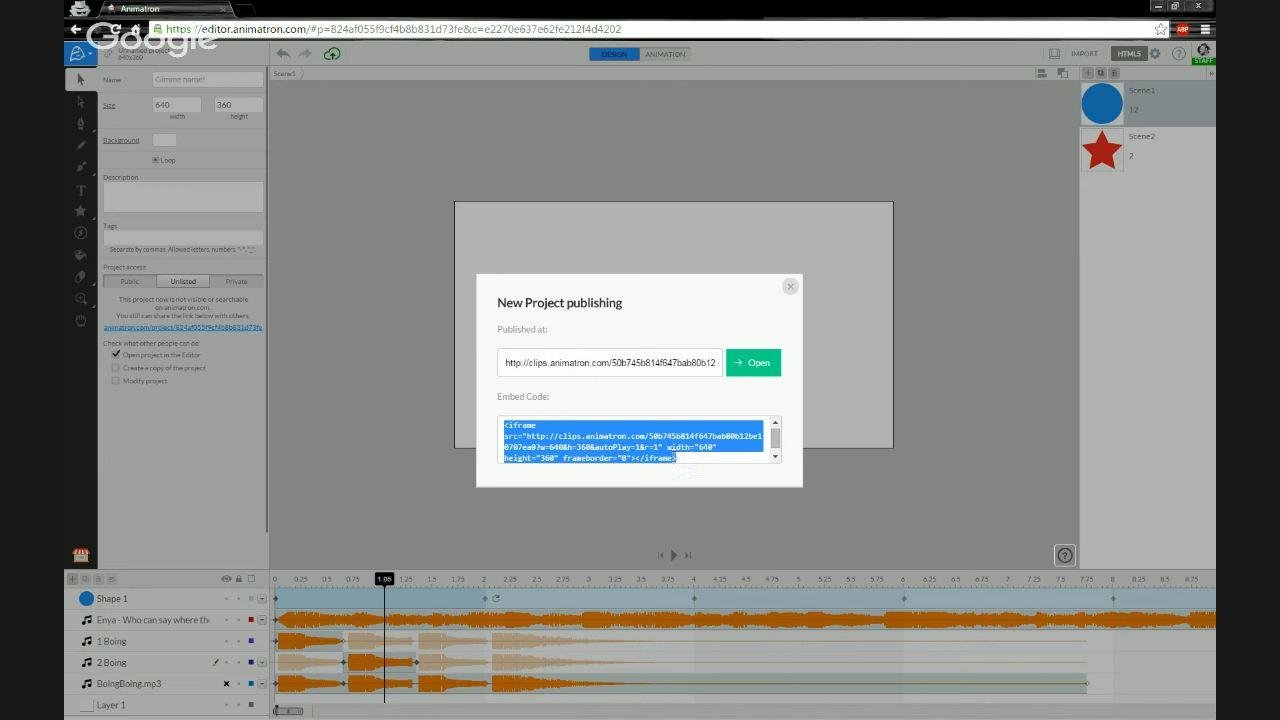
click(688, 463)
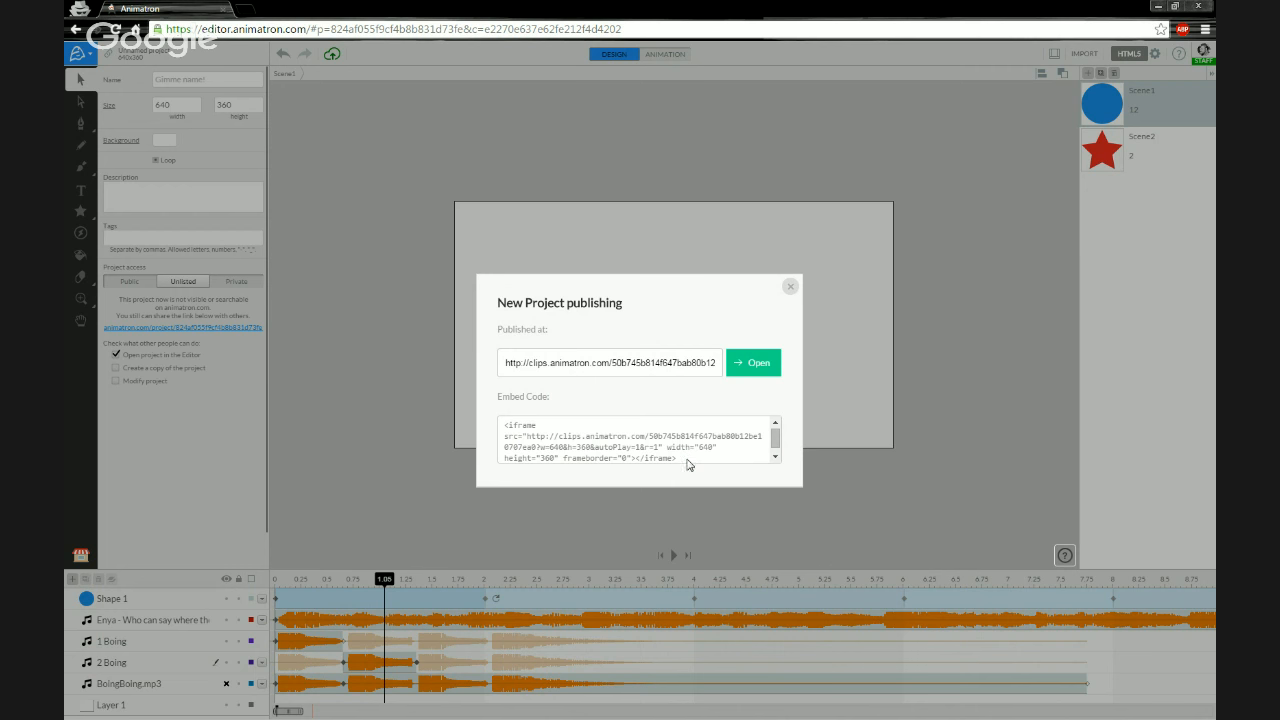
drag(775, 438, 776, 448)
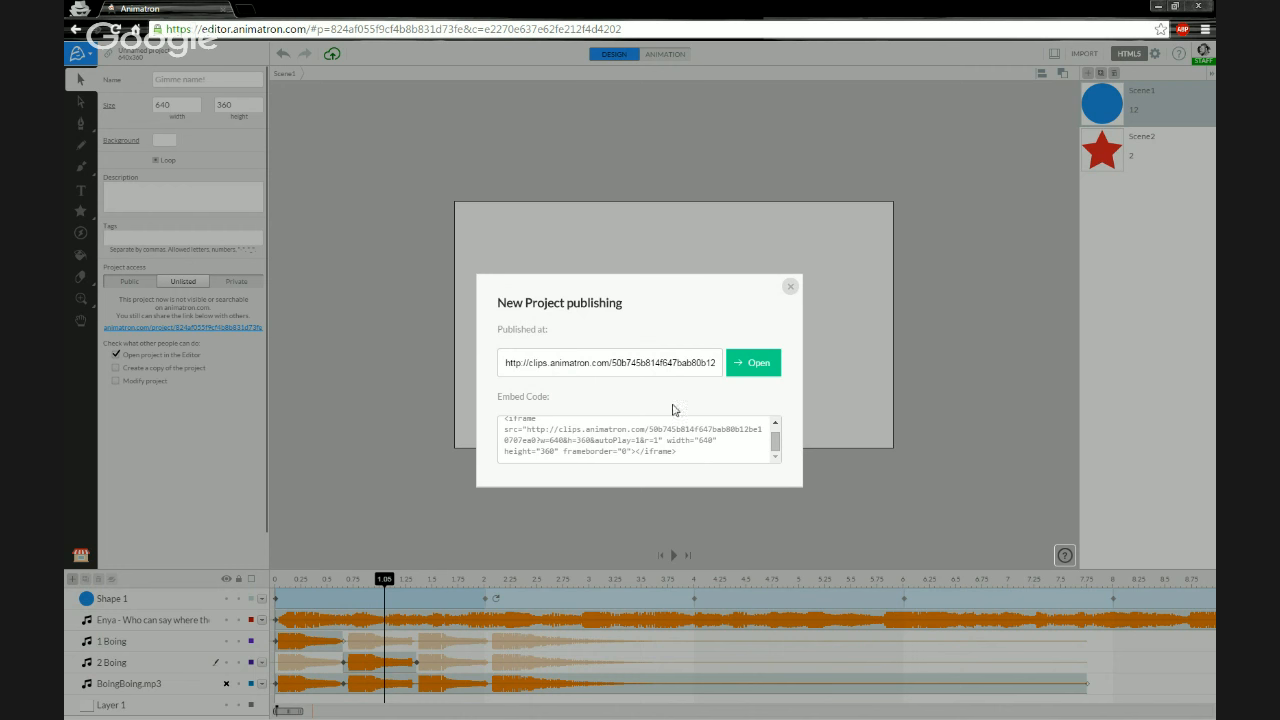
- Copy the published clip URL and open it in a new browser tab
click(639, 366)
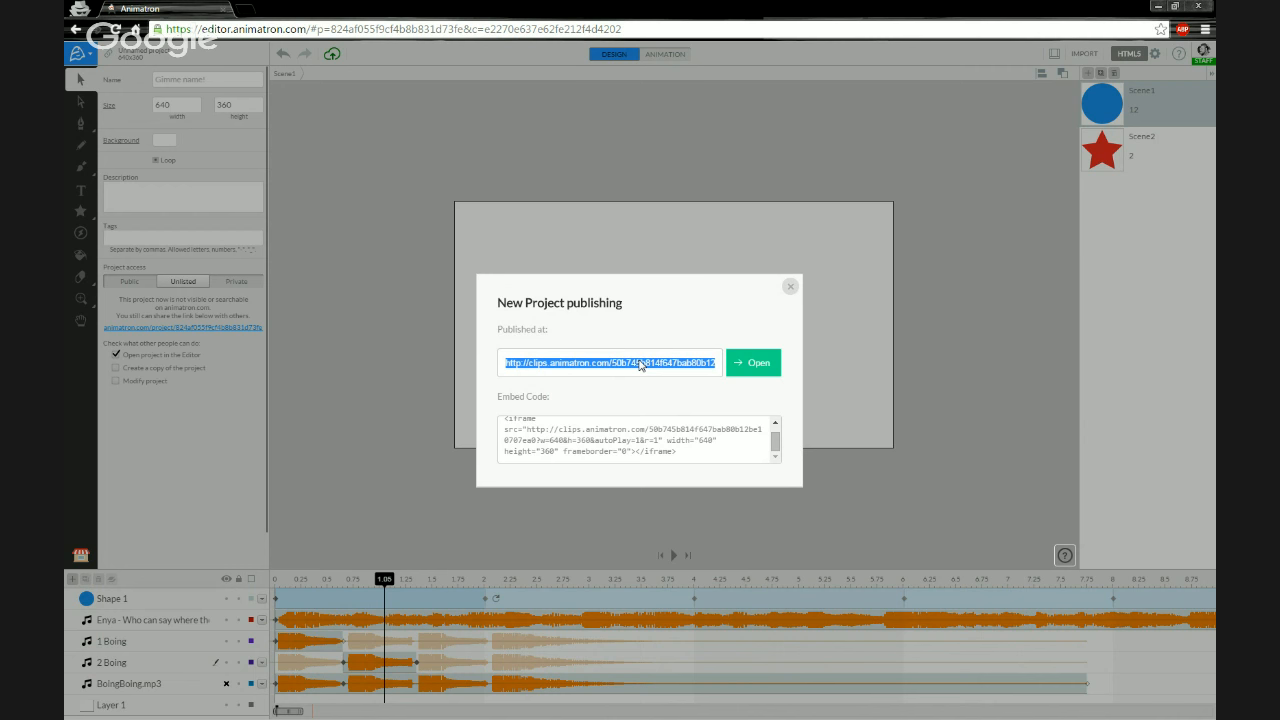
click(245, 14)
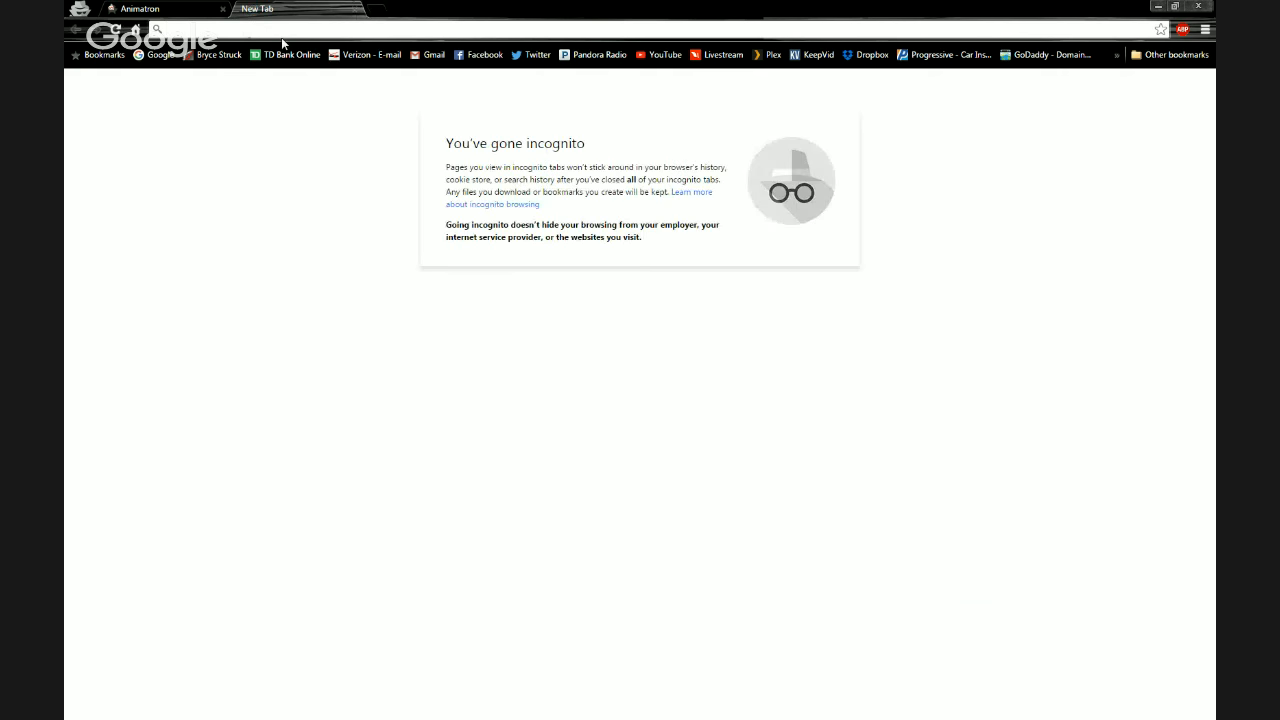
text(http://clips.animatron.com/50b745b814f647bab80b12be10707ea0)
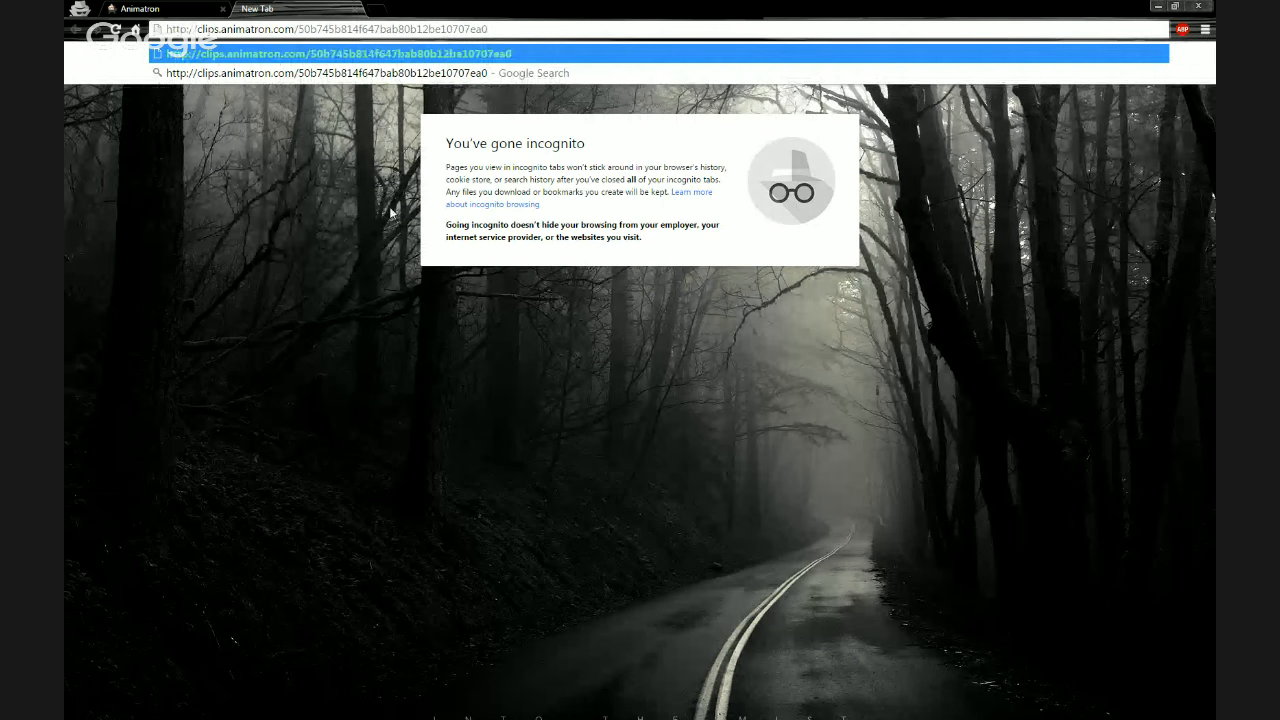
key(Return)
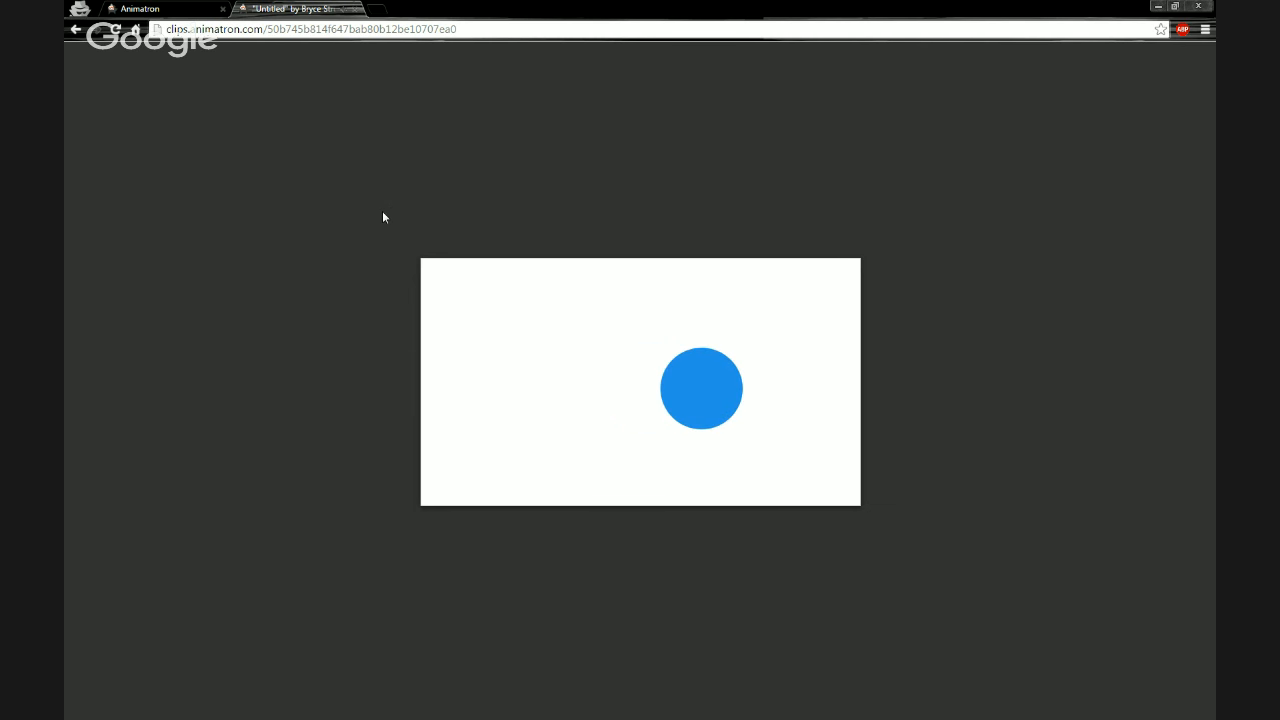
- Play the published clip in the browser and return to the editor tab
mouse_move(507, 350)
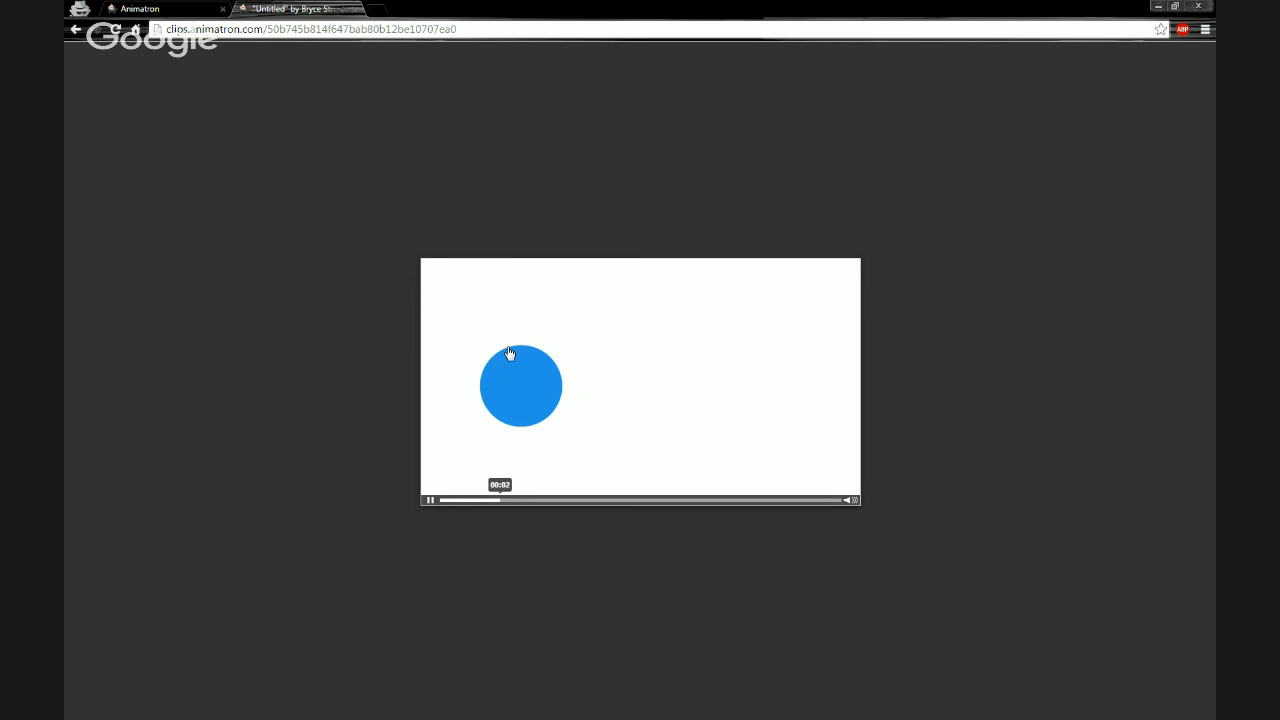
click(431, 503)
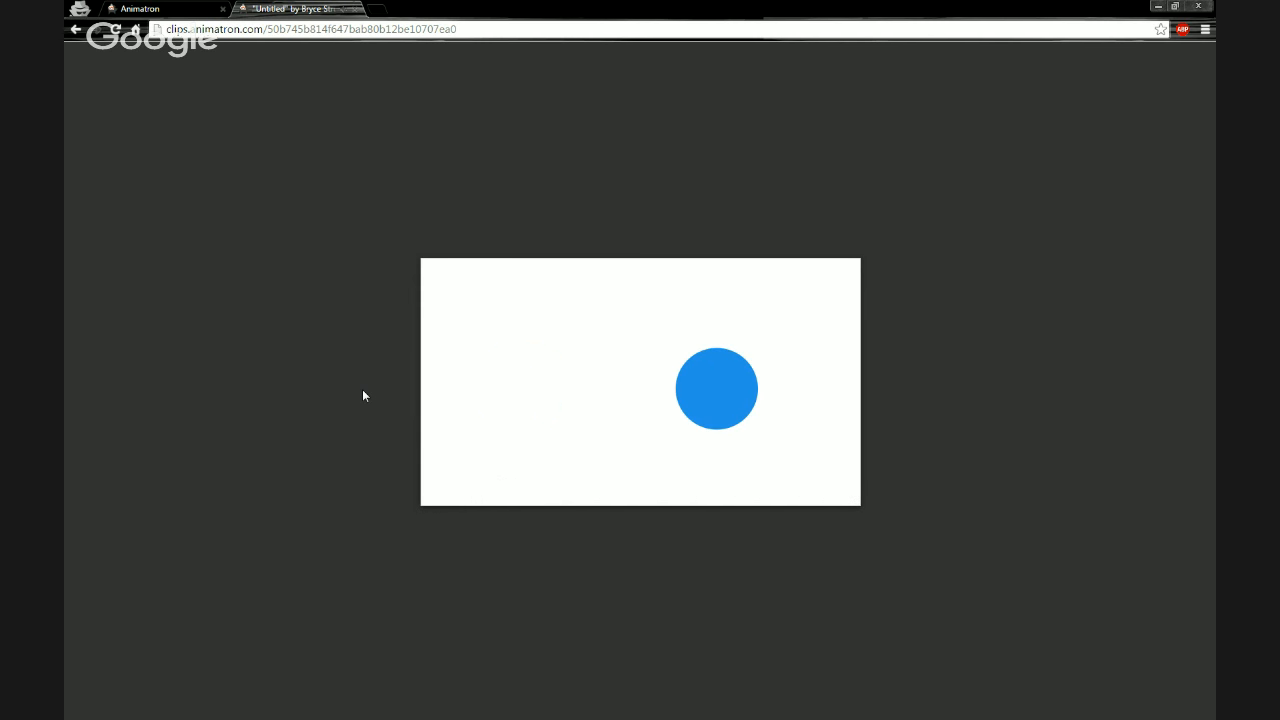
mouse_move(498, 375)
click(170, 10)
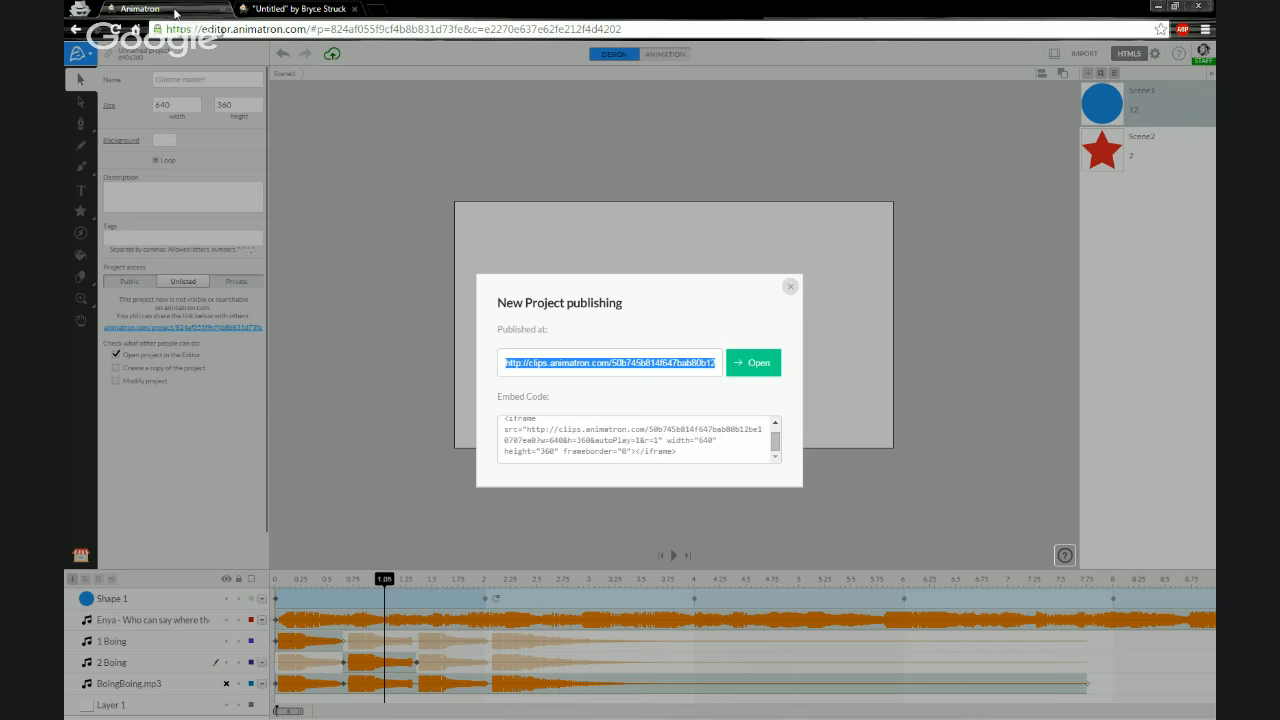
- Close the publishing dialog, move the Enya music clip to start at about 2 s, and preview the scene
click(790, 287)
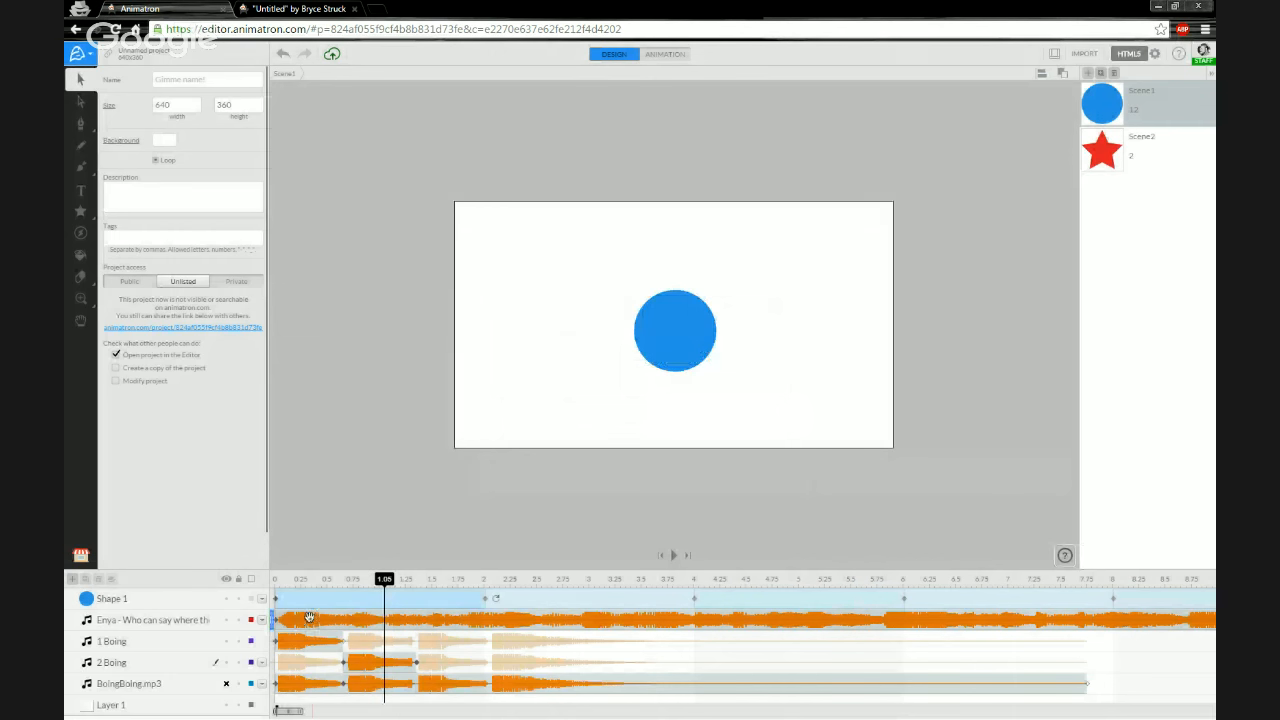
drag(290, 620, 340, 620)
click(338, 579)
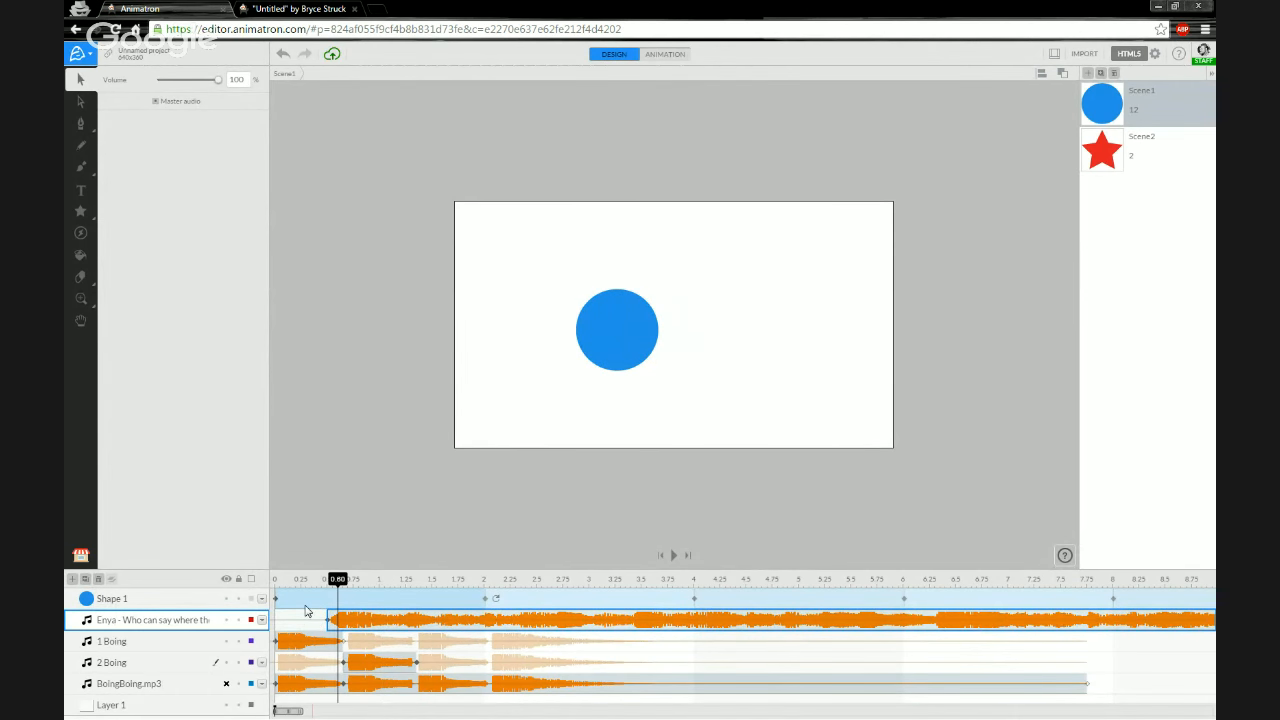
click(280, 580)
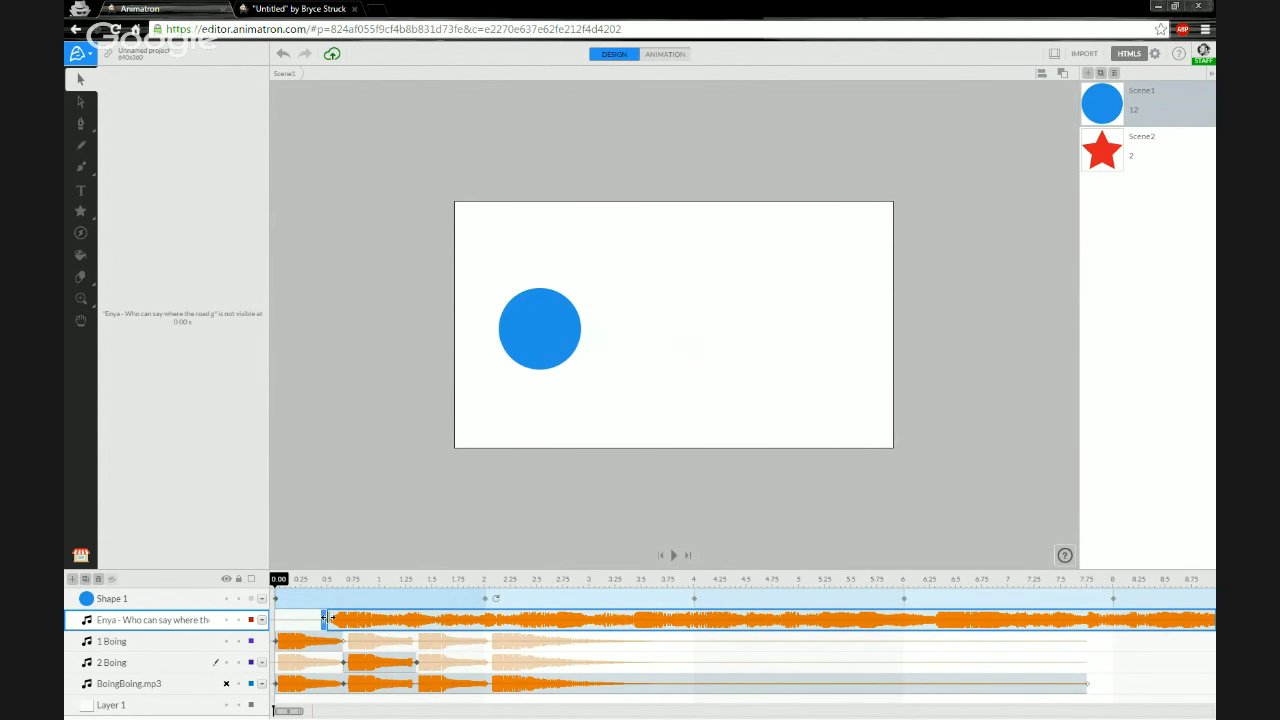
drag(330, 618, 393, 620)
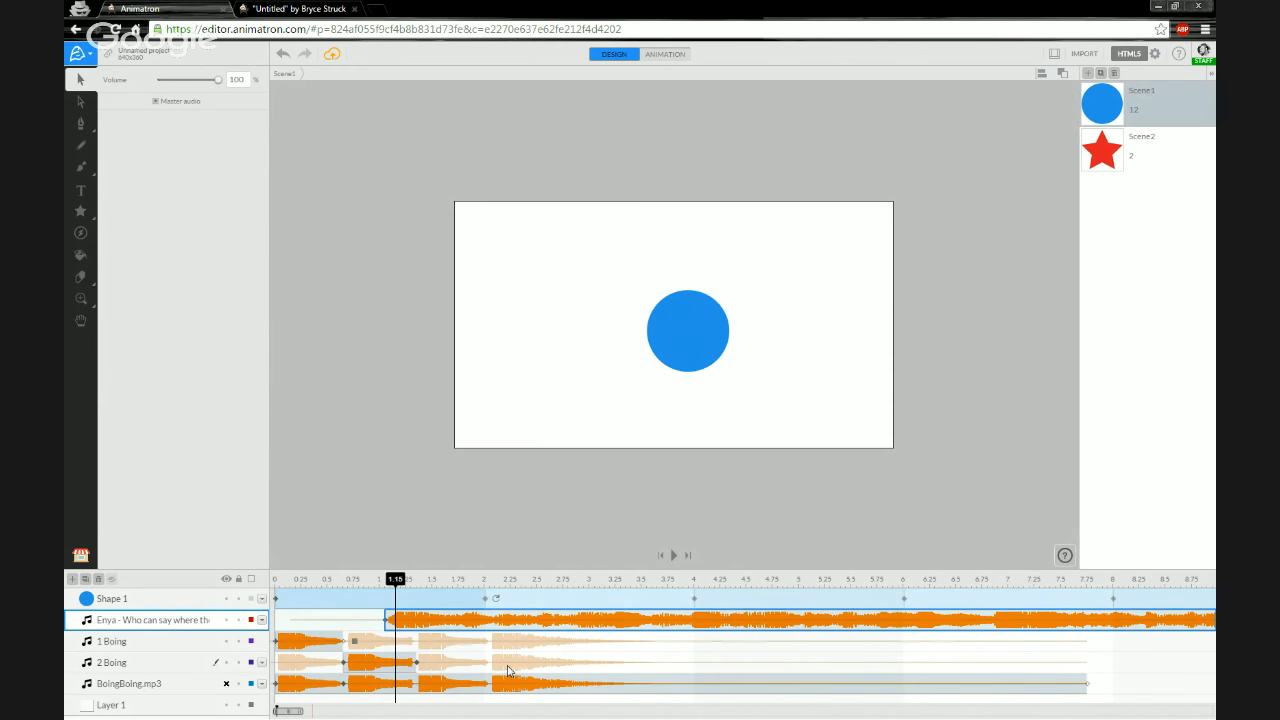
drag(301, 711, 315, 711)
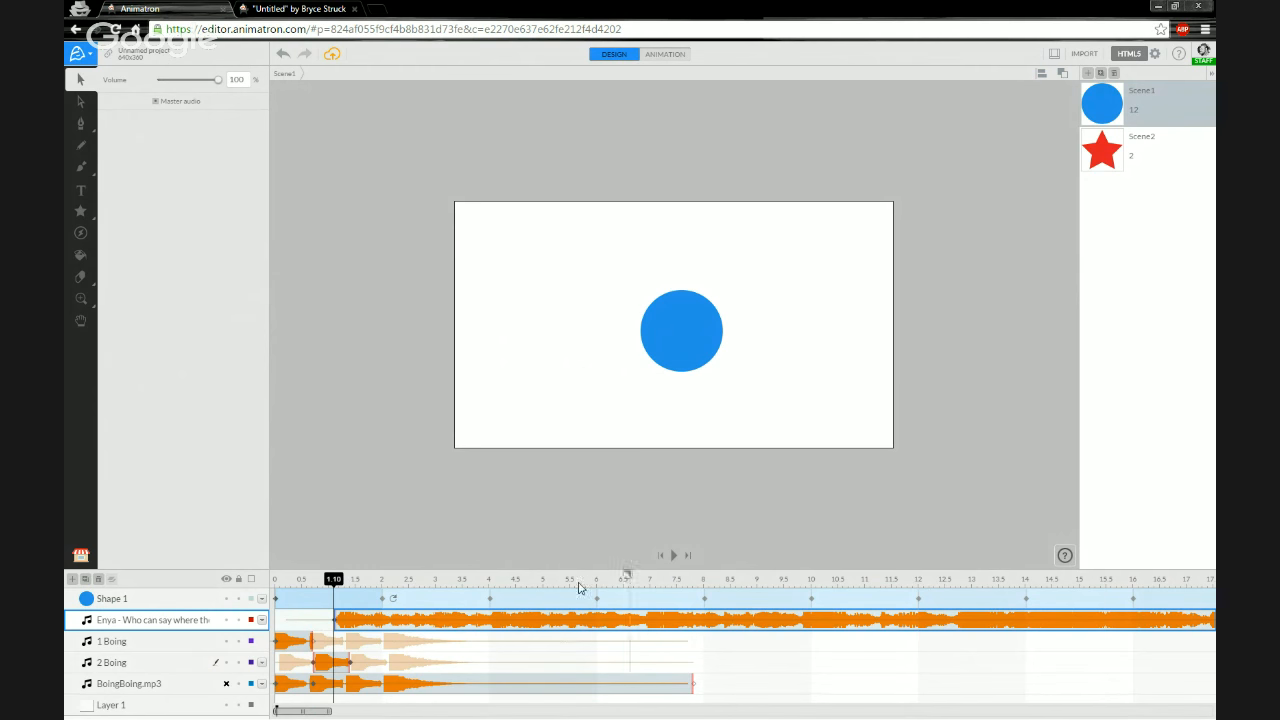
drag(490, 587, 489, 584)
drag(301, 712, 276, 712)
drag(365, 624, 419, 624)
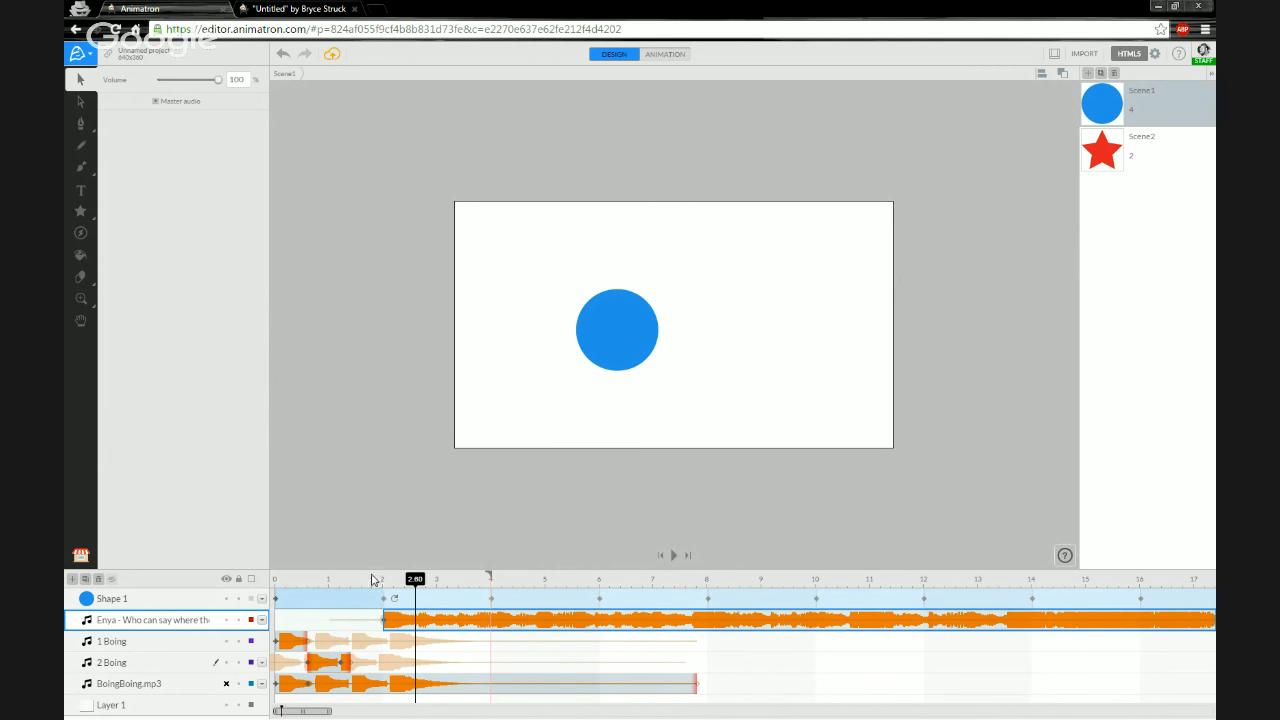
click(373, 580)
drag(375, 583, 276, 582)
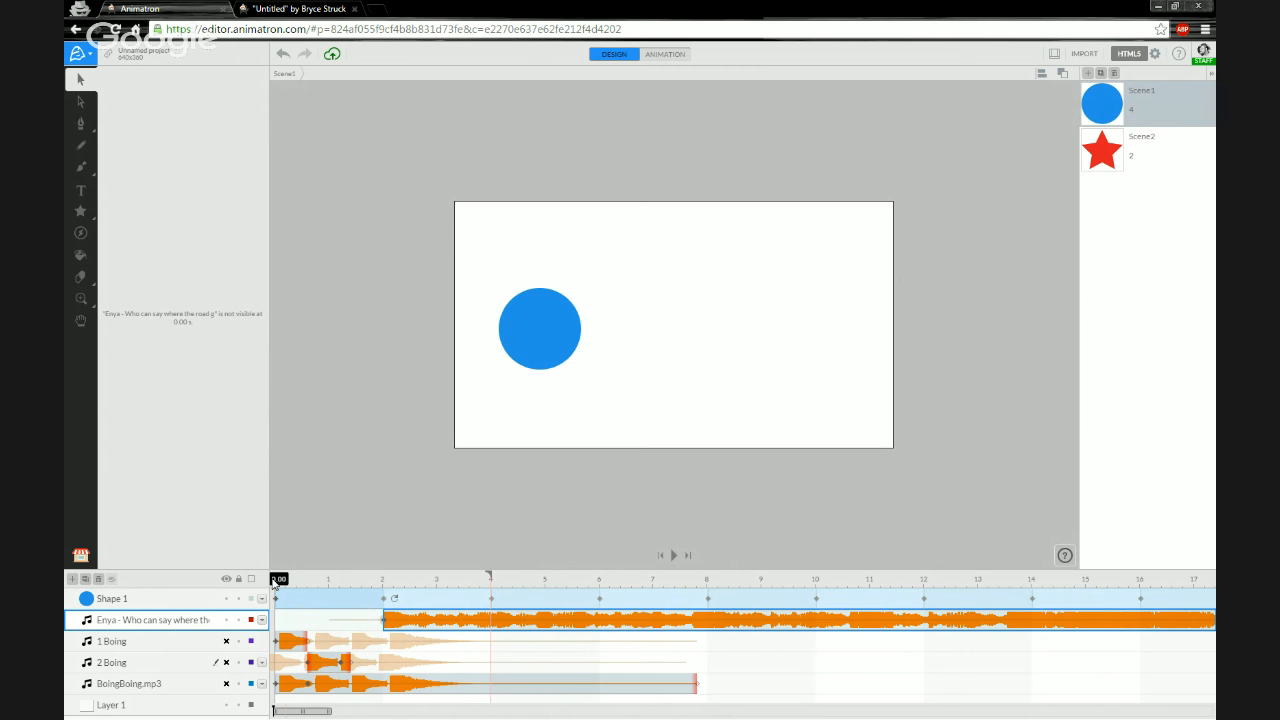
key(space)
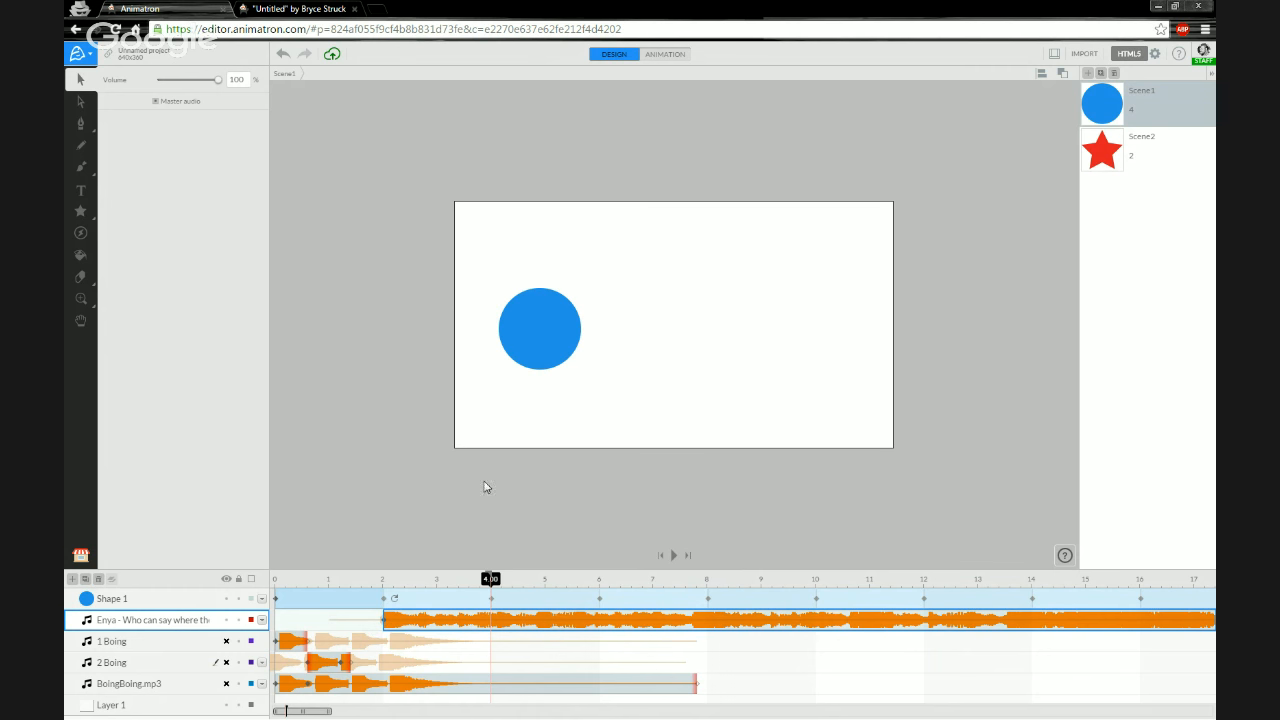
- Republish the project as HTML5 and open the new published clip
click(1128, 55)
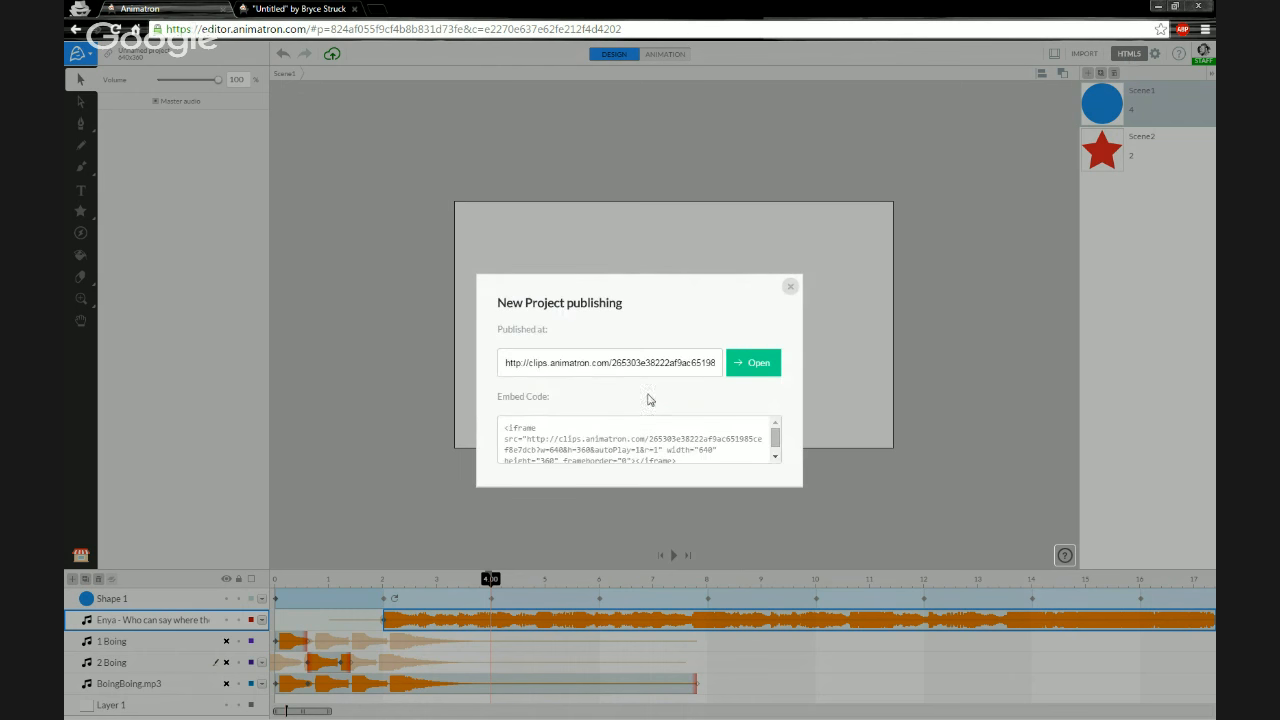
click(757, 363)
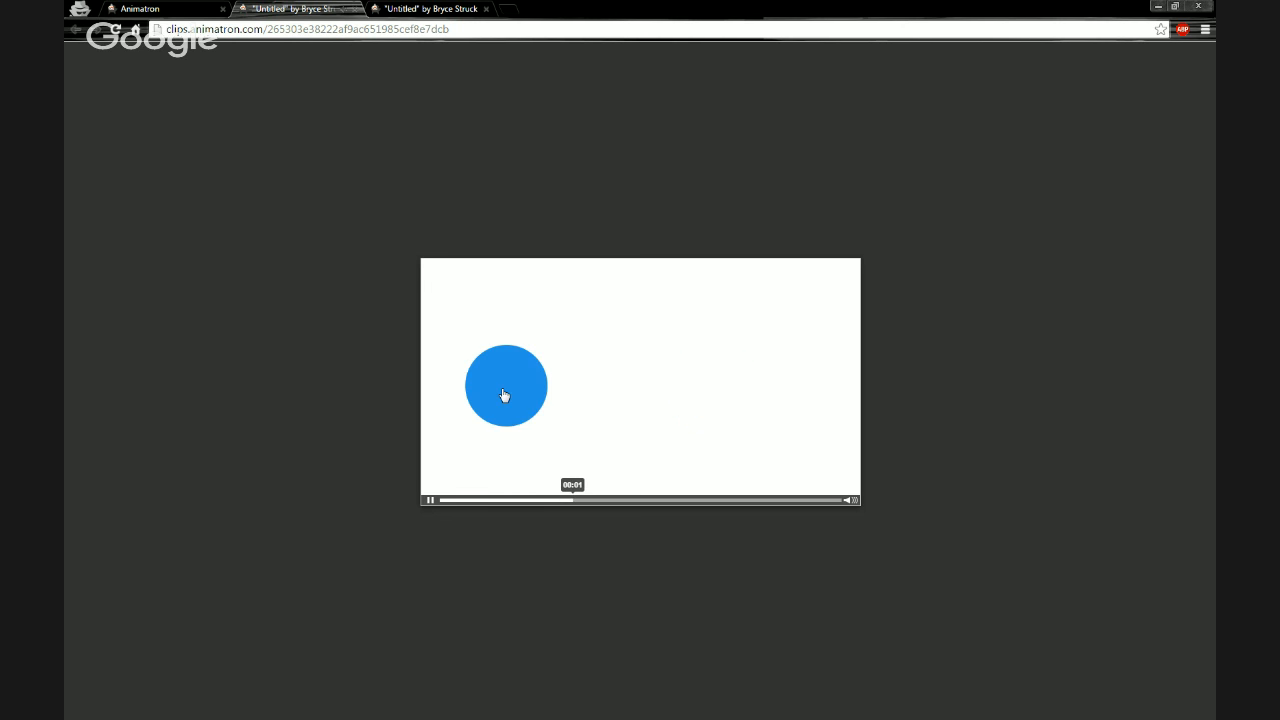
- Close the published clip tabs and the publishing dialog
click(355, 11)
click(355, 12)
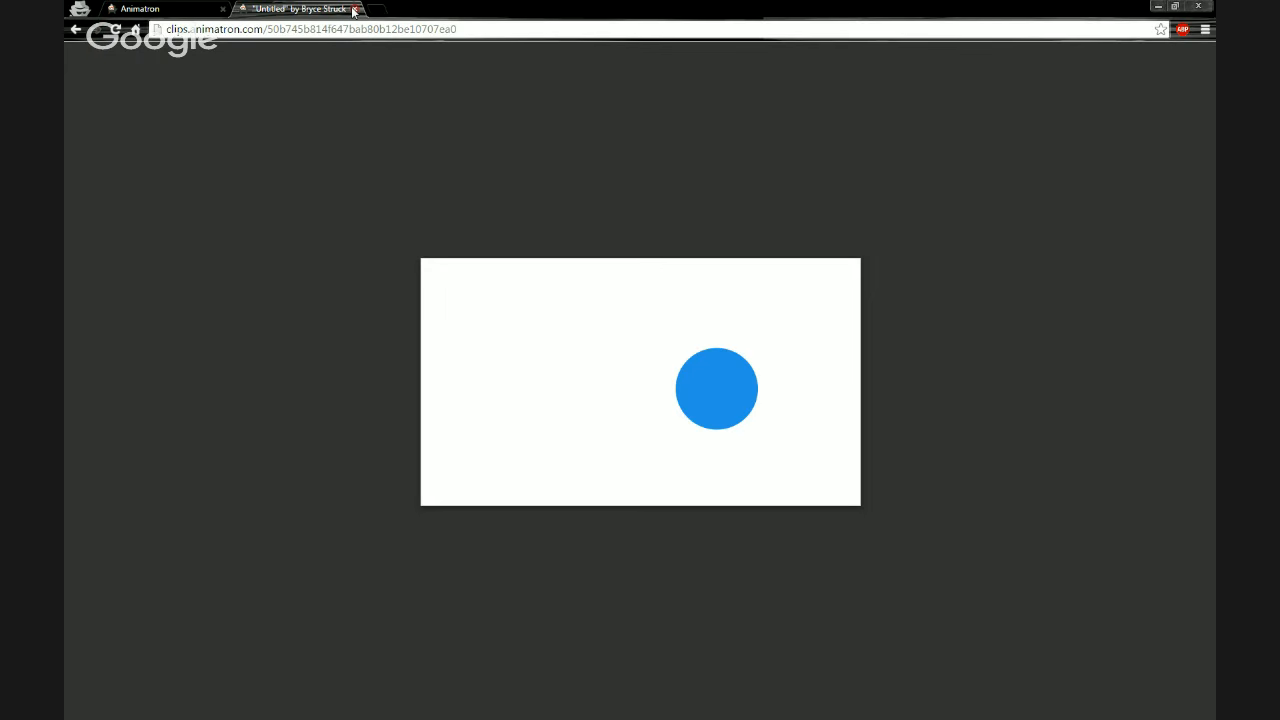
click(355, 11)
click(790, 287)
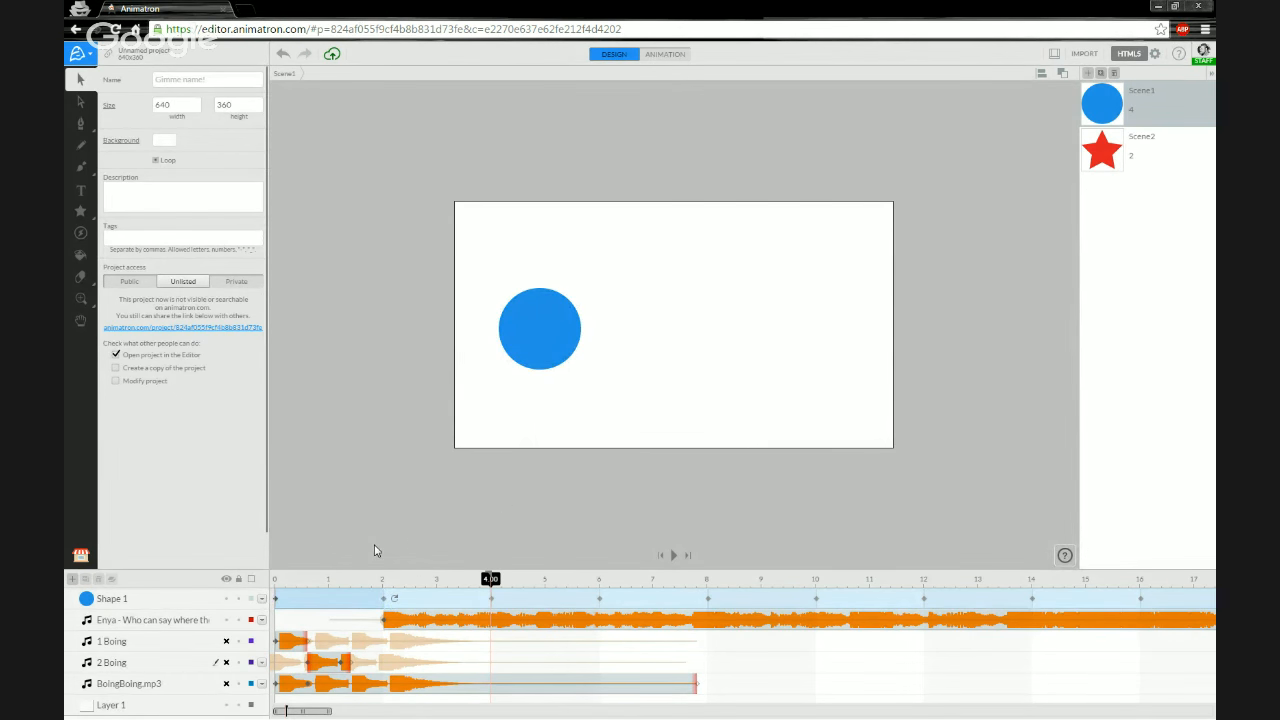
- Set the Shape 1 animation to loop 2 times at its end
drag(332, 713, 296, 711)
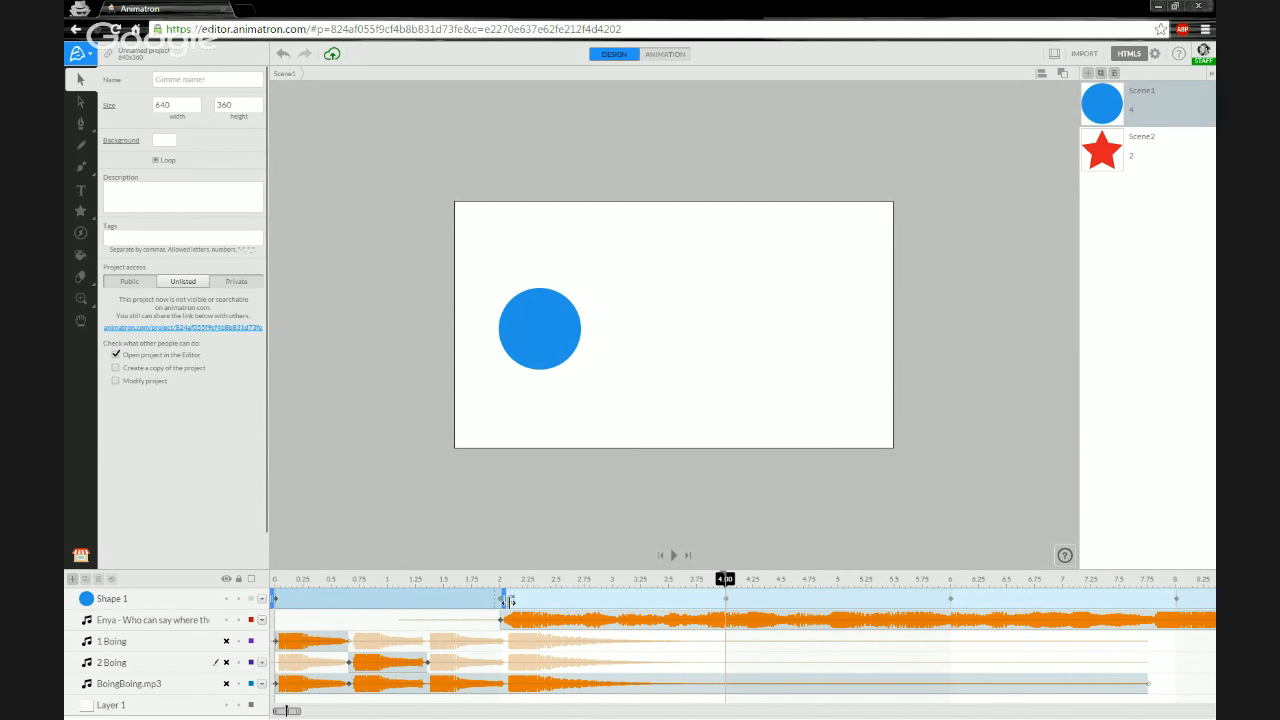
click(530, 627)
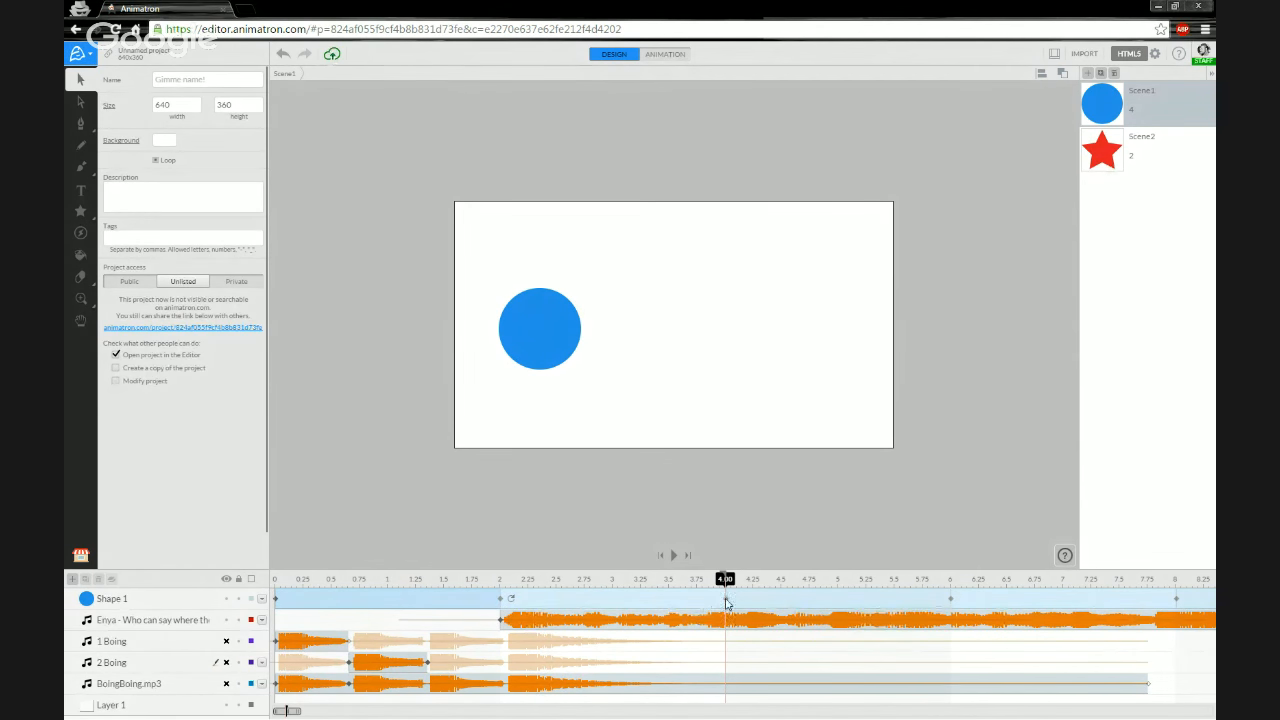
click(512, 601)
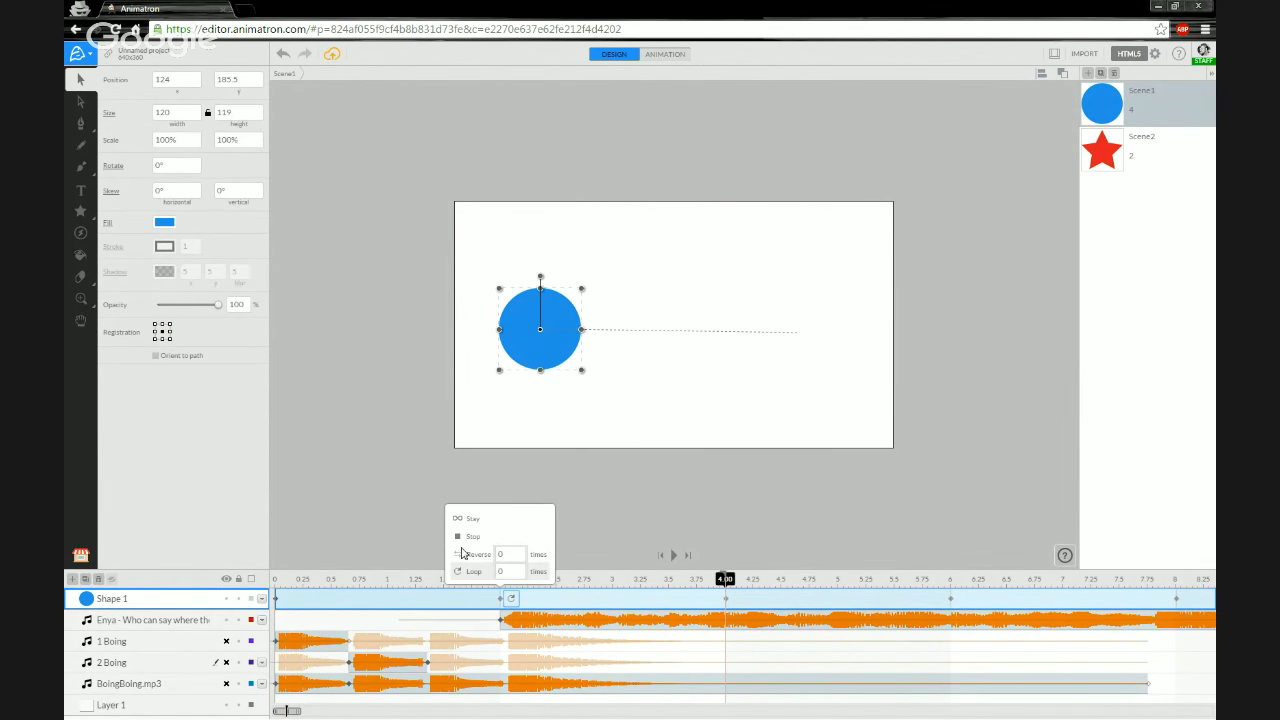
click(509, 572)
key(Return)
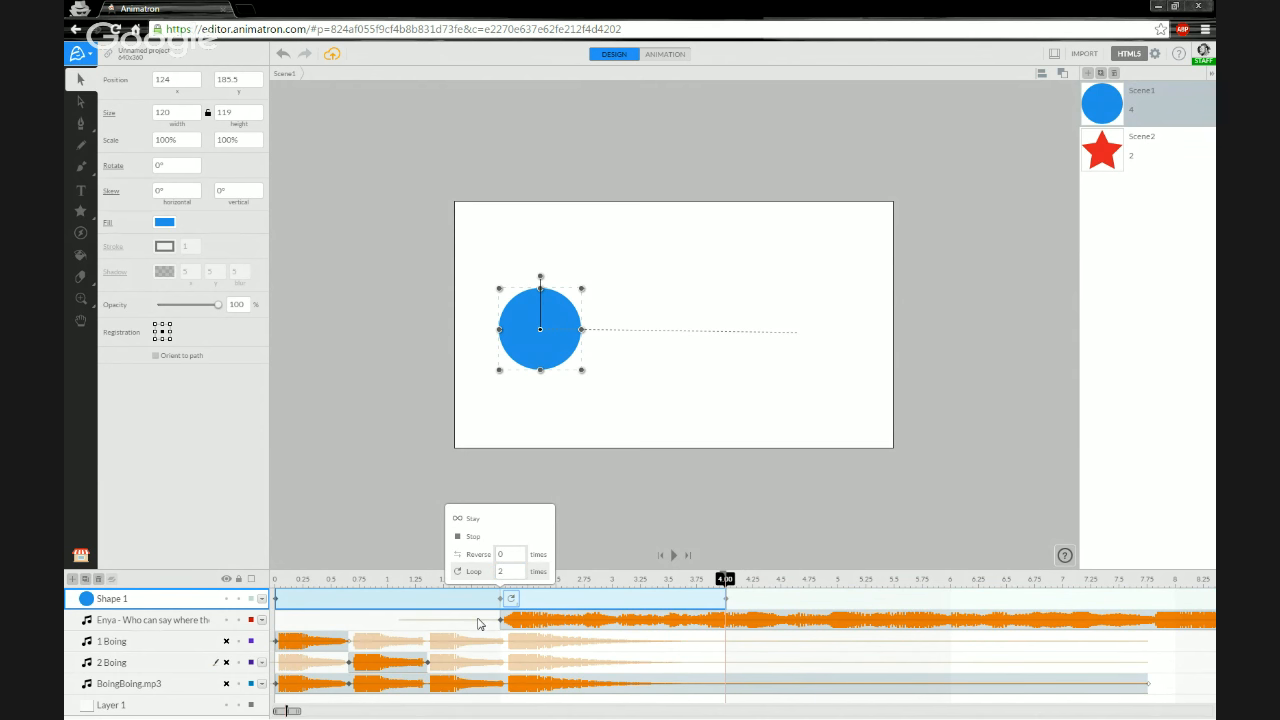
click(565, 624)
click(560, 624)
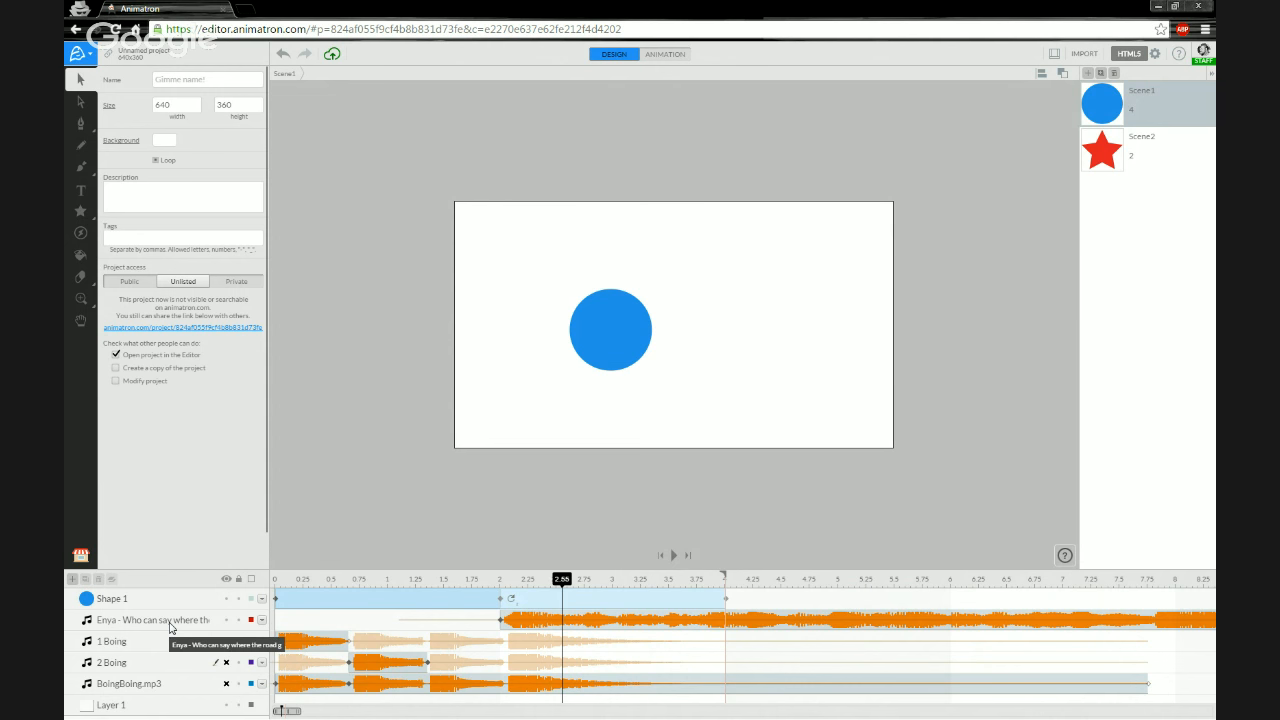
click(518, 624)
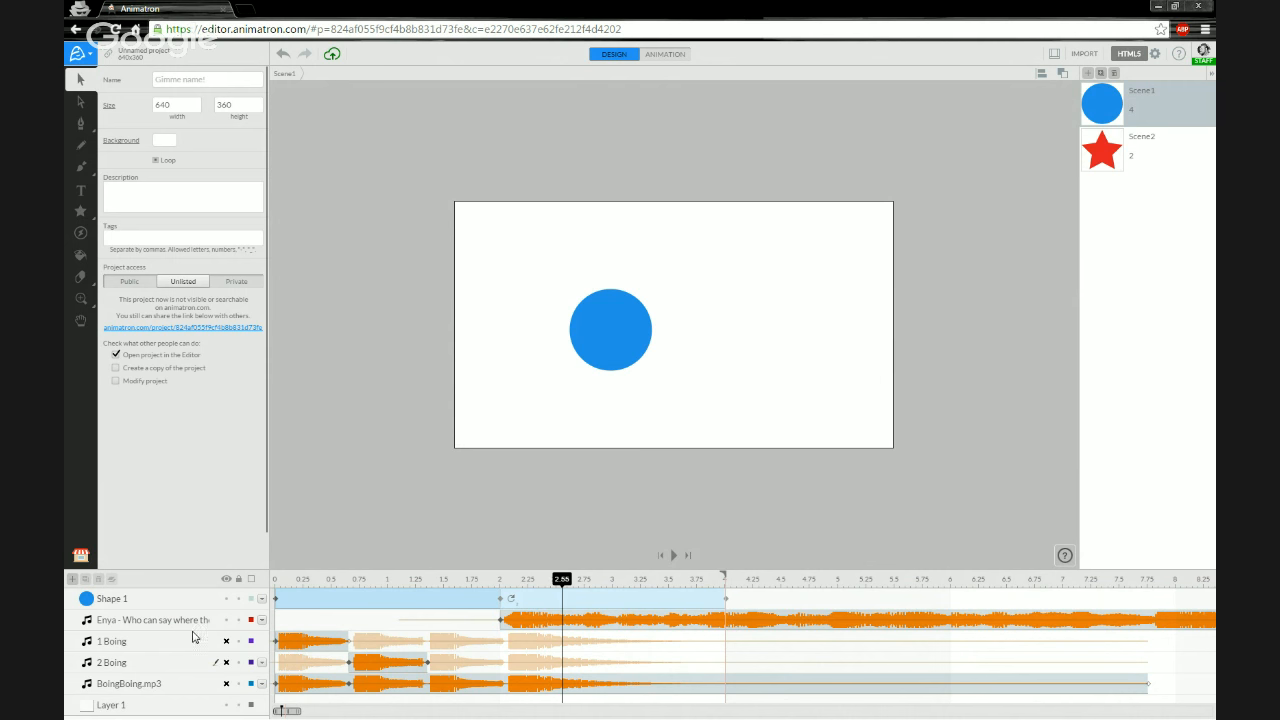
- Move the 2 Boing clip to start at about 1 s and the 1 Boing clip to about 0.35 s
click(150, 686)
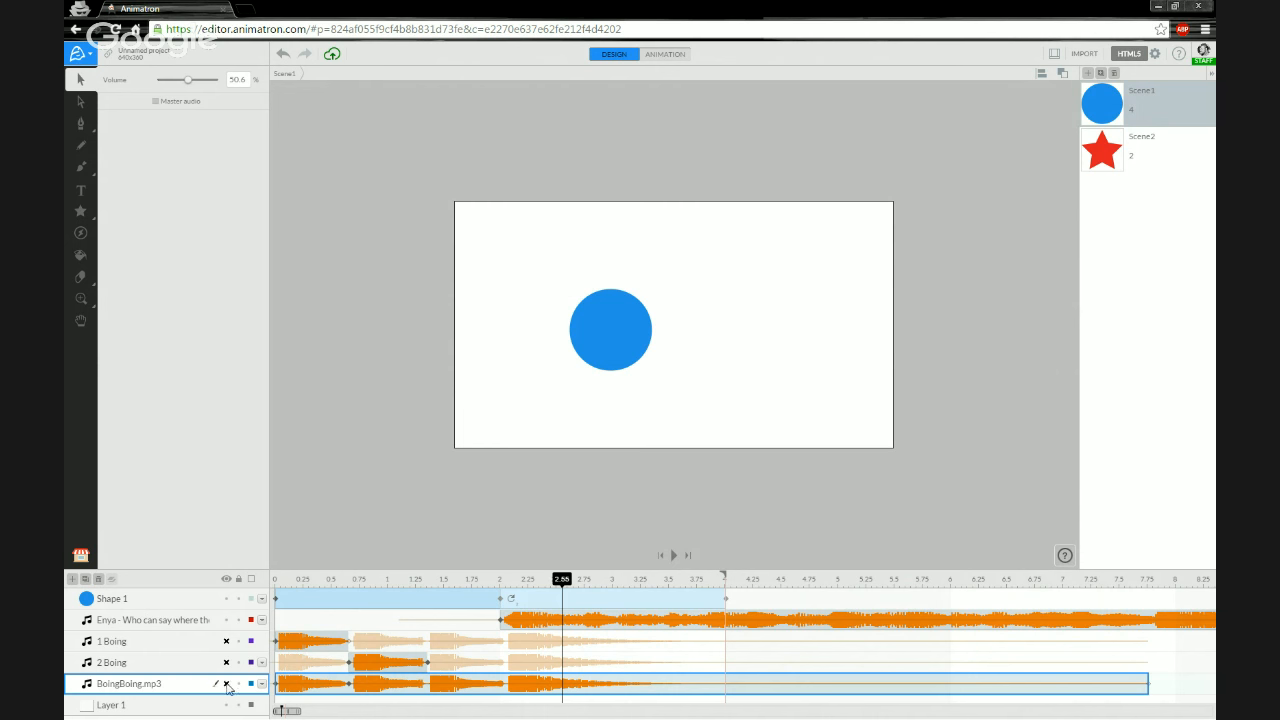
drag(383, 664, 421, 667)
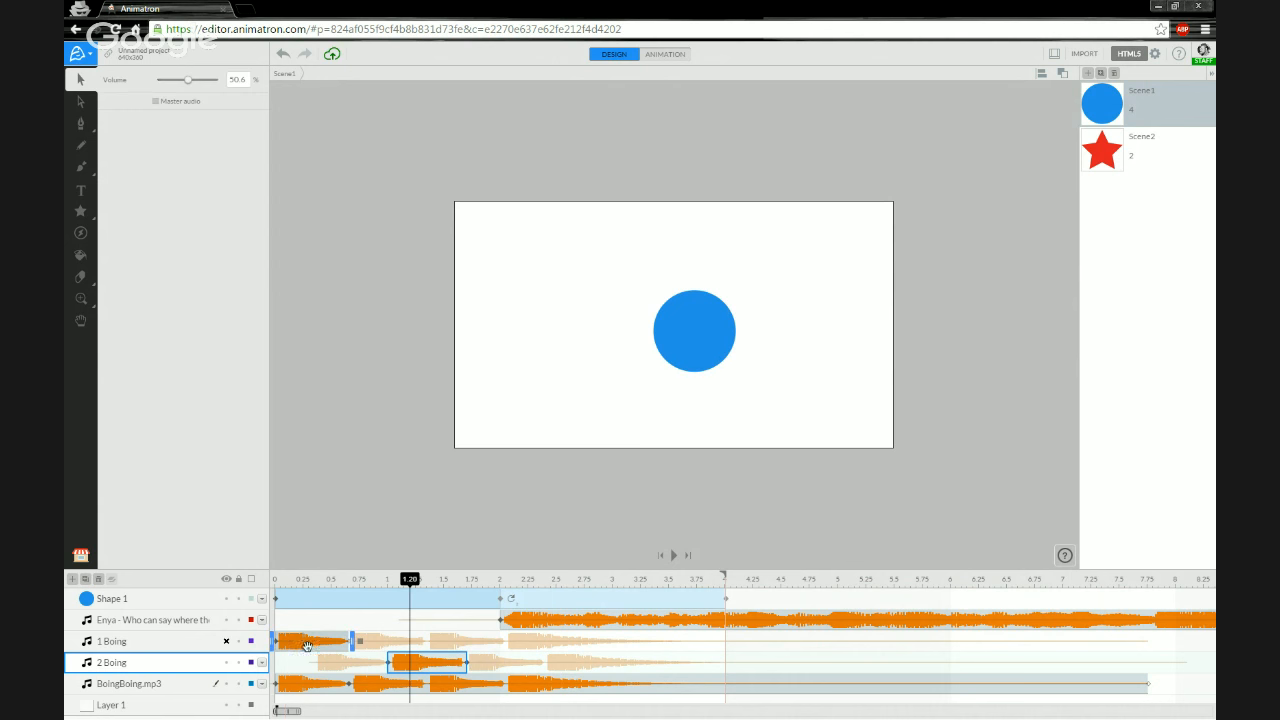
drag(310, 647, 352, 645)
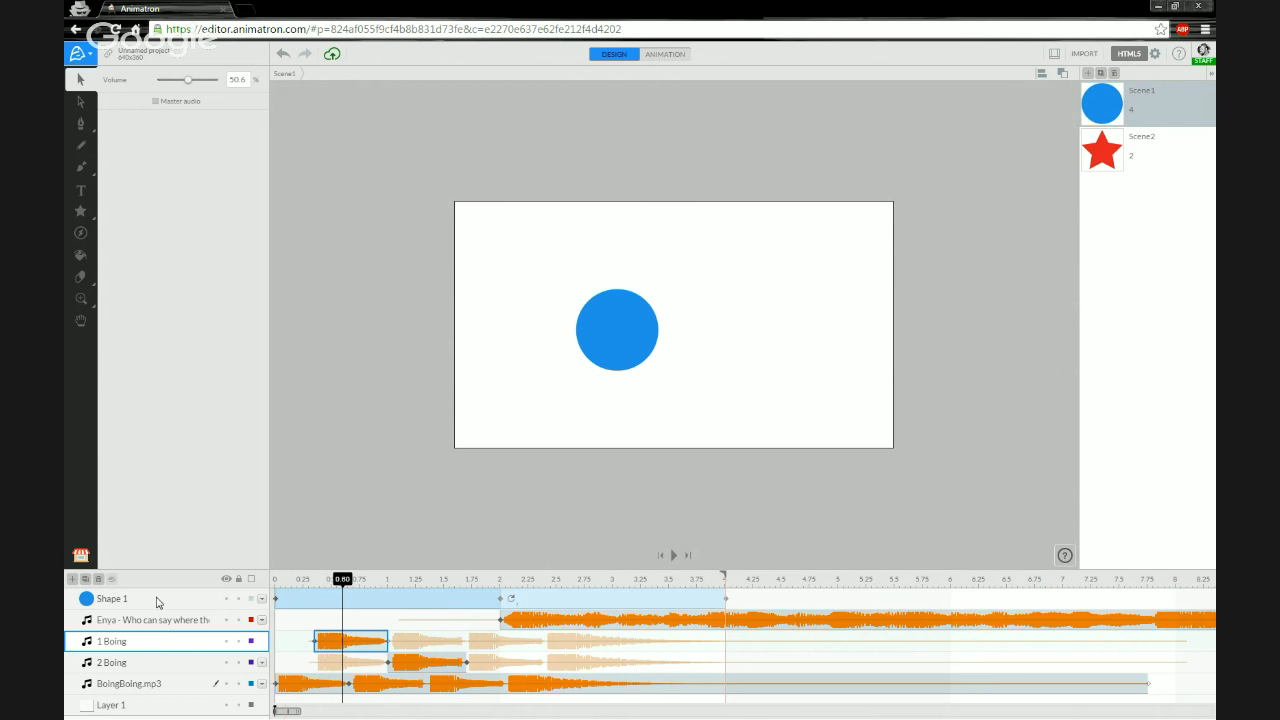
- Group the Shape 1 layer together with all three sound layers and the Enya music layer
click(169, 603)
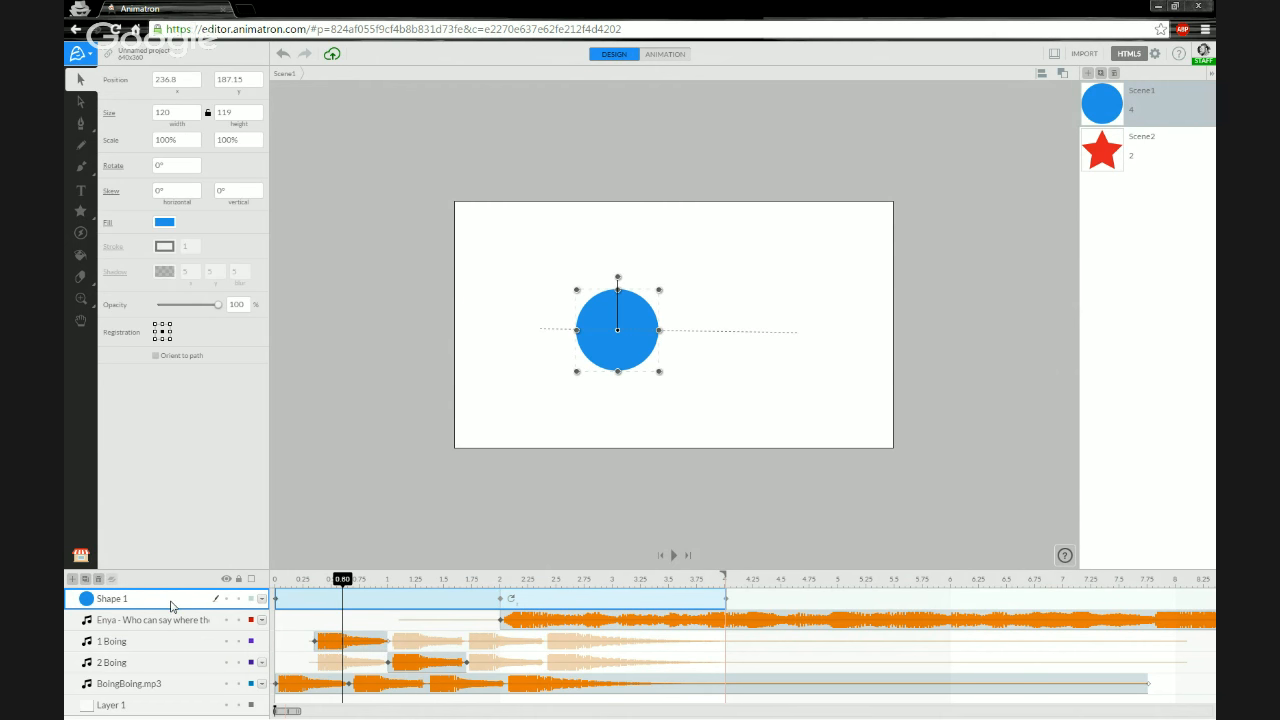
shift+click(171, 614)
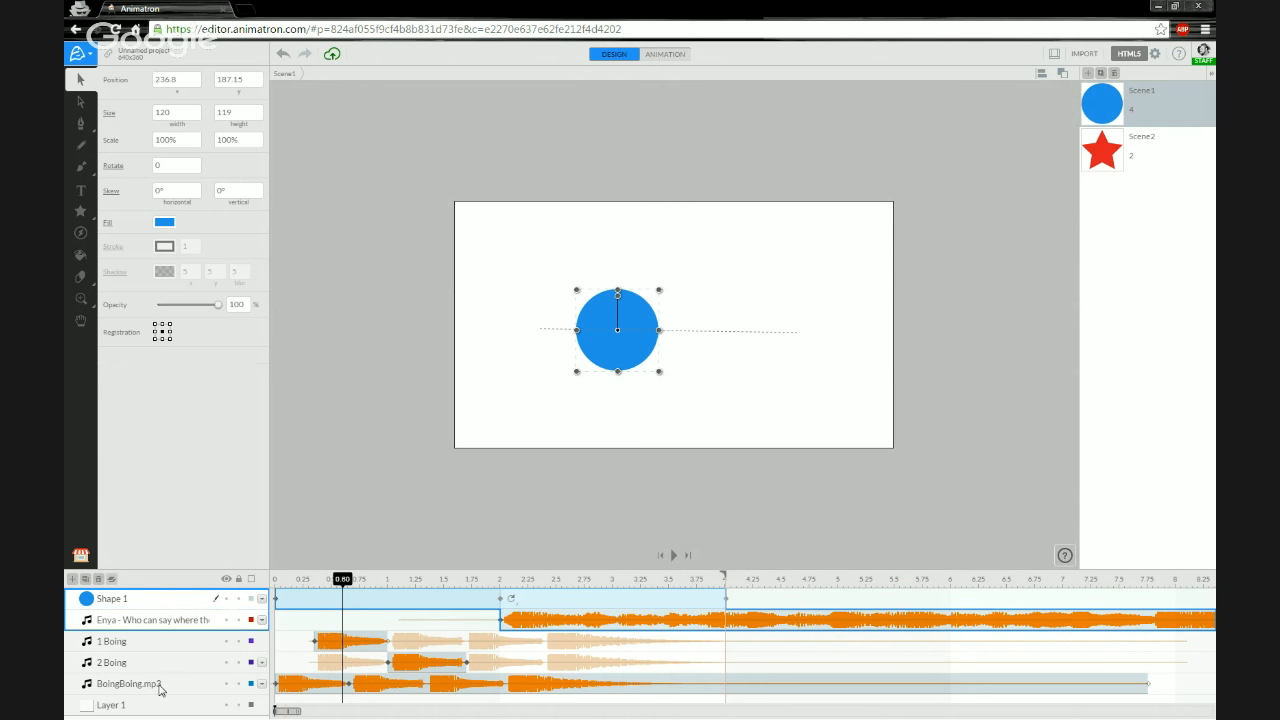
shift+click(168, 688)
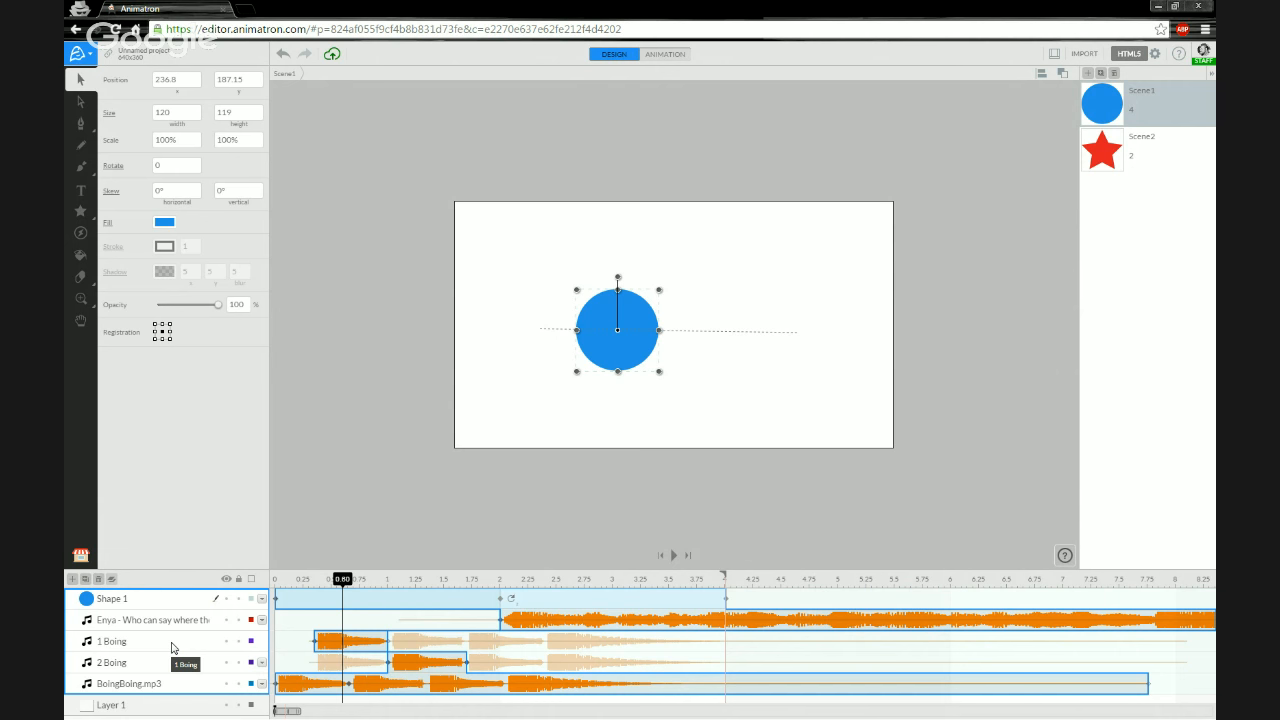
right_click(168, 605)
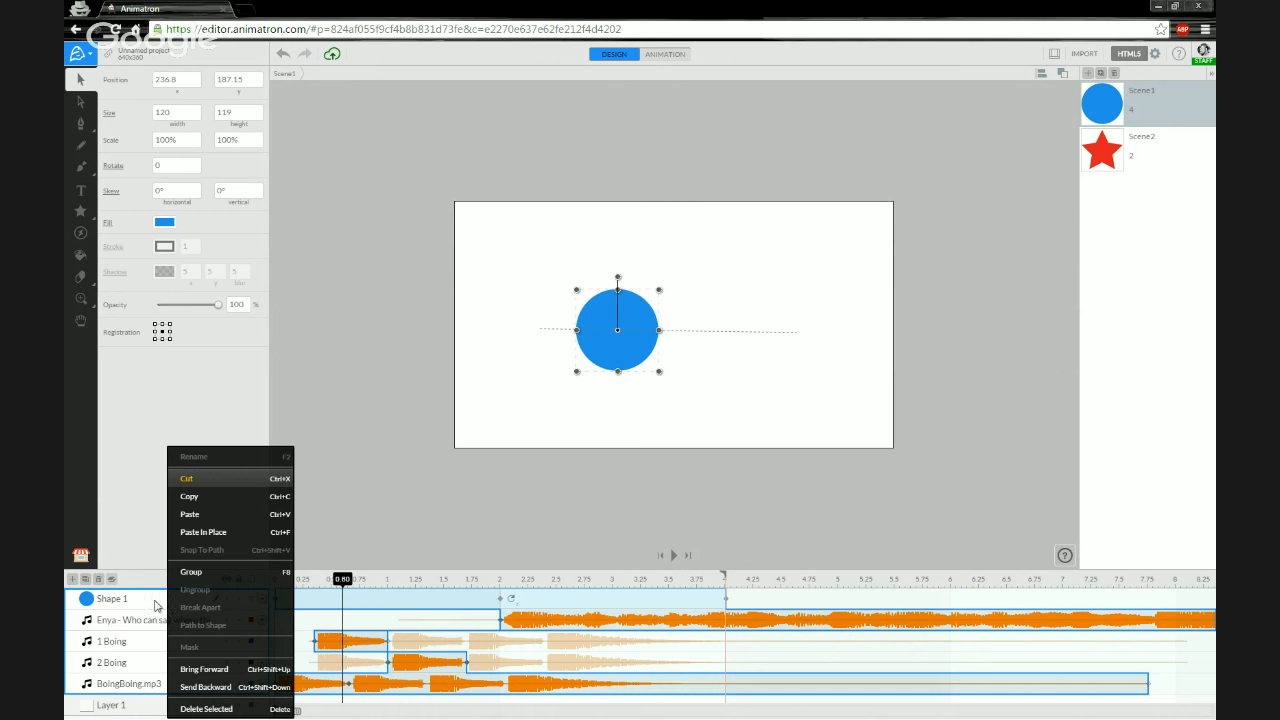
click(200, 578)
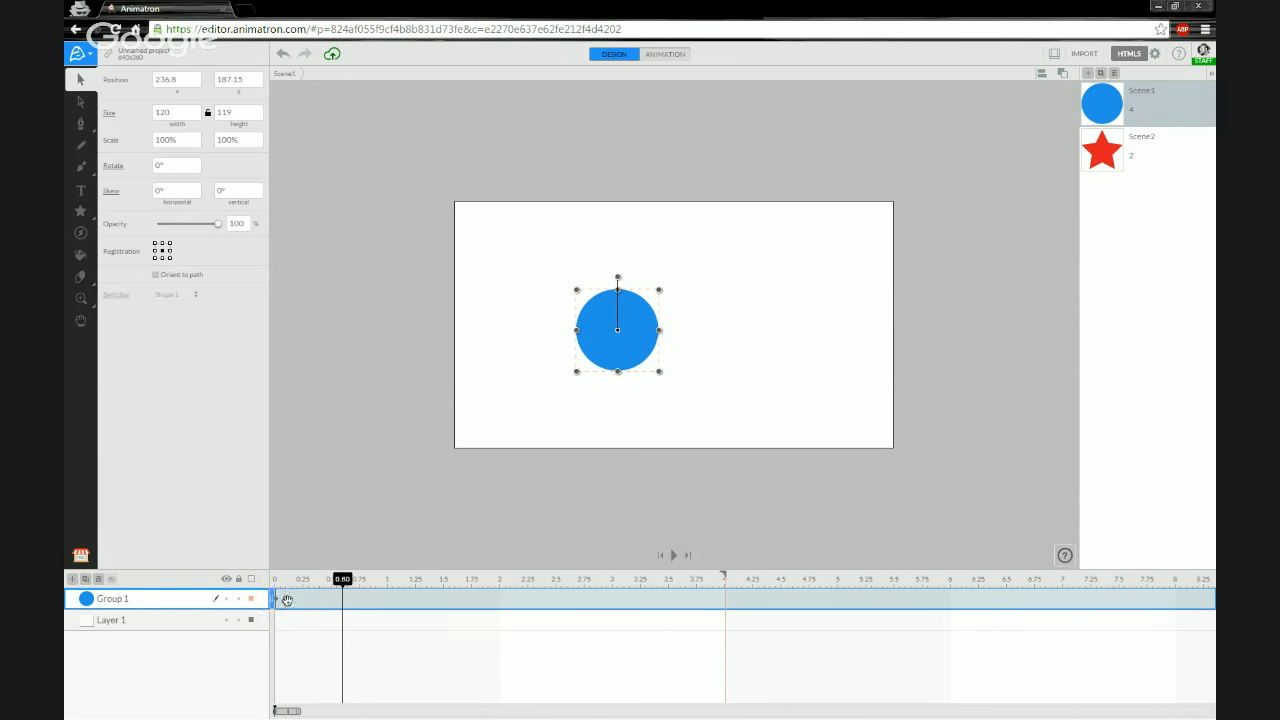
- Rename the new group Blue Audio Circle Group
drag(342, 580, 274, 588)
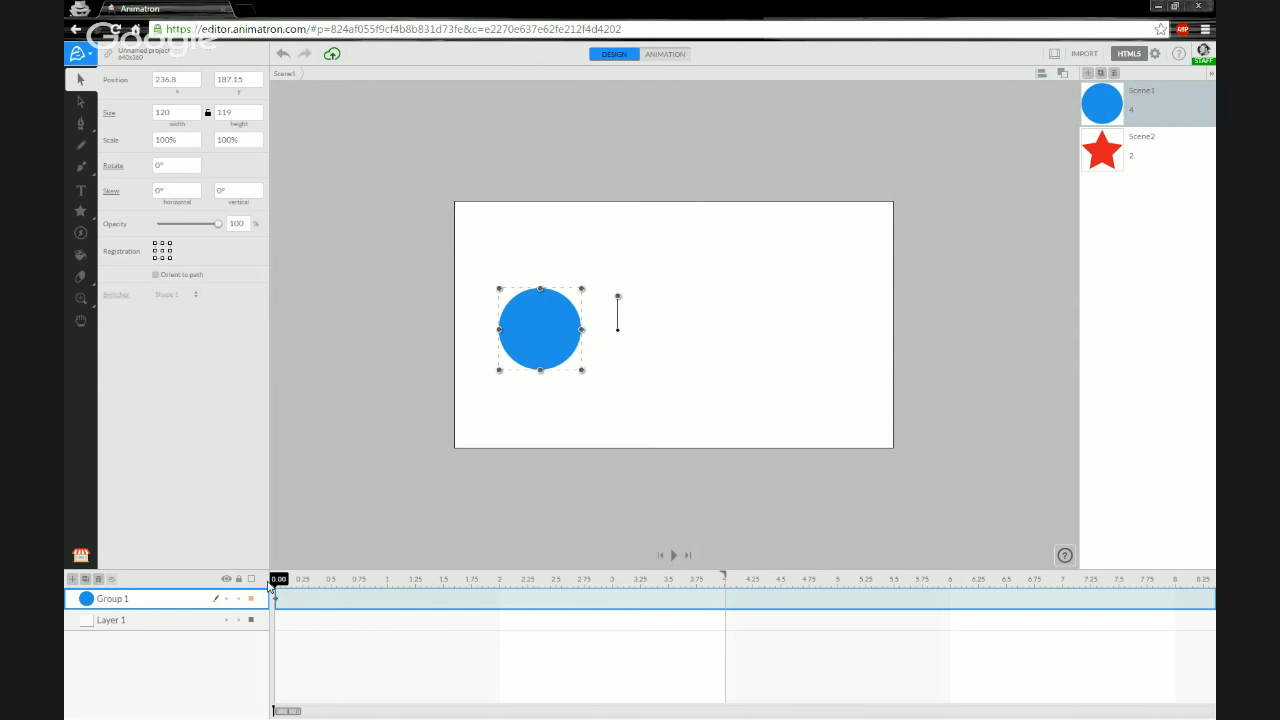
double_click(112, 600)
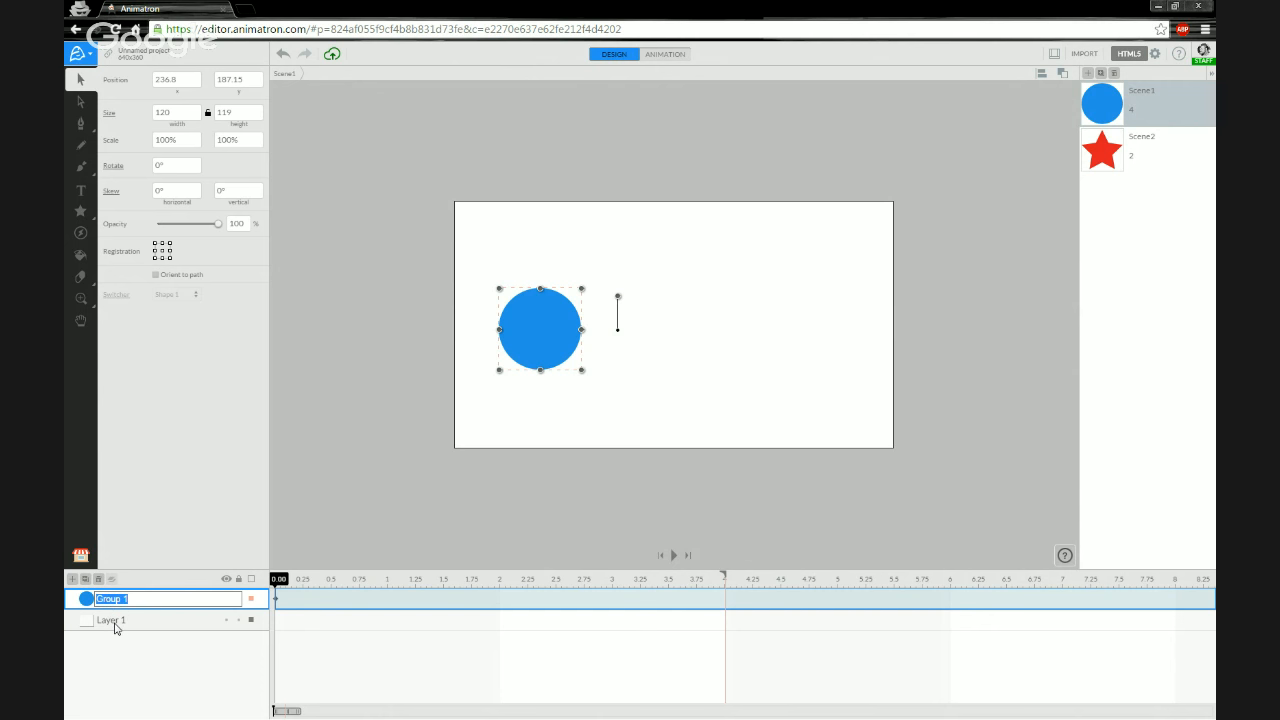
text(Audio Circle)
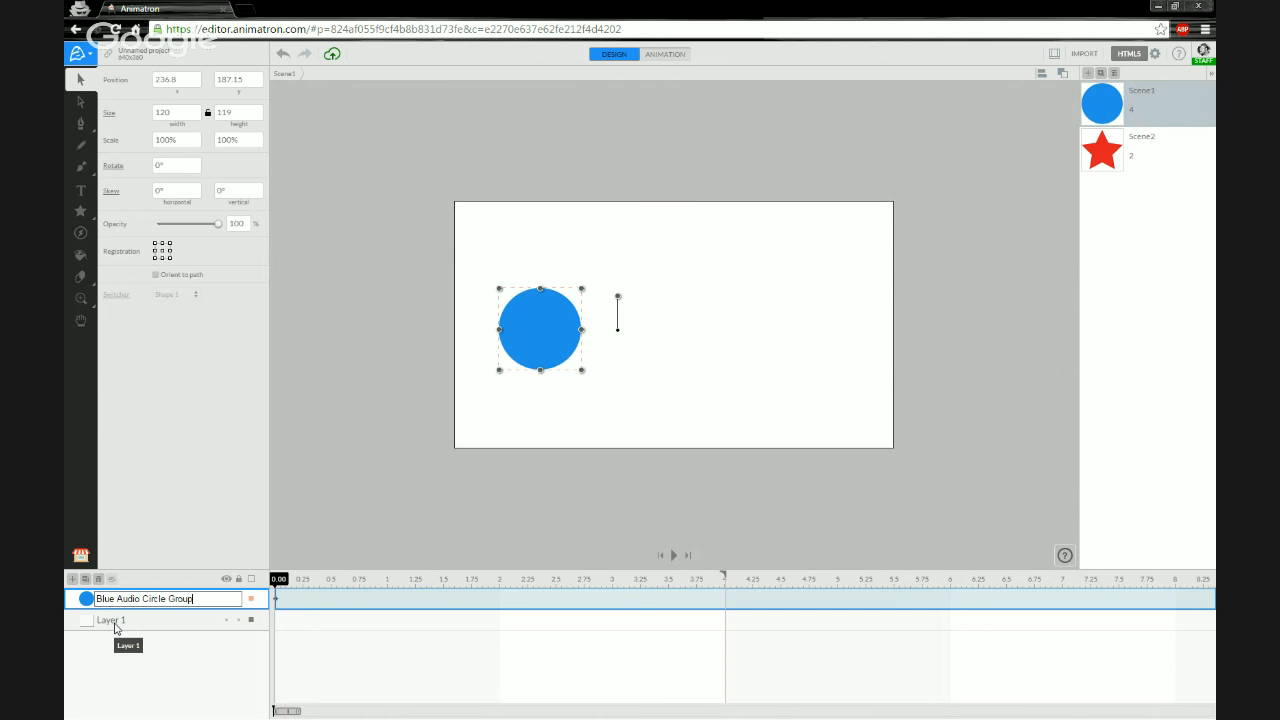
key(Return)
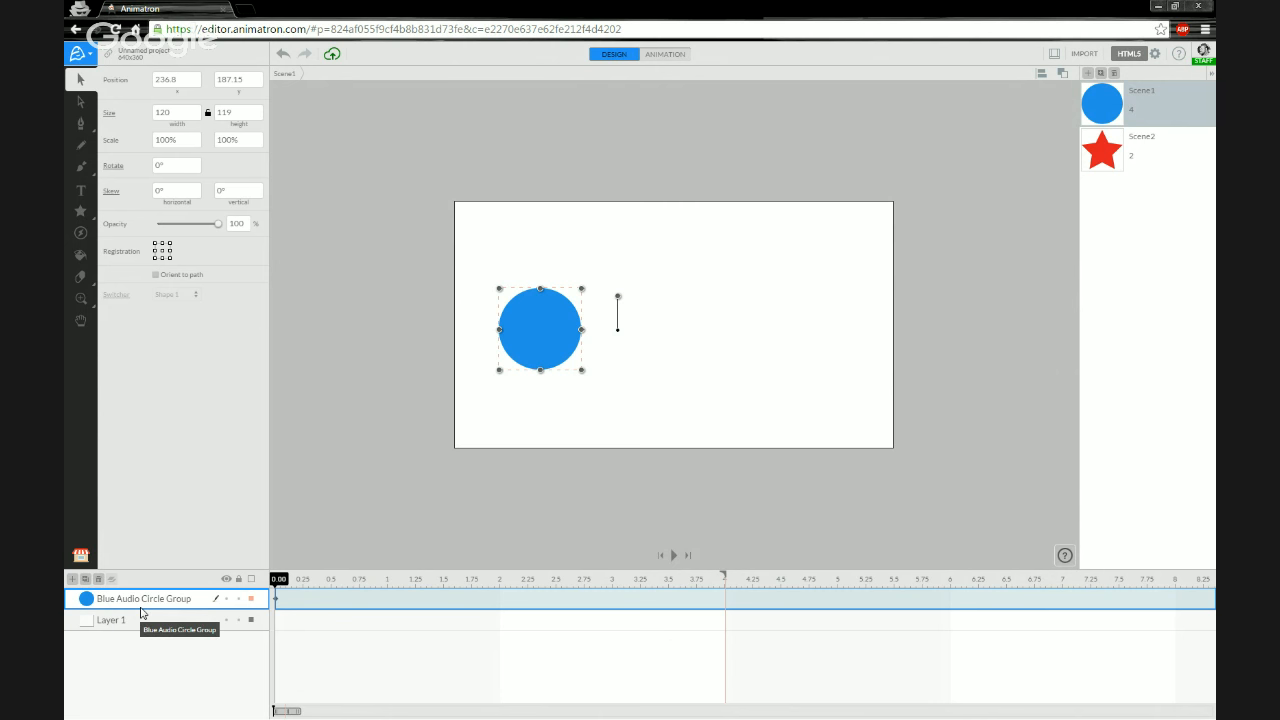
- Inside the group, adjust the 1 Boing clip so it ends at about 1 s
click(87, 599)
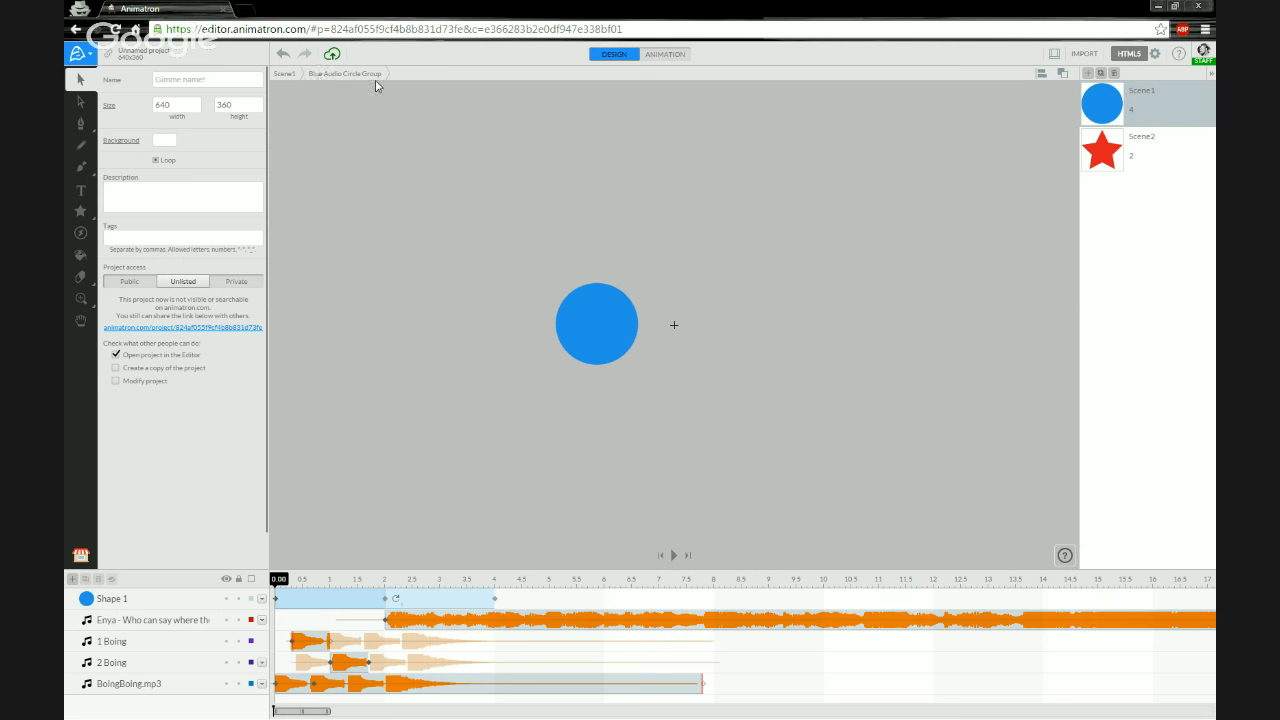
click(288, 77)
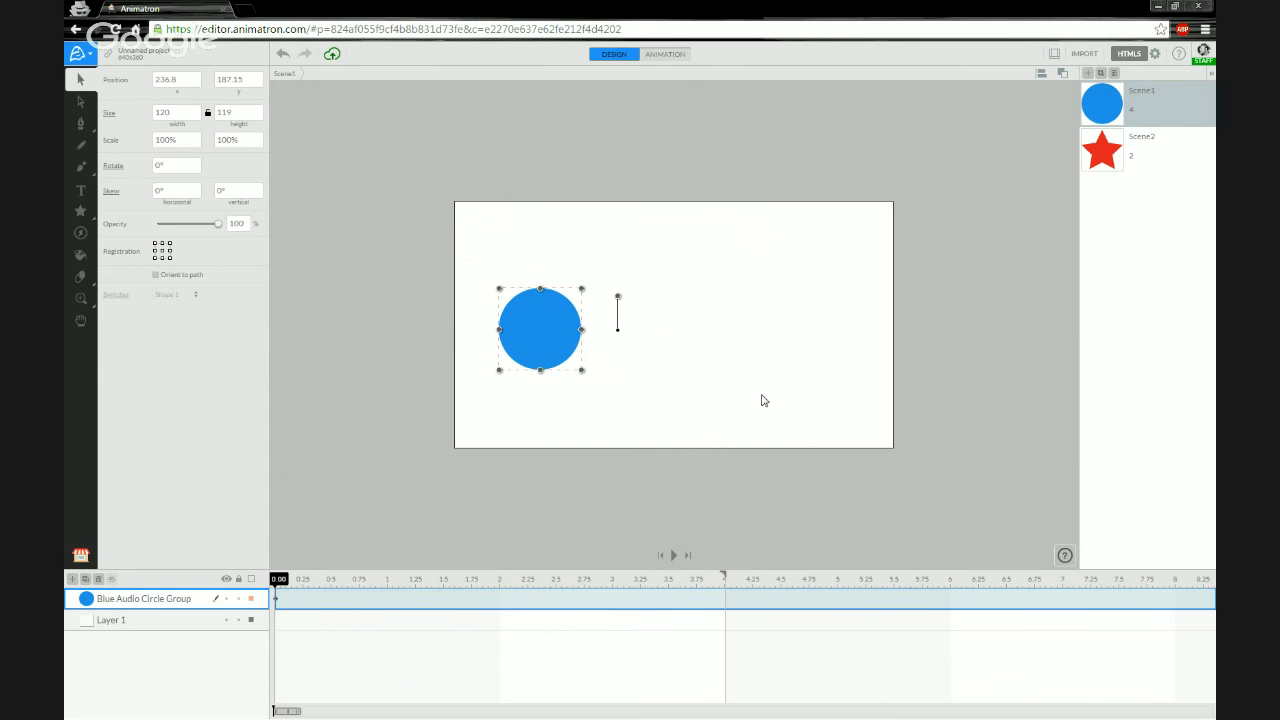
click(87, 600)
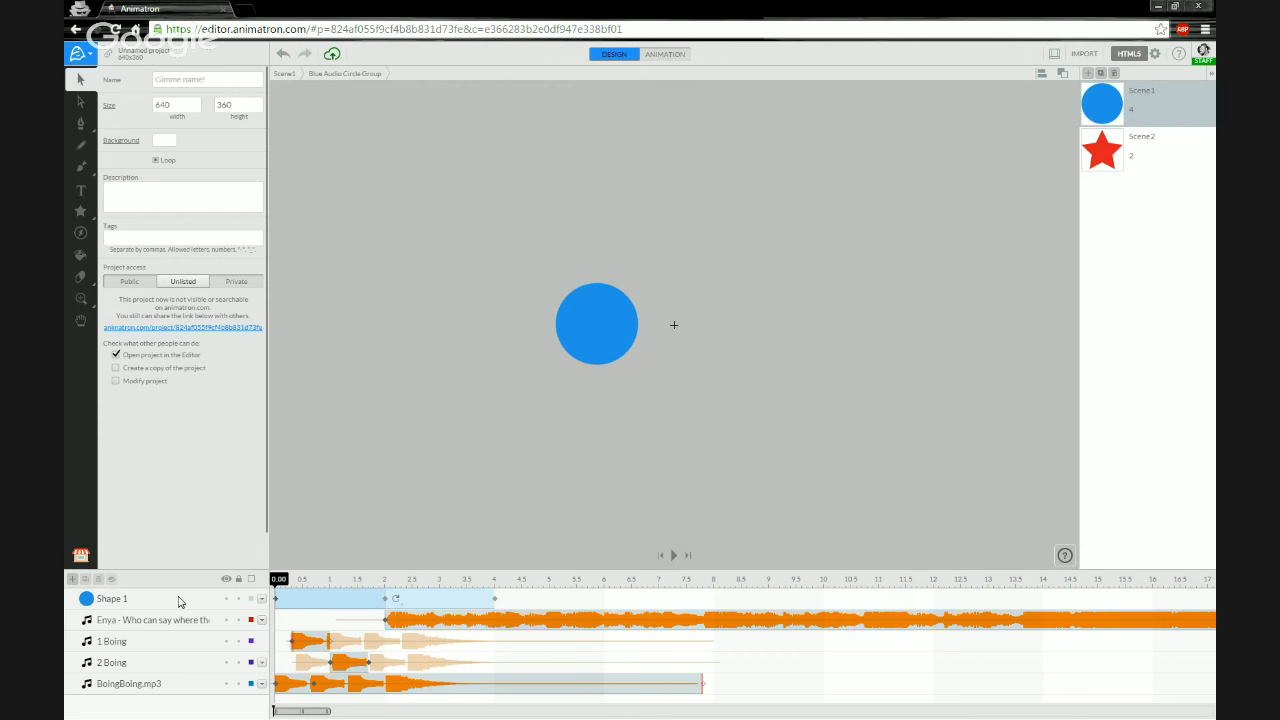
drag(278, 580, 598, 570)
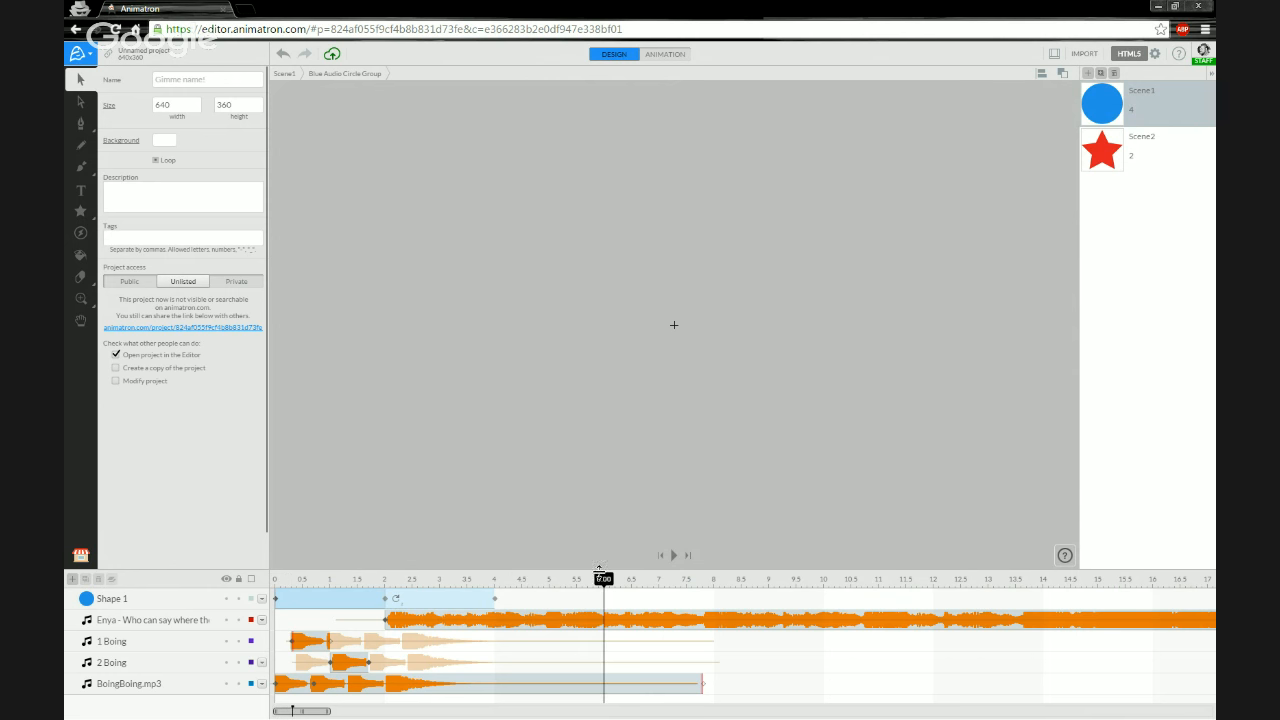
click(386, 582)
drag(389, 582, 669, 578)
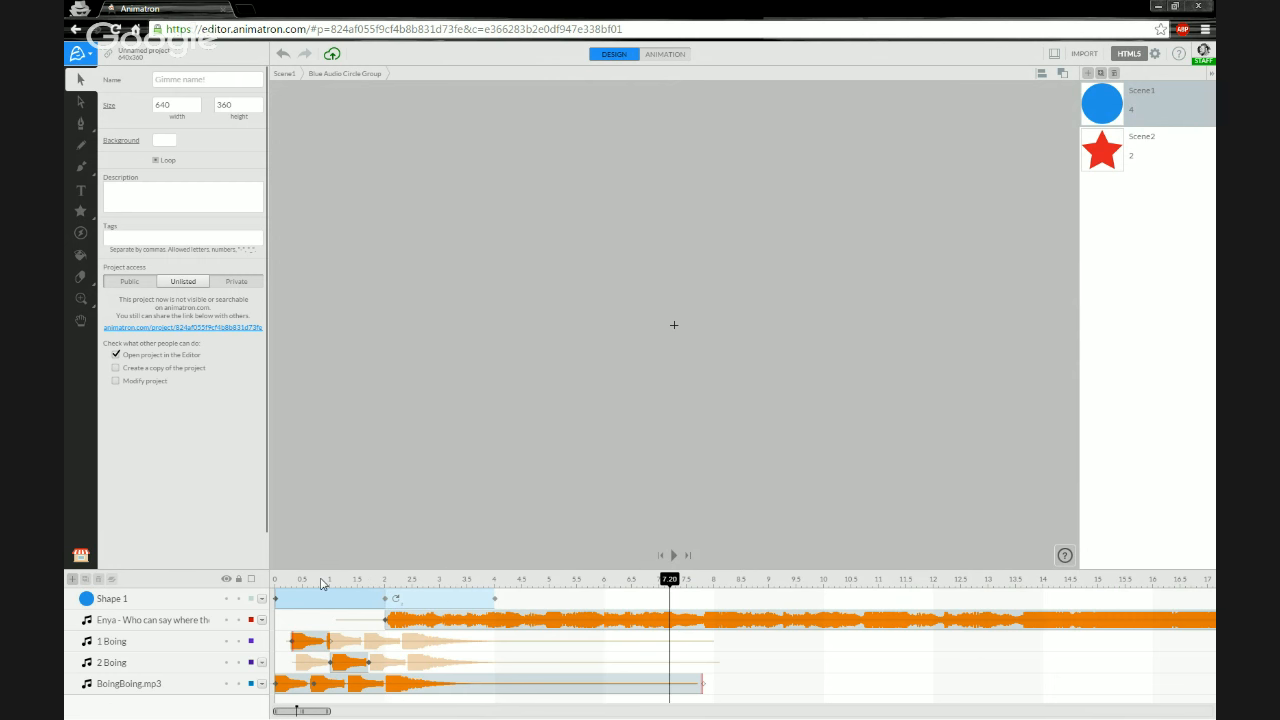
click(153, 645)
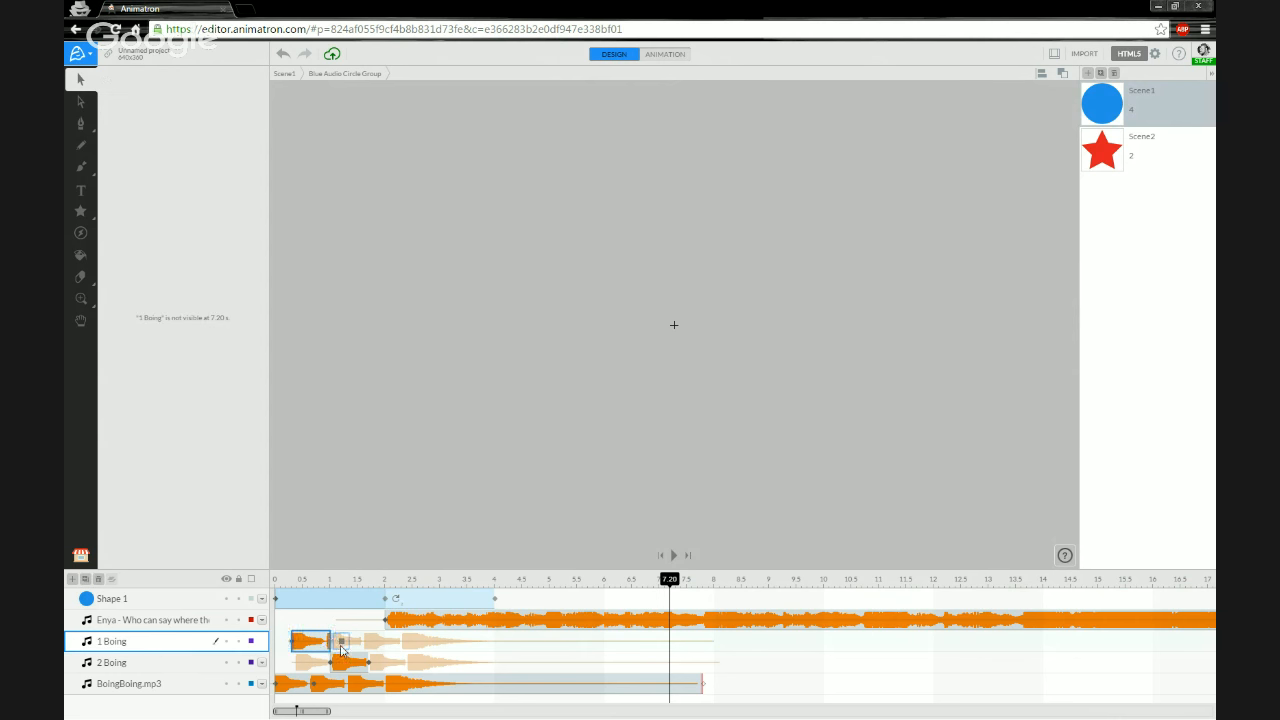
drag(335, 643, 330, 643)
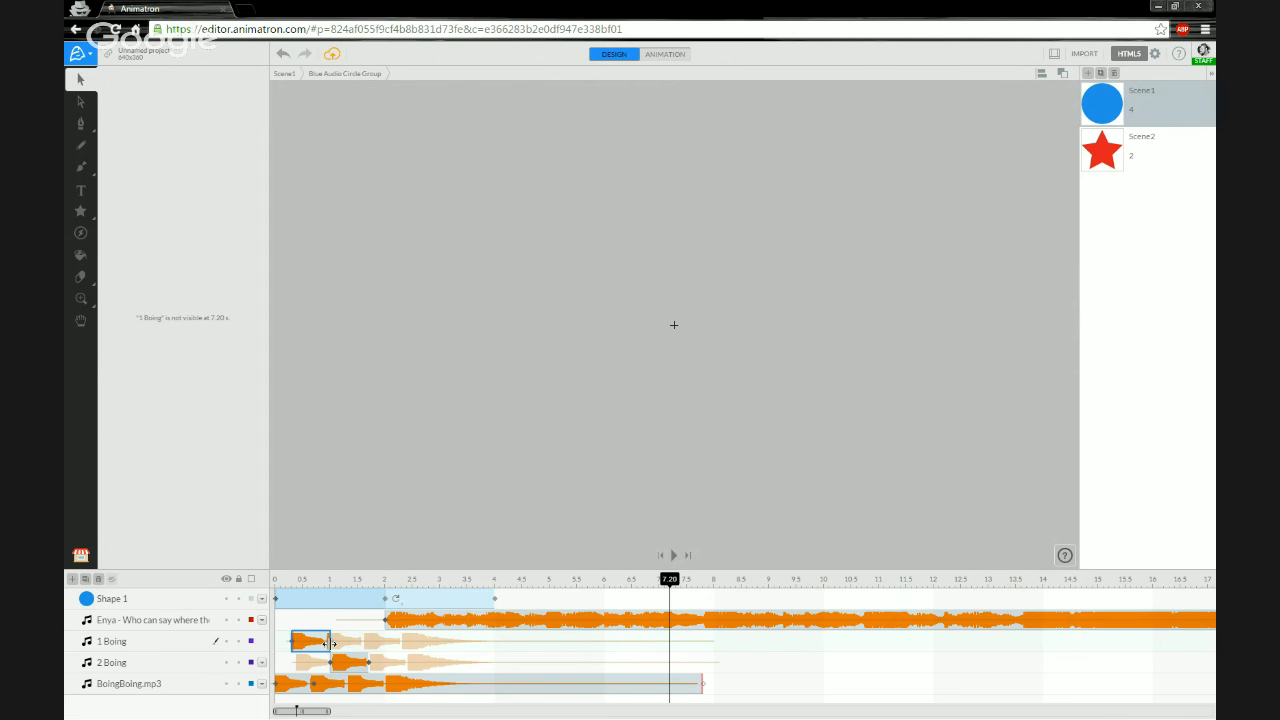
click(324, 643)
drag(330, 710, 278, 710)
drag(494, 641, 517, 641)
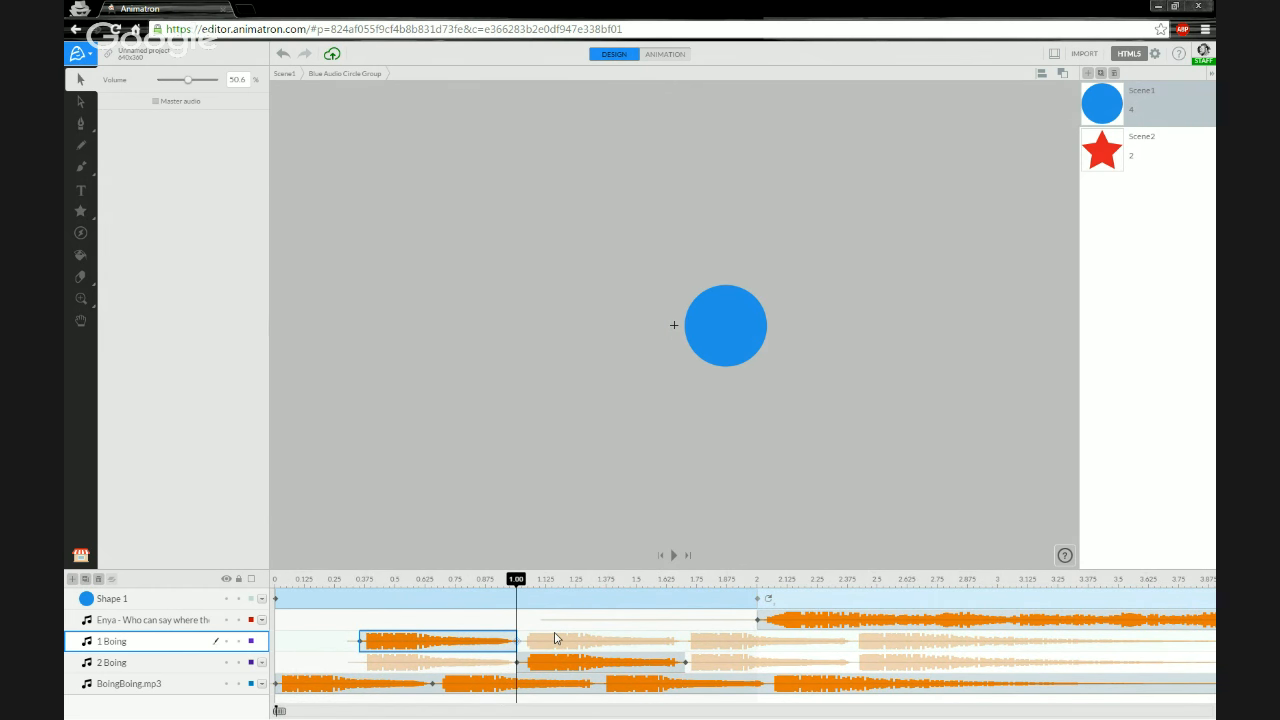
- Check the 2 Boing and BoingBoing clip timing inside the group, then return to Scene1
click(684, 662)
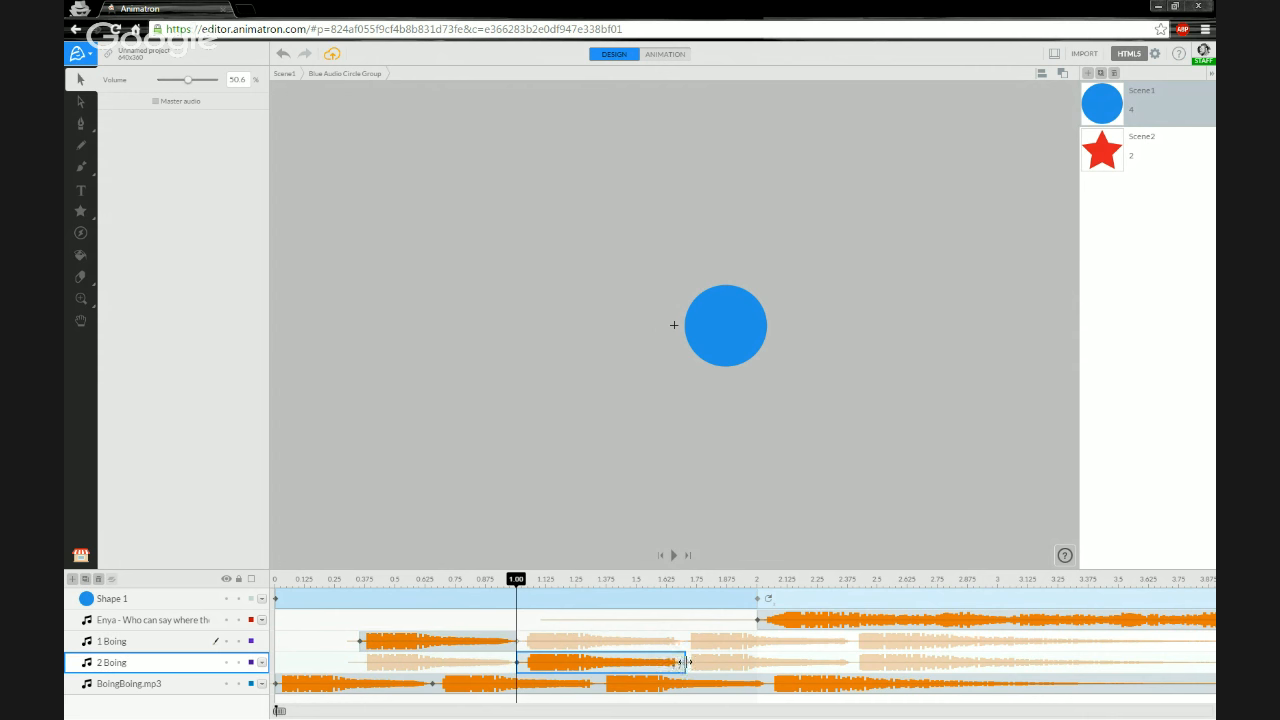
click(517, 662)
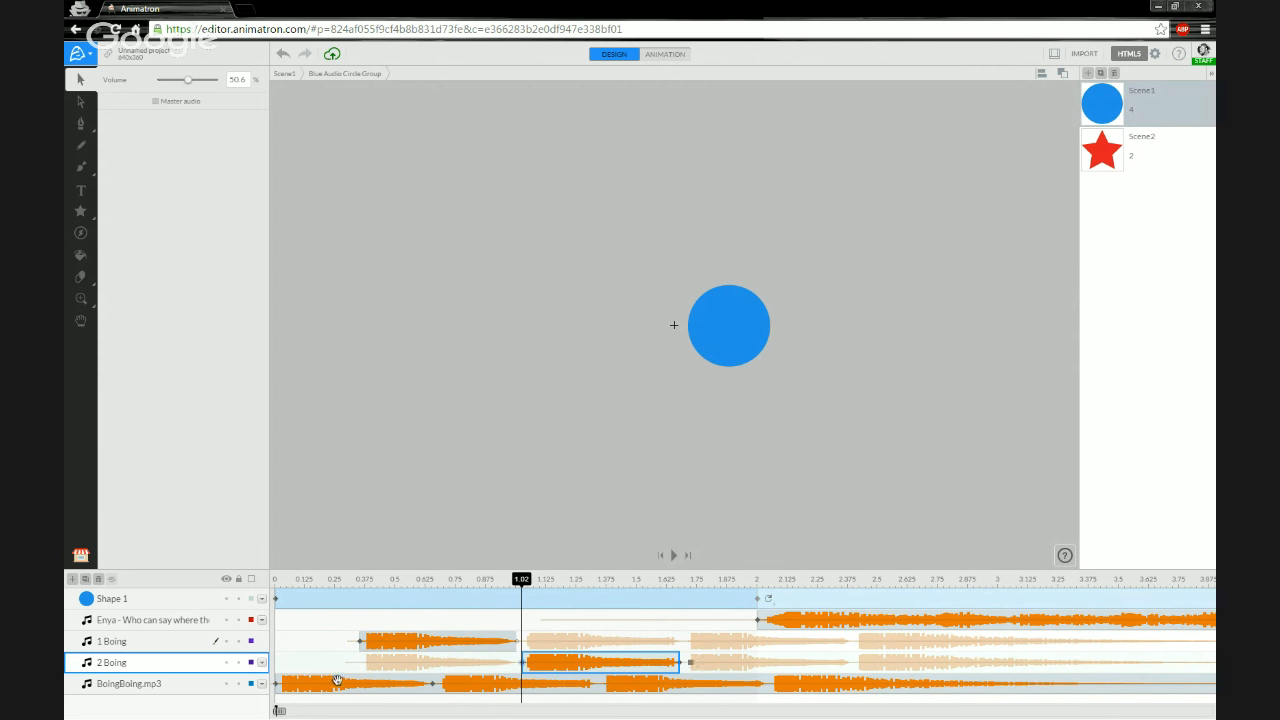
click(432, 682)
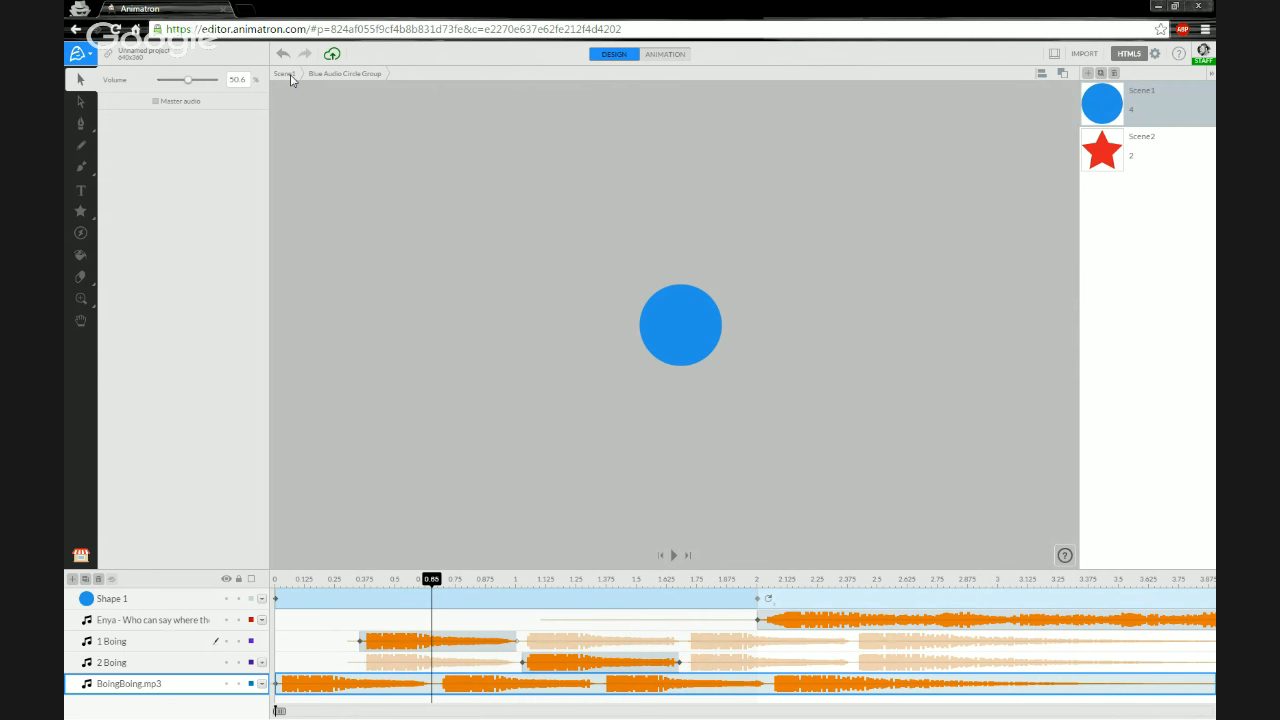
click(287, 74)
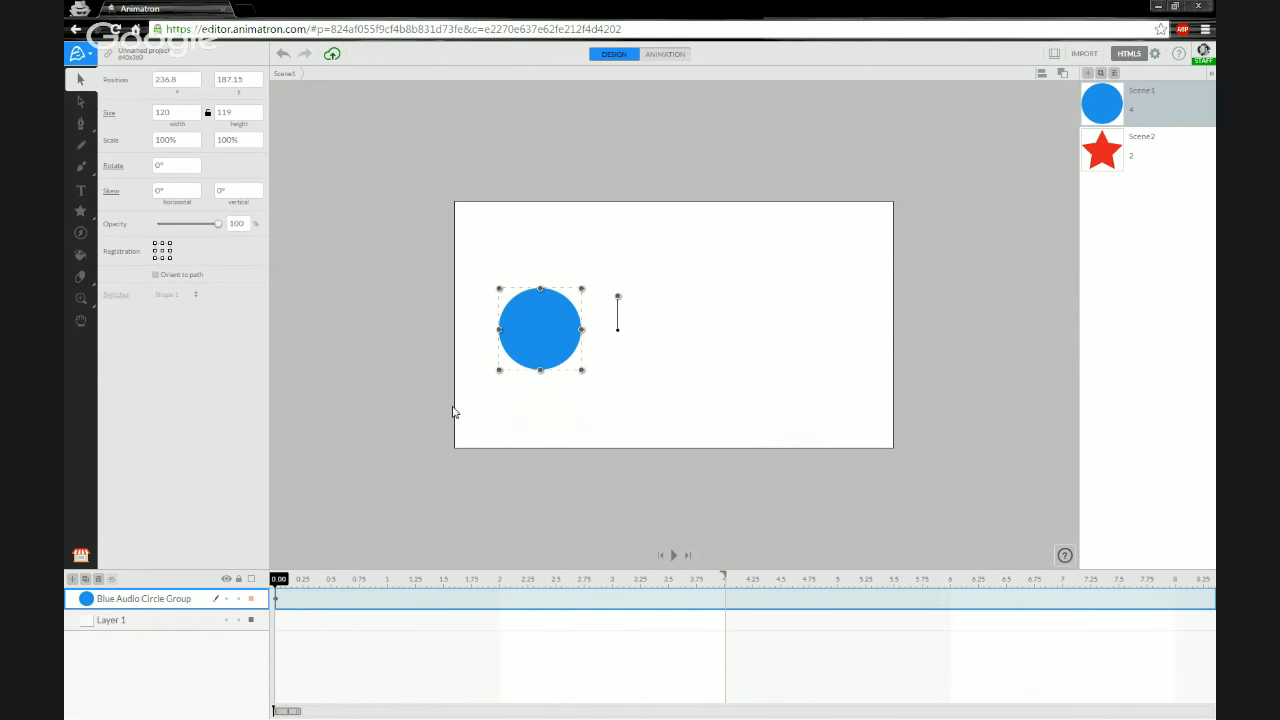
click(324, 503)
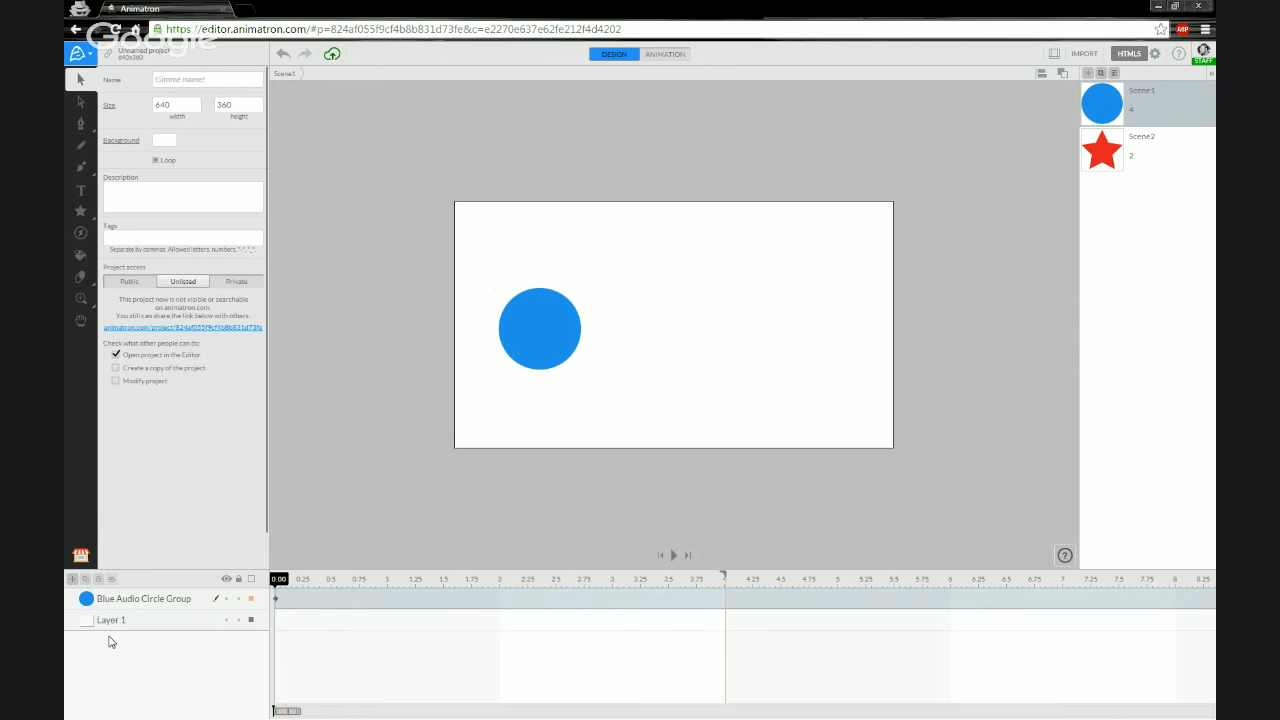
- Move the Blue Audio Circle Group lower on the stage, to about position 251, 256
double_click(184, 598)
double_click(82, 600)
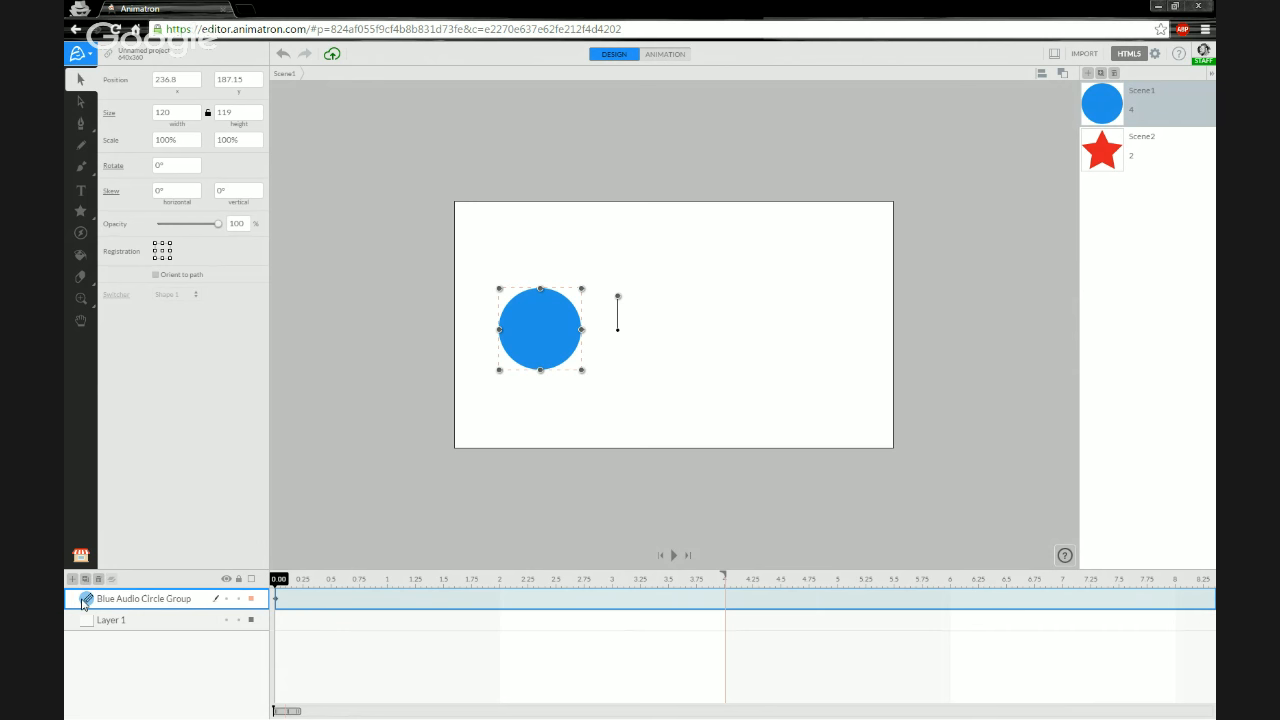
click(287, 75)
drag(531, 333, 540, 374)
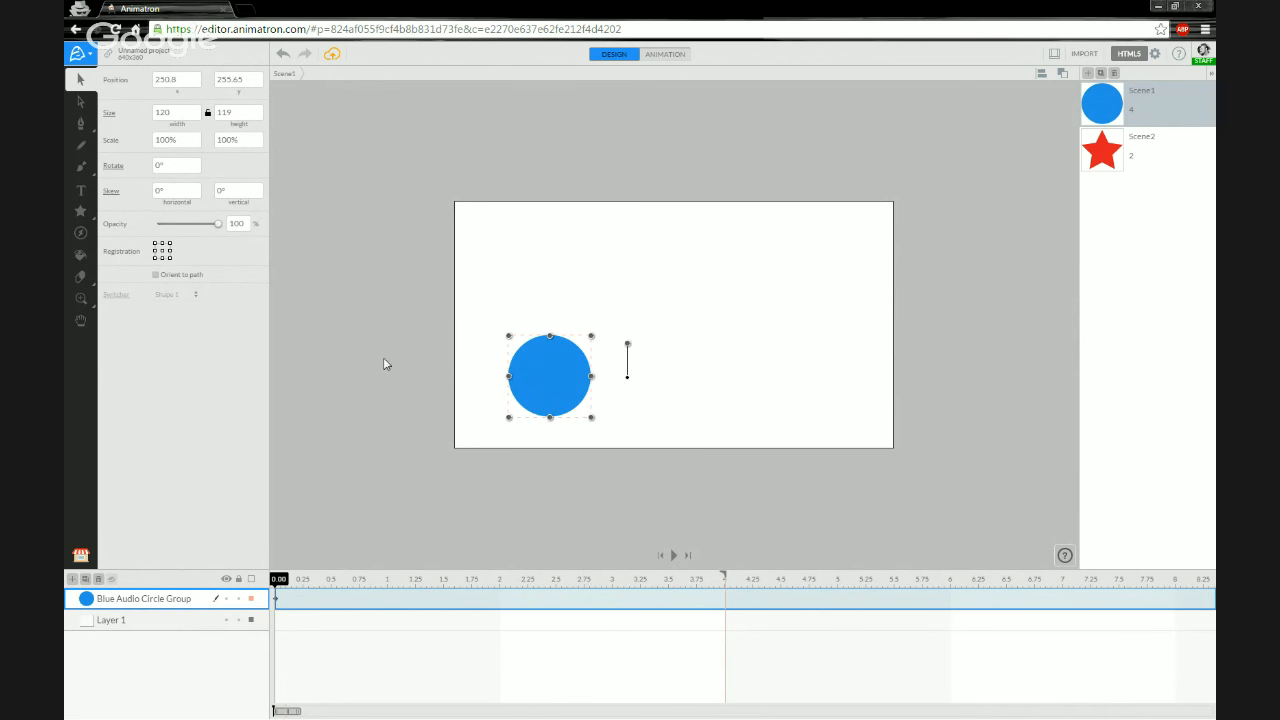
- Extend Scene1's duration to 6 s
key(space)
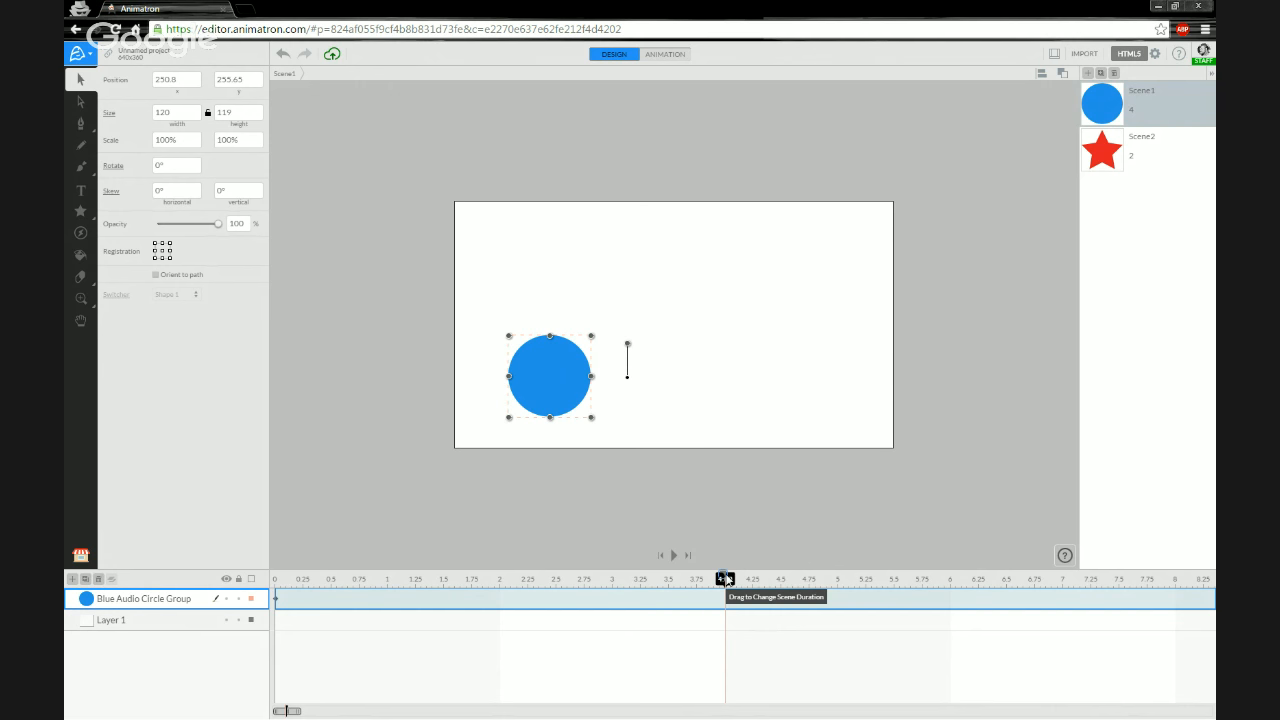
drag(725, 579, 950, 578)
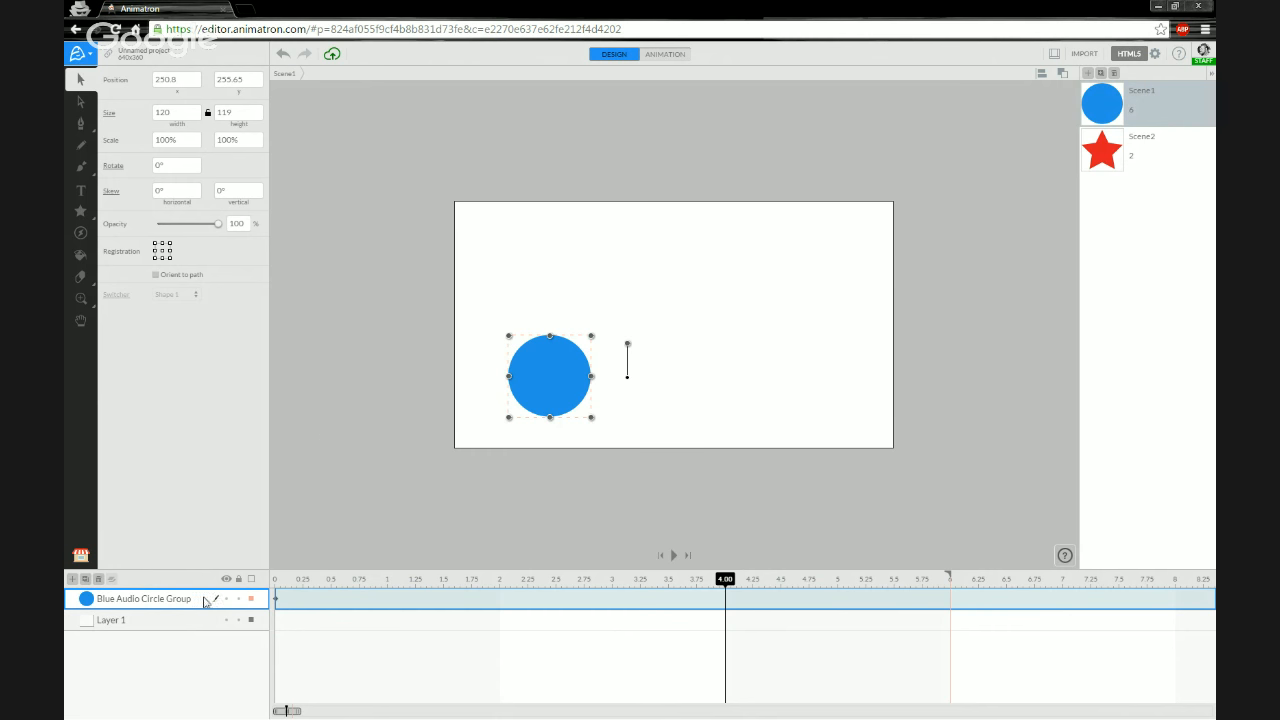
- Add the Blue Audio Circle Group to the Project Library
click(81, 558)
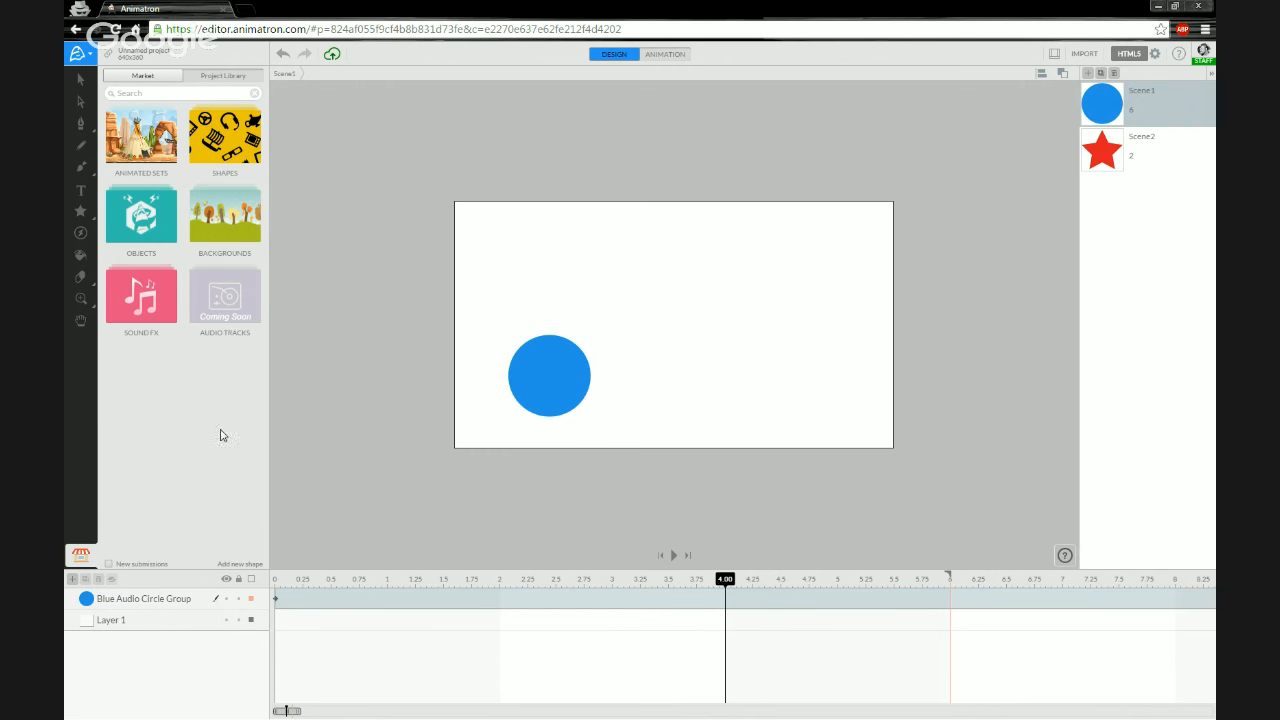
click(198, 80)
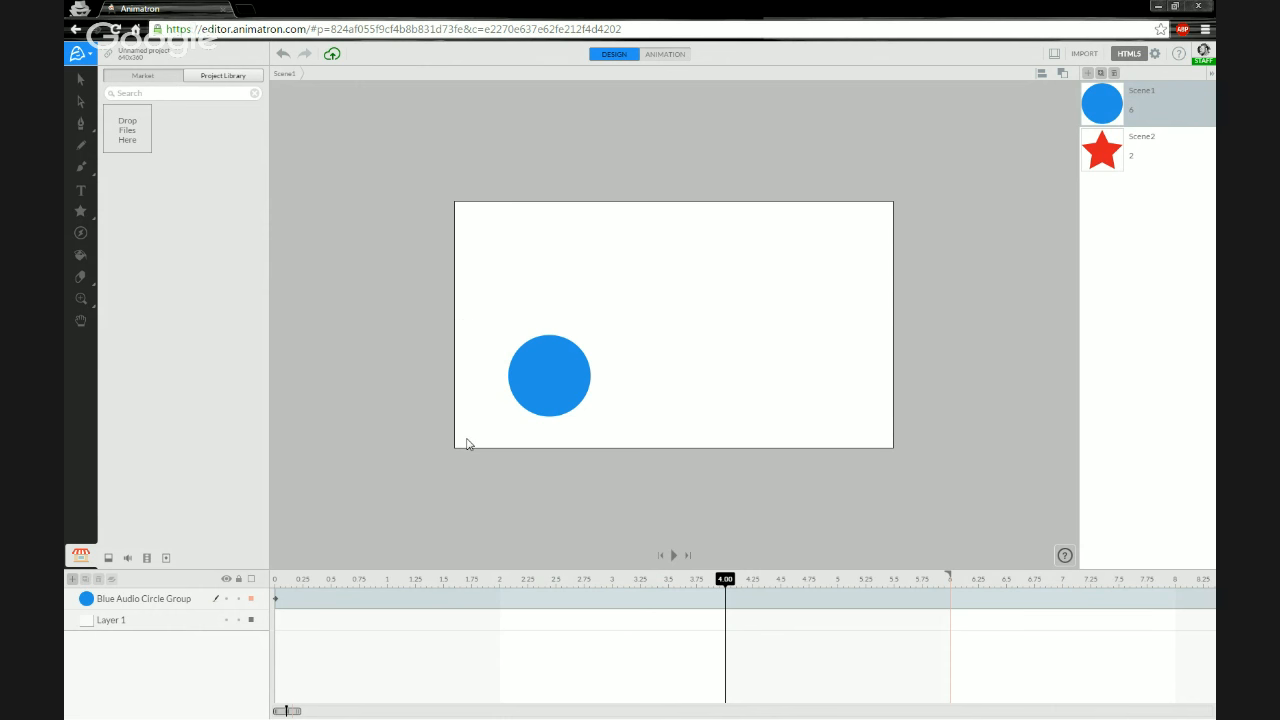
click(201, 602)
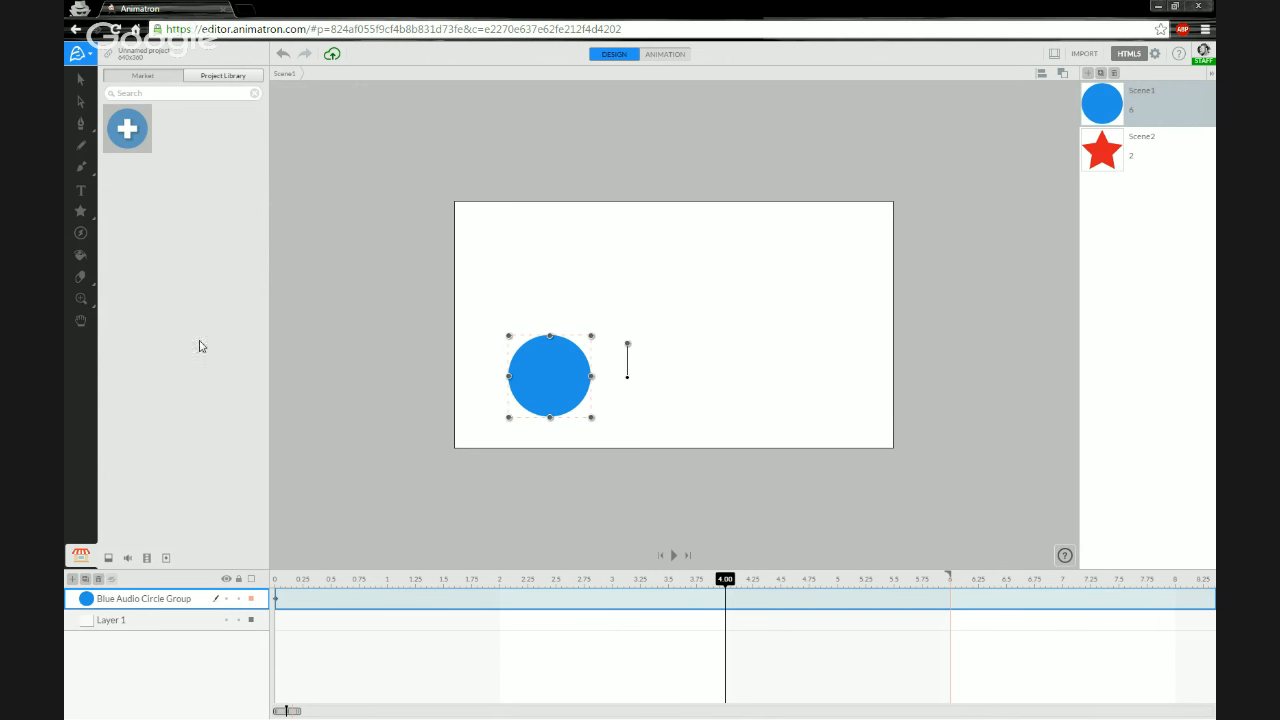
click(128, 135)
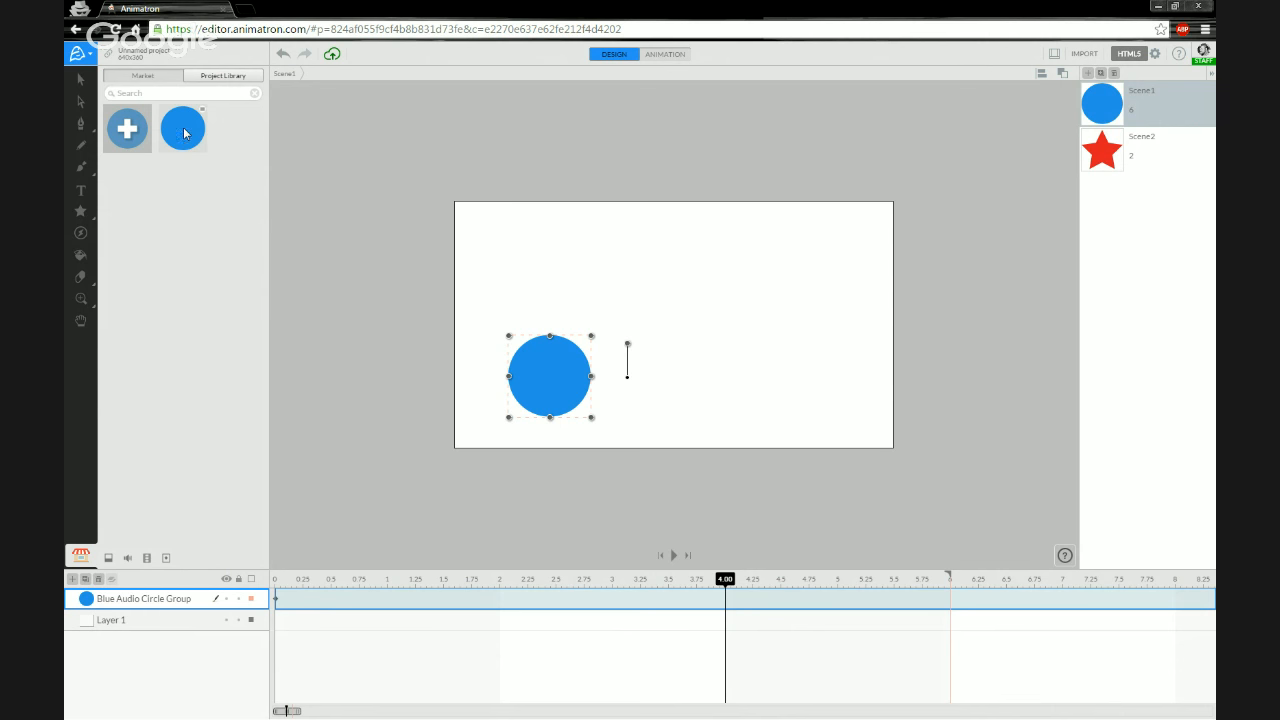
- Place a copy of the group from the Project Library near the stage's upper-left corner
drag(180, 126, 361, 184)
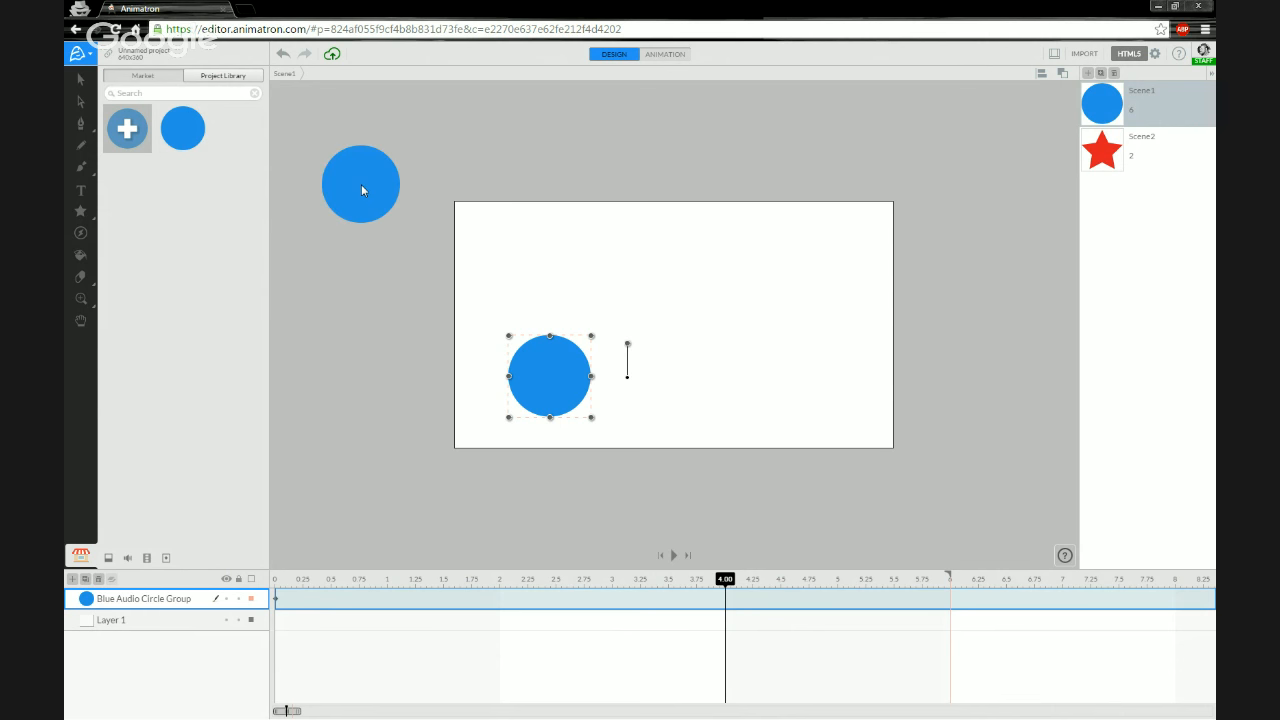
drag(605, 267, 605, 267)
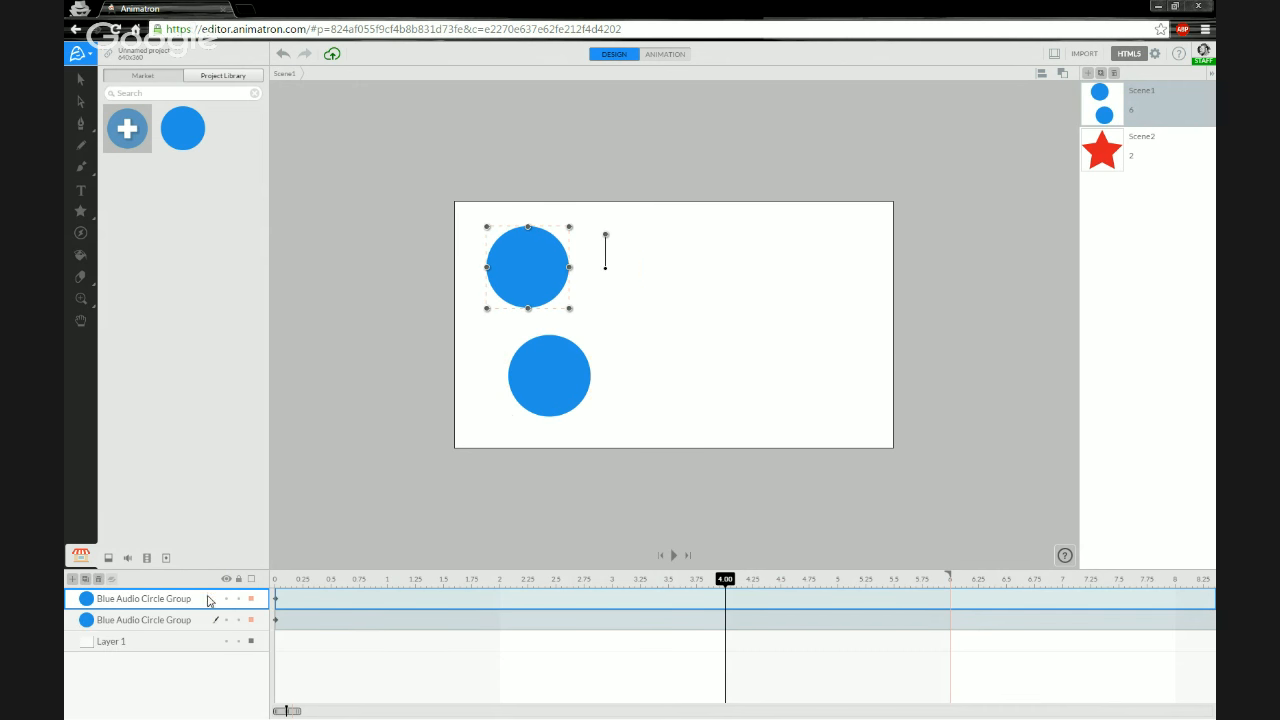
- Rename the new layer to Blue Audio Circle Group 2
double_click(156, 596)
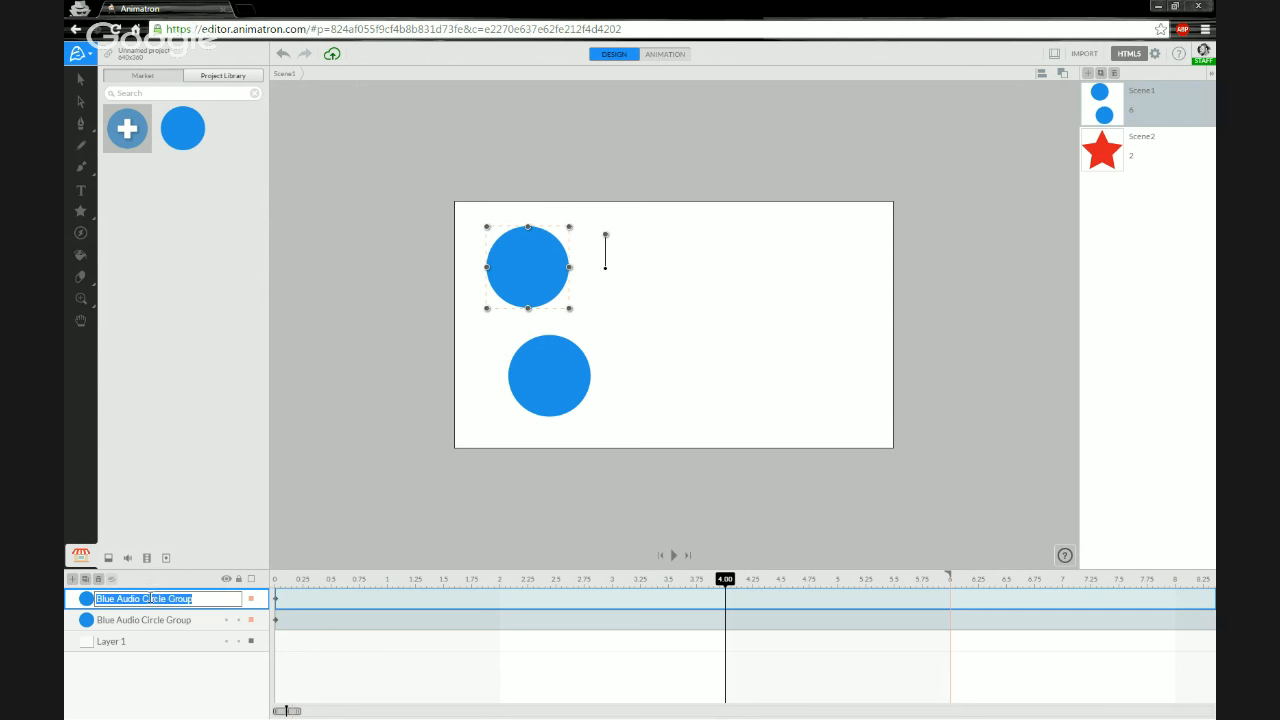
click(199, 599)
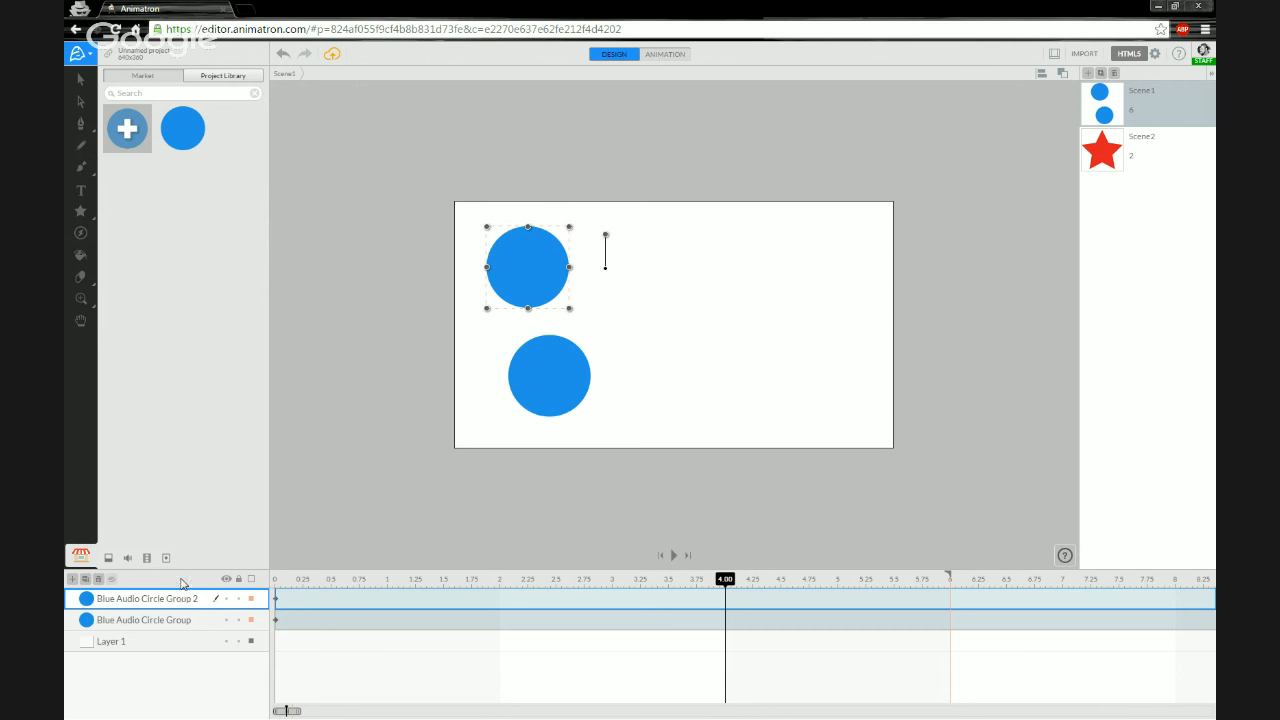
key(Return)
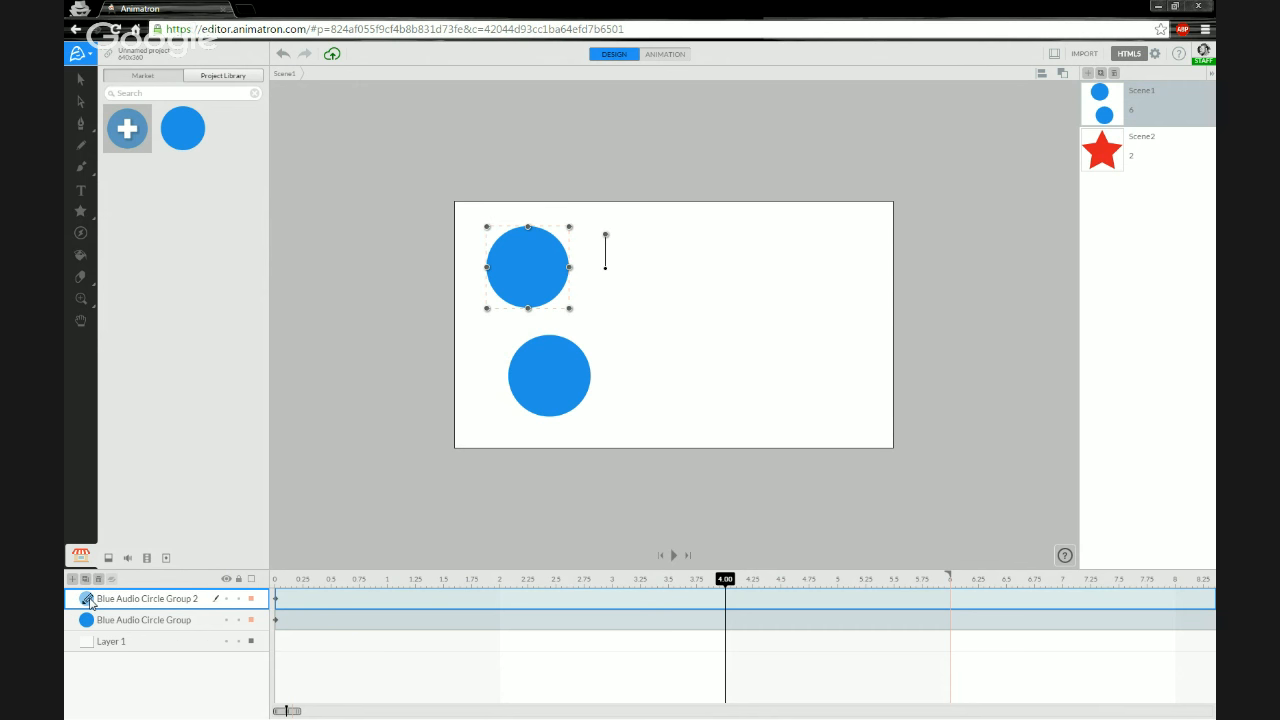
- Inside Blue Audio Circle Group 2, change the circle's fill to green 259B24, then return to Scene1
double_click(88, 600)
click(287, 580)
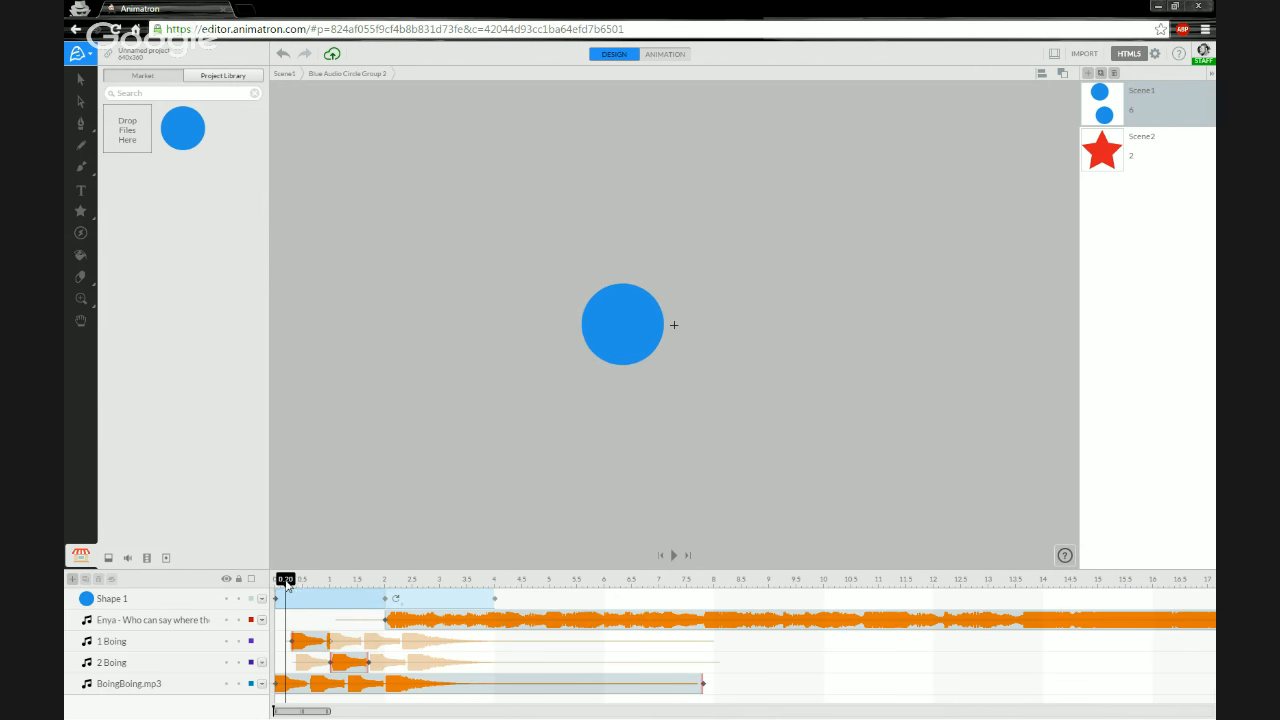
drag(280, 579, 395, 579)
click(278, 579)
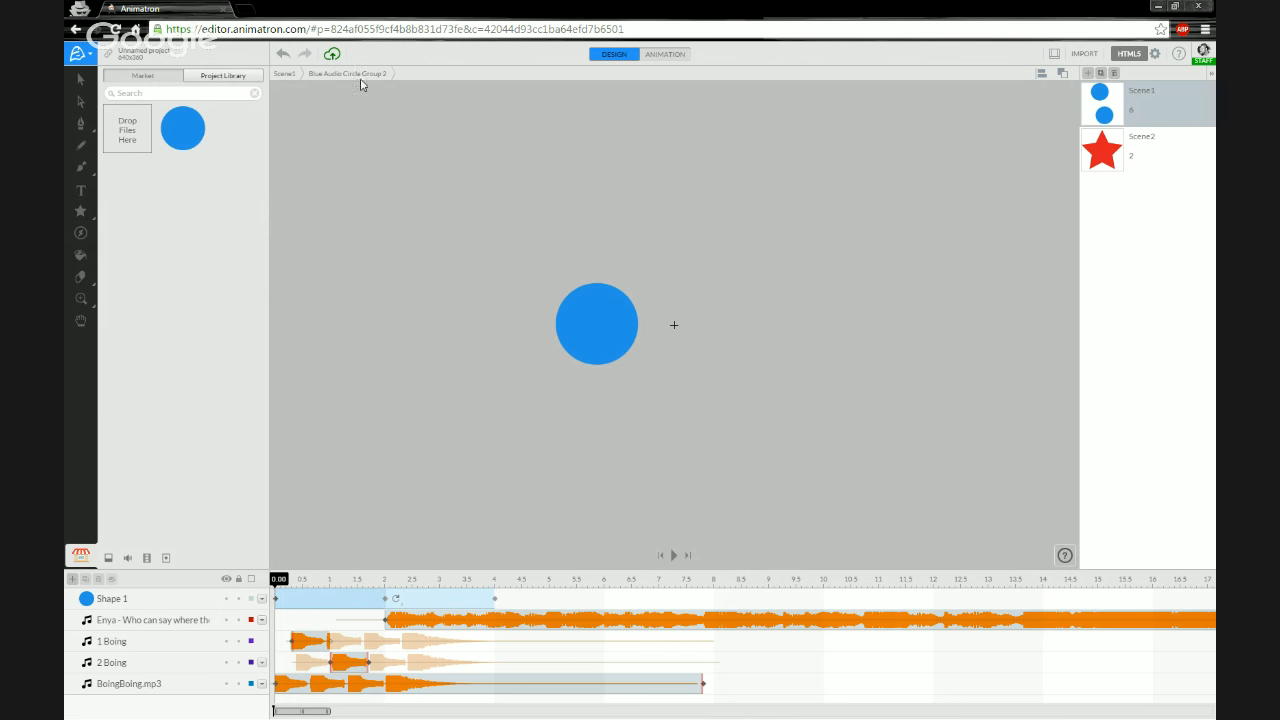
click(295, 78)
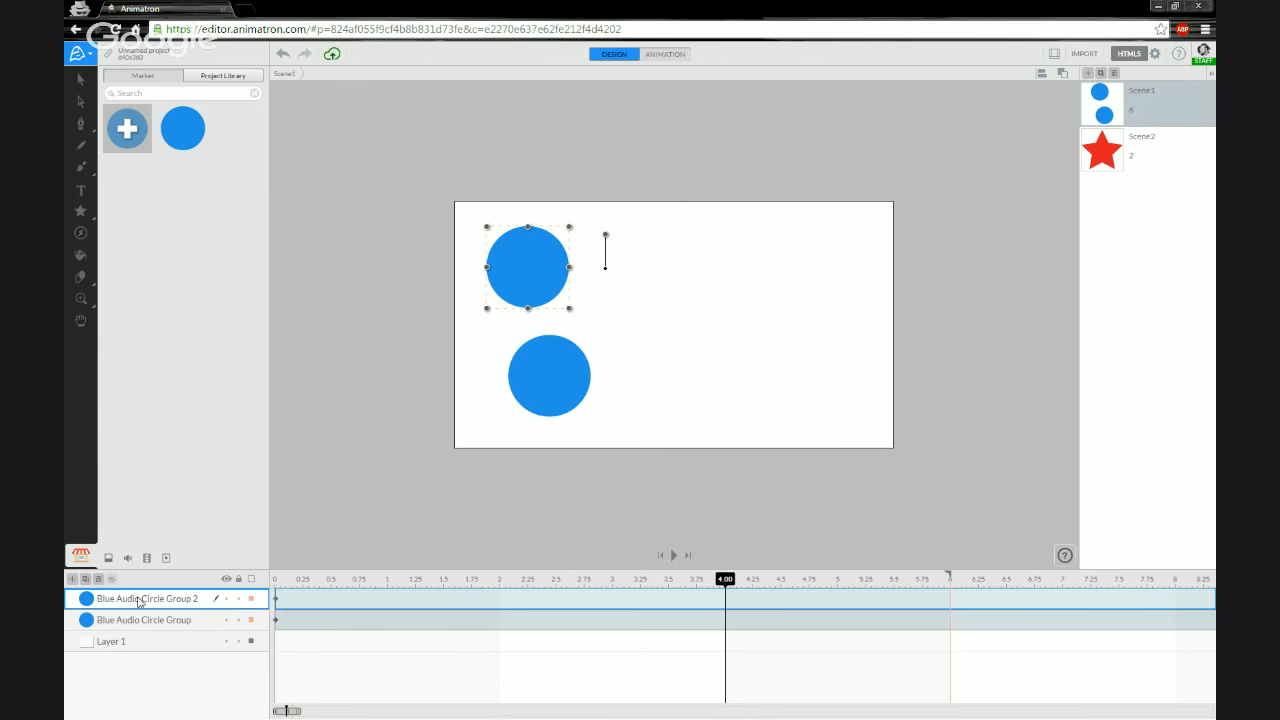
click(88, 600)
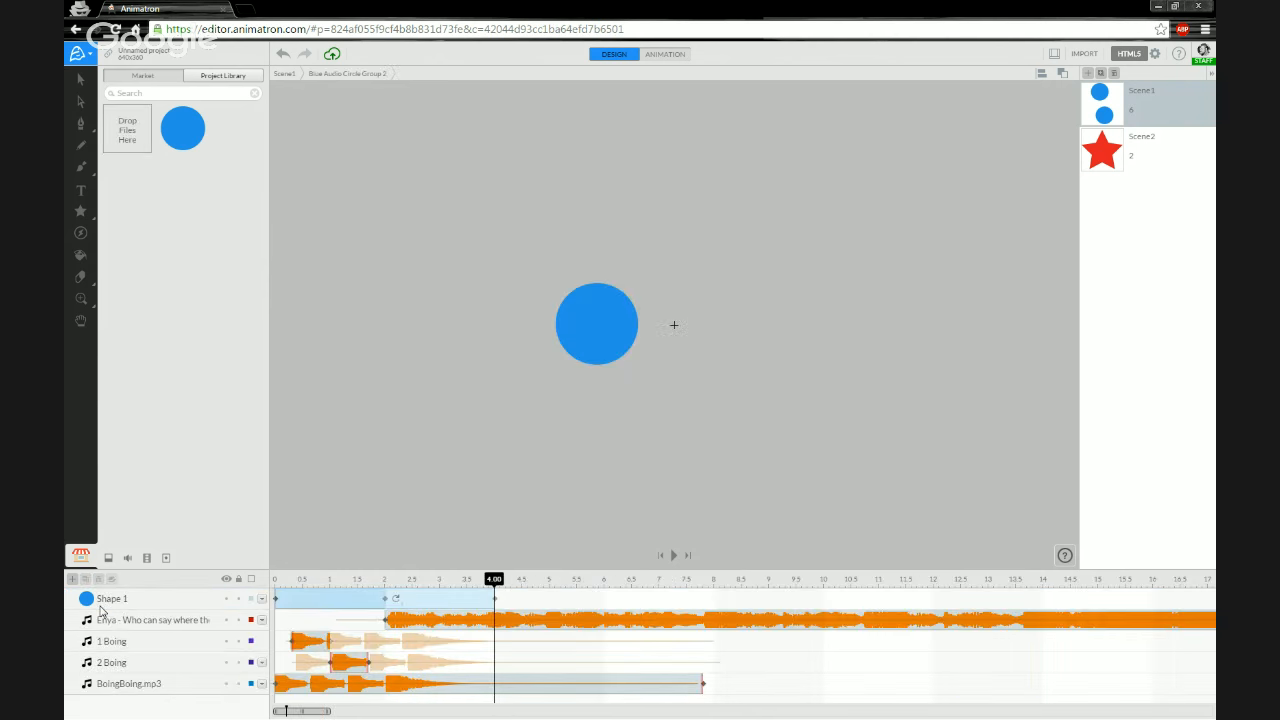
click(126, 600)
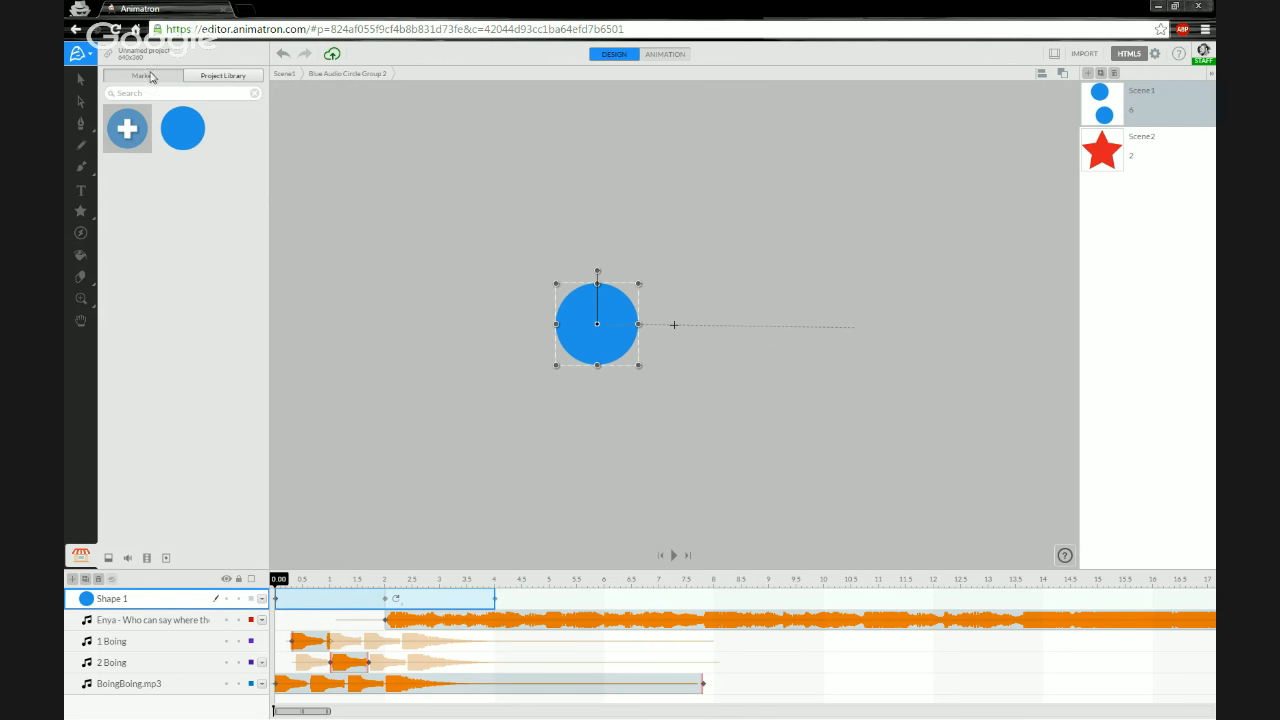
click(80, 82)
click(164, 223)
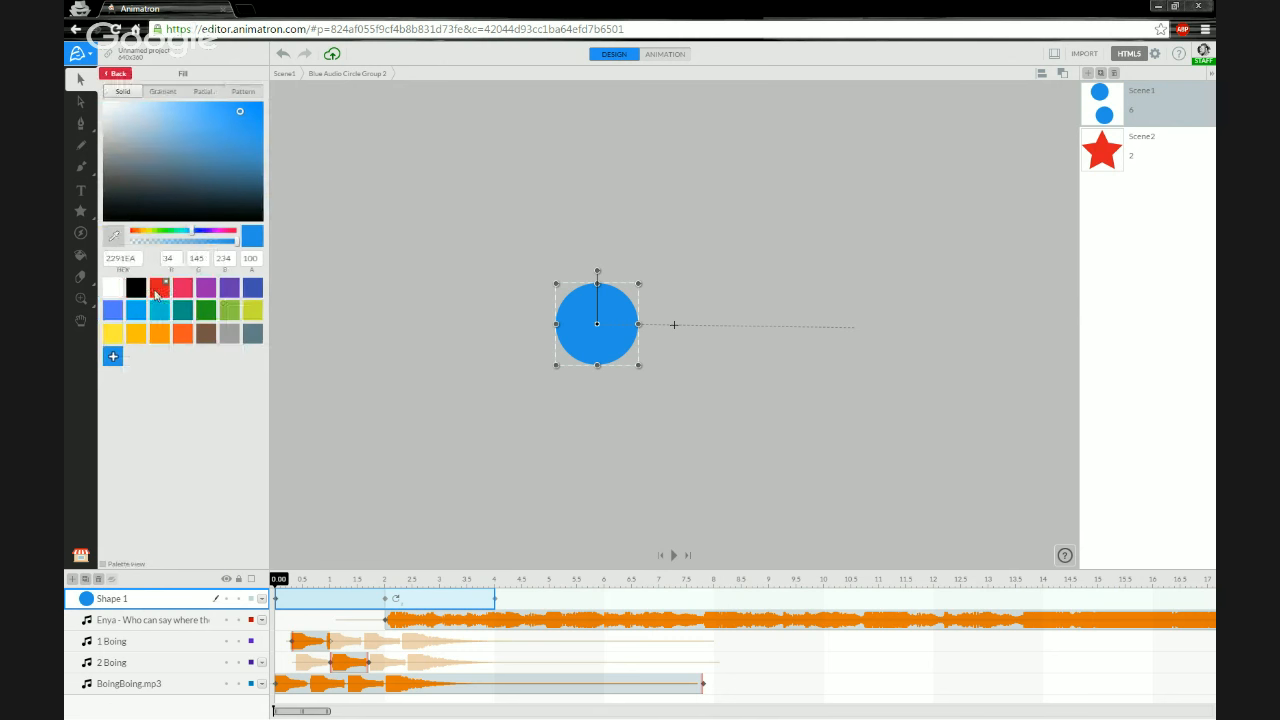
click(202, 318)
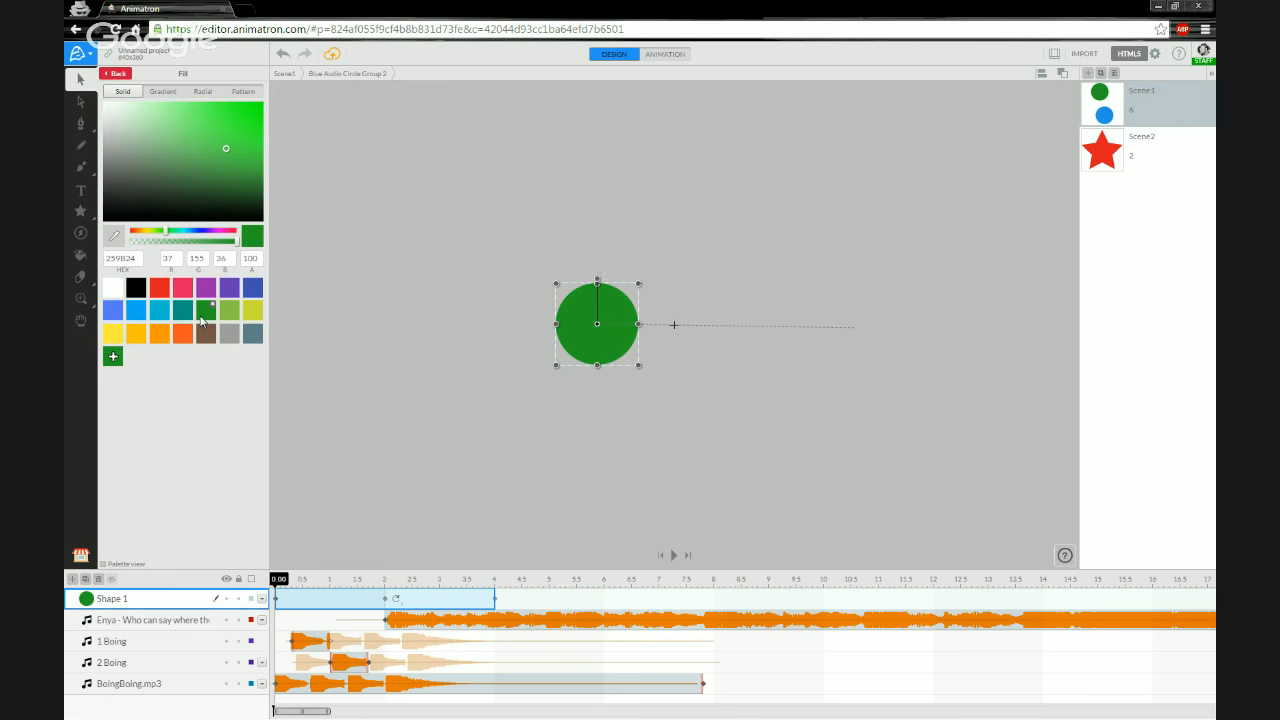
click(284, 75)
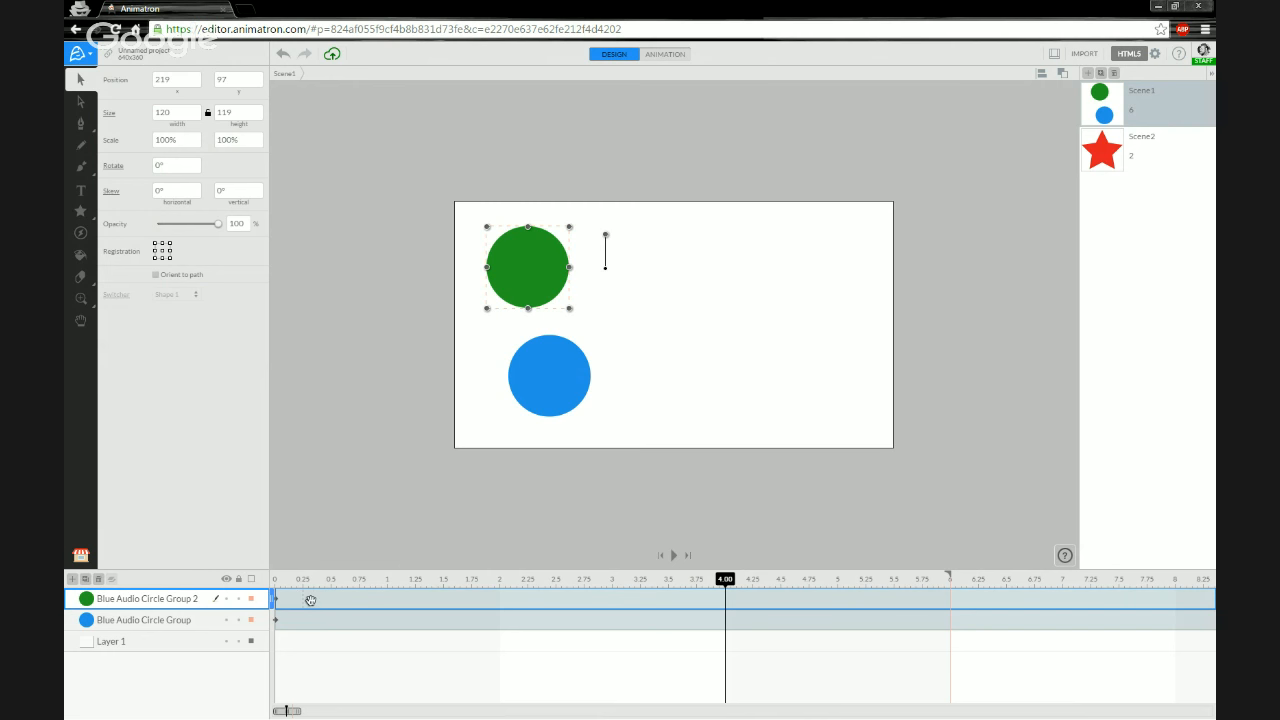
- Move Blue Audio Circle Group 2 so it starts at 3 s on Scene1's timeline
drag(312, 600, 646, 602)
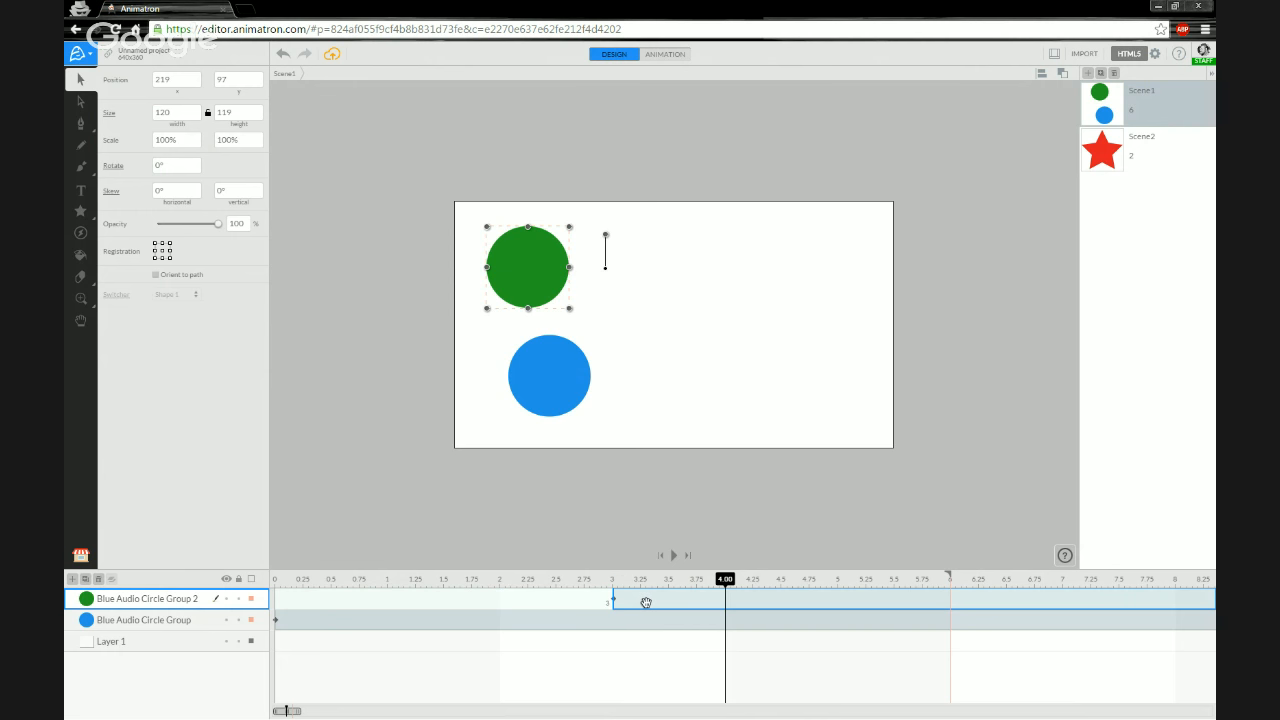
click(642, 603)
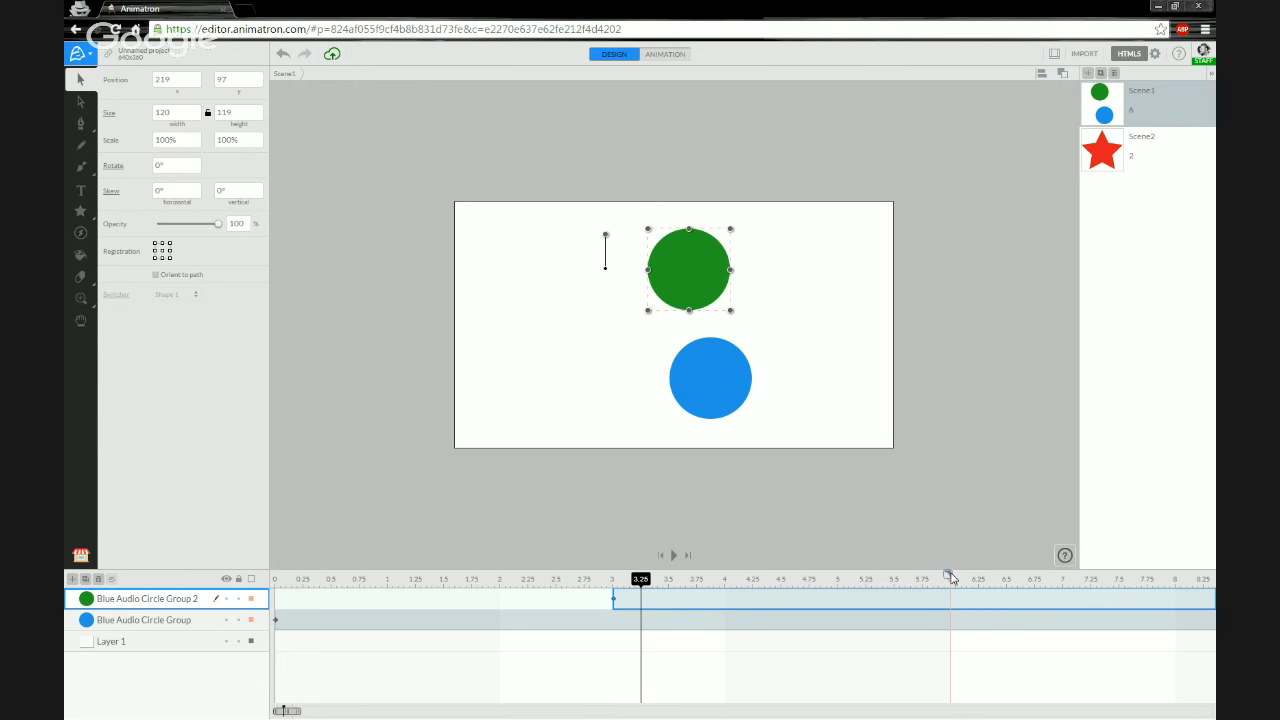
drag(949, 575, 948, 587)
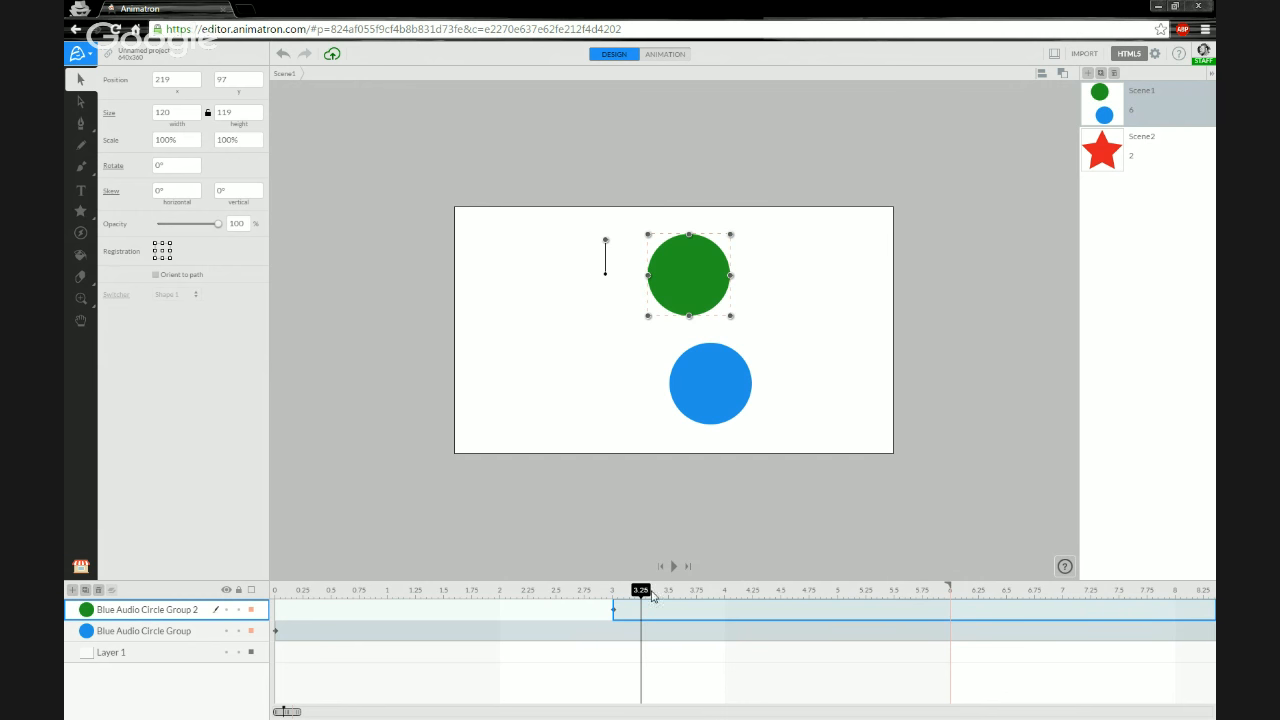
- Play Scene1 from the start to preview the two groups' timing
click(284, 591)
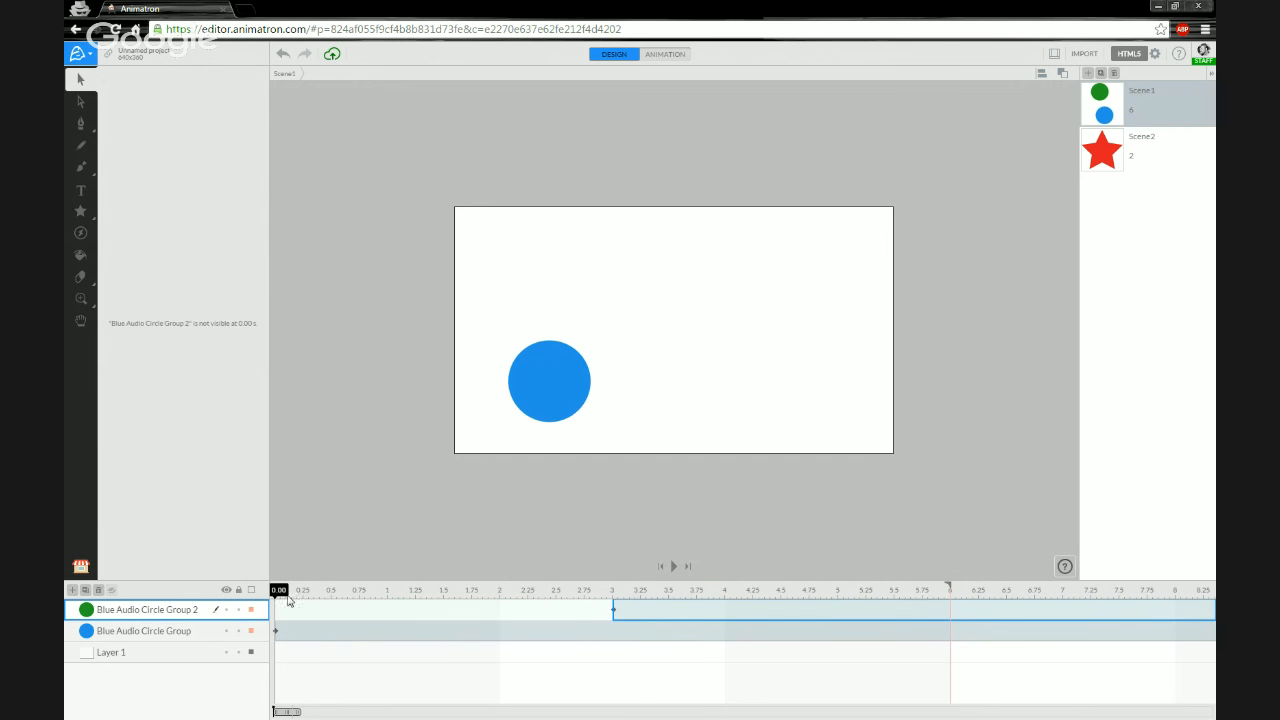
drag(285, 591, 268, 582)
key(space)
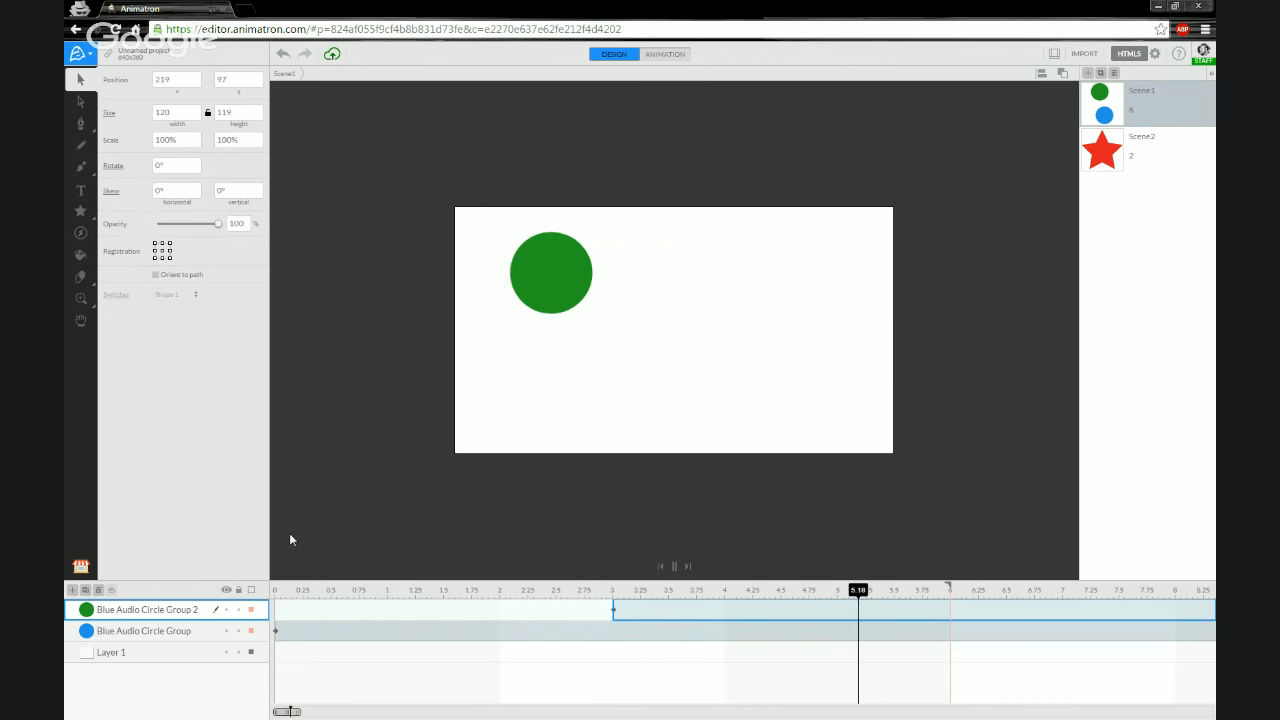
key(space)
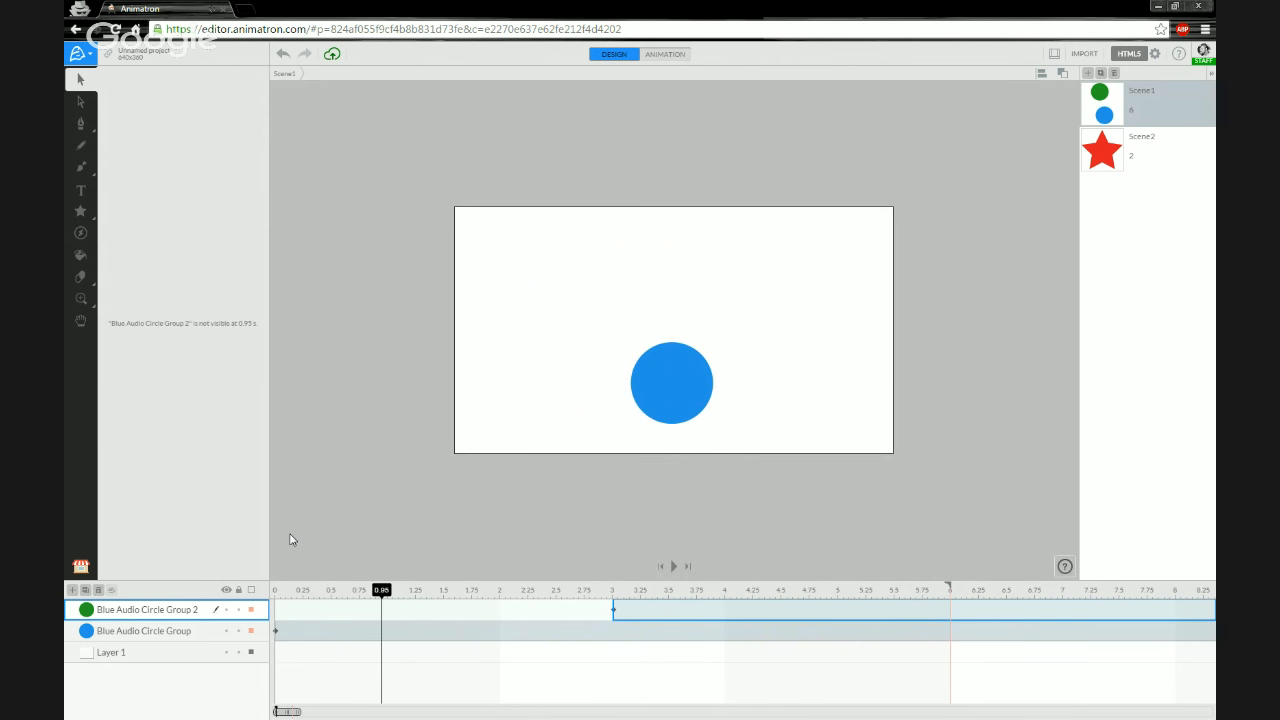
click(276, 589)
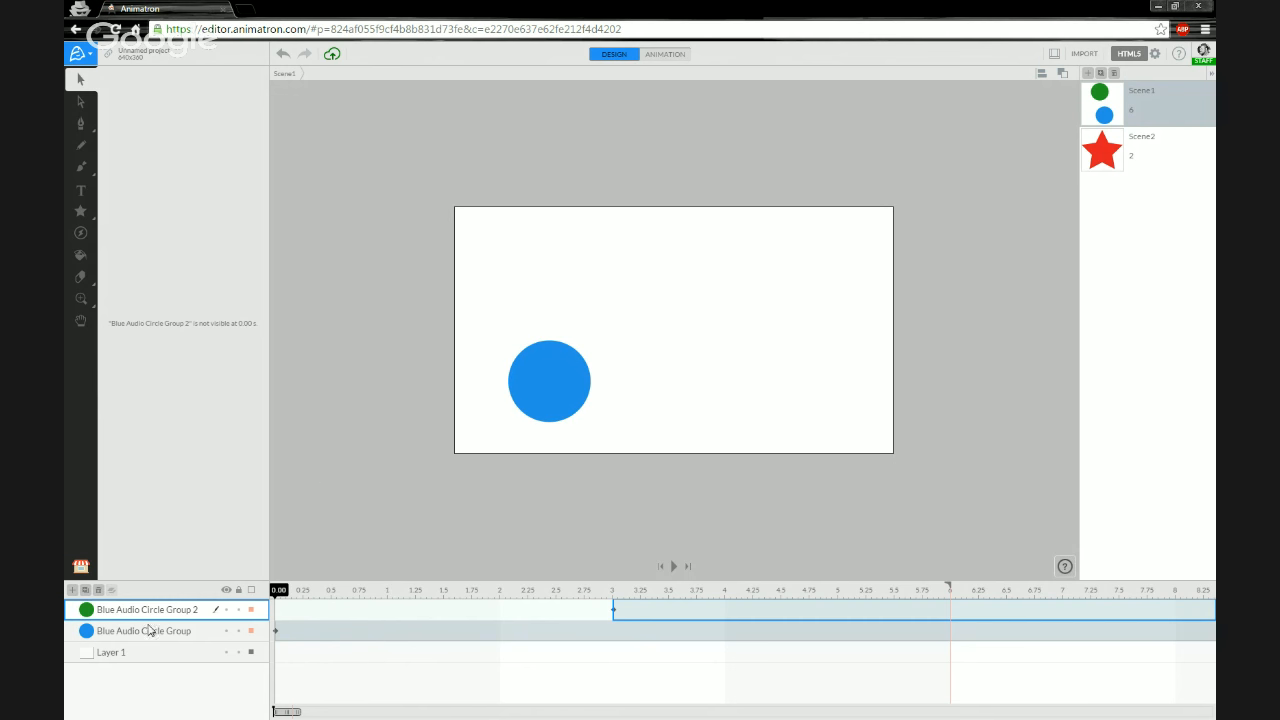
- Add the Fly Buzzing sound effect from the Market's Sound FX Creatures category to Scene1
click(81, 567)
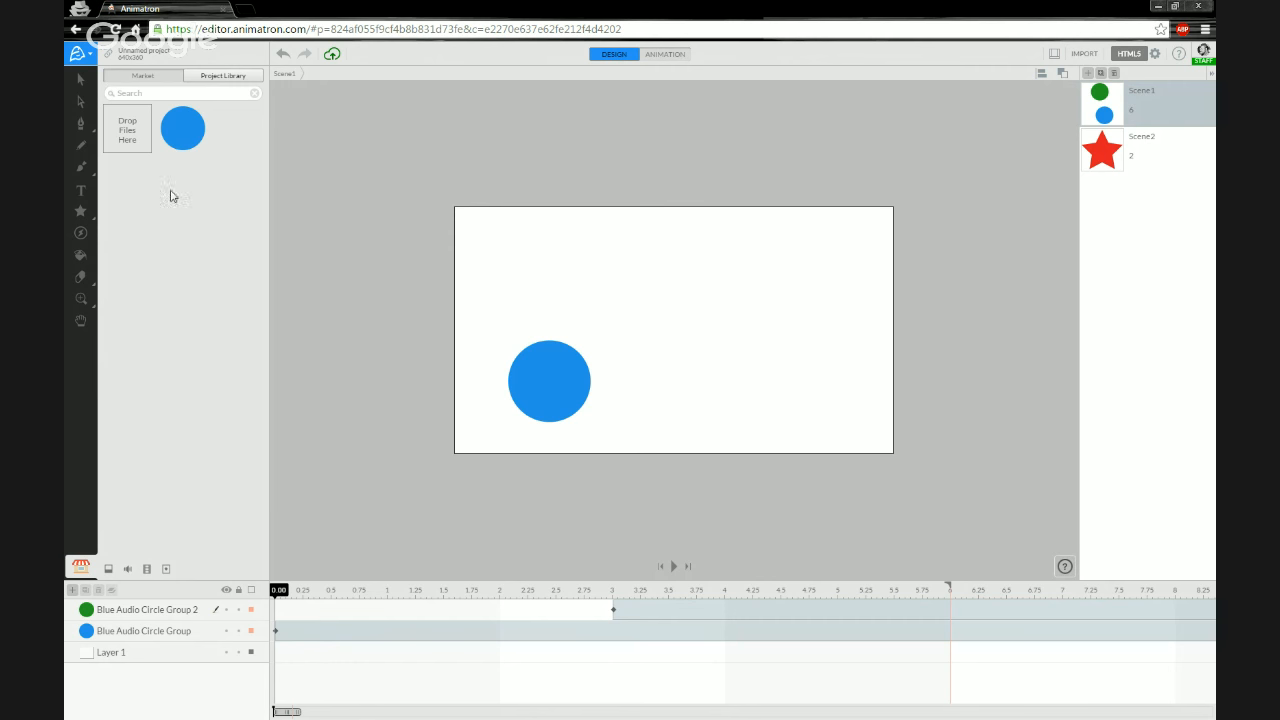
click(157, 78)
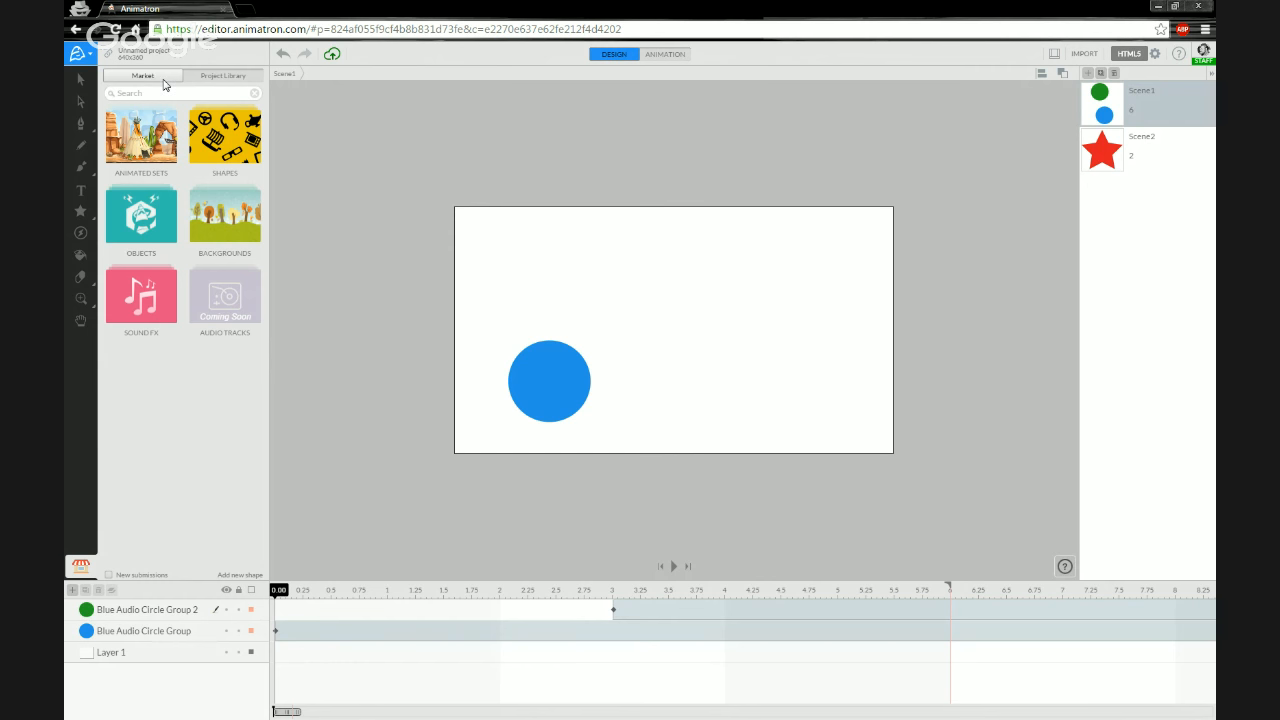
click(146, 306)
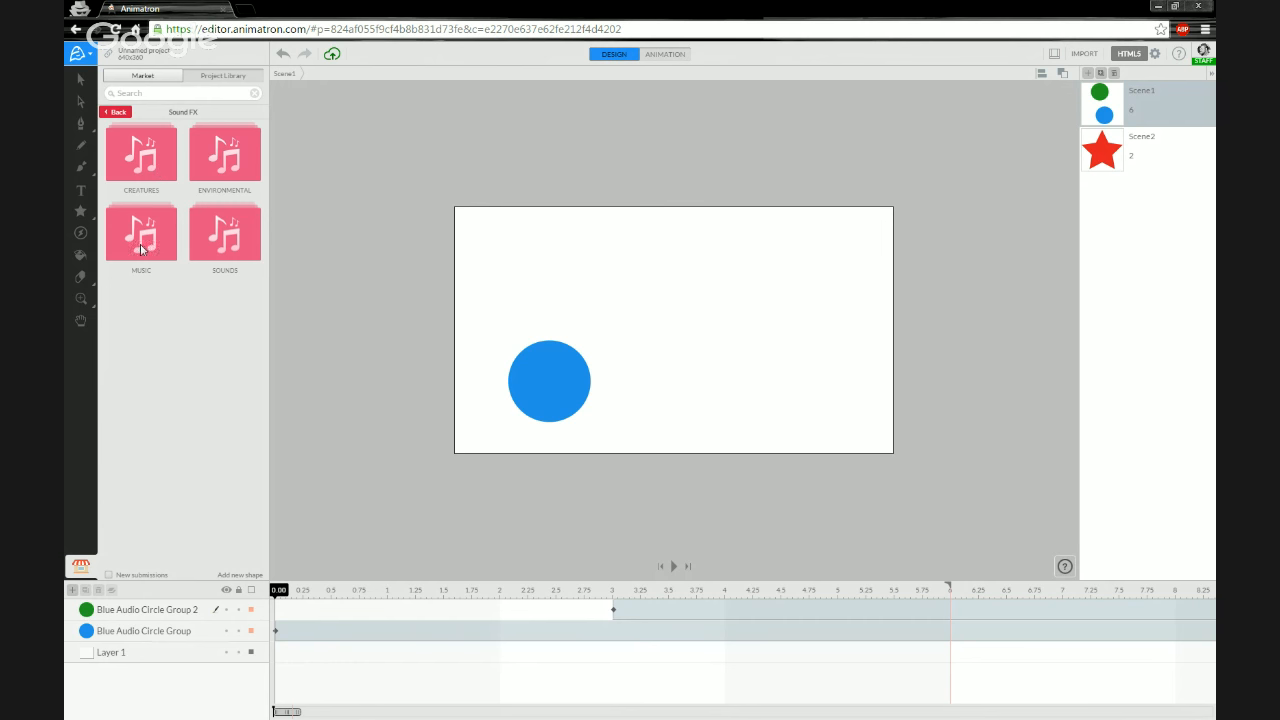
click(153, 176)
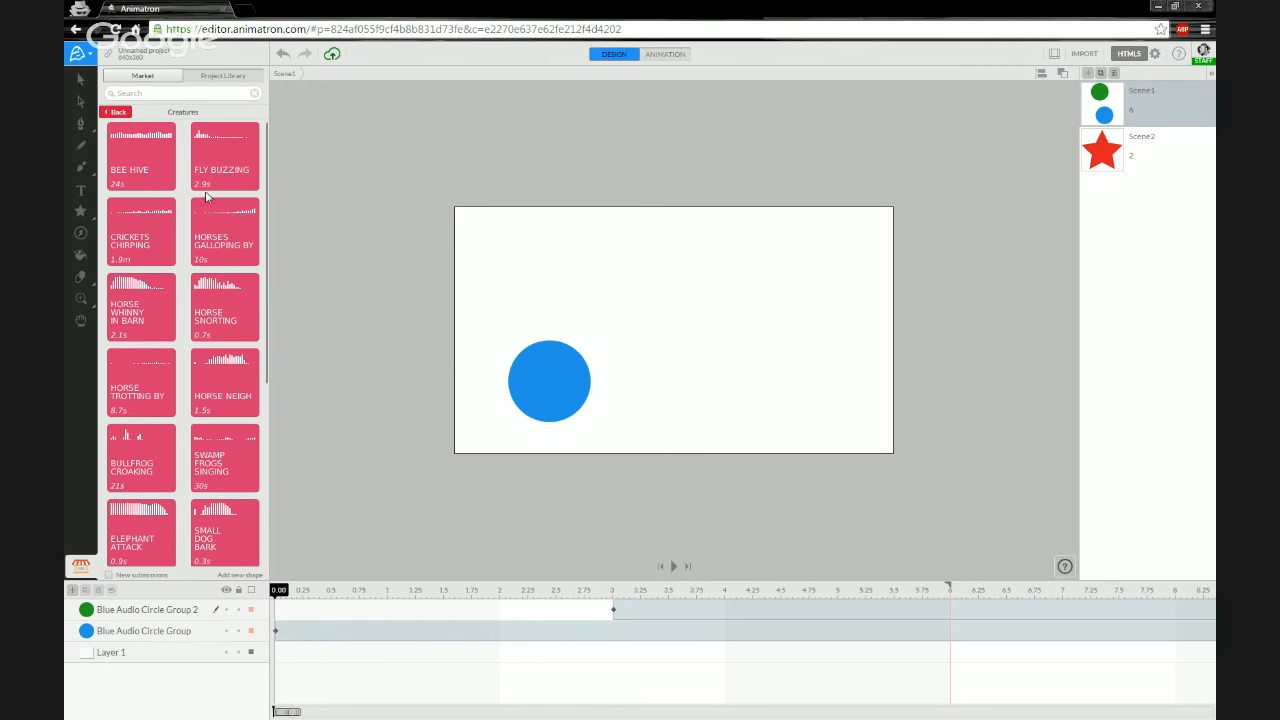
mouse_move(208, 161)
drag(223, 162, 646, 283)
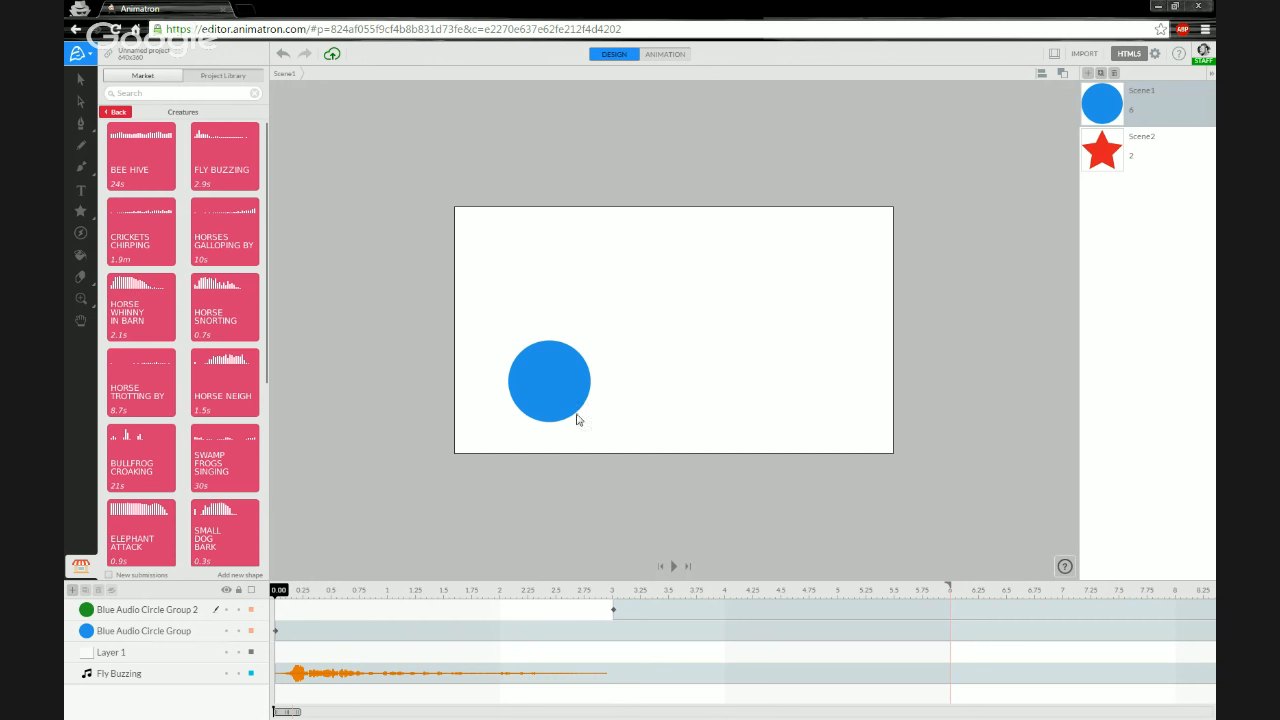
- Hide both circle group layers and play Scene1 to hear the Fly Buzzing sound alone
click(174, 680)
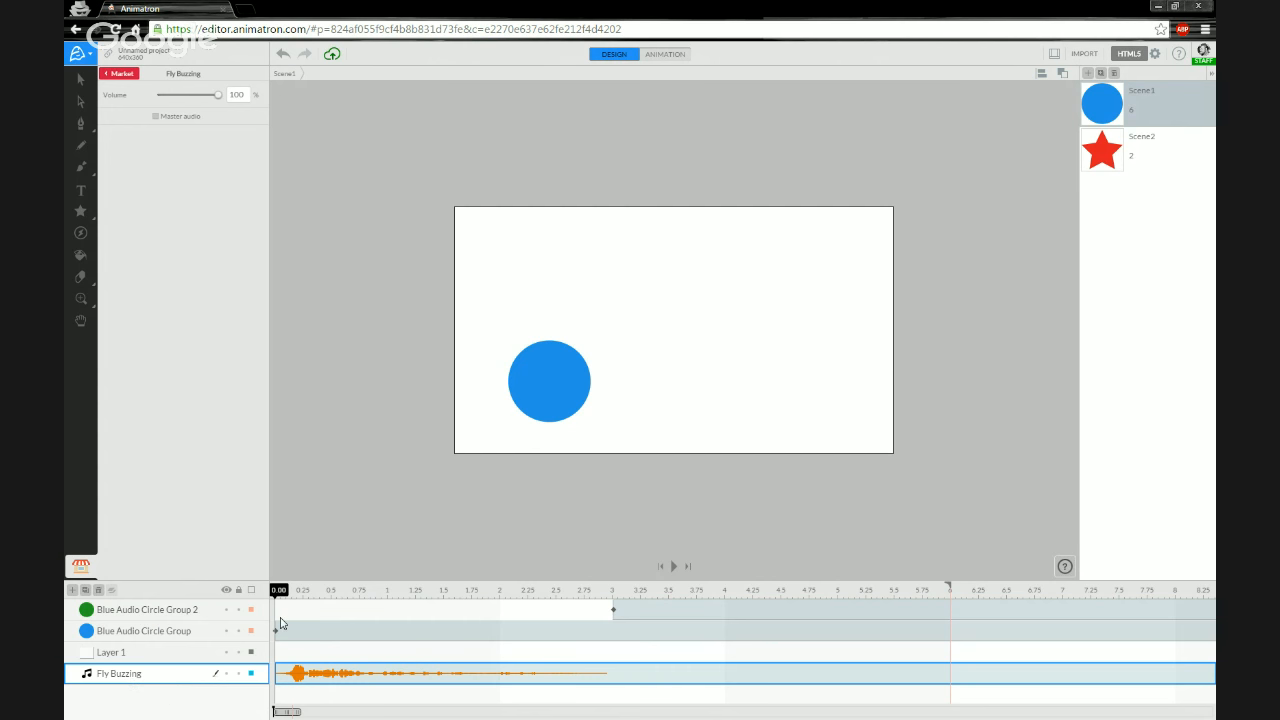
click(226, 630)
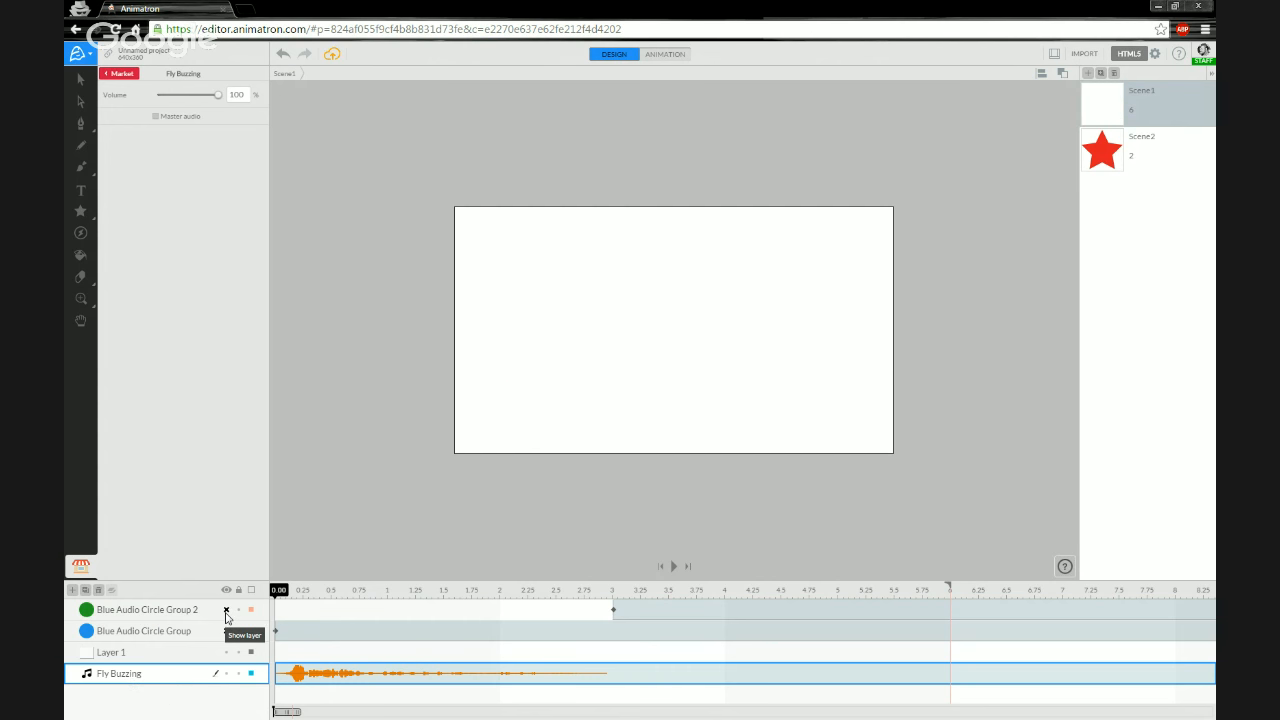
key(space)
click(226, 630)
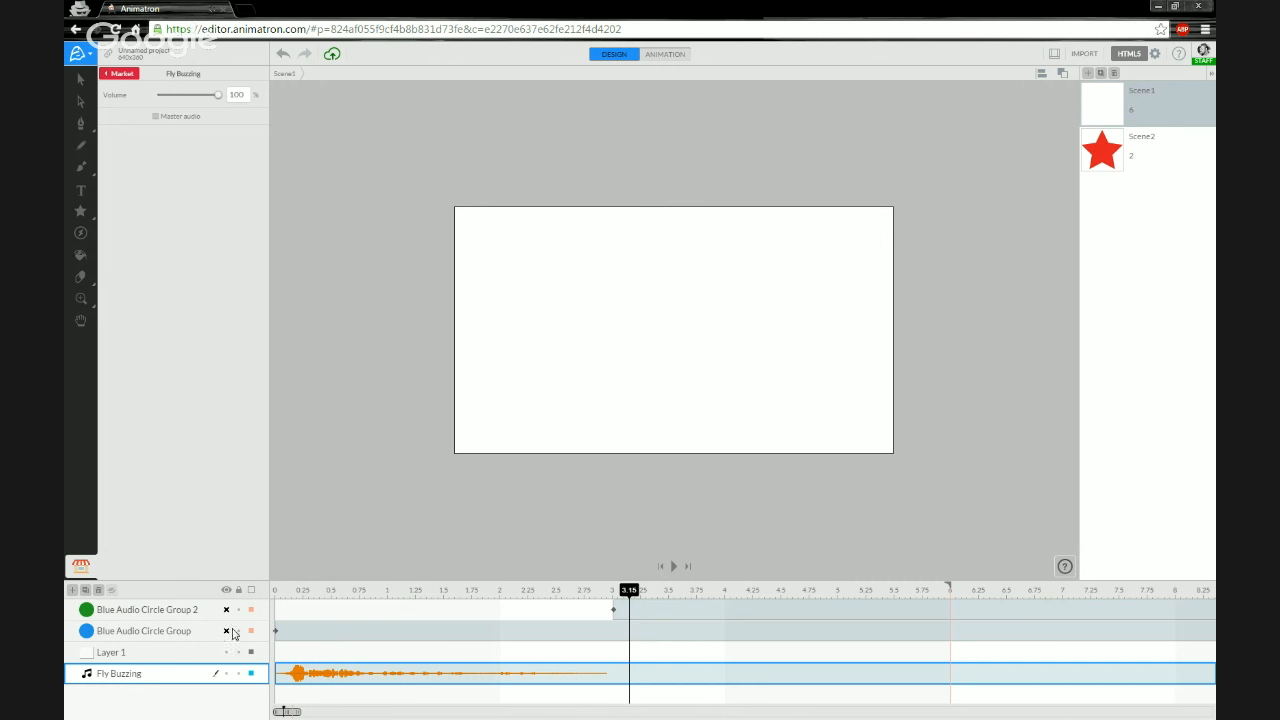
click(277, 594)
click(208, 613)
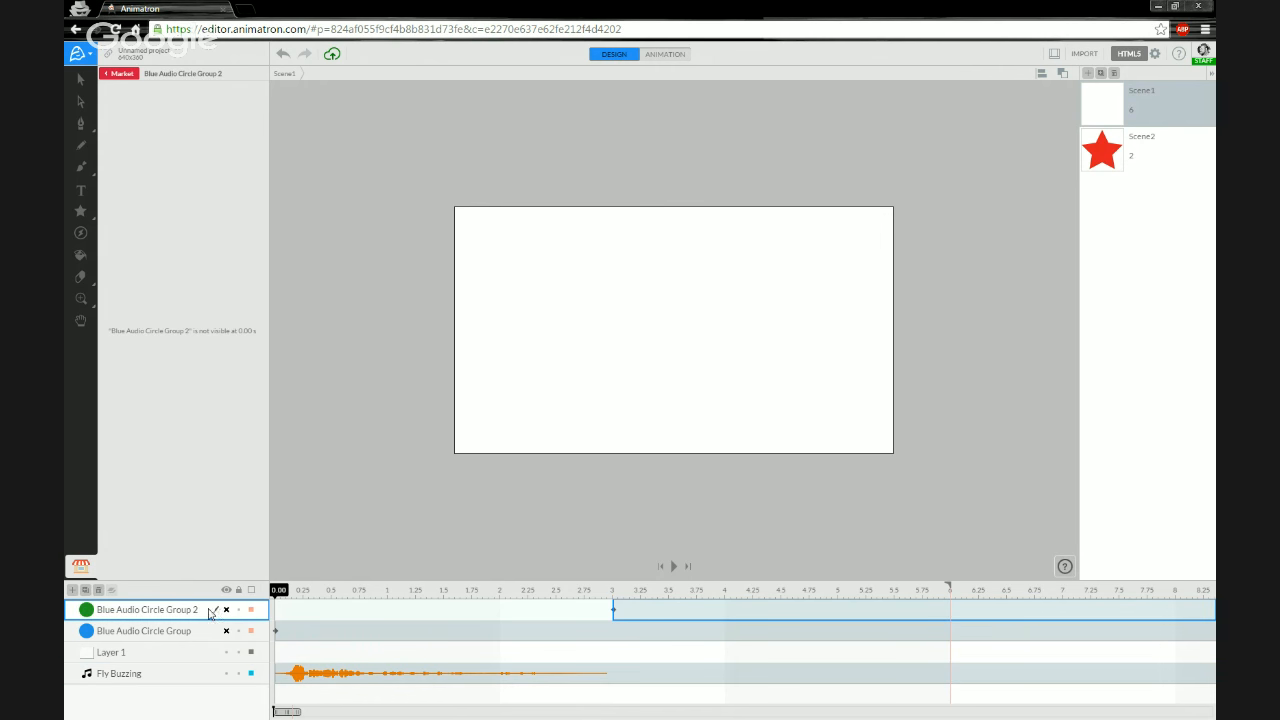
click(197, 630)
click(207, 614)
click(227, 610)
click(227, 630)
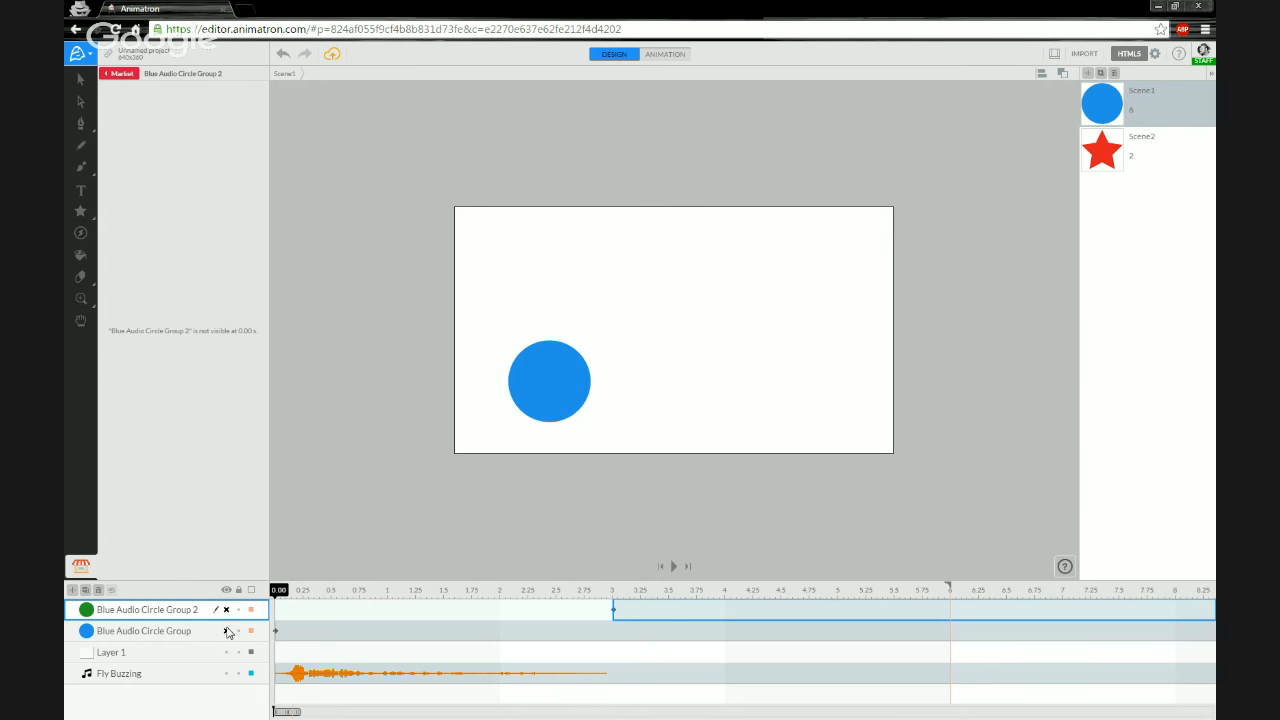
click(227, 630)
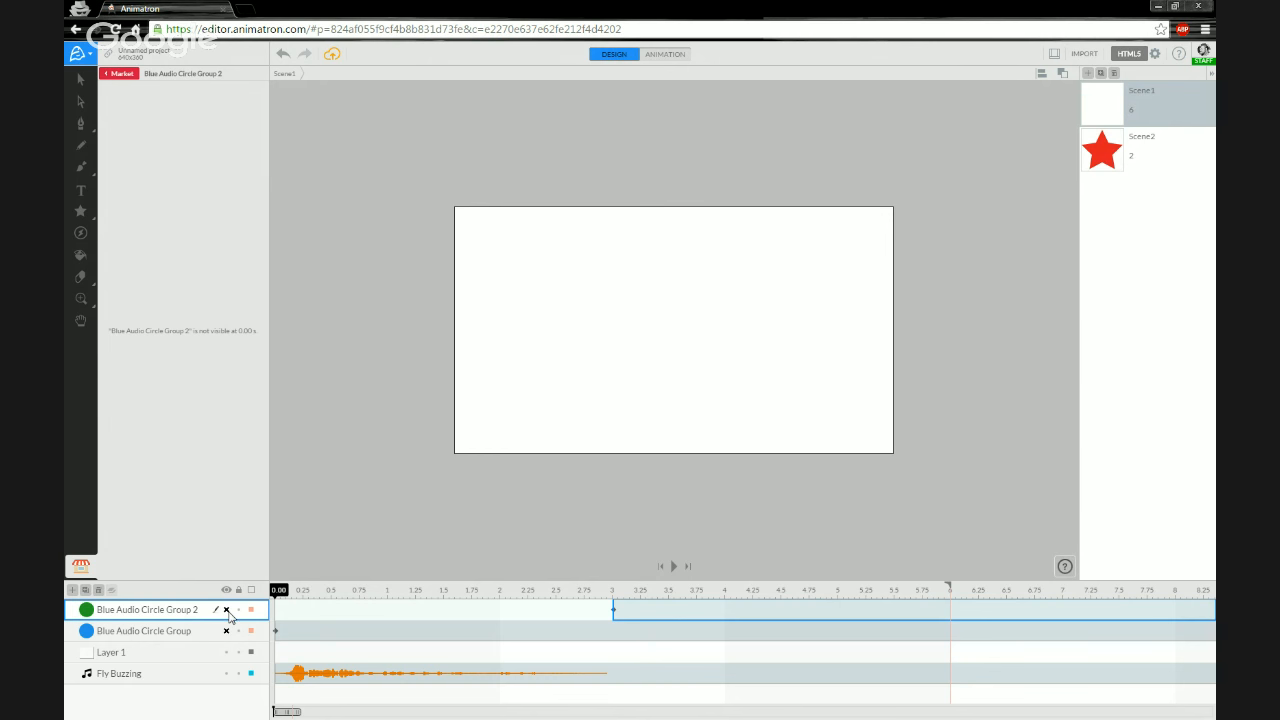
- Unhide the circle group layers, then mute the four sound layers inside Blue Audio Circle Group 2 and return to Scene1
click(227, 610)
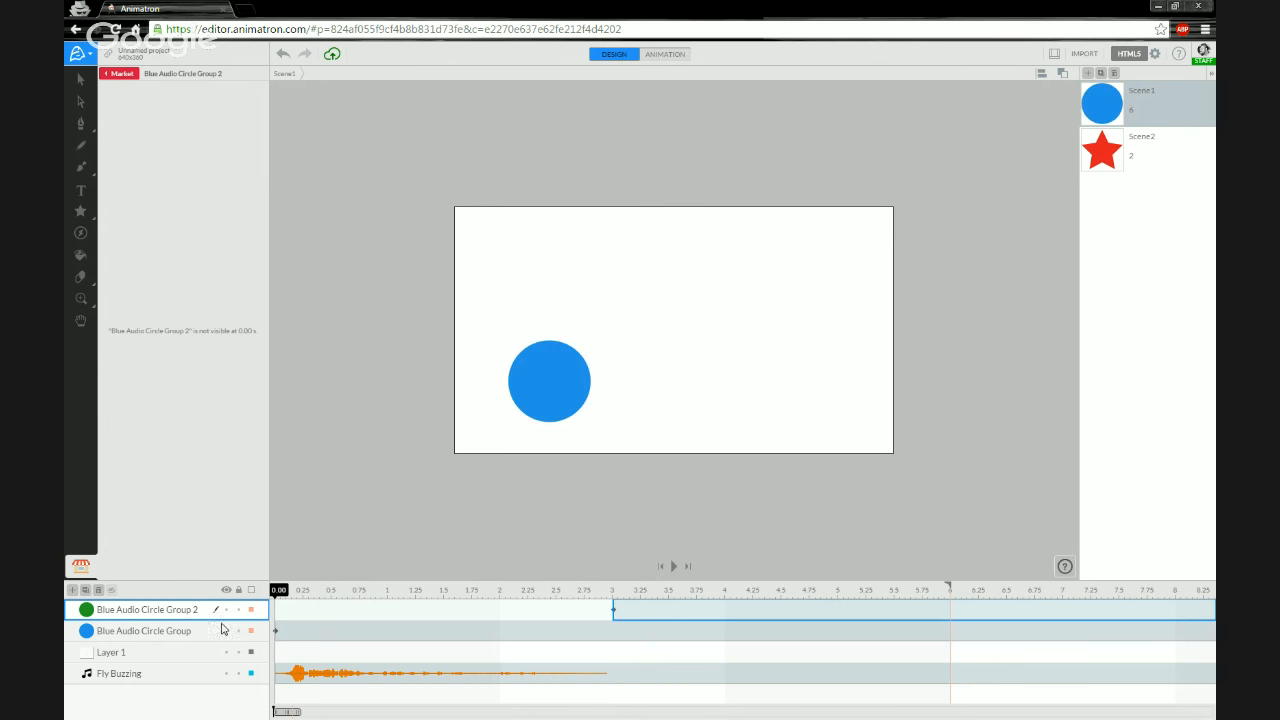
double_click(89, 612)
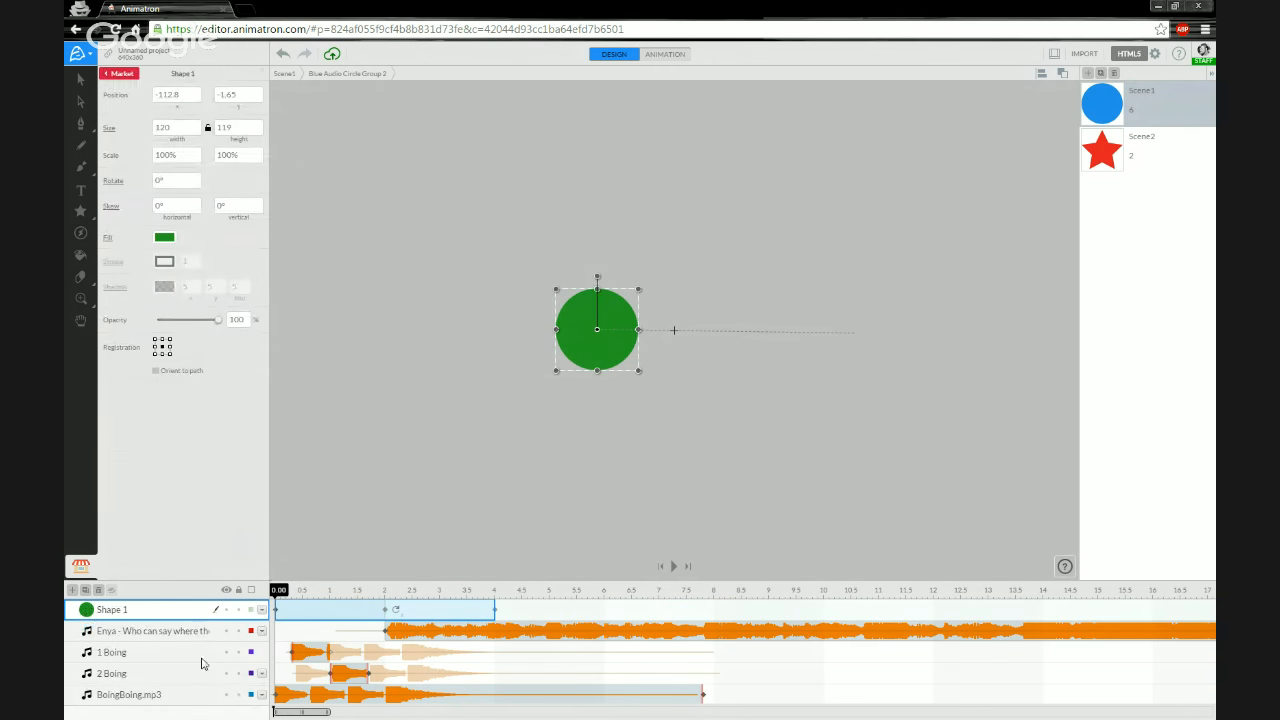
click(226, 631)
click(227, 652)
click(227, 673)
click(227, 694)
click(285, 74)
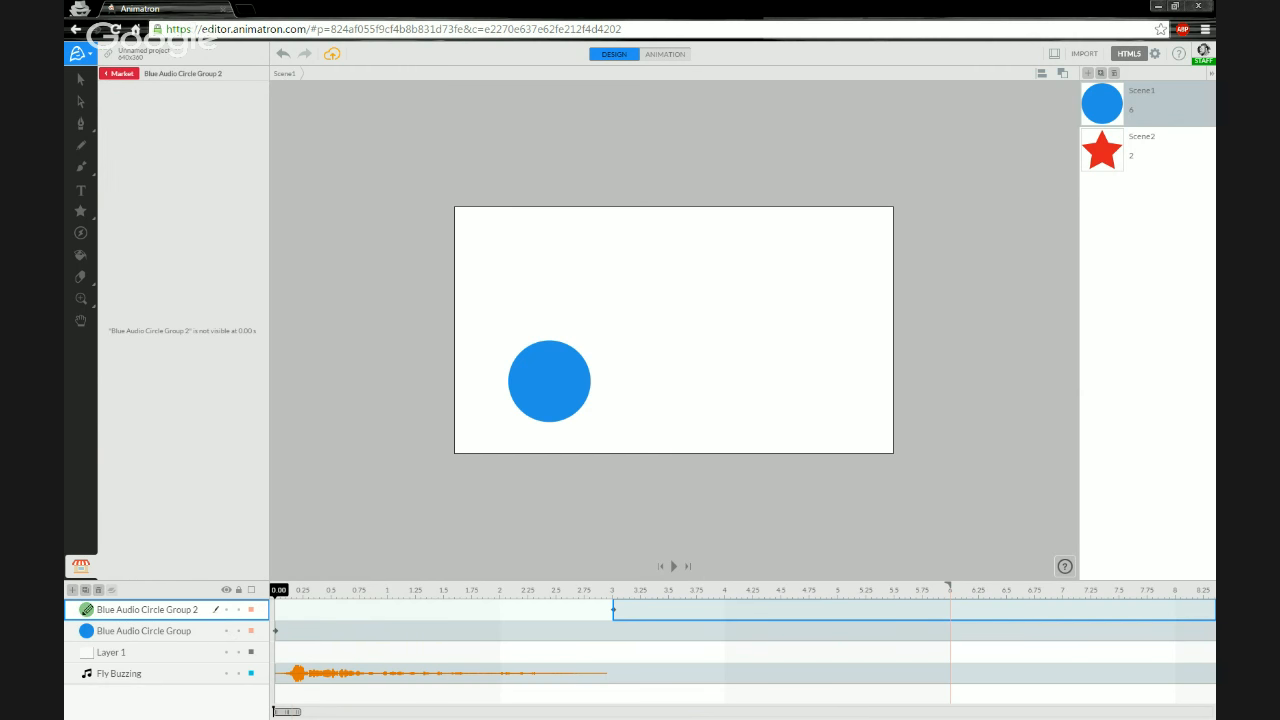
- Mute the Boing sound layers inside Blue Audio Circle Group and return to Scene1
double_click(88, 631)
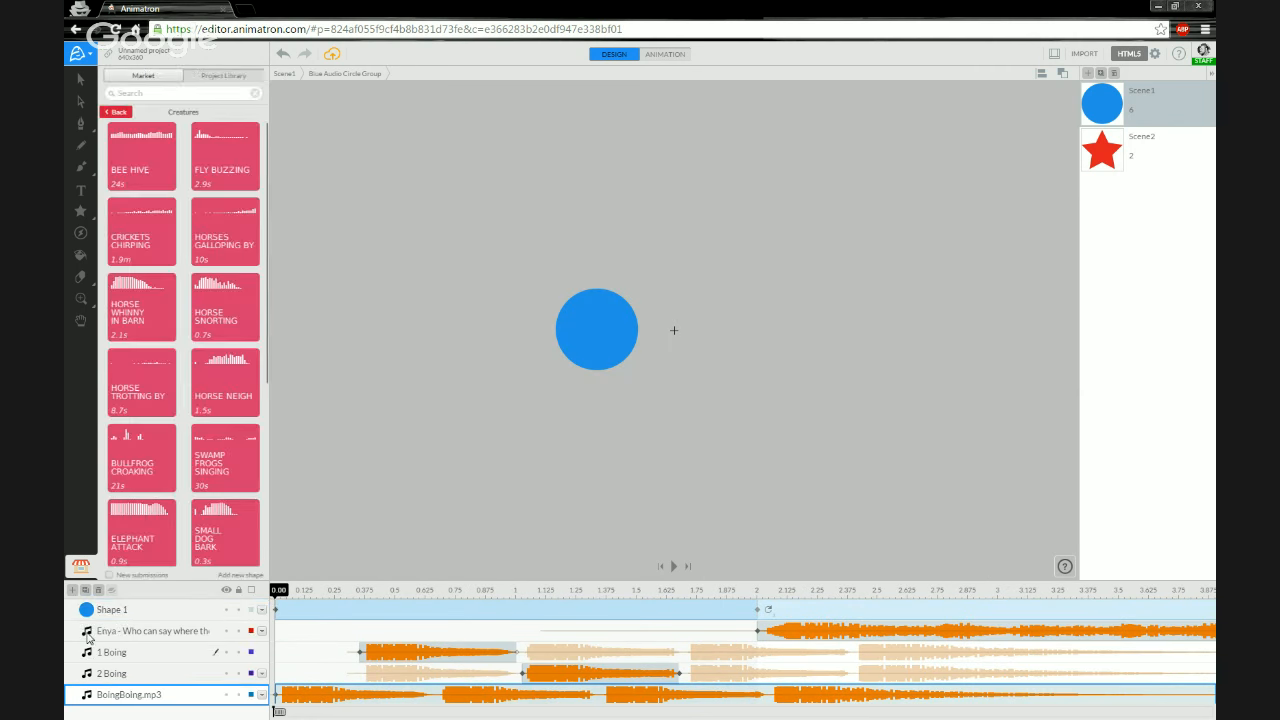
click(228, 652)
click(227, 674)
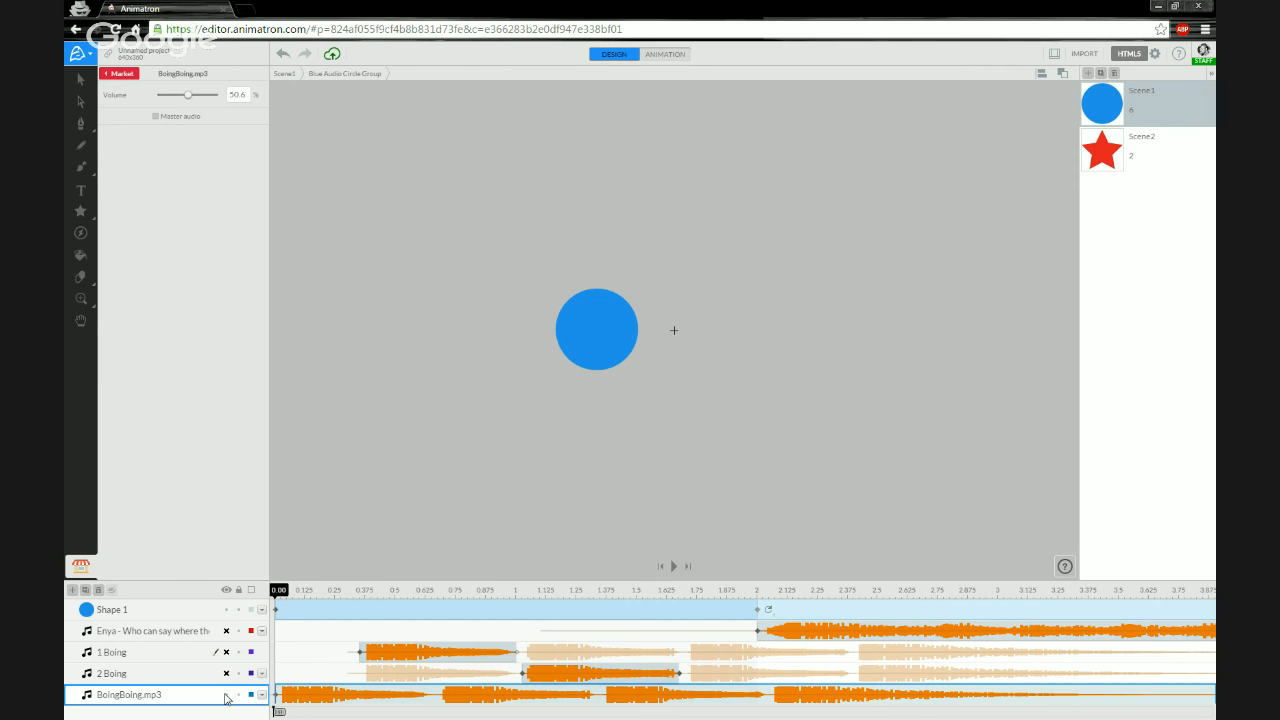
click(226, 695)
click(130, 77)
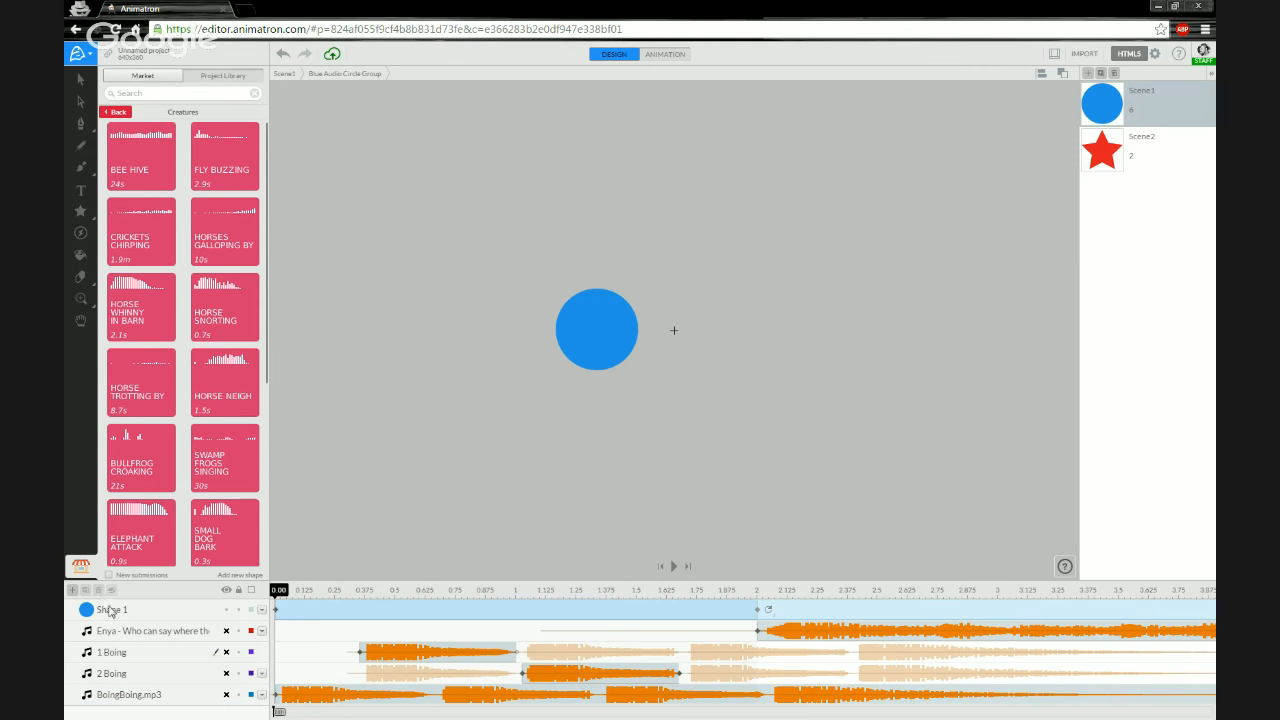
click(282, 75)
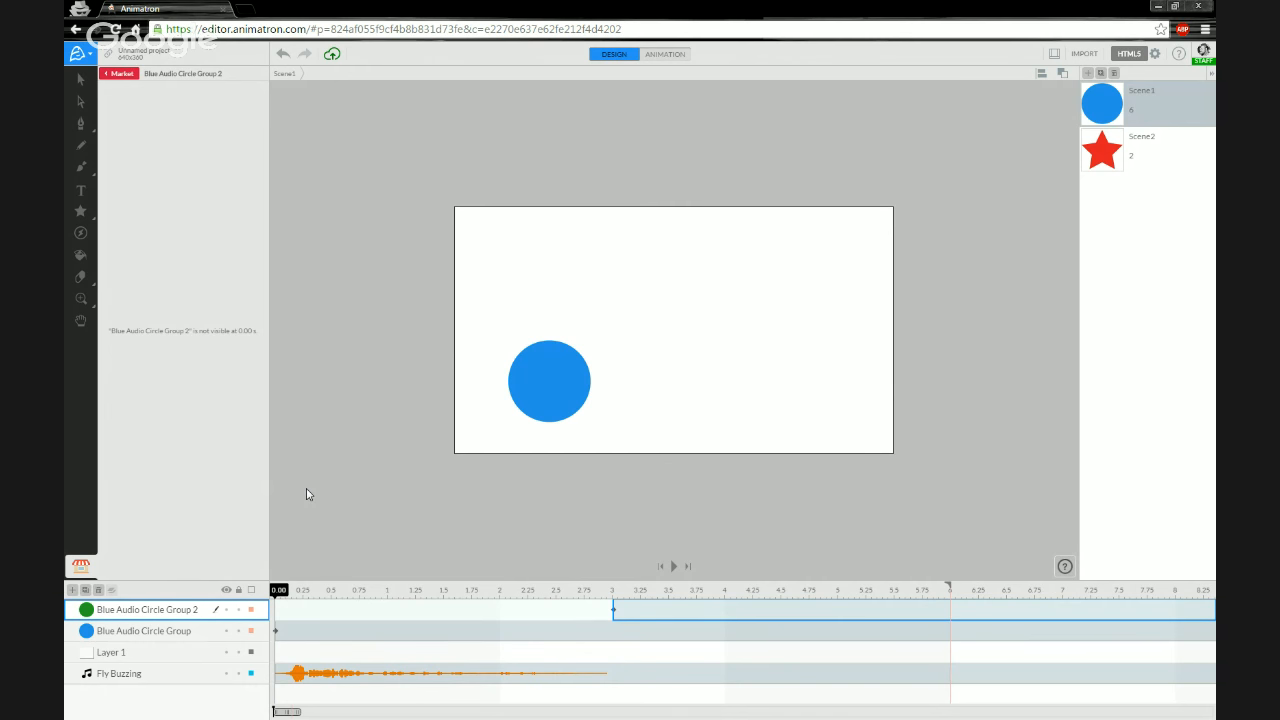
- Play Scene1 briefly, then open each circle group to check its sound layers' mute state
key(space)
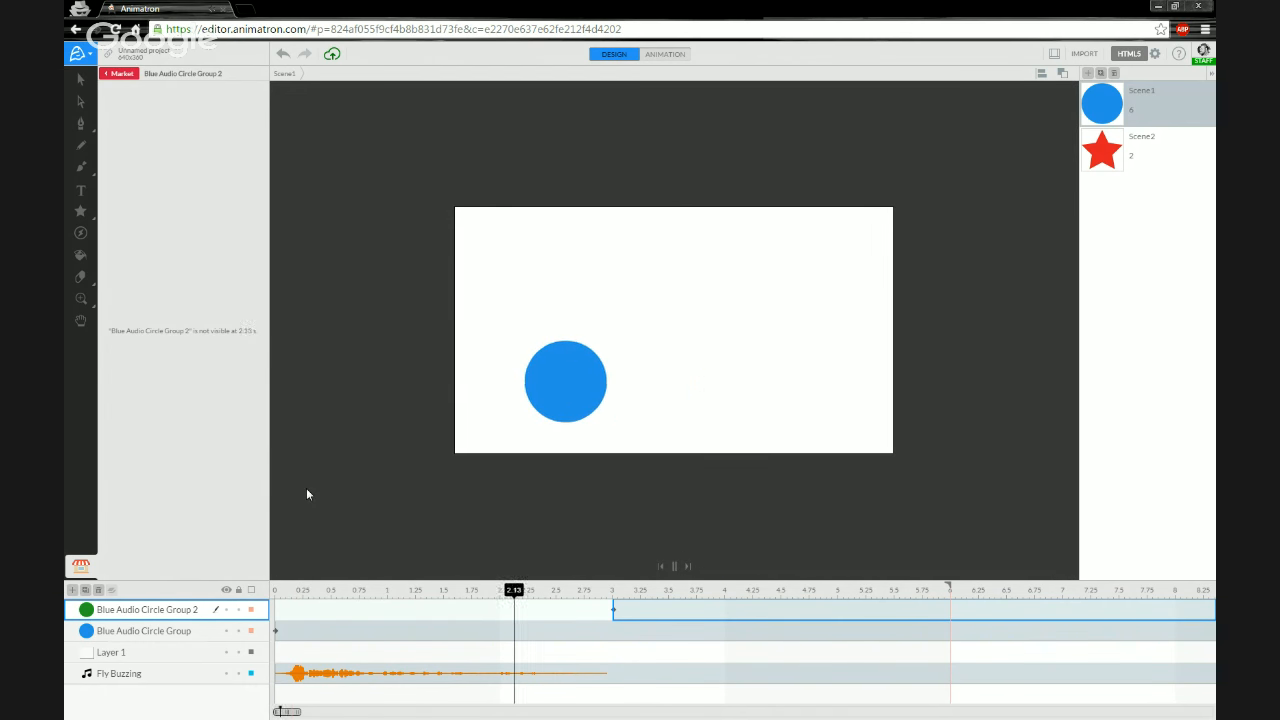
key(space)
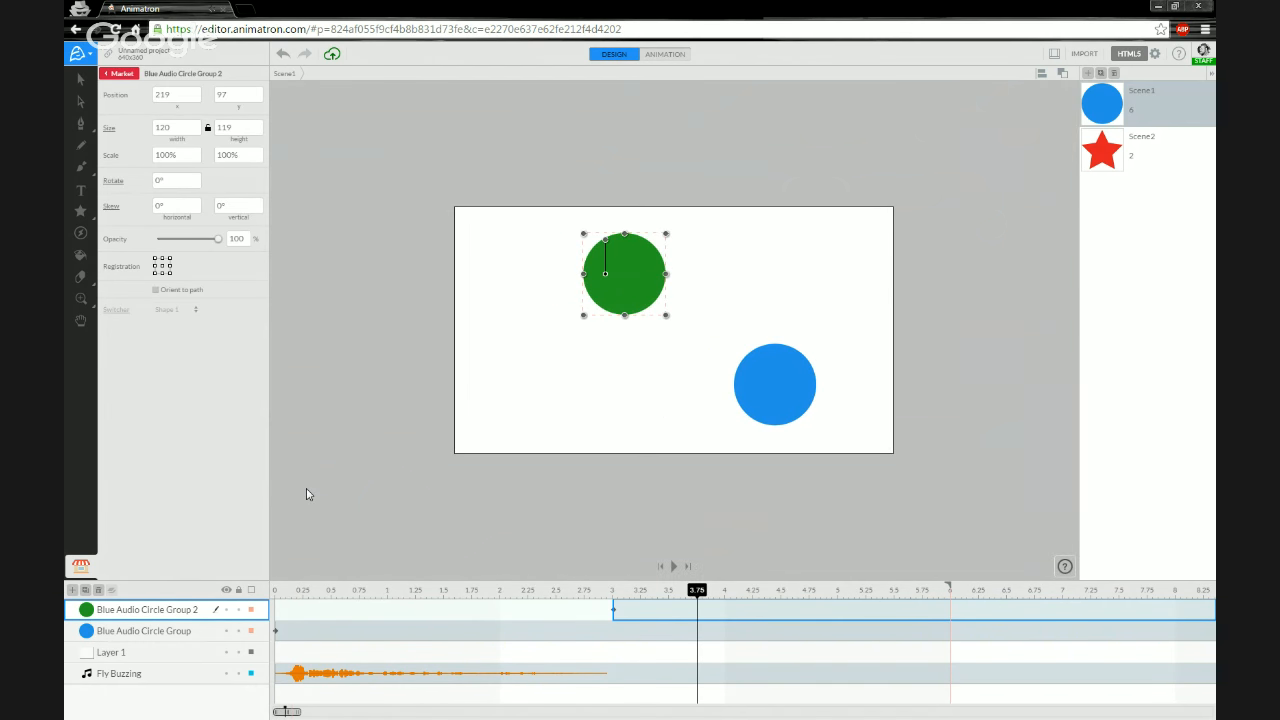
click(86, 631)
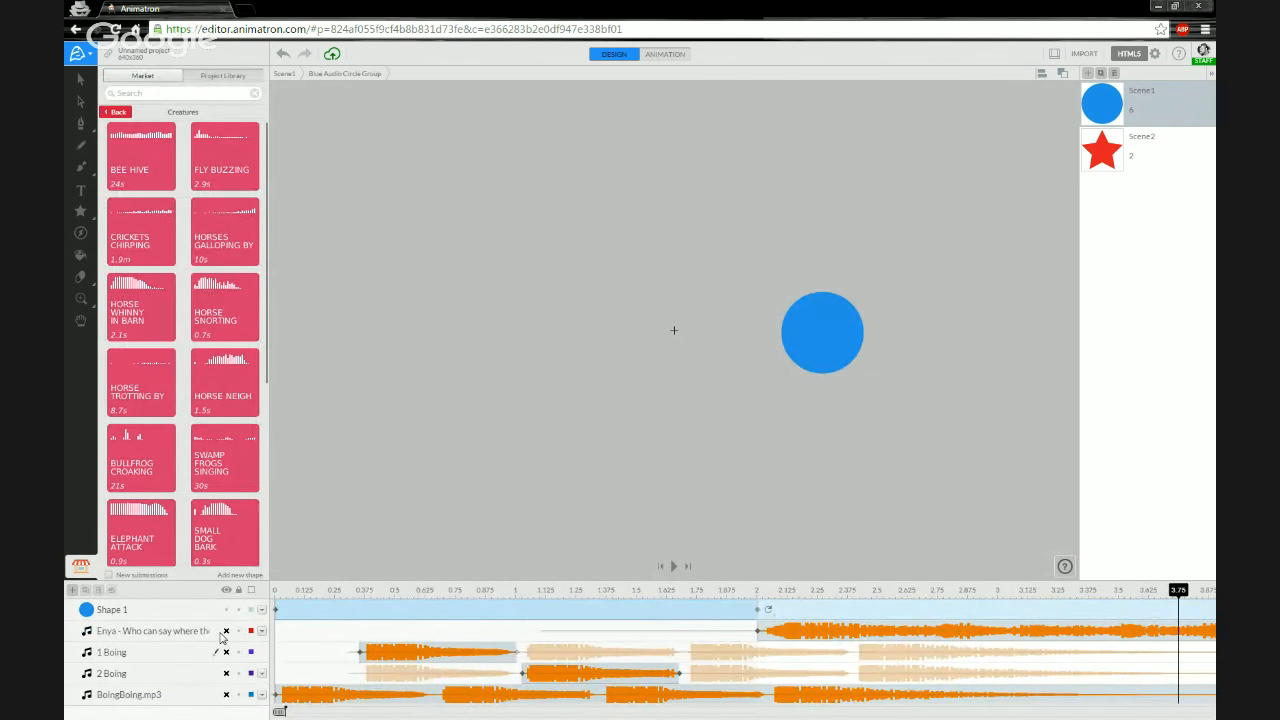
click(287, 74)
click(86, 609)
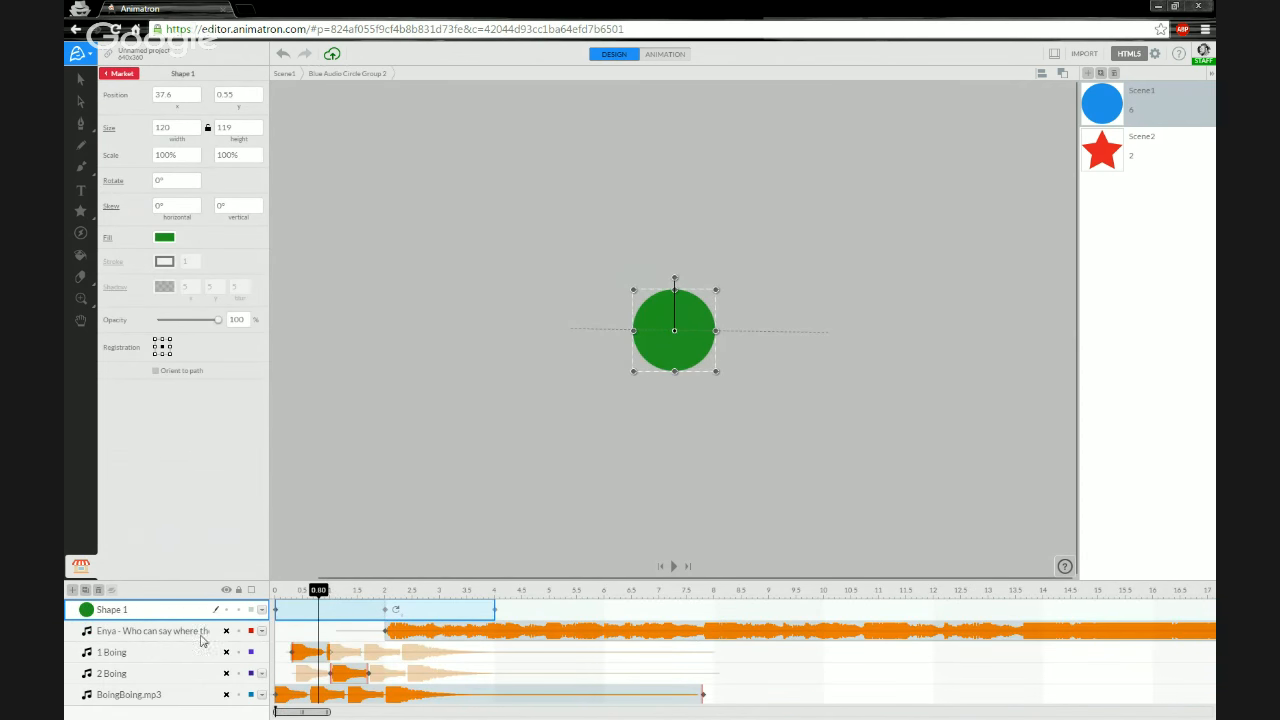
click(287, 74)
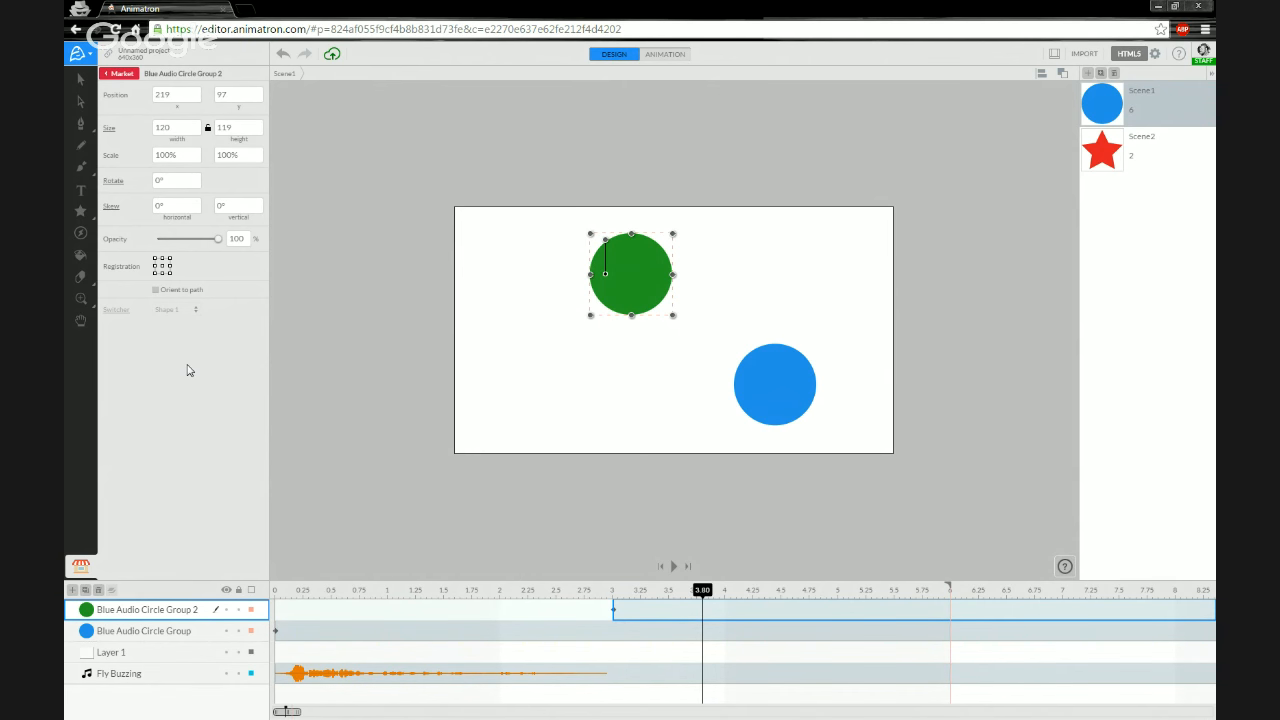
- Browse the Market's Sound FX Creatures and Music categories, returning to the Market's top level
click(118, 74)
scroll(190, 326, down, 5)
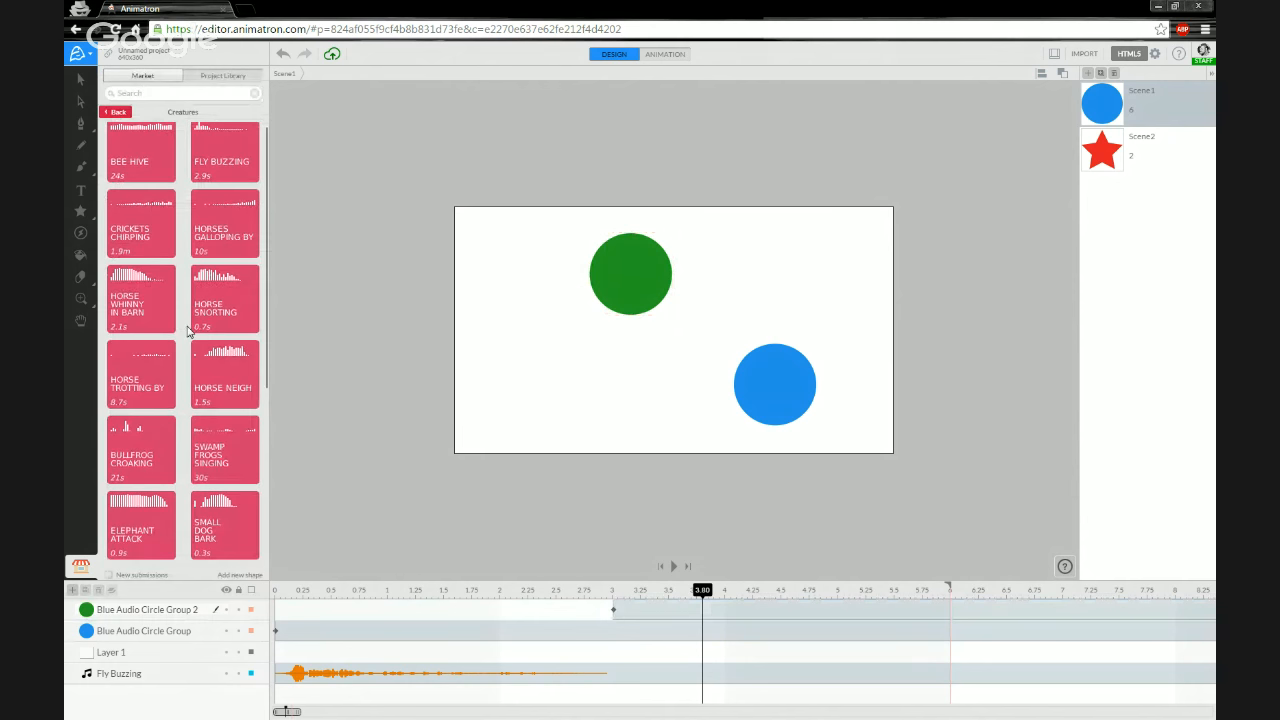
scroll(190, 326, down, 3)
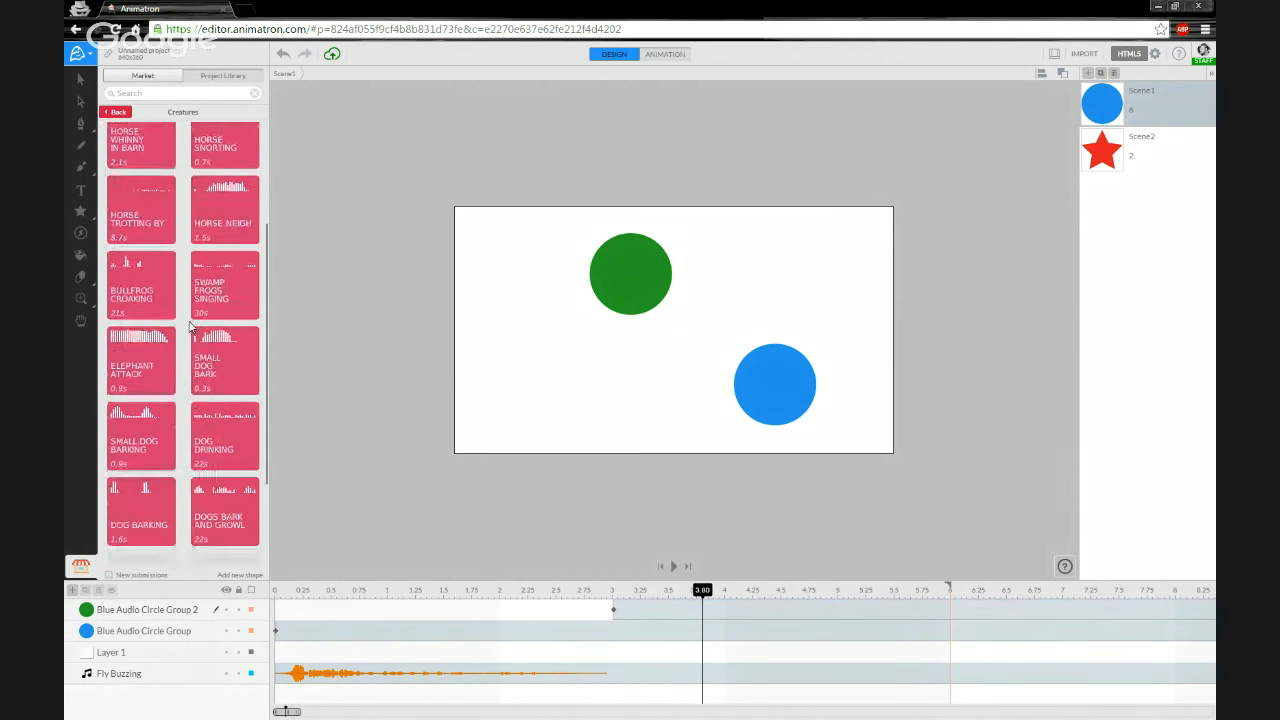
scroll(190, 326, down, 2)
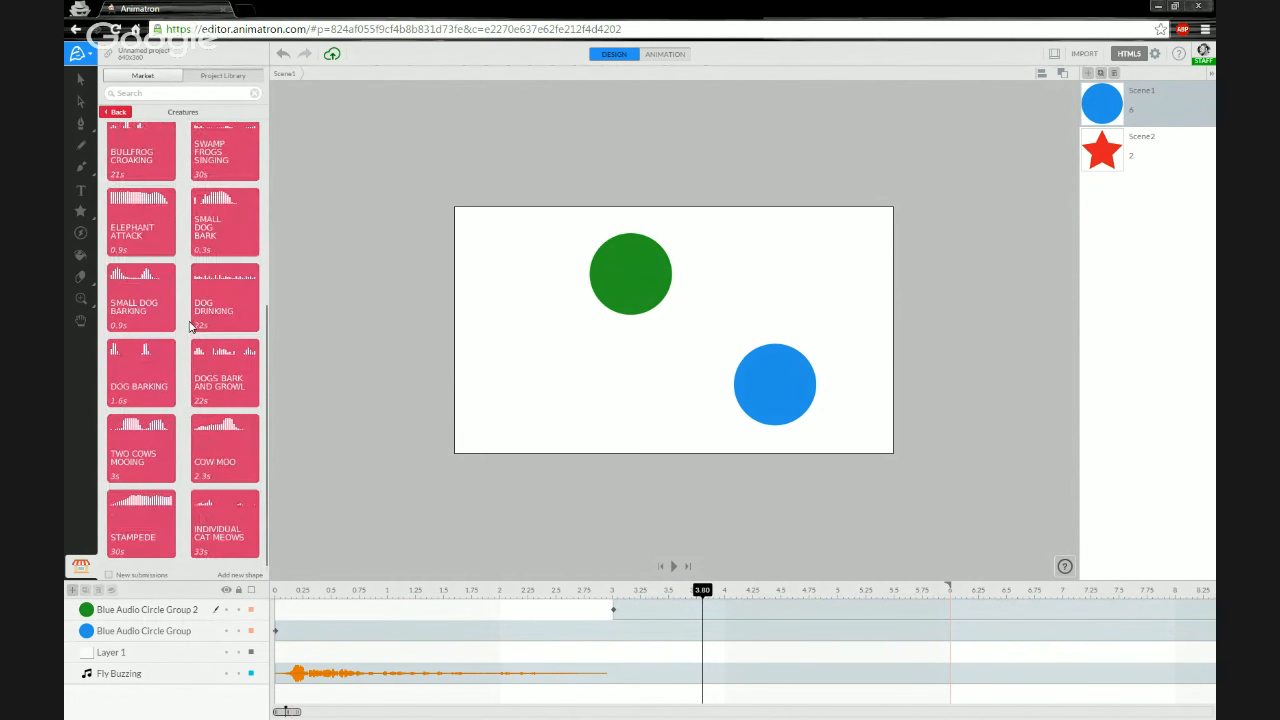
click(118, 113)
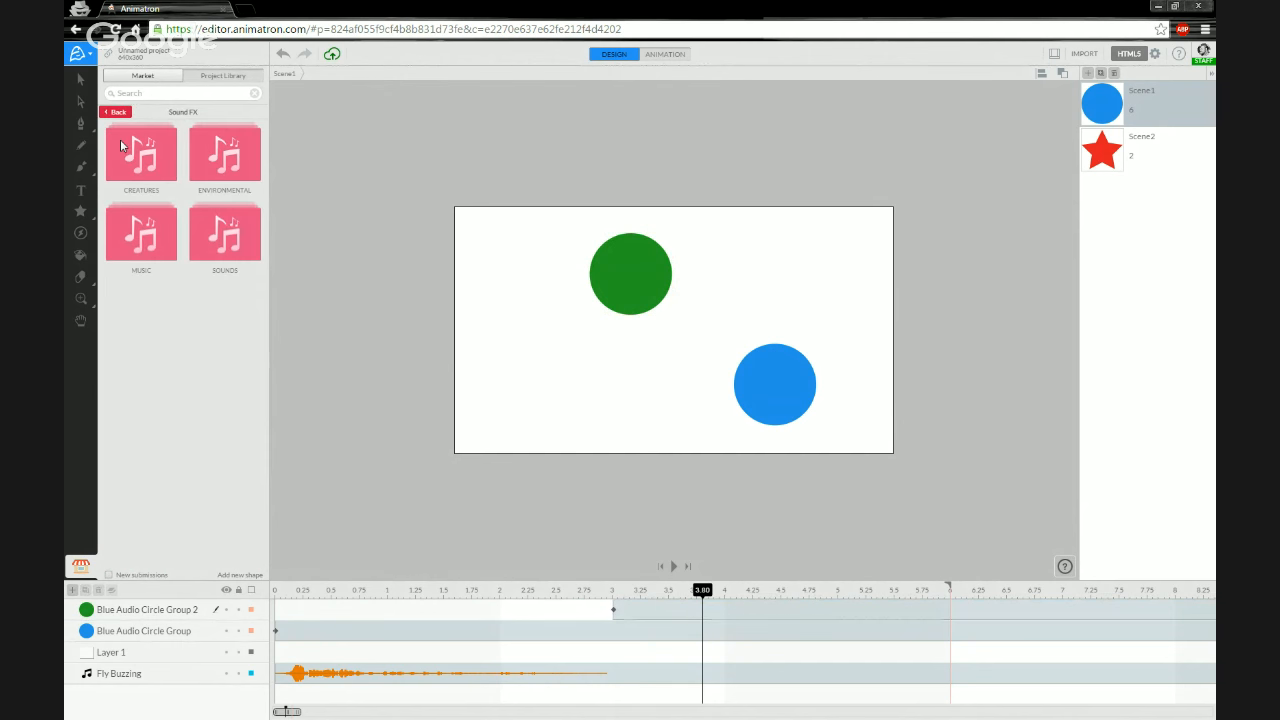
click(138, 230)
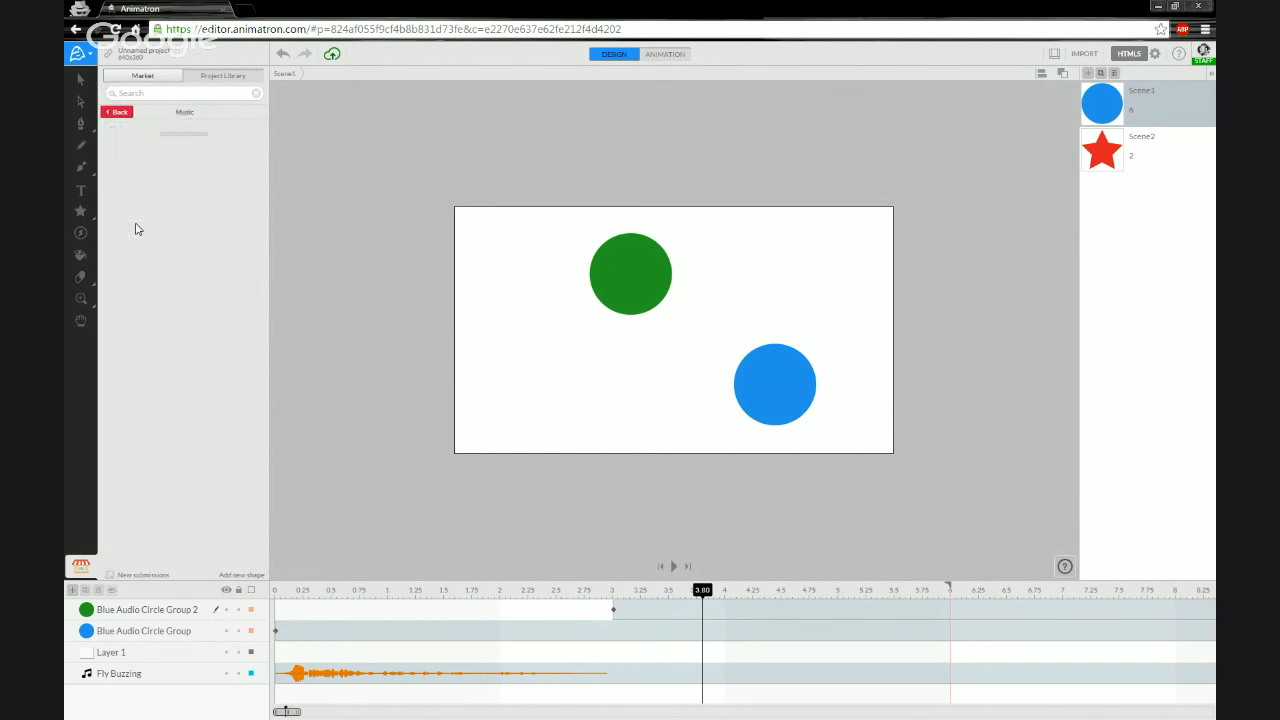
click(110, 113)
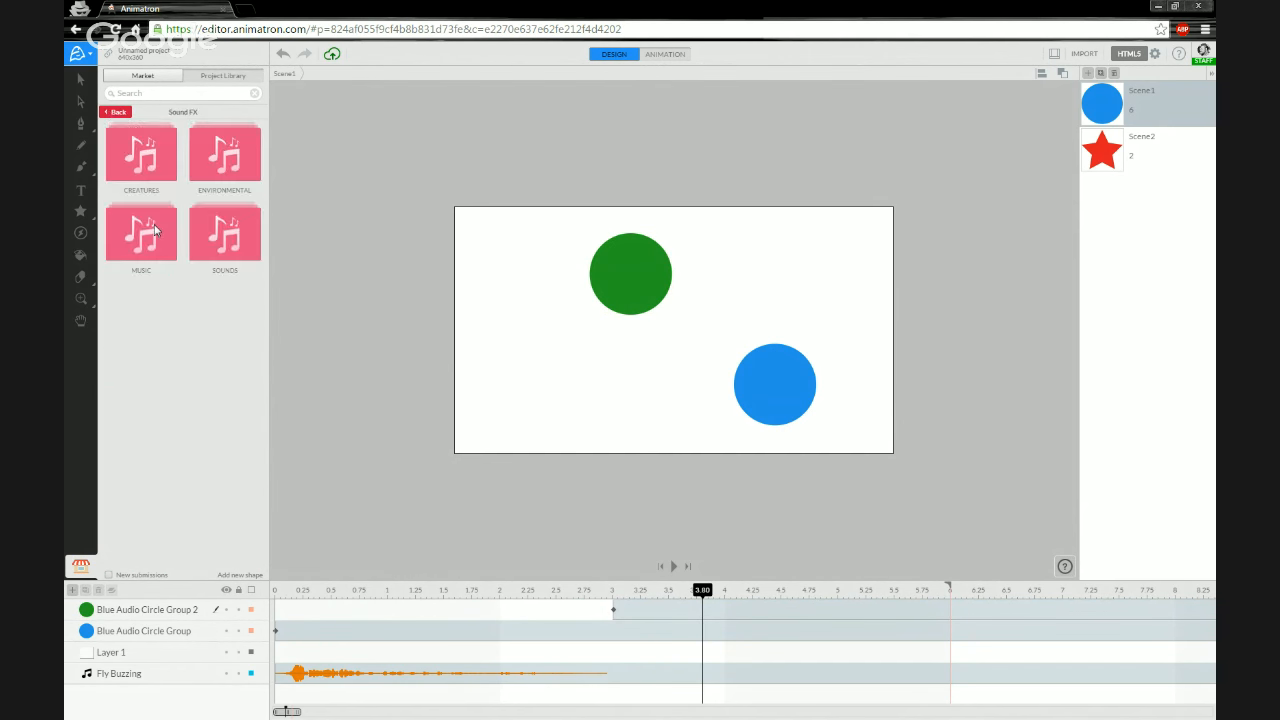
click(116, 114)
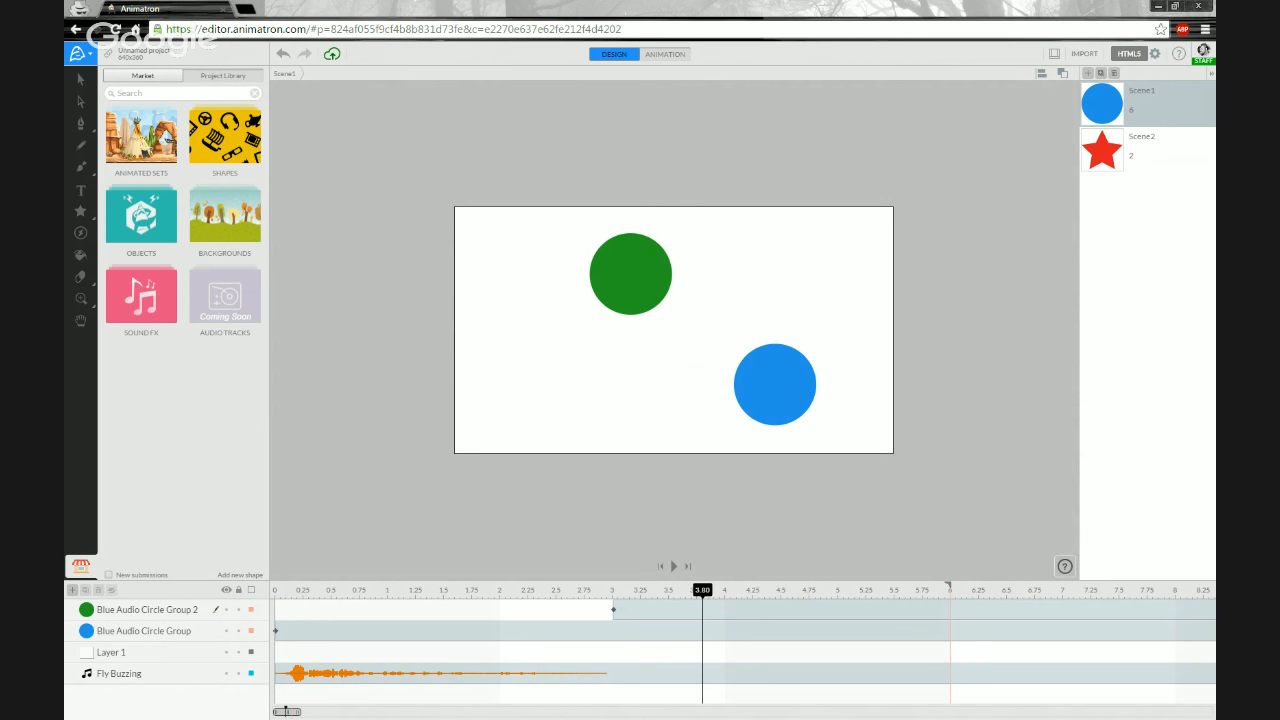
- Add a text label with the feedback e-mail address on the stage and nudge it slightly upward
click(81, 190)
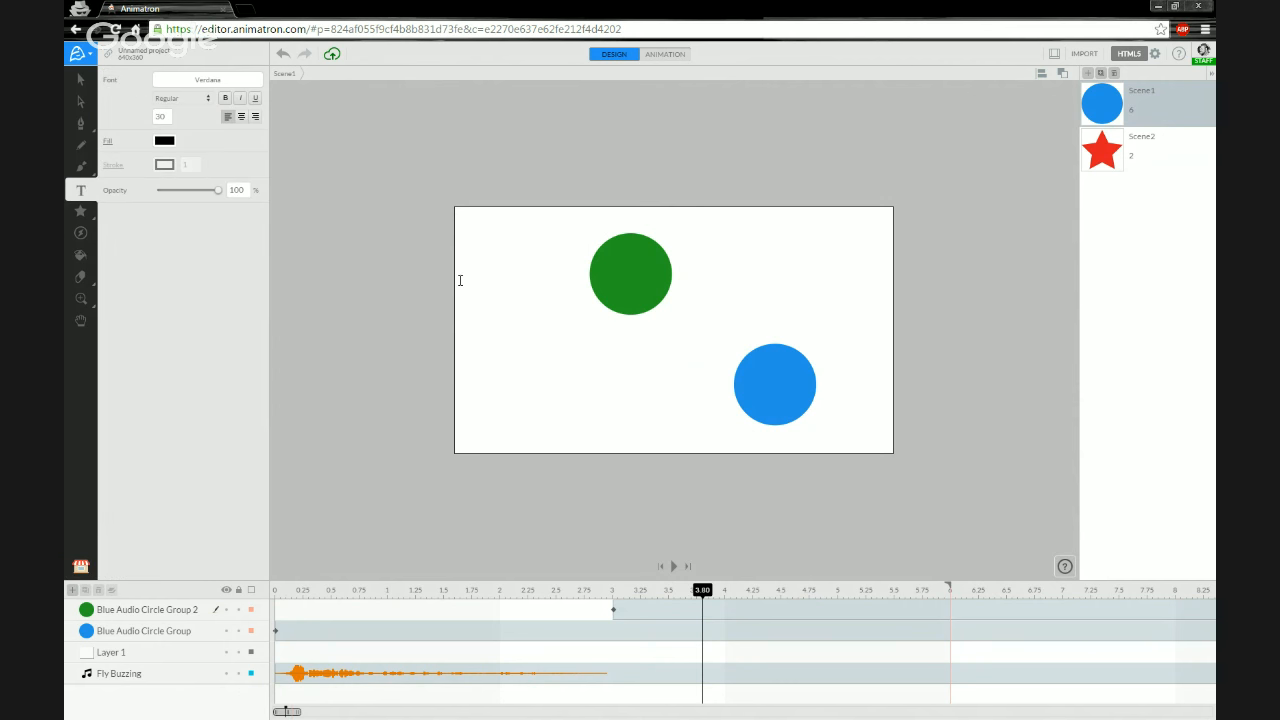
click(523, 342)
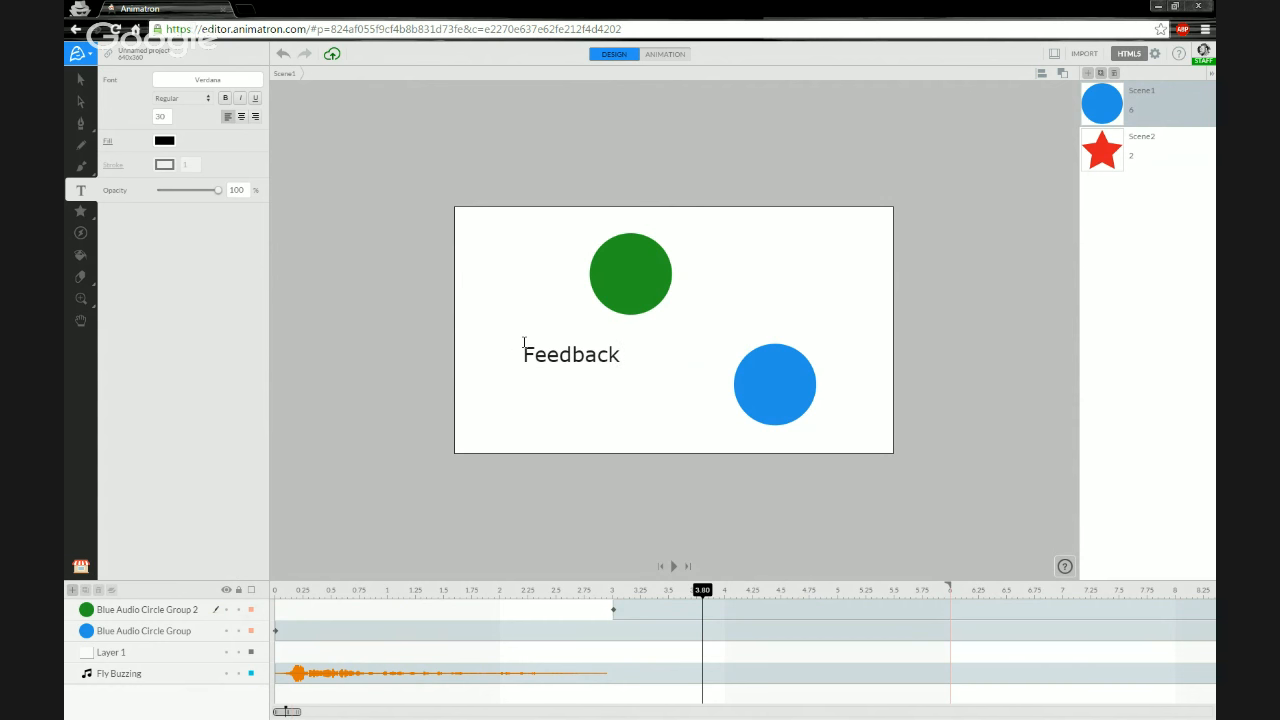
click(81, 79)
drag(540, 356, 540, 332)
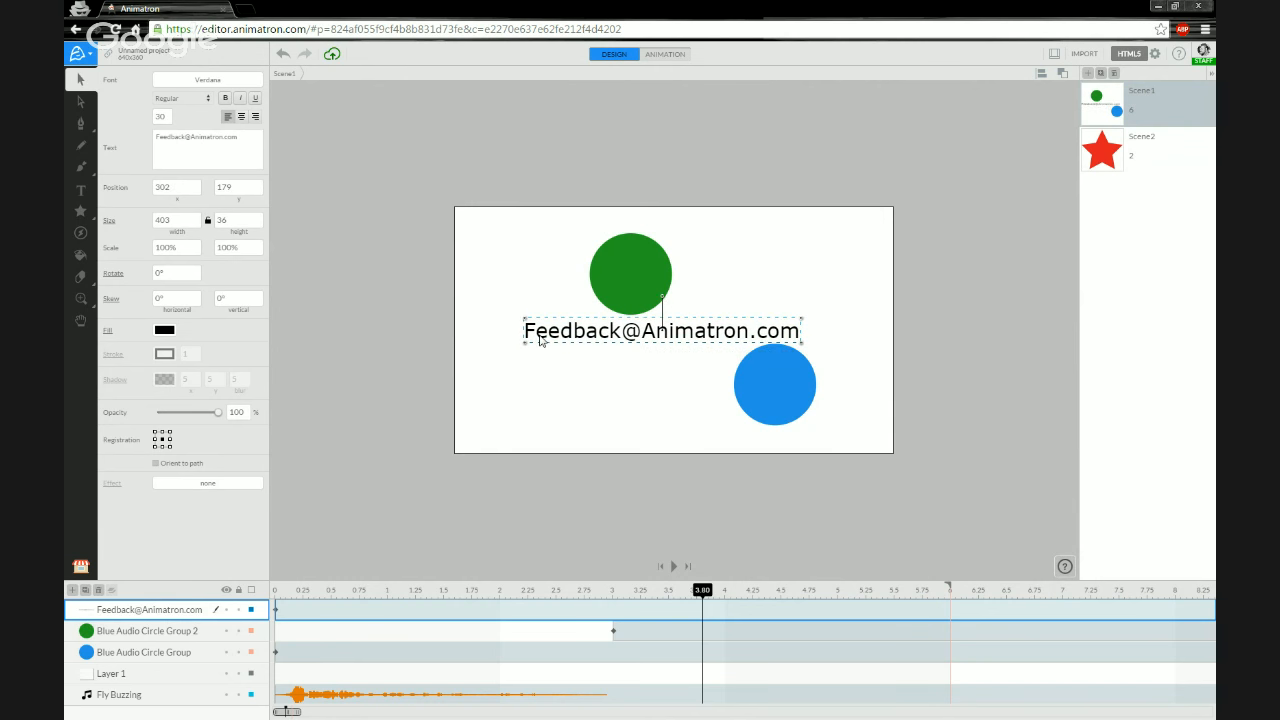
- Move the green circle to the stage's upper-left corner and deselect it
click(504, 308)
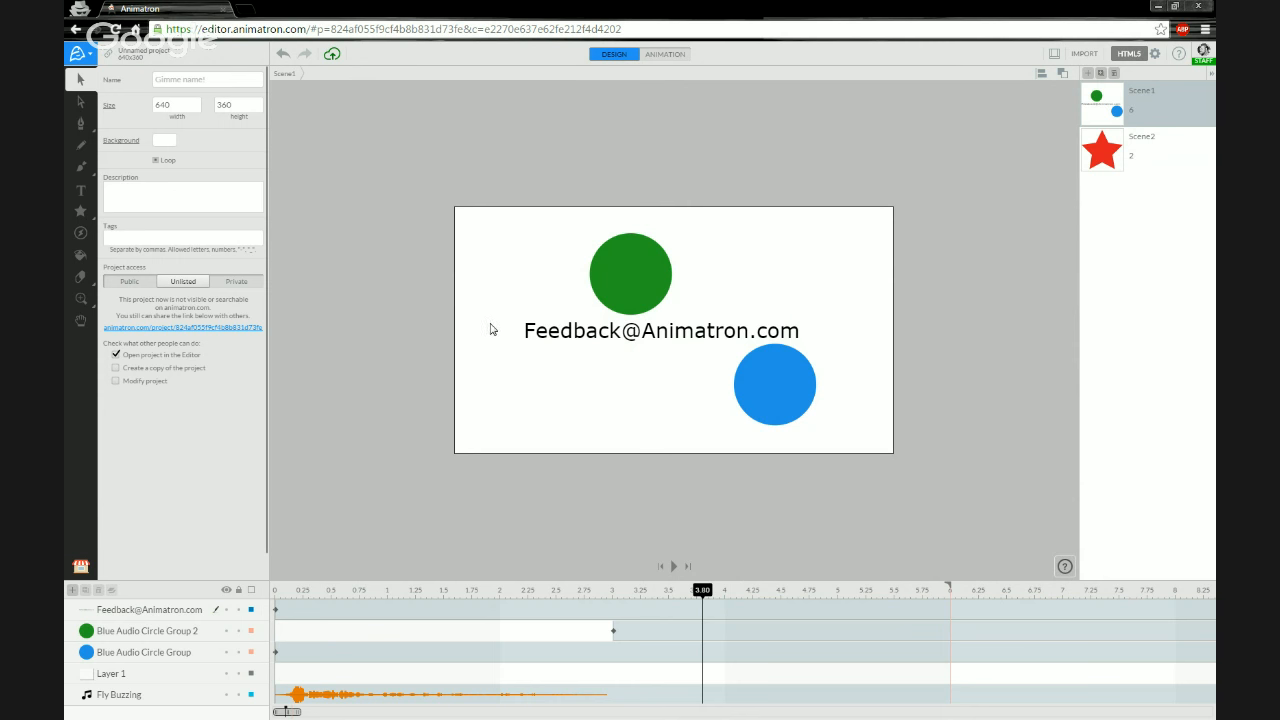
drag(637, 277, 535, 260)
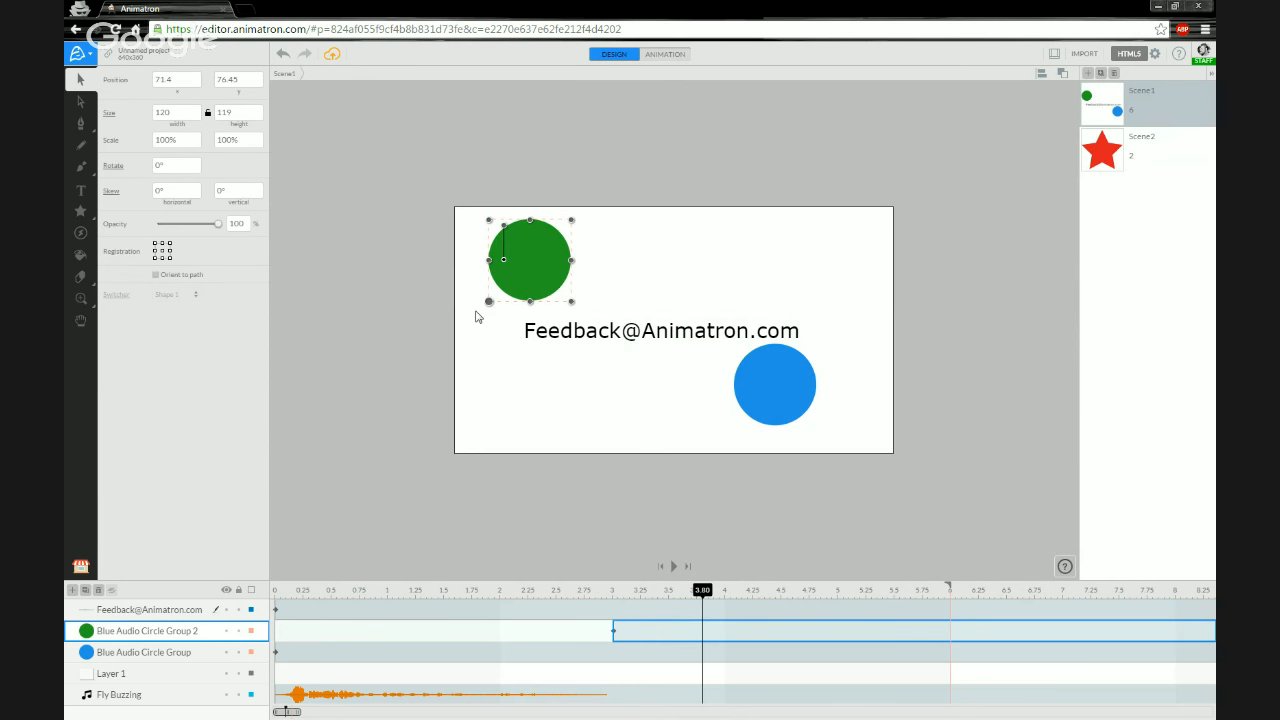
click(516, 371)
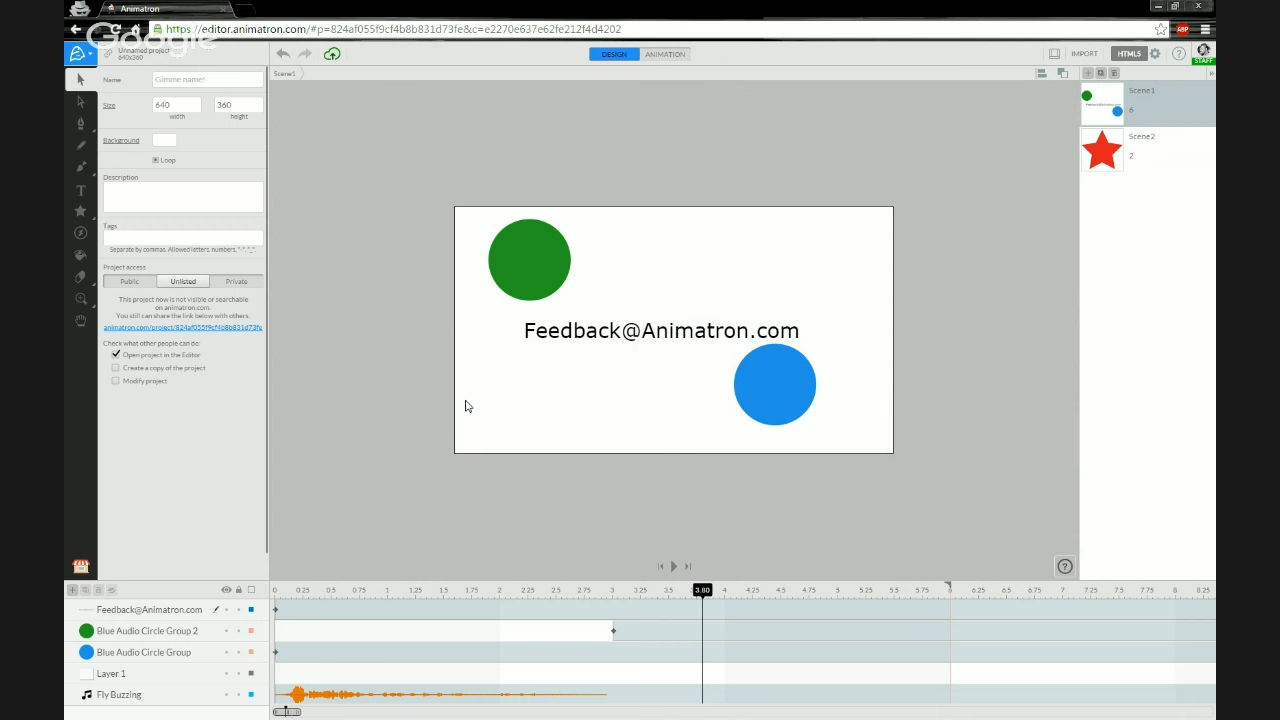
- Open animatron.com in a new browser tab, then switch back to the editor tab
click(242, 12)
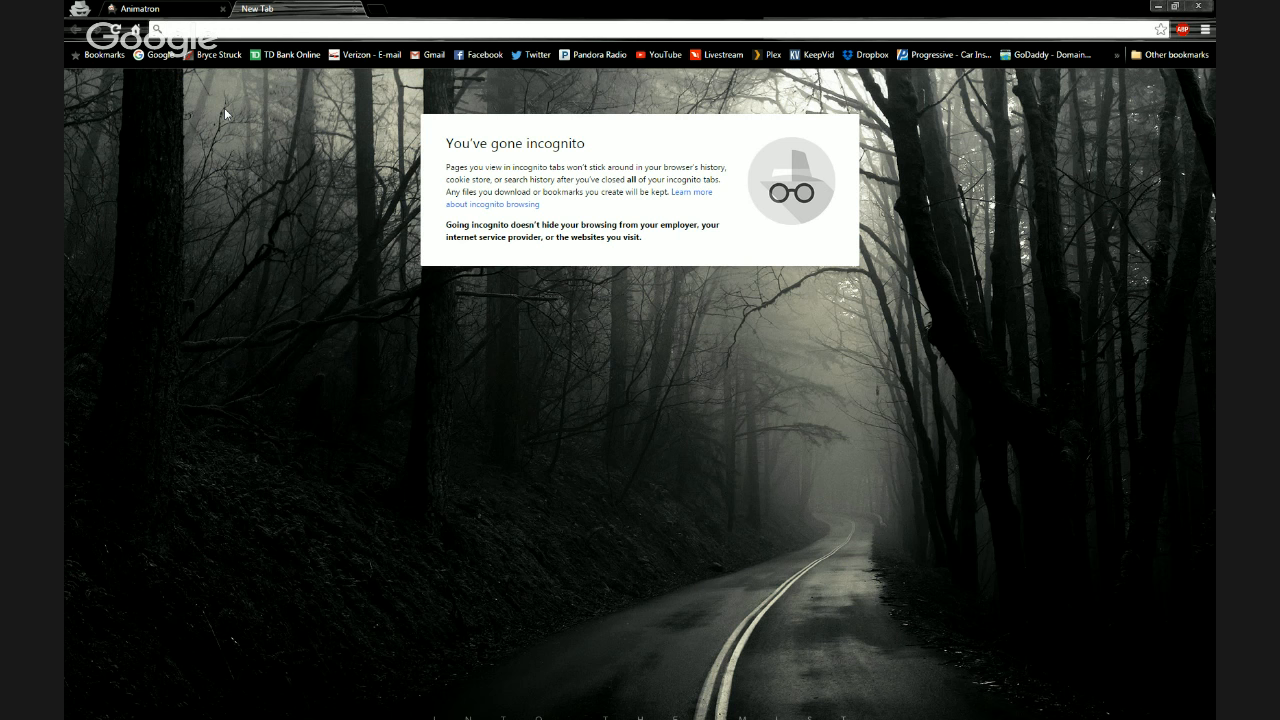
text(animatron.com)
key(Return)
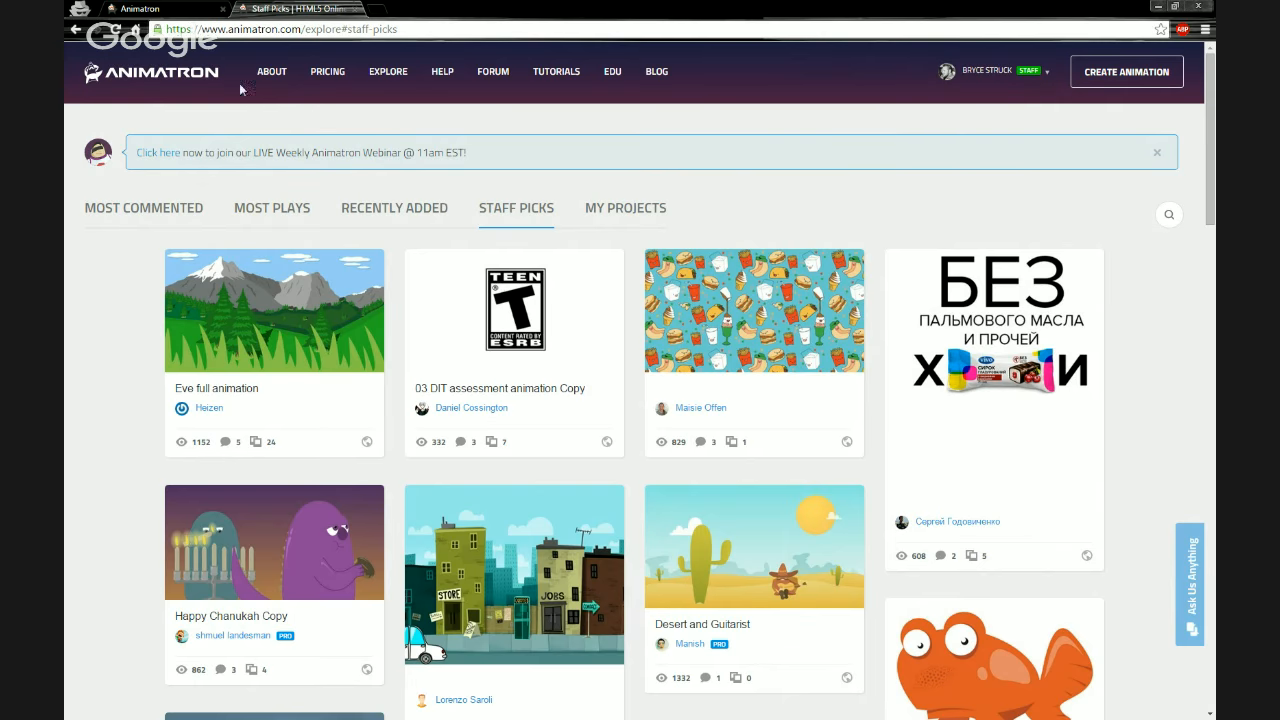
click(145, 9)
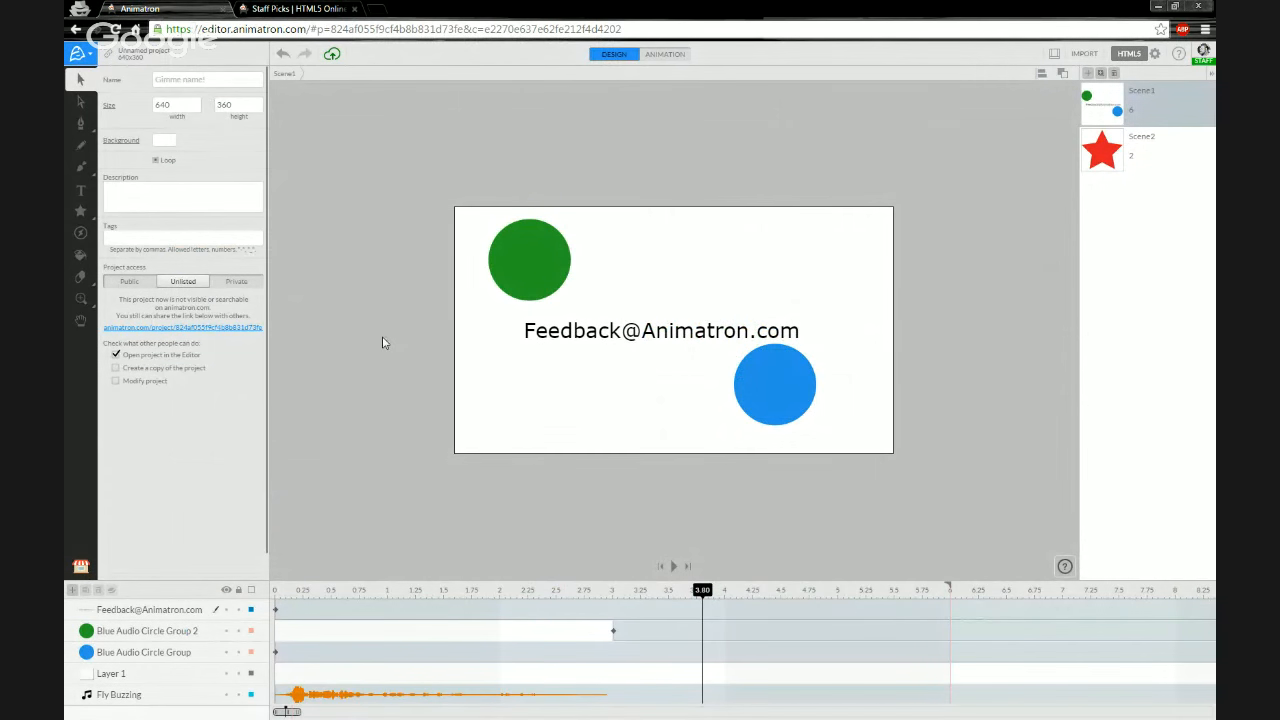